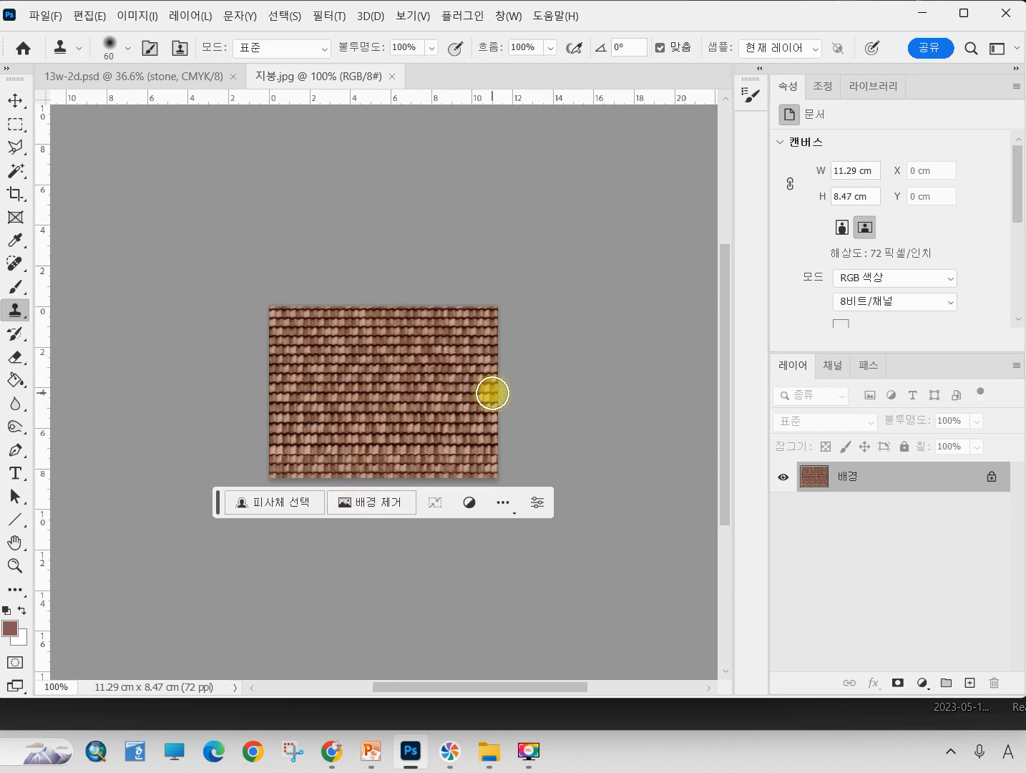
- Copy the entire roof tile image from 지붕.jpg and paste it above the 데크 layer in 13w-2d.psd
{"action": "key", "text": "ctrl+a"}
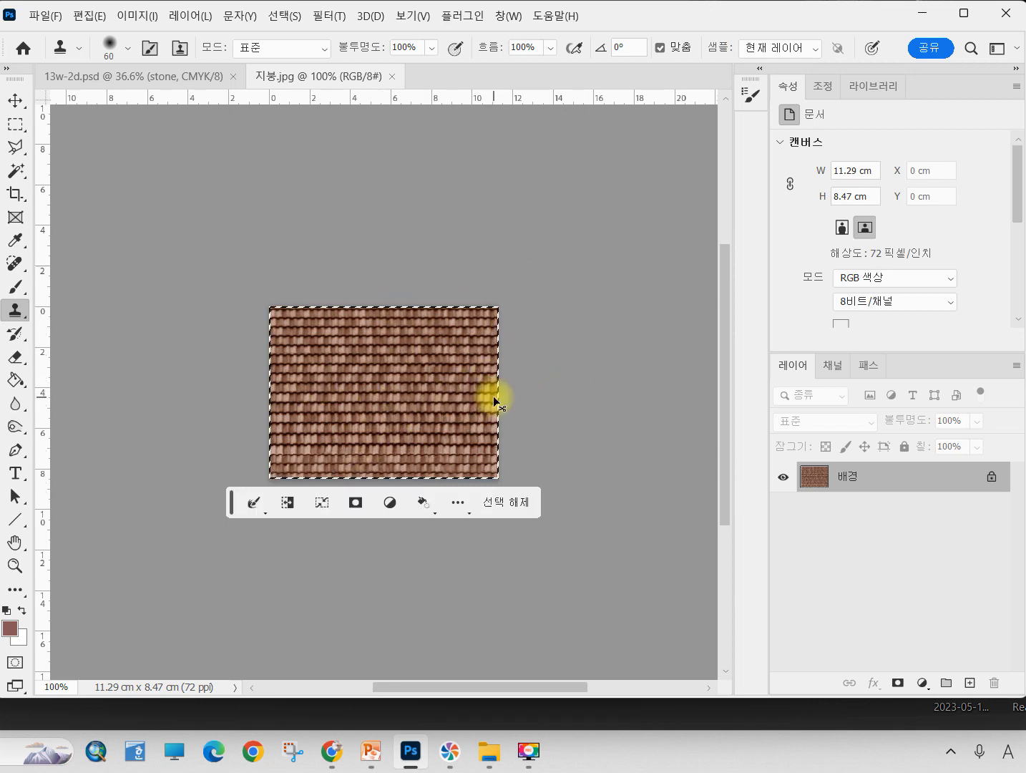
{"action": "left_click", "coordinate": [167, 76]}
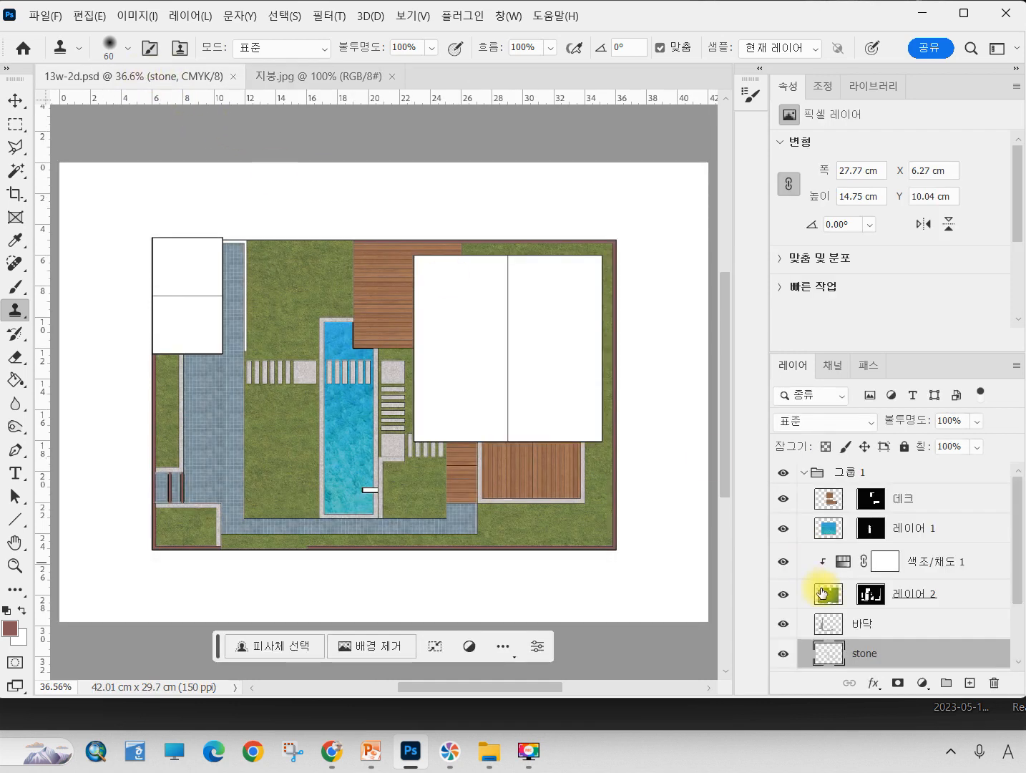
{"action": "left_click", "coordinate": [948, 499]}
{"action": "key", "text": "ctrl+v"}
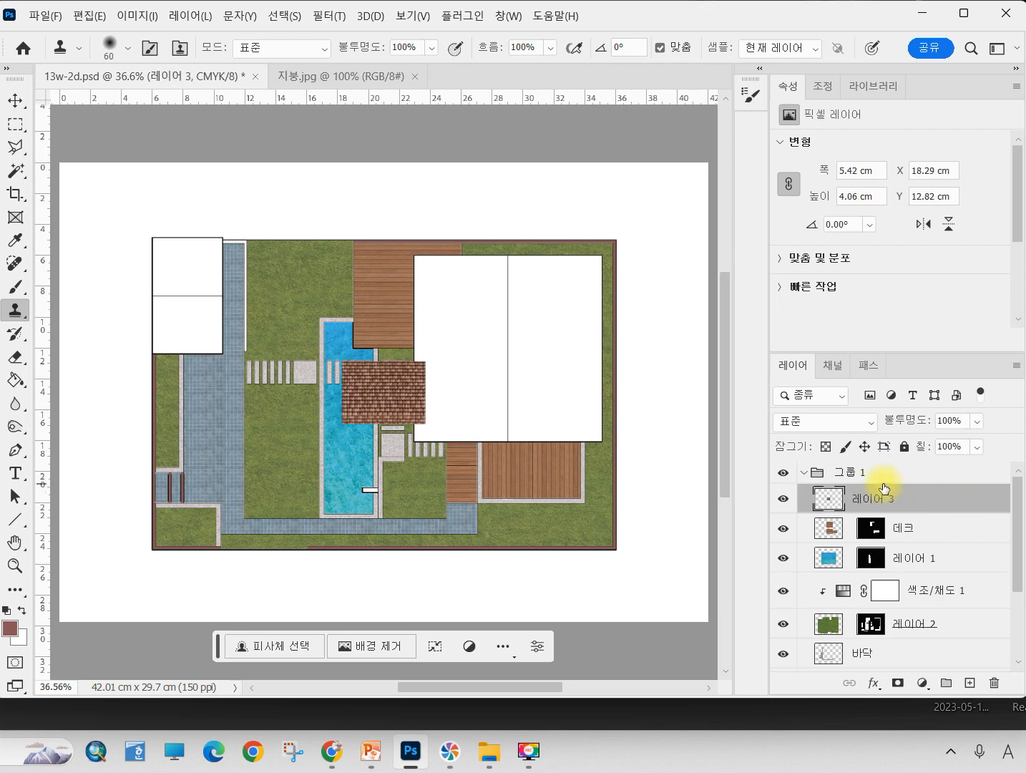
- Move the pasted tile texture onto the large white roof, rotate it 90° clockwise, and place it against the ridge near the upper edge
{"action": "left_click", "coordinate": [15, 101]}
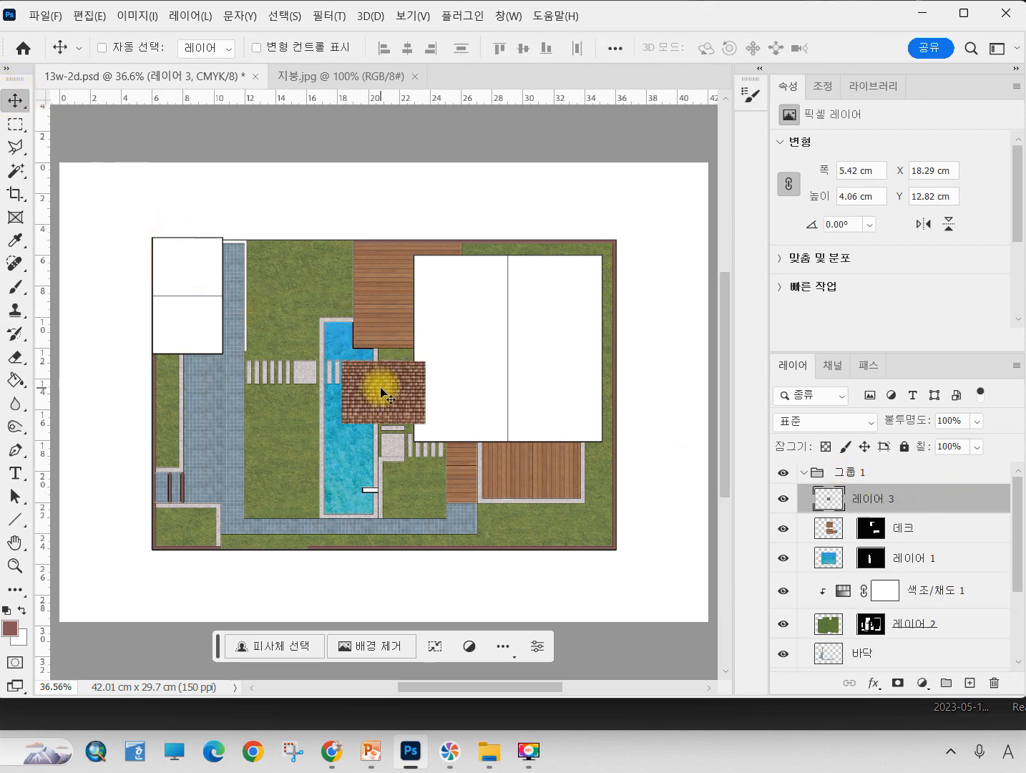
{"action": "left_click_drag", "start_coordinate": [380, 385], "coordinate": [469, 304]}
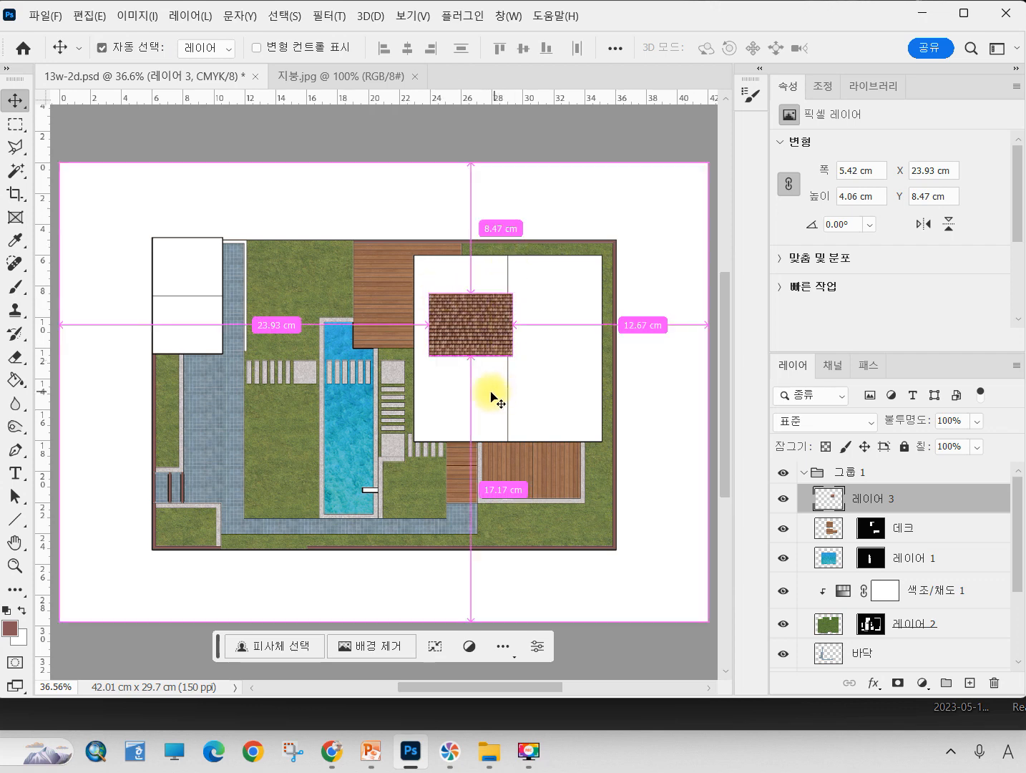
{"action": "key", "text": "ctrl+t"}
{"action": "left_click_drag", "start_coordinate": [522, 272], "coordinate": [531, 389]}
{"action": "left_click_drag", "start_coordinate": [467, 317], "coordinate": [474, 290]}
{"action": "key", "text": "Return"}
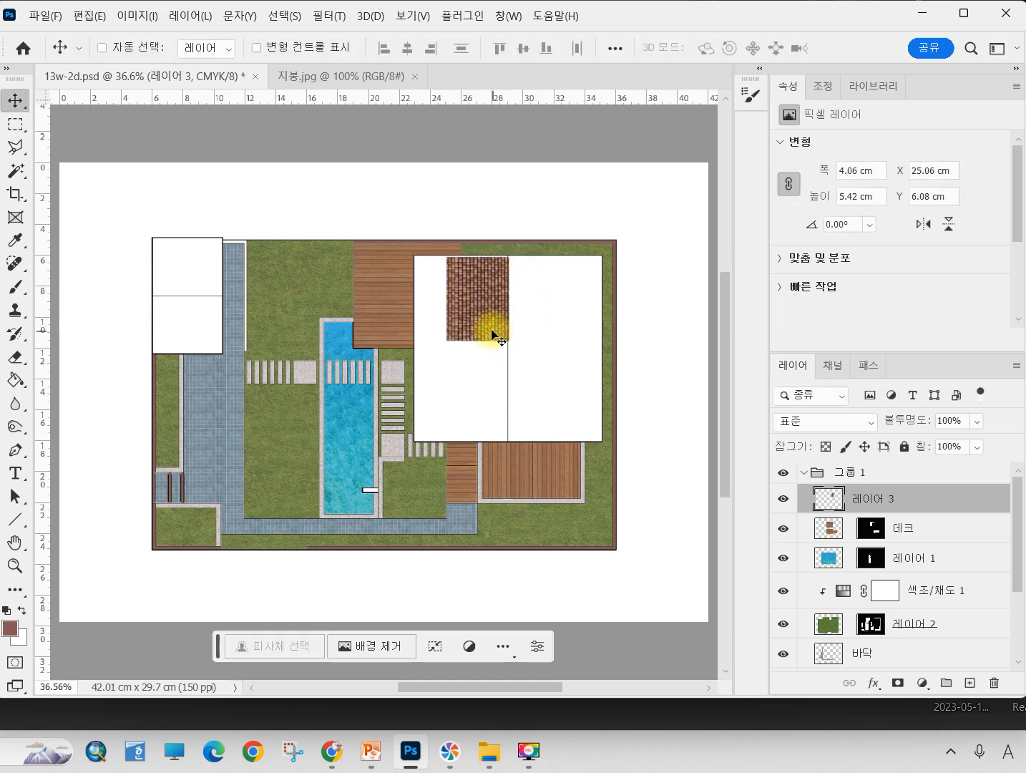
- Align the tile patch precisely with the roof's upper edge and central ridge line, and rename its layer 지붕
{"action": "scroll", "coordinate": [493, 330], "scroll_direction": "up", "scroll_amount": 5}
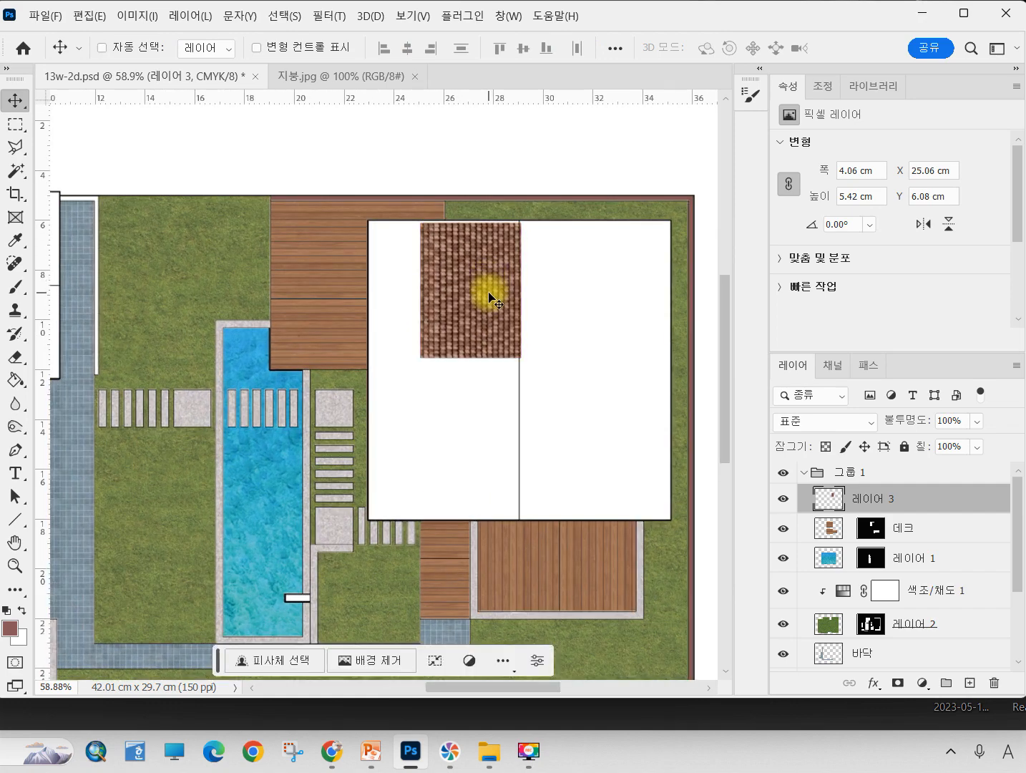
{"action": "key", "text": "Up"}
{"action": "key", "text": "Up"}
{"action": "key", "text": "Up"}
{"action": "key", "text": "Up"}
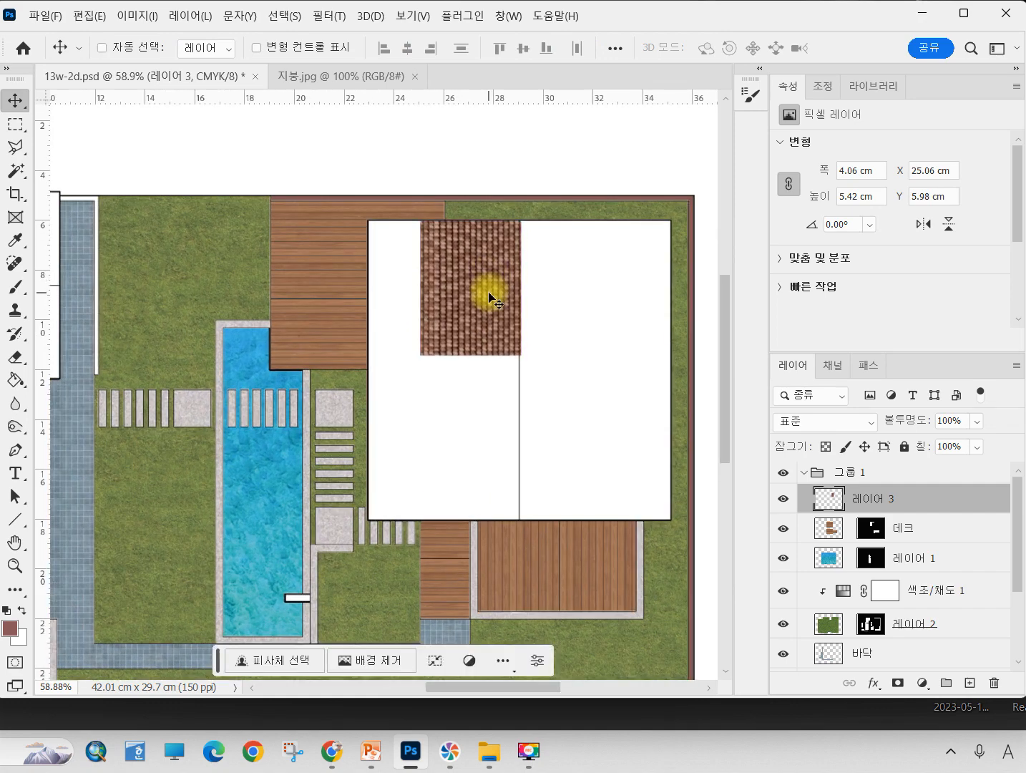
{"action": "key", "text": "Left"}
{"action": "key", "text": "Left"}
{"action": "key", "text": "Left"}
{"action": "key", "text": "Left"}
{"action": "key", "text": "Left"}
{"action": "key", "text": "Left"}
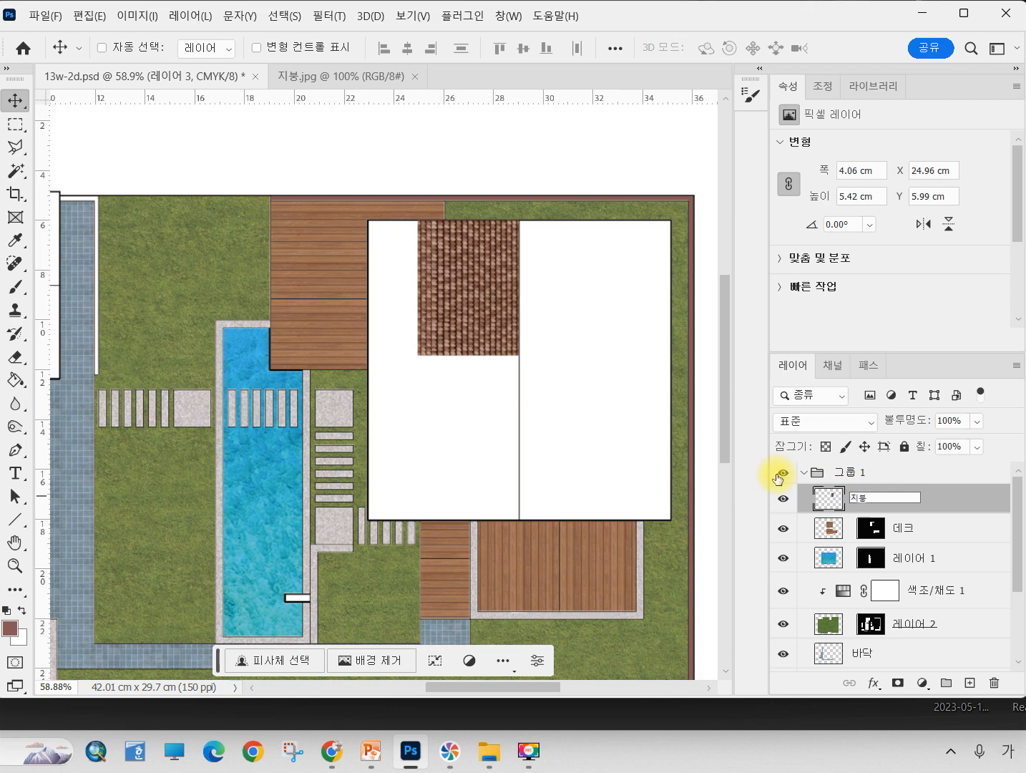
{"action": "key", "text": "Return"}
- Select the tile patch and duplicate it straight down along the ridge until the strip extends past the roof's lower edge
{"action": "left_click", "coordinate": [15, 126]}
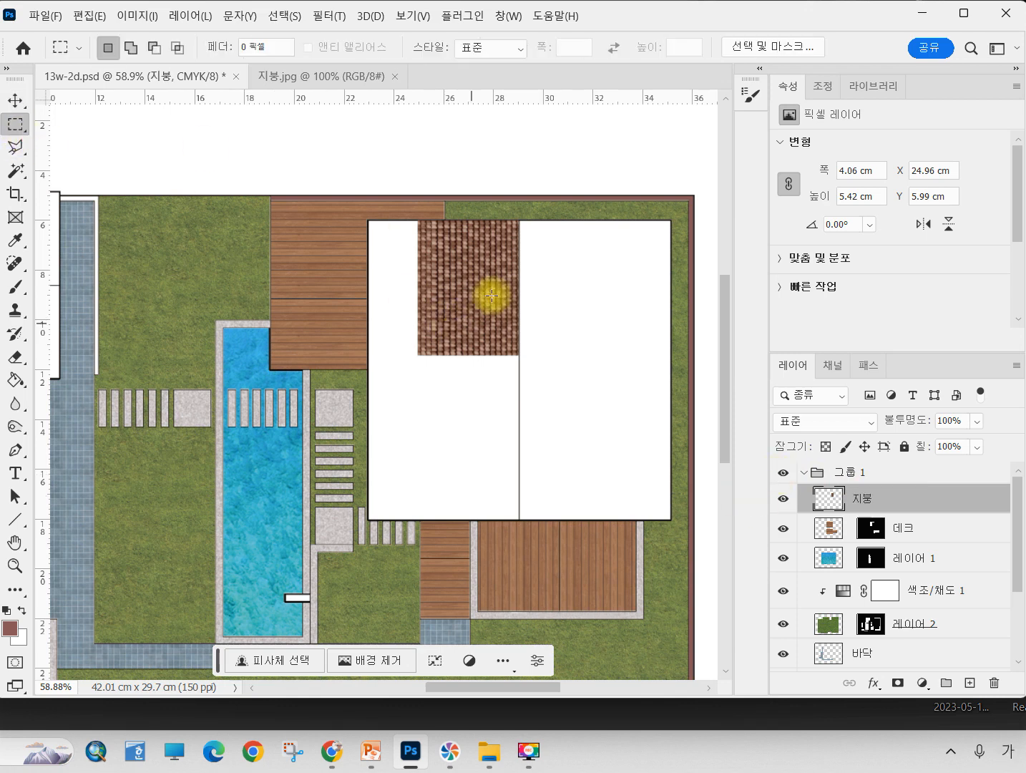
{"action": "left_click_drag", "start_coordinate": [414, 209], "coordinate": [527, 388]}
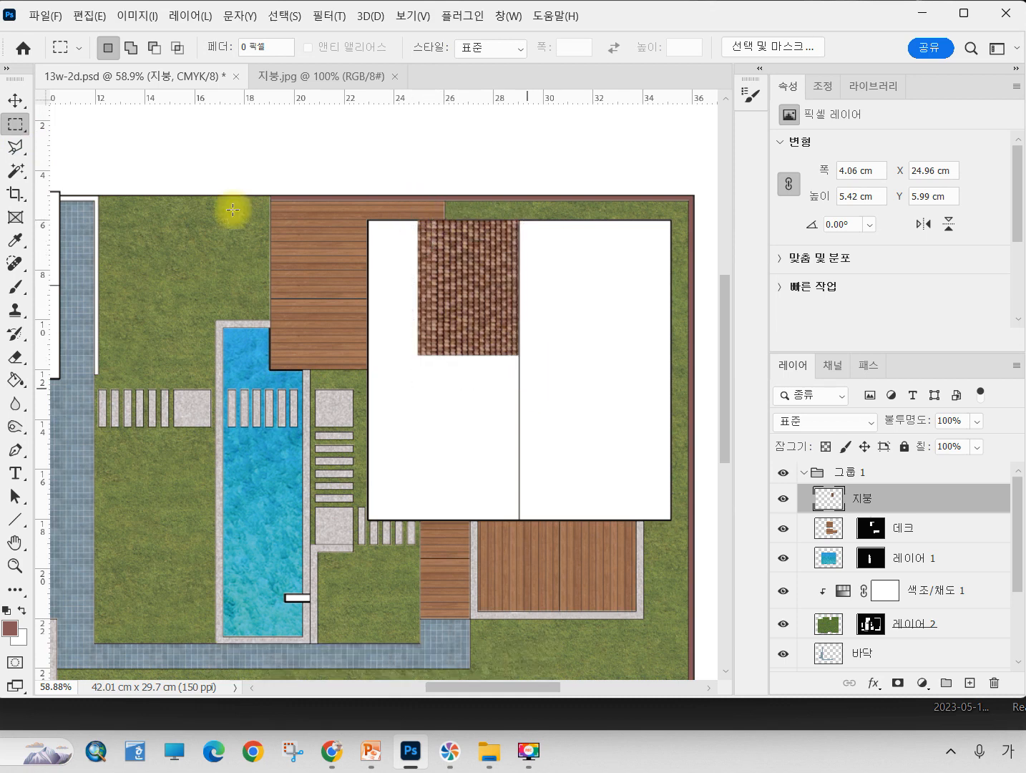
{"action": "left_click", "coordinate": [17, 100]}
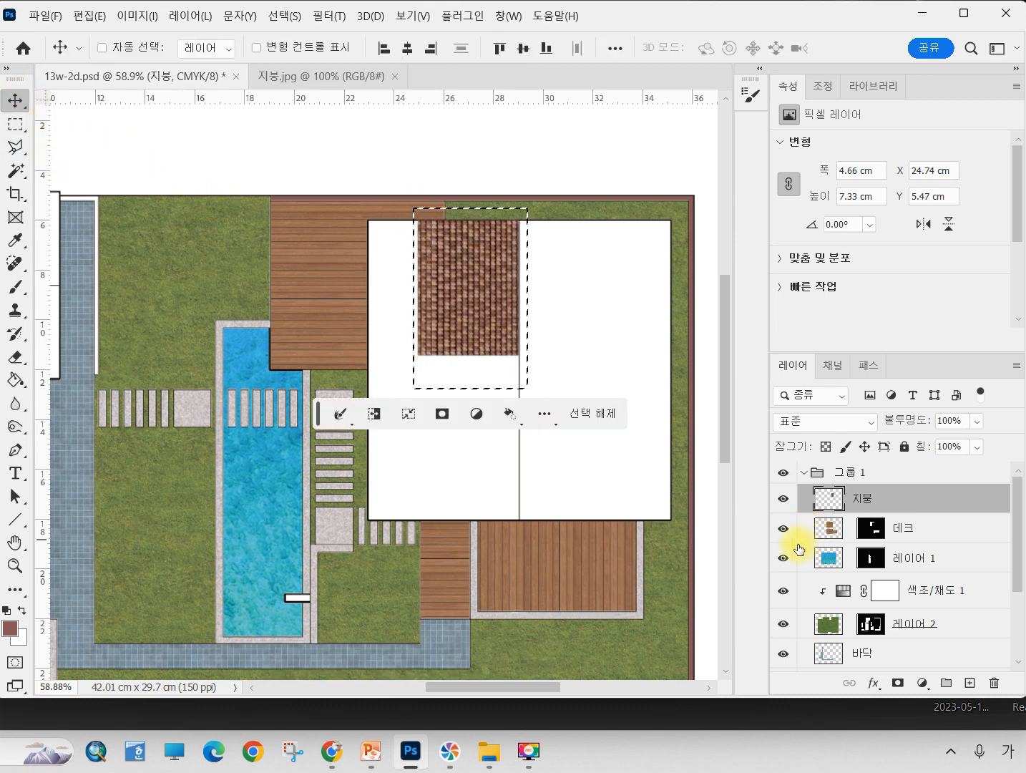
{"action": "left_click_drag", "start_coordinate": [474, 266], "coordinate": [465, 556]}
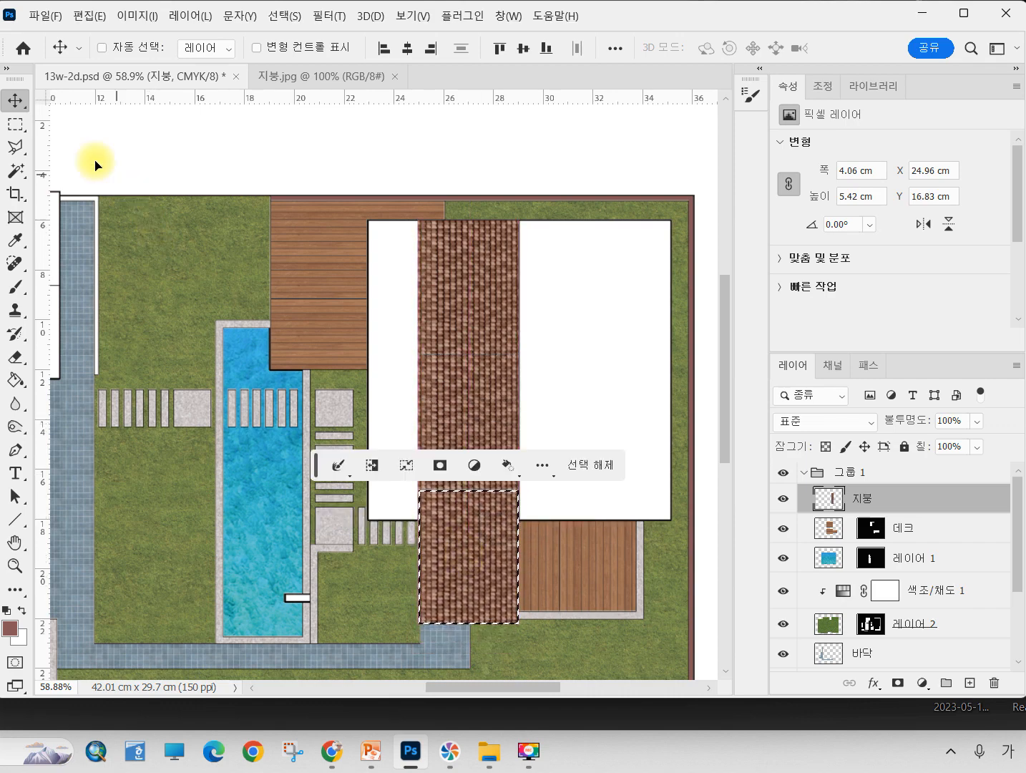
- Delete the part of the tile strip that overhangs the roof's lower edge and clear the selection
{"action": "left_click", "coordinate": [18, 129]}
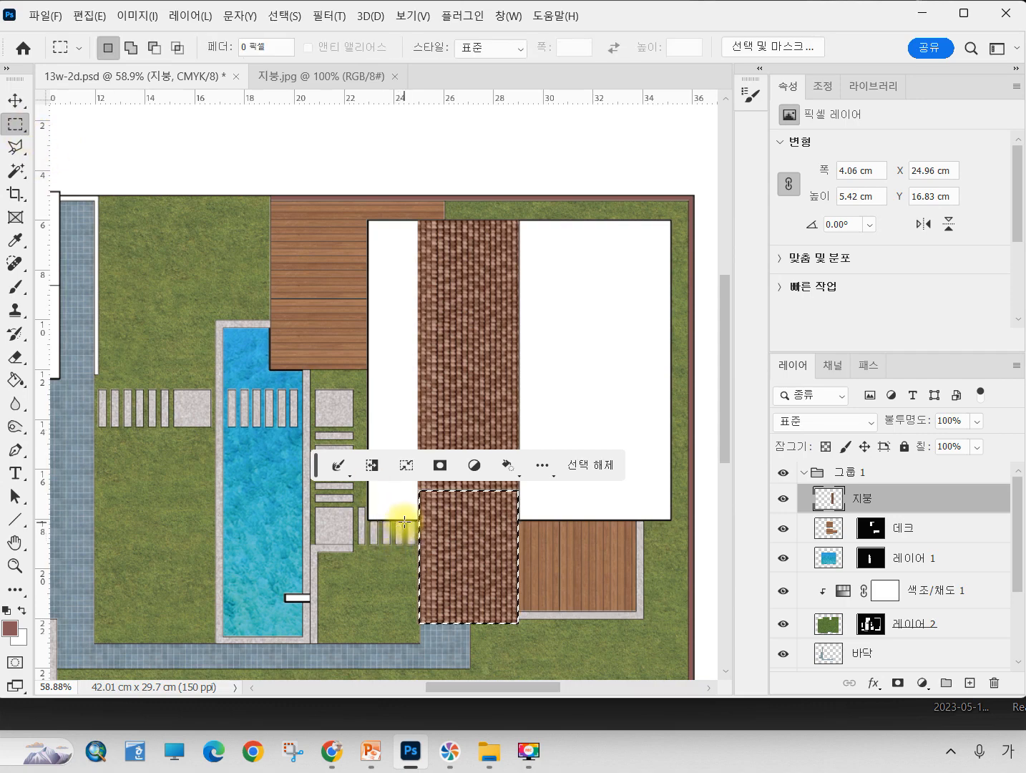
{"action": "left_click_drag", "start_coordinate": [405, 521], "coordinate": [547, 655]}
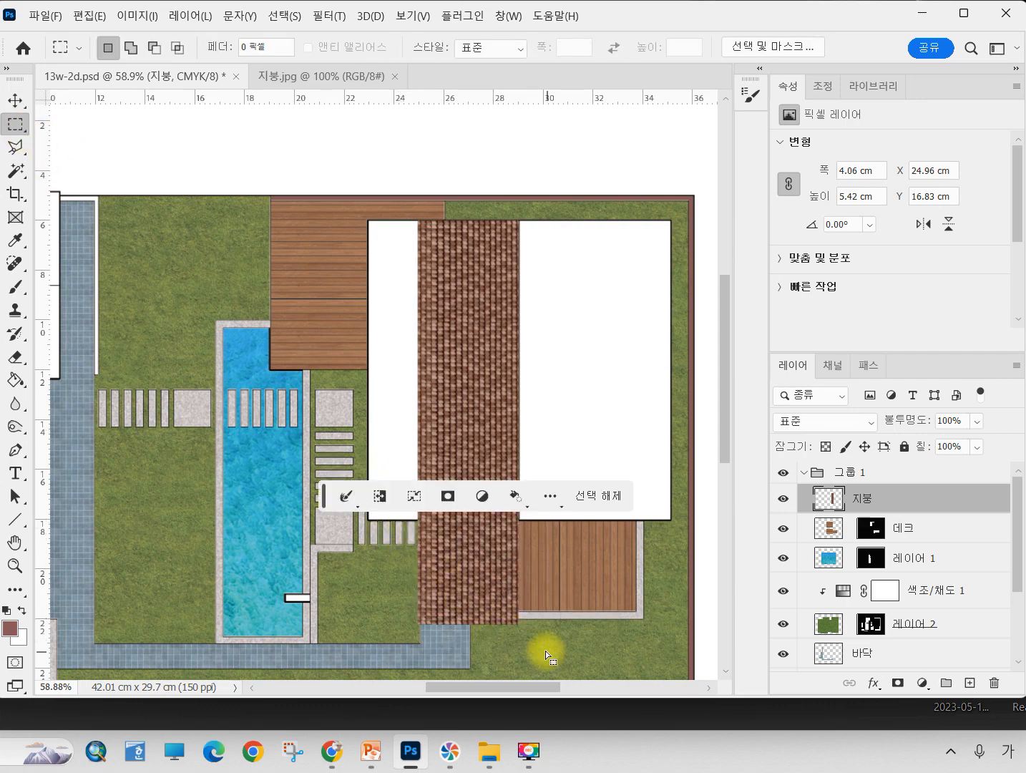
{"action": "key", "text": "Delete"}
{"action": "key", "text": "ctrl+d"}
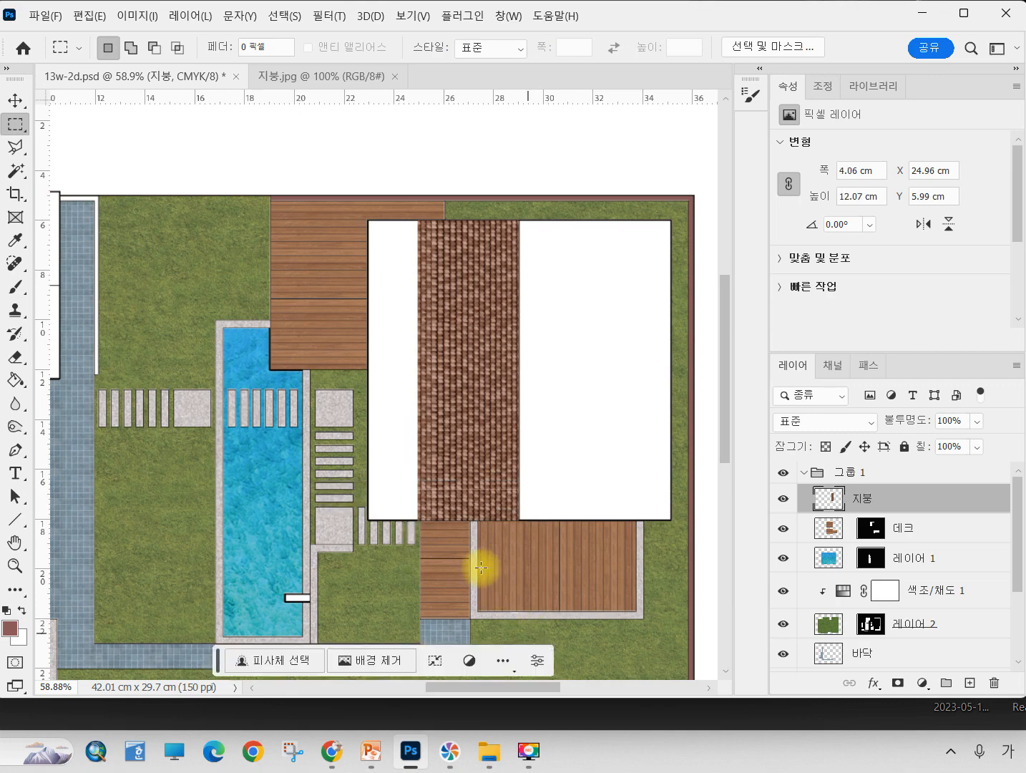
{"action": "left_click_drag", "start_coordinate": [406, 200], "coordinate": [539, 568]}
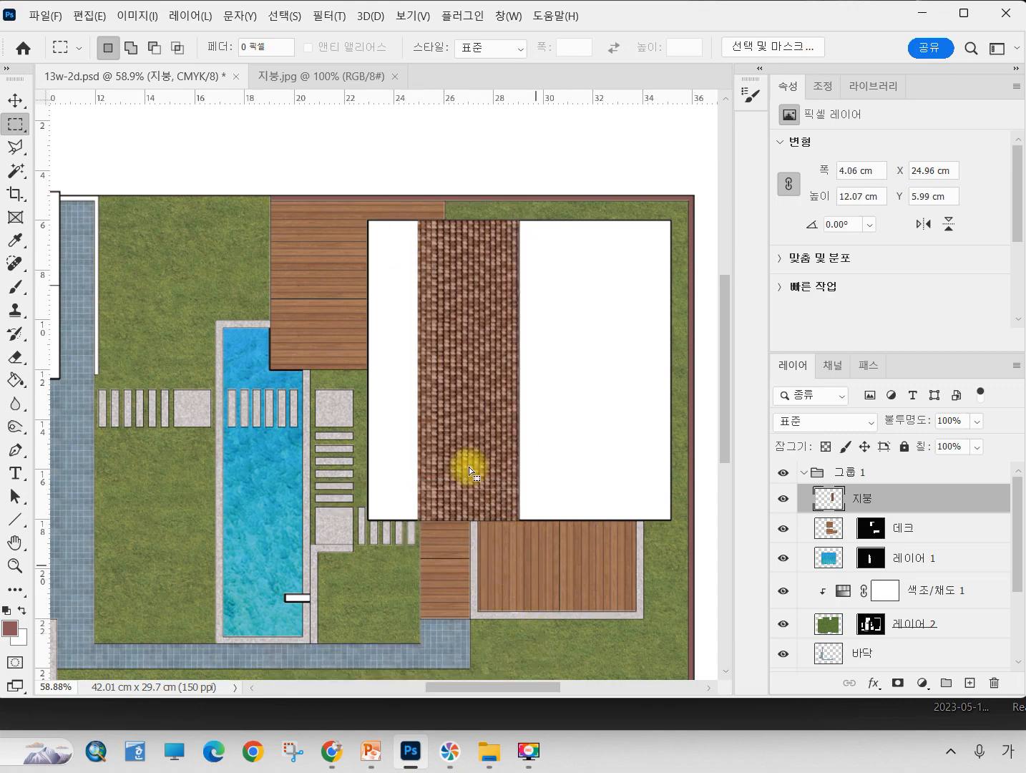
{"action": "scroll", "coordinate": [469, 440], "scroll_direction": "up", "scroll_amount": 3}
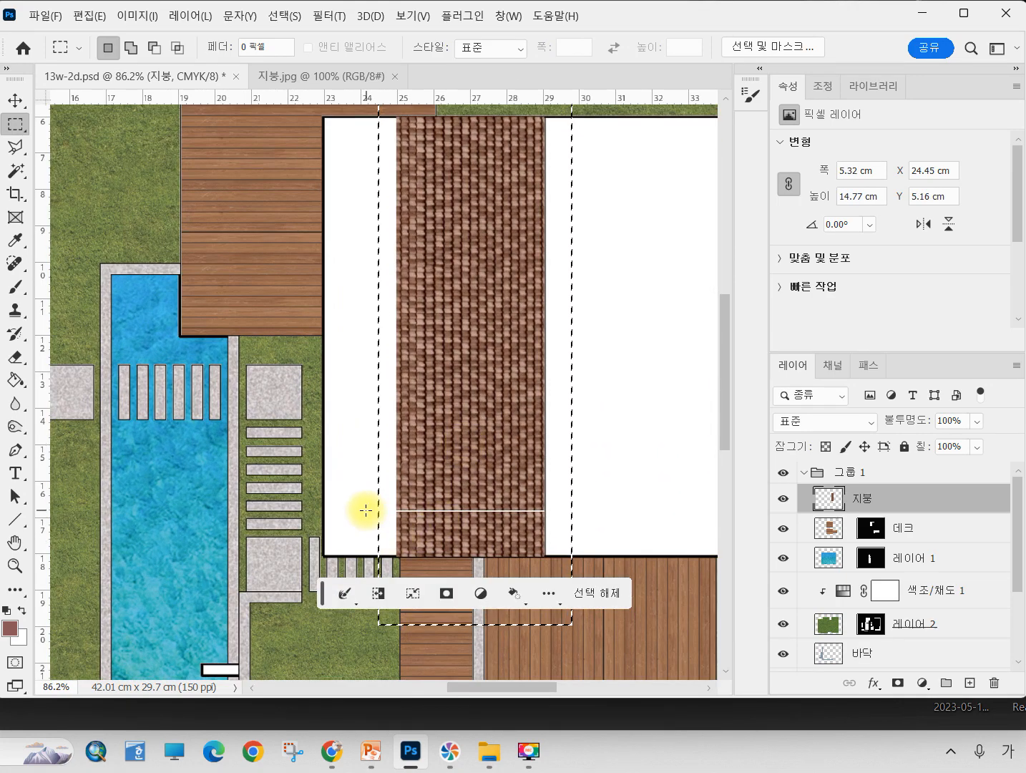
{"action": "key", "text": "ctrl+d"}
- Select the lowest band of the tile strip and move it up slightly to close the white gap above it
{"action": "left_click_drag", "start_coordinate": [394, 511], "coordinate": [555, 564]}
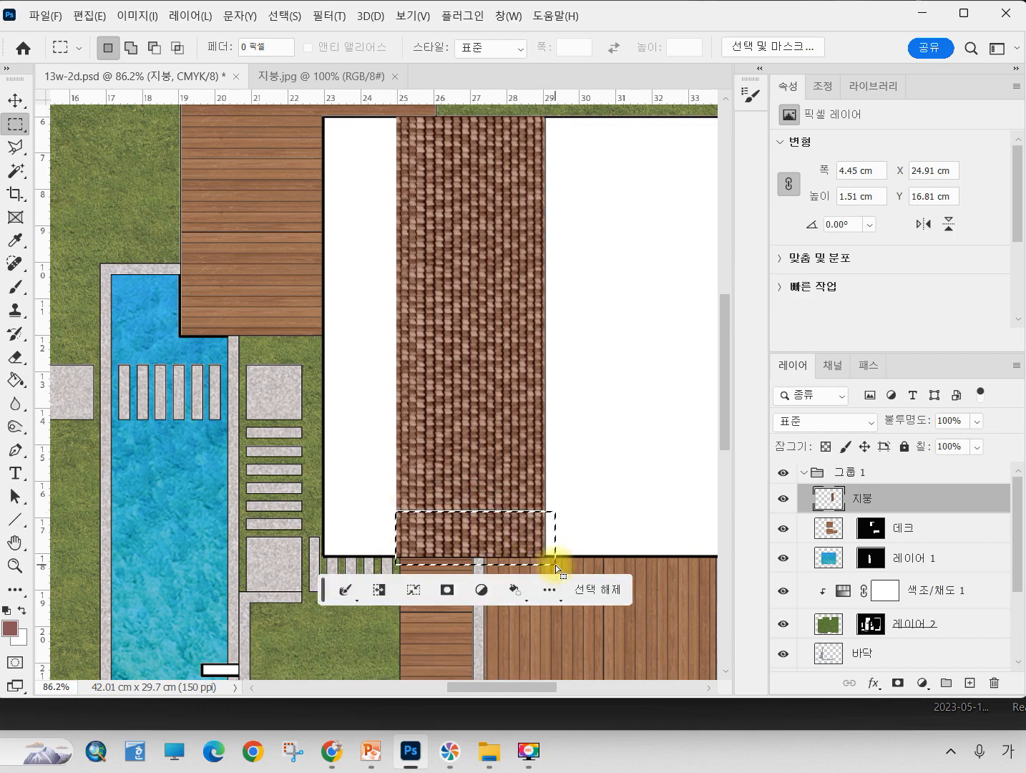
{"action": "key", "text": "Up"}
{"action": "key", "text": "Up"}
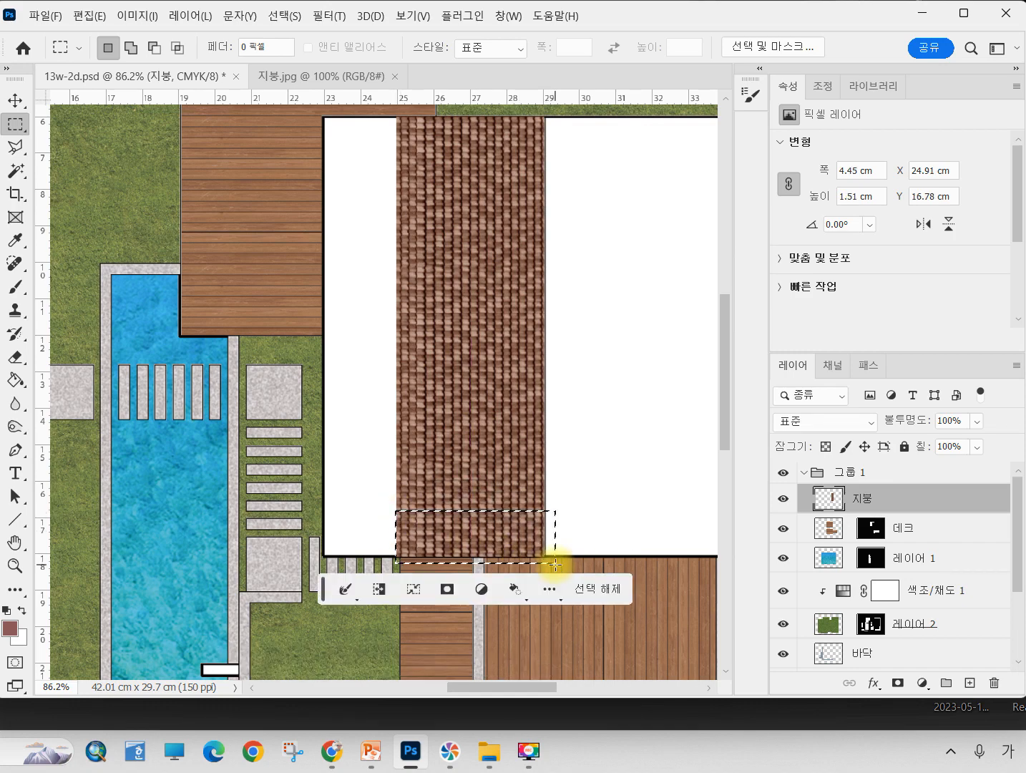
{"action": "left_click", "coordinate": [14, 103]}
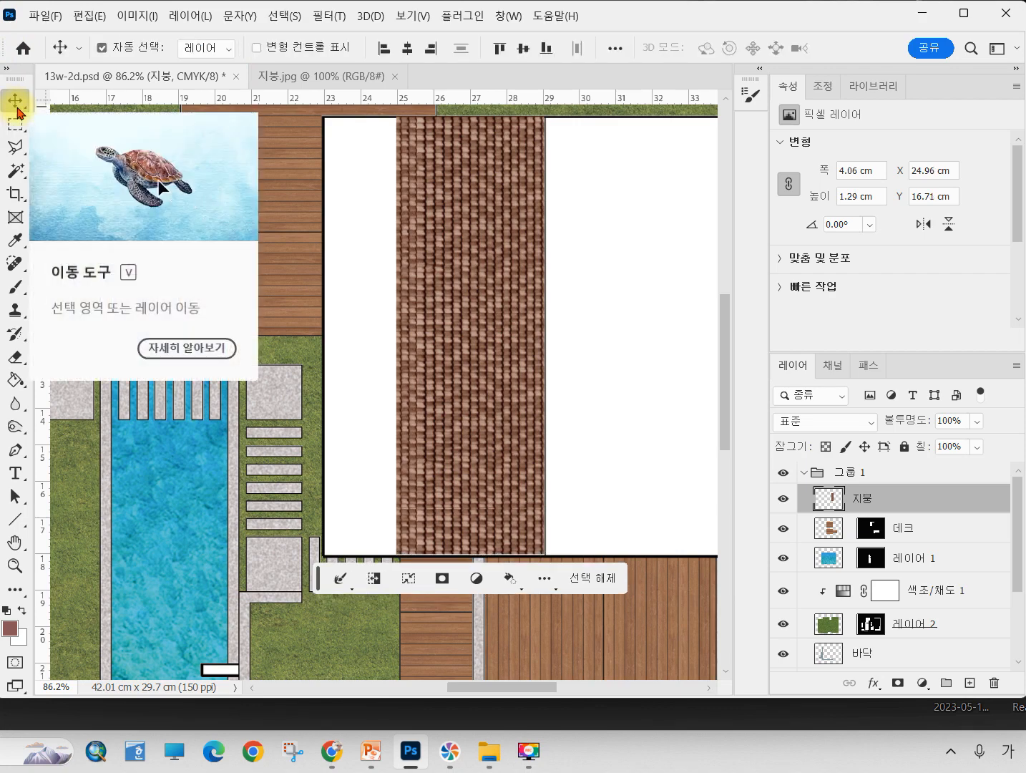
{"action": "key", "text": "ctrl+d"}
- Select the pixels of the 지붕 layer and shift the tile strip down slightly to fit the roof outline
{"action": "scroll", "coordinate": [202, 367], "scroll_direction": "down", "scroll_amount": 2}
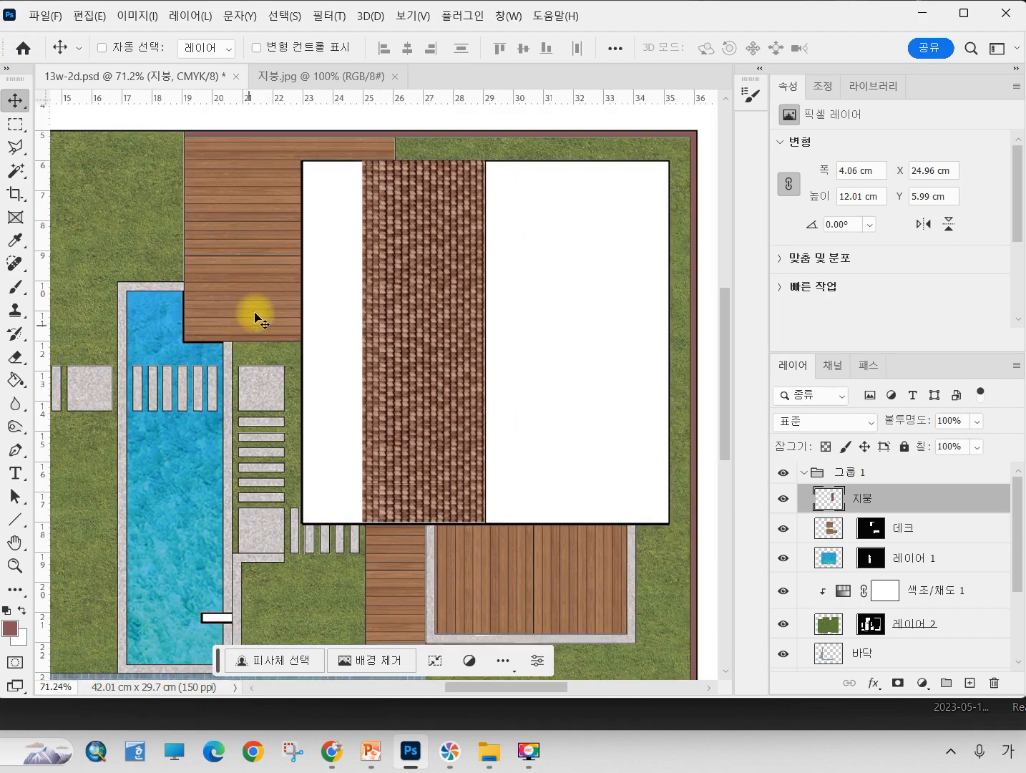
{"action": "left_click", "coordinate": [830, 501], "text": "ctrl"}
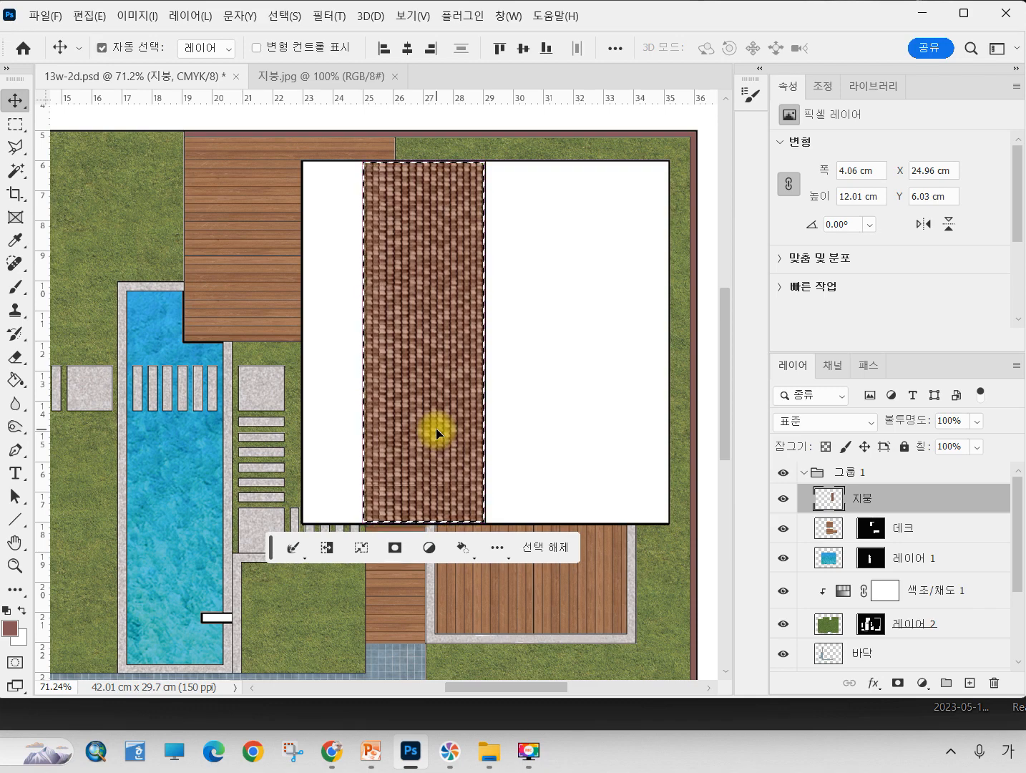
{"action": "key", "text": "ctrl+d"}
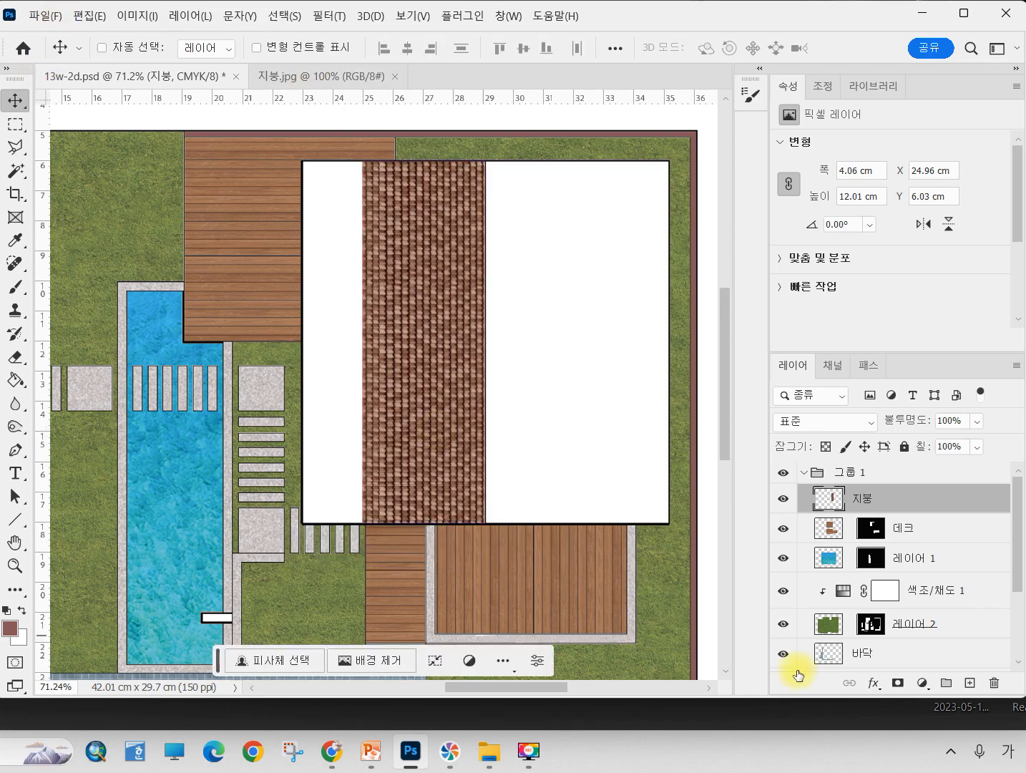
- Duplicate the full tile strip toward the outer edge so it covers the rest of the roof's left half, aligning its rows
{"action": "left_click", "coordinate": [831, 500], "text": "ctrl"}
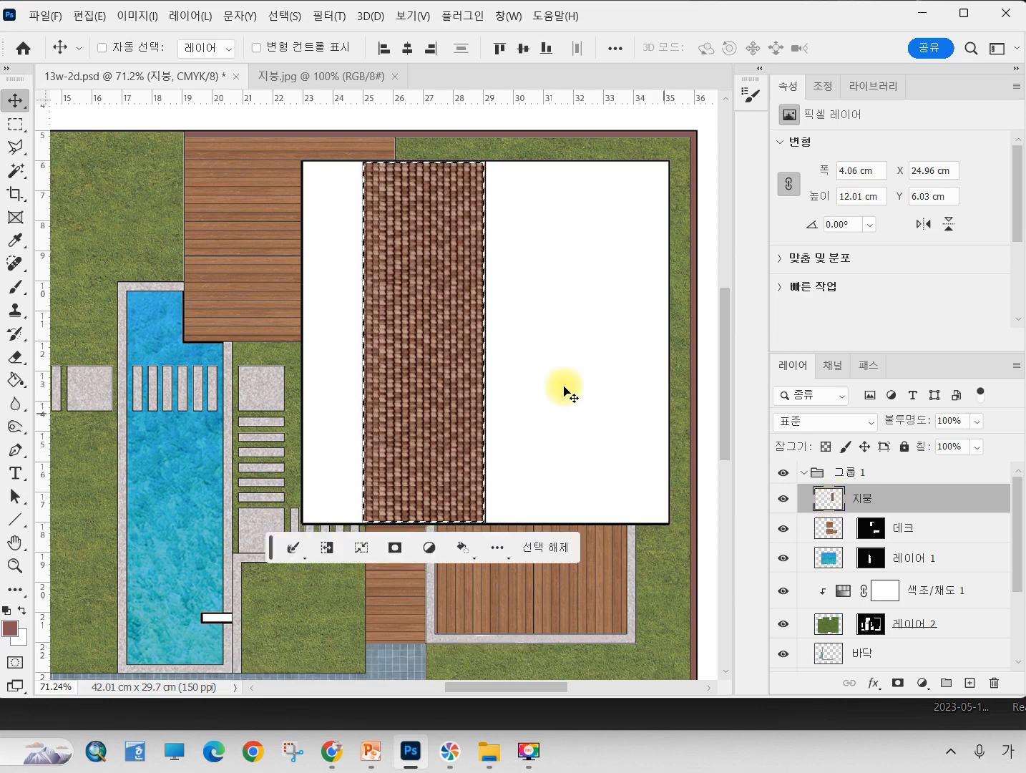
{"action": "left_click_drag", "start_coordinate": [466, 400], "coordinate": [427, 418]}
{"action": "scroll", "coordinate": [395, 415], "scroll_direction": "up", "scroll_amount": 8}
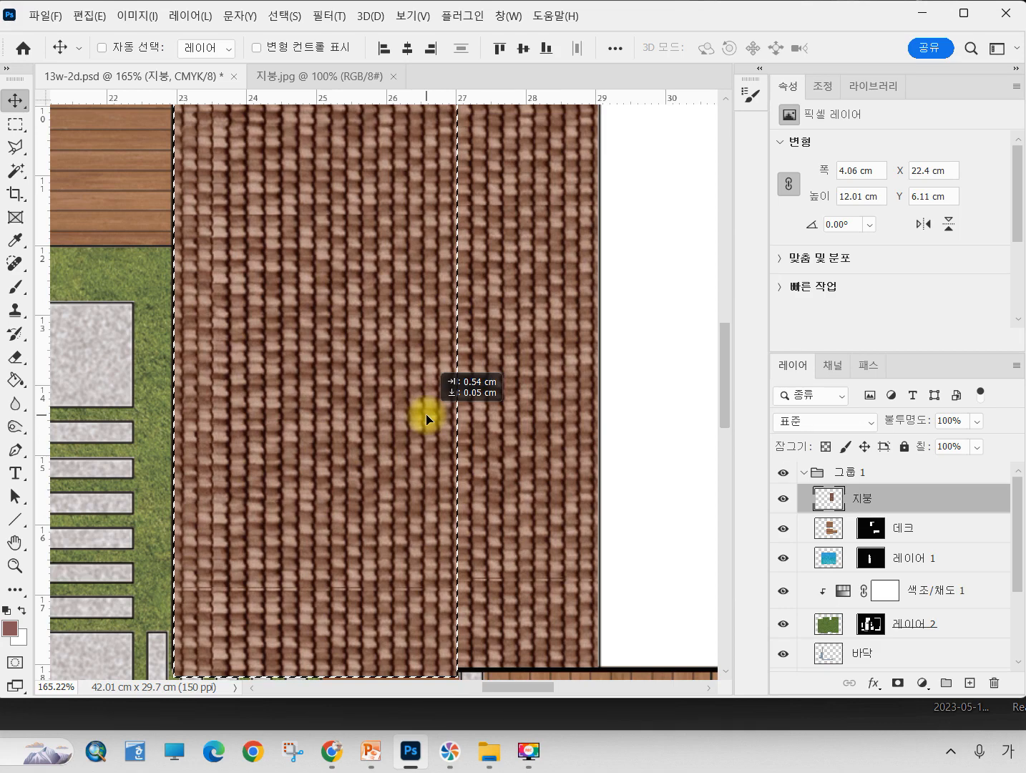
{"action": "left_click_drag", "start_coordinate": [427, 420], "coordinate": [426, 406]}
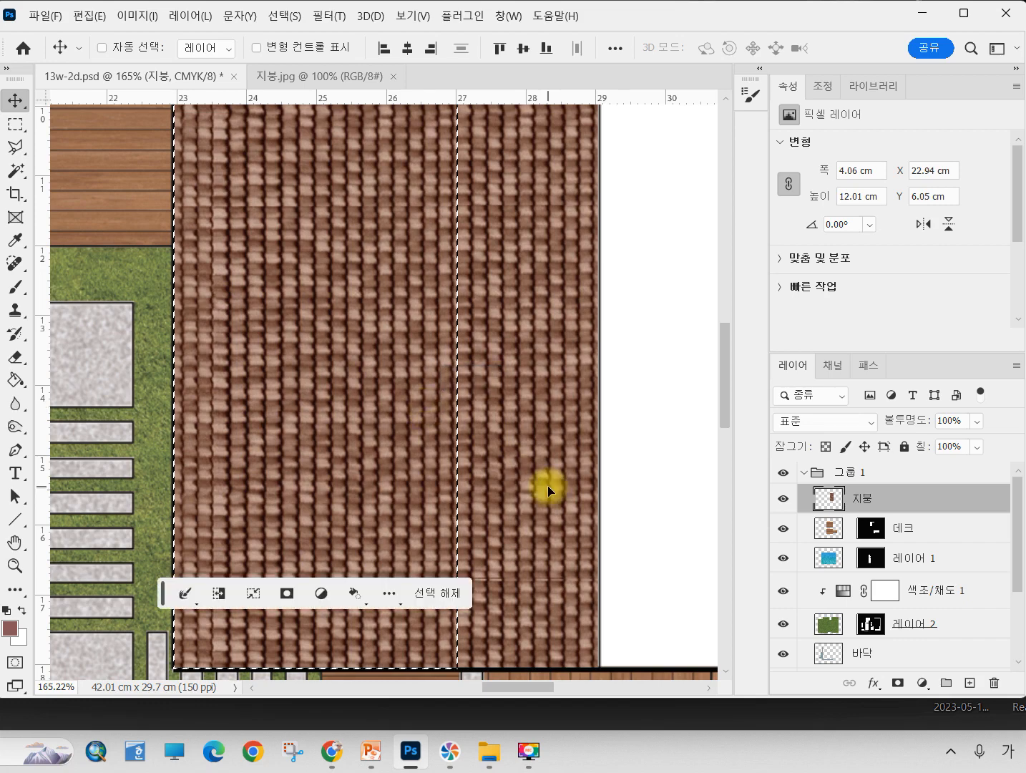
{"action": "key", "text": "ctrl+d"}
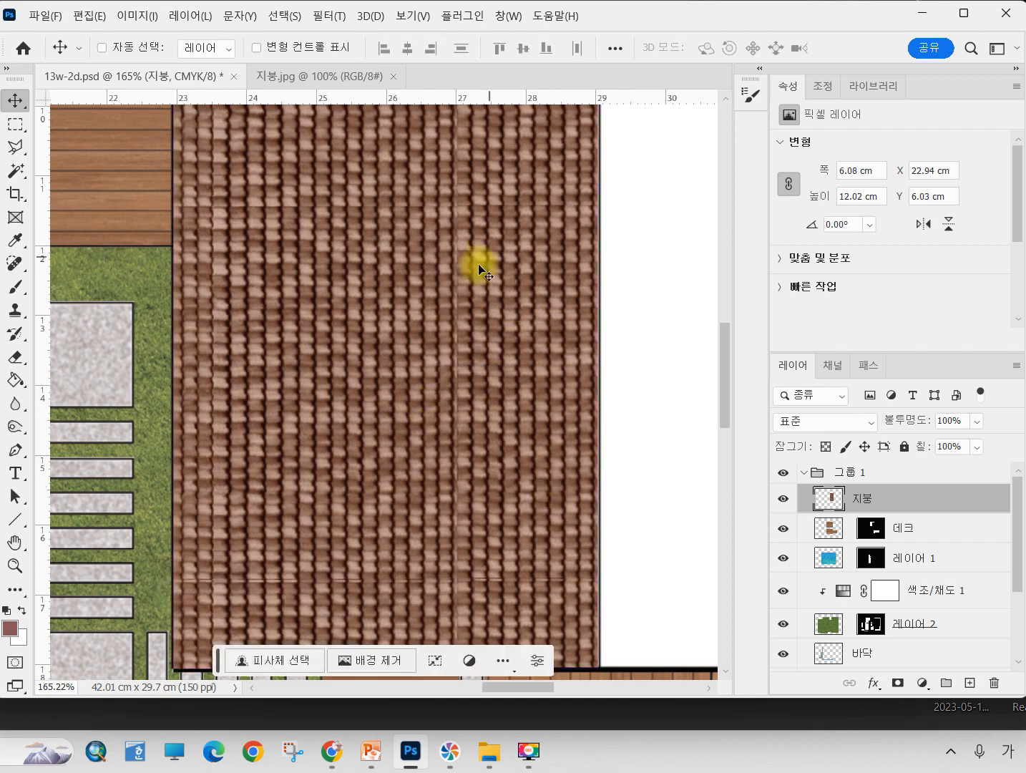
- Restore the selection of the copied tile strip and shift it up slightly to match the roof edge, leaving nothing selected
{"action": "scroll", "coordinate": [358, 405], "scroll_direction": "down", "scroll_amount": 1}
{"action": "scroll", "coordinate": [358, 406], "scroll_direction": "down", "scroll_amount": 3}
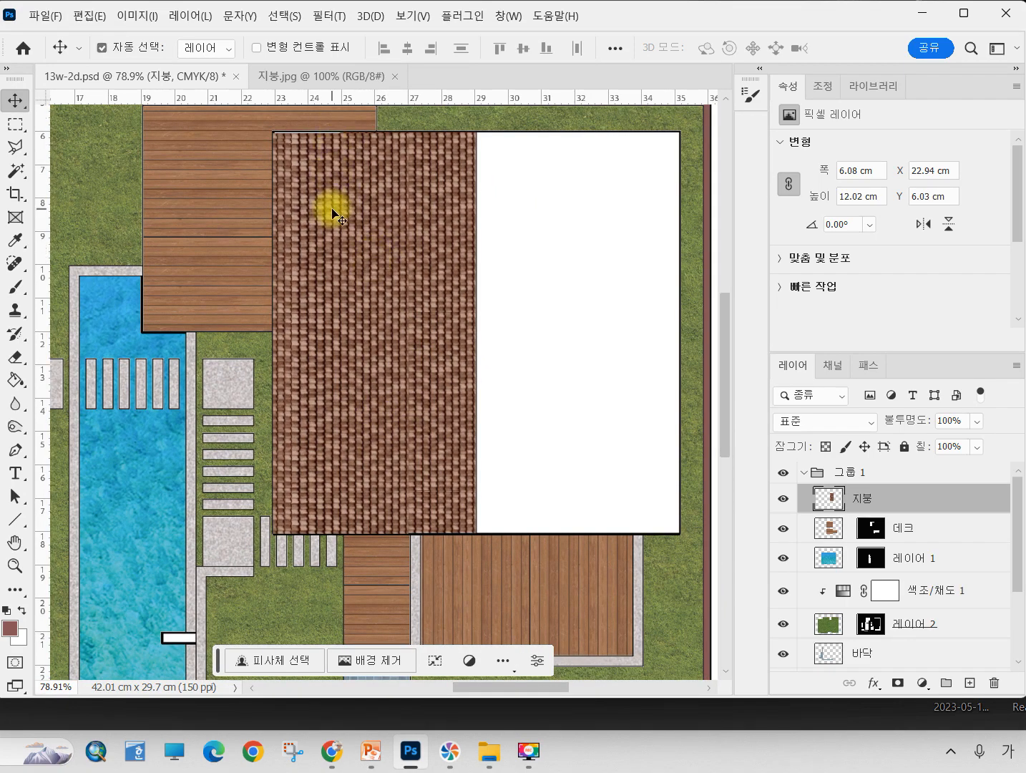
{"action": "key", "text": "ctrl+z"}
{"action": "key", "text": "ctrl+z"}
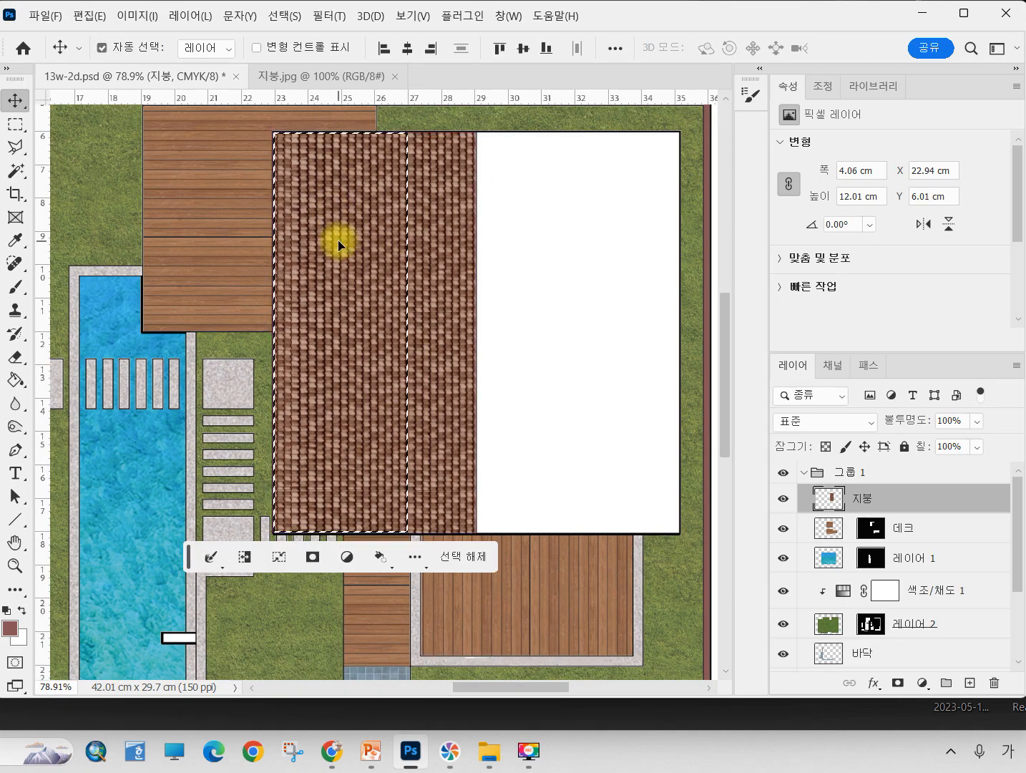
{"action": "key", "text": "ctrl+z"}
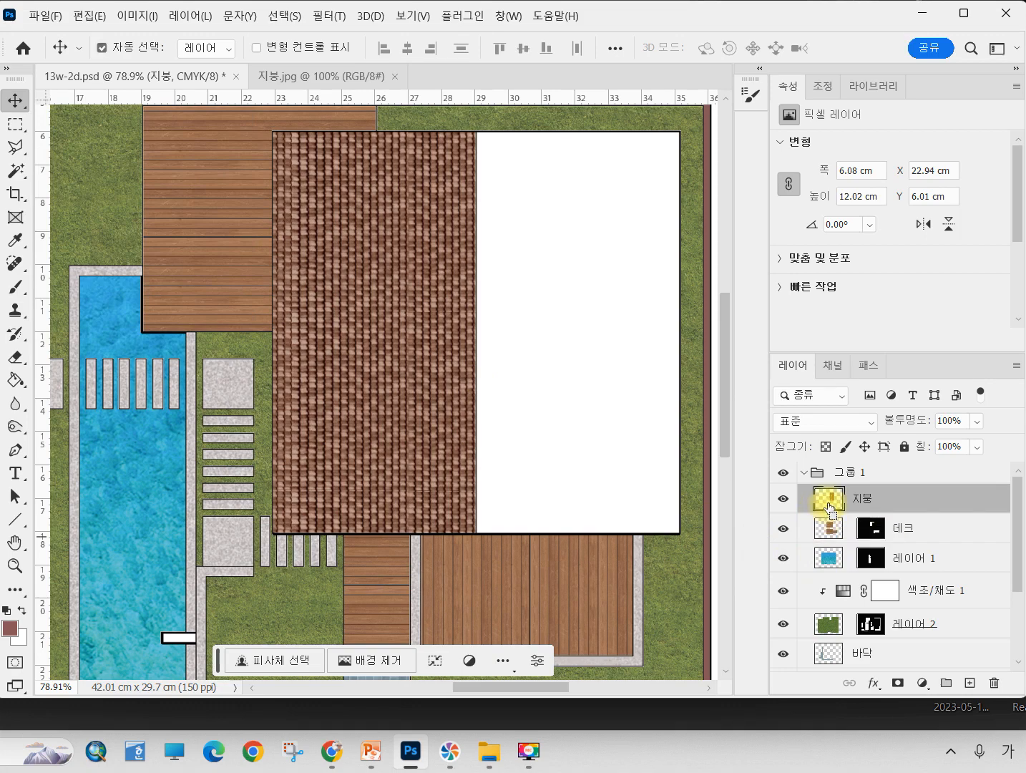
- Select all tiles on the 지붕 layer and duplicate them onto the white right half of the large roof
{"action": "left_click", "coordinate": [830, 498], "text": "ctrl"}
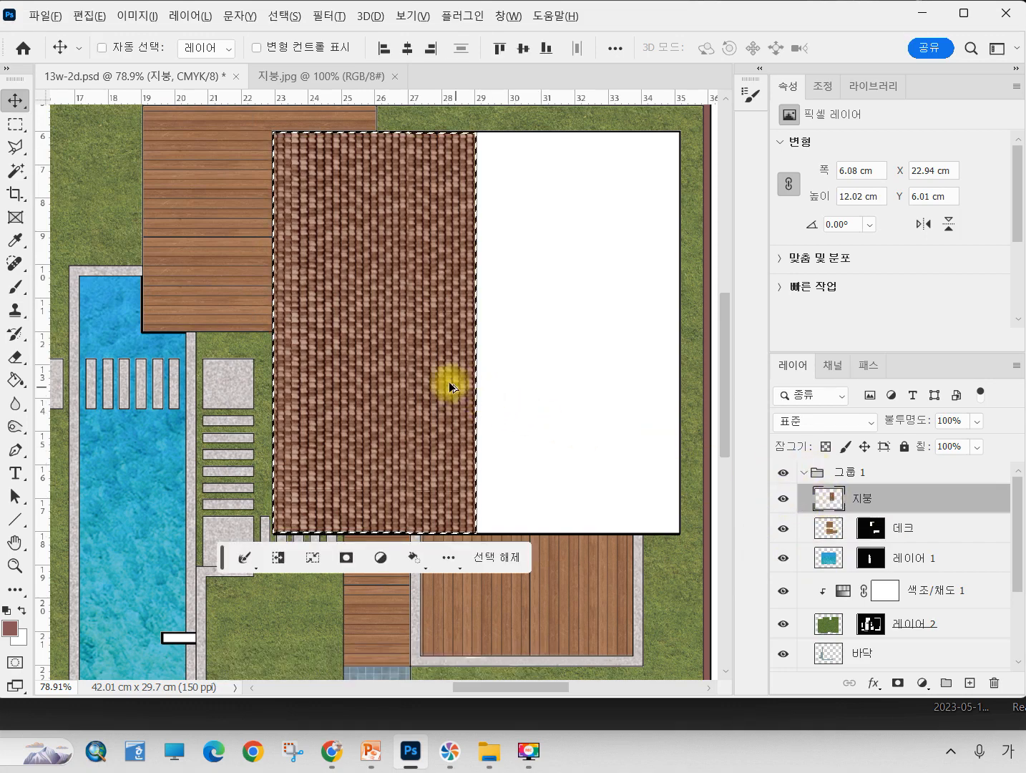
{"action": "left_click_drag", "start_coordinate": [520, 390], "coordinate": [640, 377]}
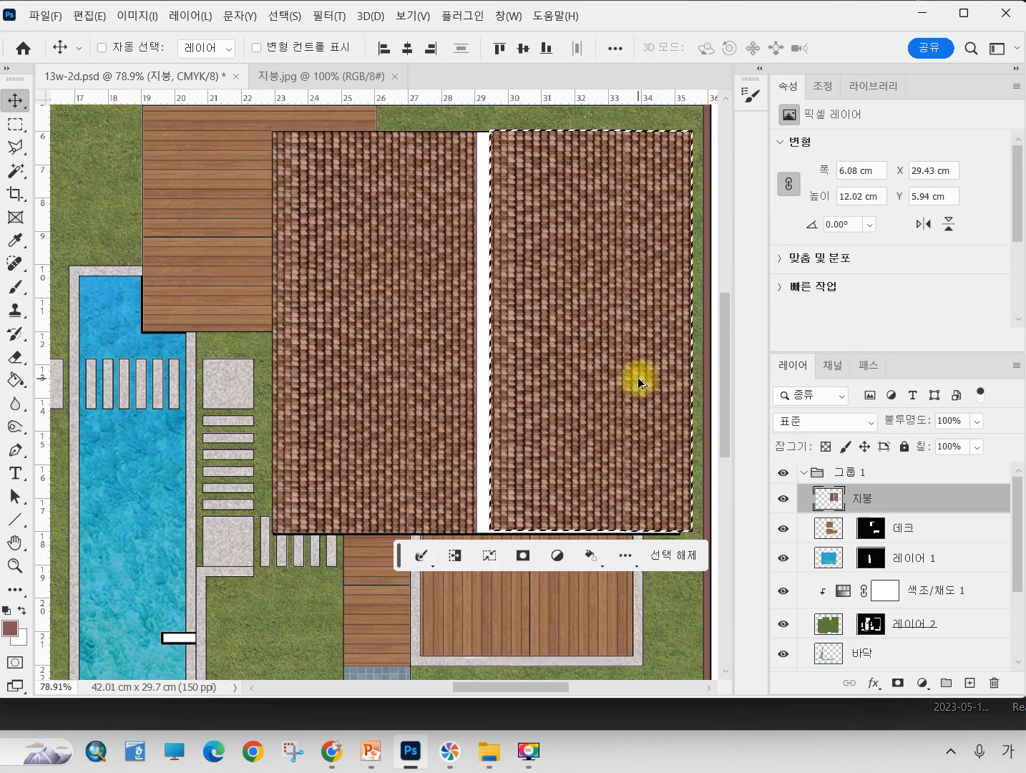
- Rotate the selected copy of the tiles on the large roof's right half by 180°
{"action": "key", "text": "ctrl+t"}
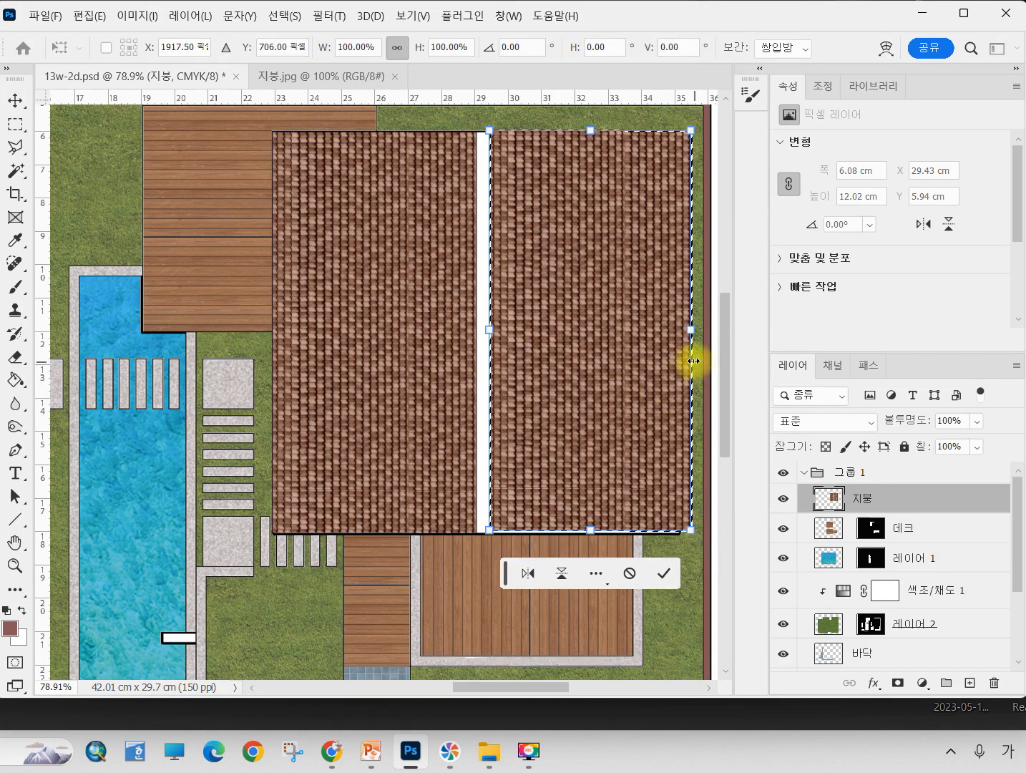
{"action": "left_click_drag", "start_coordinate": [472, 117], "coordinate": [419, 141]}
{"action": "key", "text": "ctrl+z"}
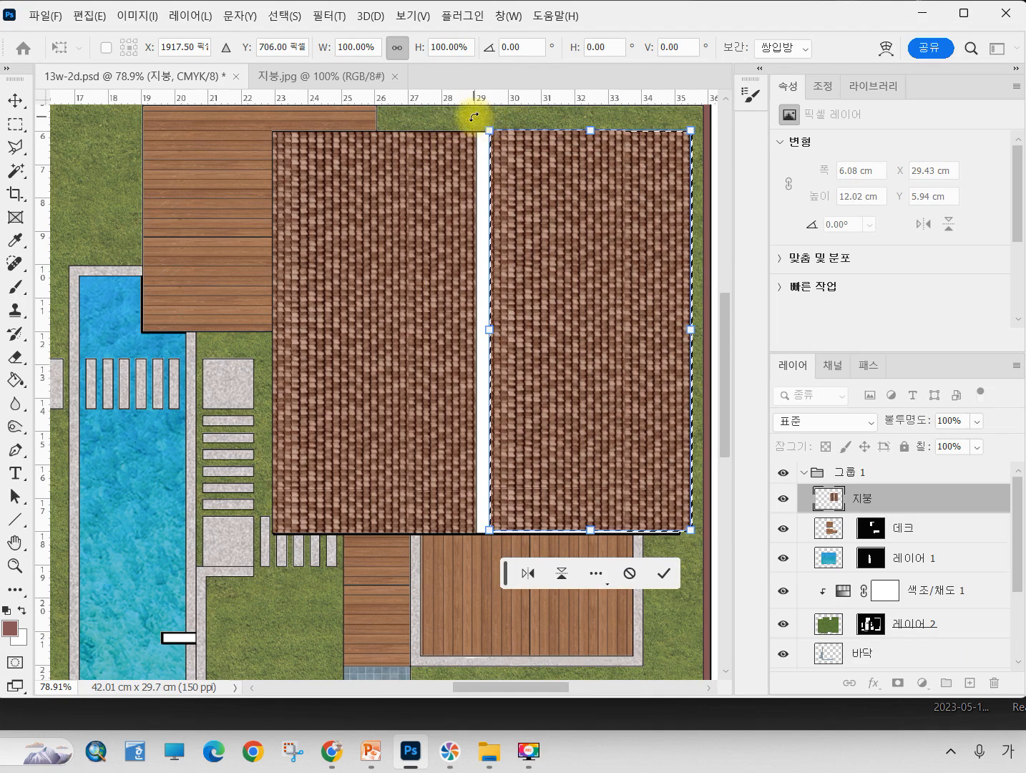
{"action": "left_click_drag", "start_coordinate": [473, 117], "coordinate": [668, 468]}
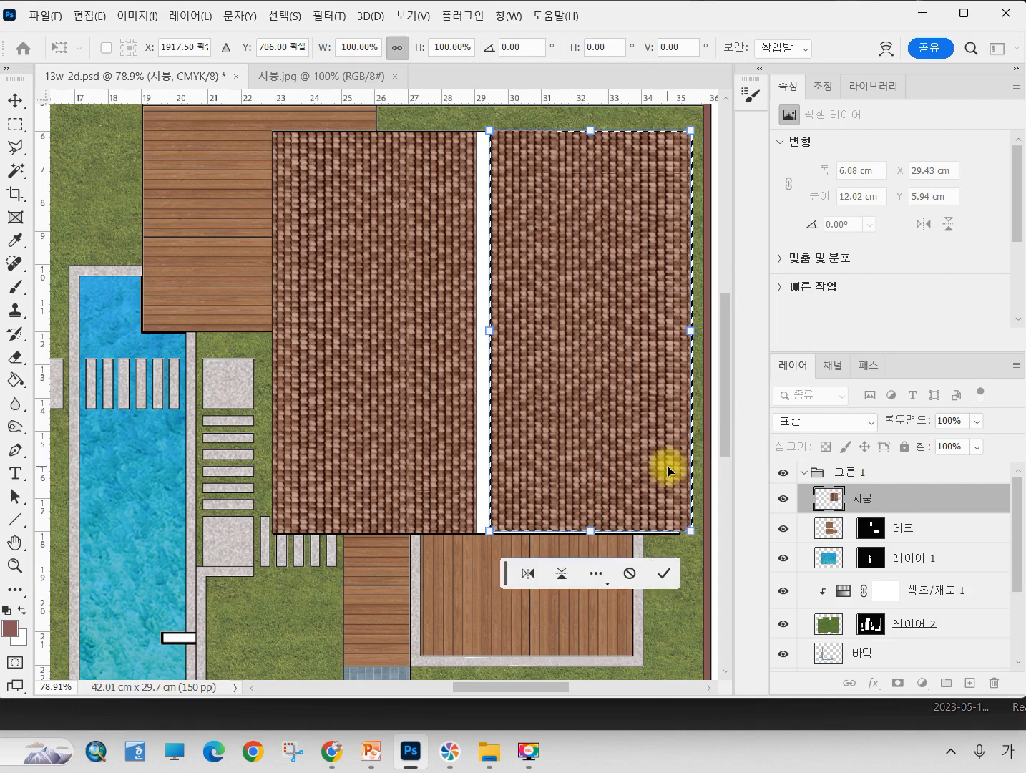
- Nudge the rotated tiles against the left half at the roof ridge and inside the roof outline, apply the transform and deselect
{"action": "key", "text": "Down"}
{"action": "key", "text": "Left"}
{"action": "key", "text": "Left"}
{"action": "key", "text": "Left"}
{"action": "key", "text": "Left"}
{"action": "key", "text": "Left"}
{"action": "key", "text": "Left"}
{"action": "key", "text": "Left"}
{"action": "key", "text": "Left"}
{"action": "key", "text": "Left"}
{"action": "key", "text": "Left"}
{"action": "key", "text": "Left"}
{"action": "key", "text": "Left"}
{"action": "key", "text": "Left"}
{"action": "key", "text": "Left"}
{"action": "key", "text": "Left"}
{"action": "key", "text": "Left"}
{"action": "key", "text": "Left"}
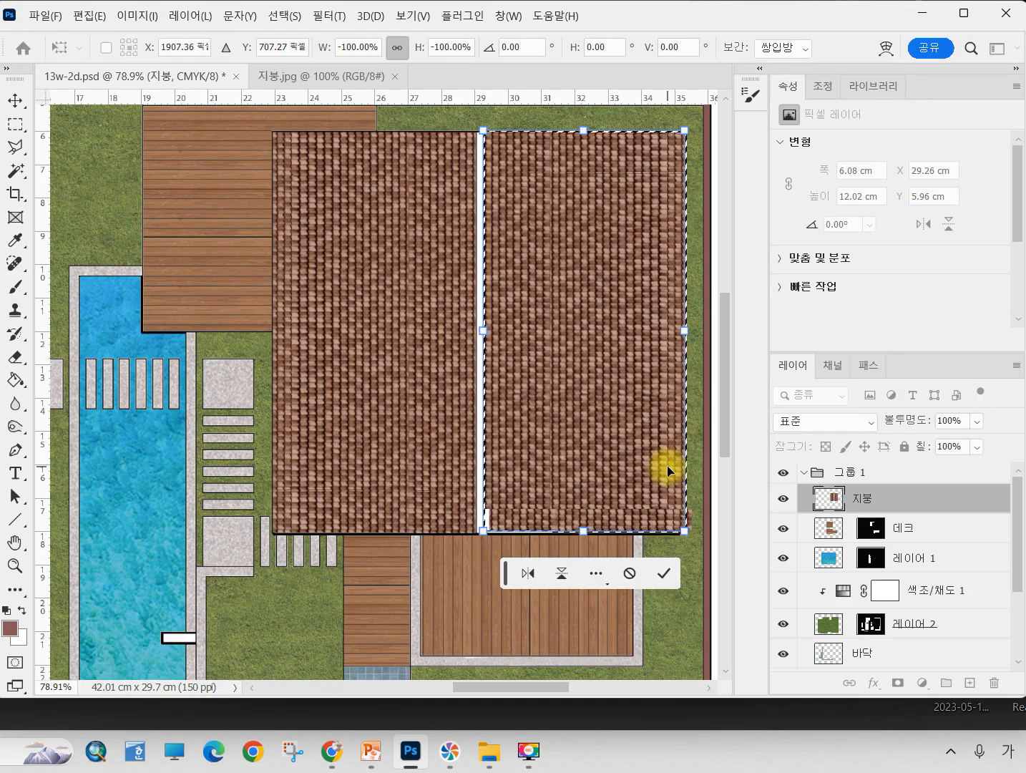
{"action": "key", "text": "Left"}
{"action": "key", "text": "Left"}
{"action": "key", "text": "Left"}
{"action": "key", "text": "Left"}
{"action": "key", "text": "Left"}
{"action": "key", "text": "Left"}
{"action": "key", "text": "Left"}
{"action": "key", "text": "Left"}
{"action": "key", "text": "Left"}
{"action": "key", "text": "Left"}
{"action": "key", "text": "Left"}
{"action": "key", "text": "Left"}
{"action": "key", "text": "Left"}
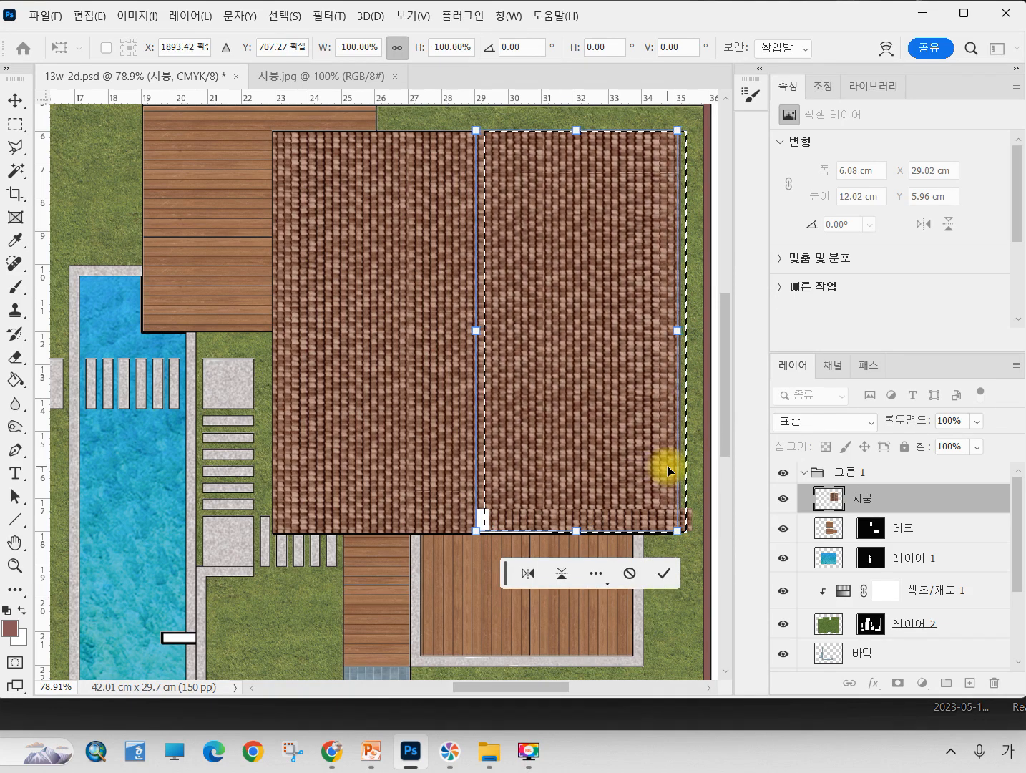
{"action": "key", "text": "Down"}
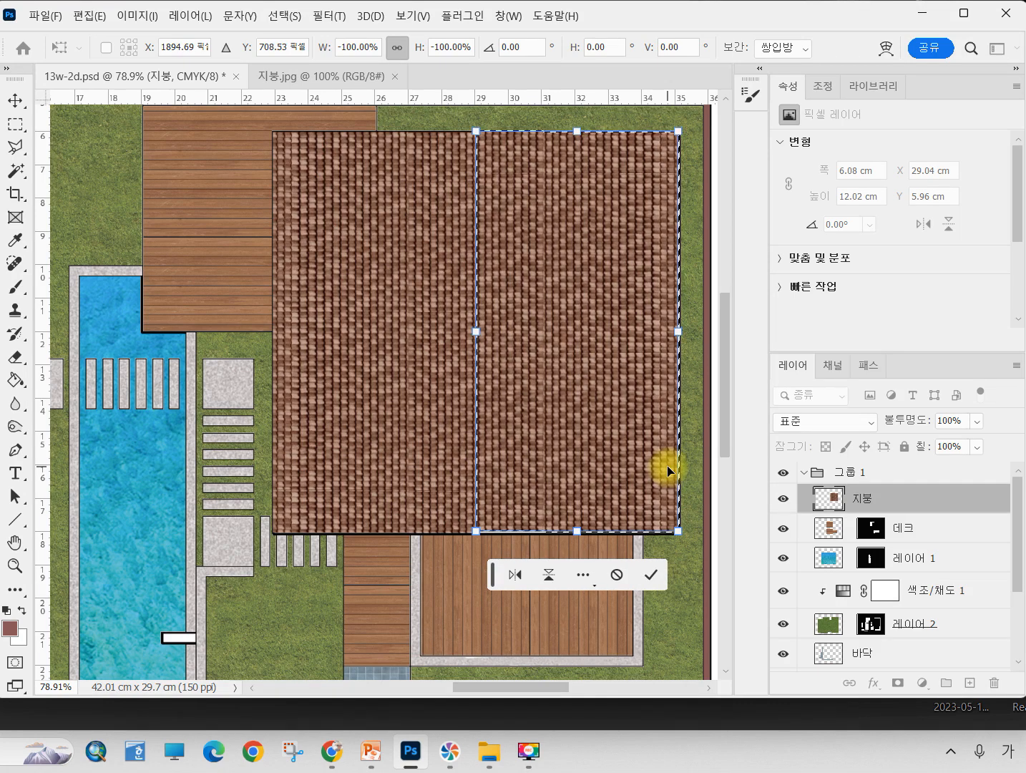
{"action": "key", "text": "Up"}
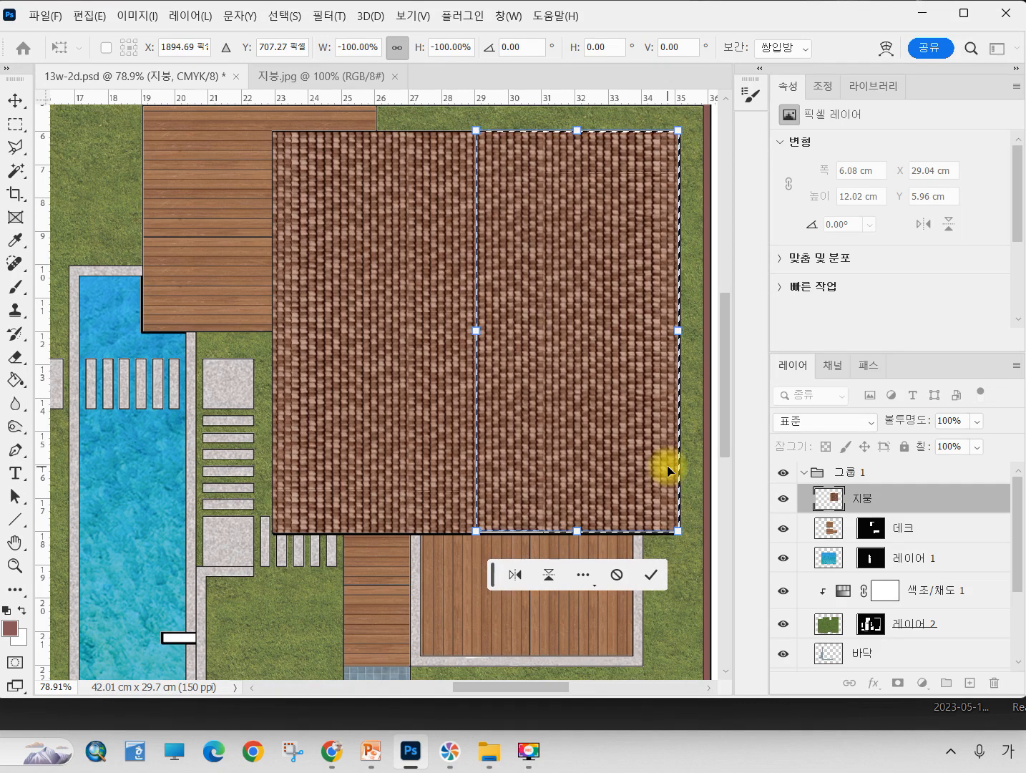
{"action": "key", "text": "Return"}
{"action": "key", "text": "Down"}
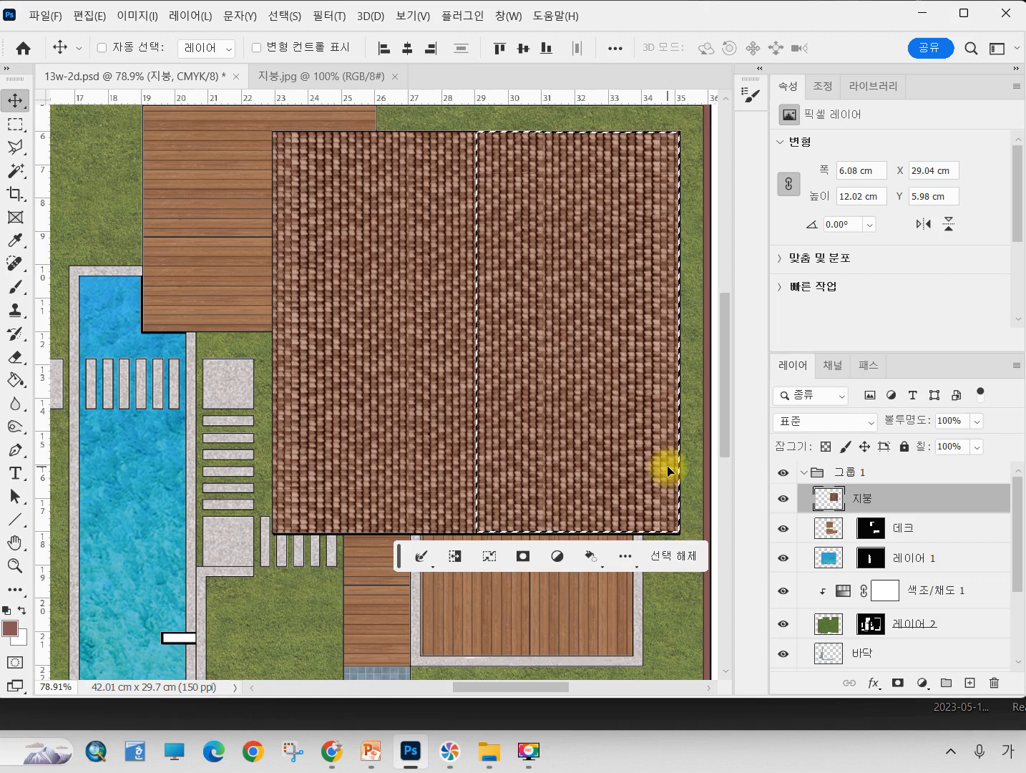
{"action": "key", "text": "Down"}
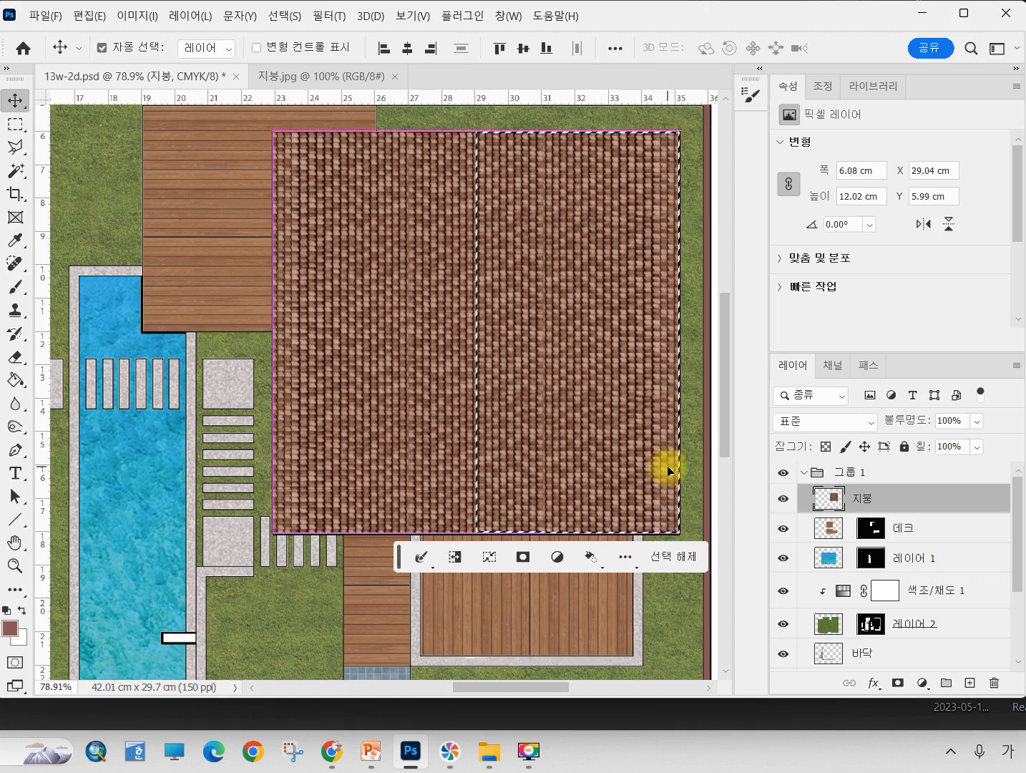
{"action": "key", "text": "ctrl+d"}
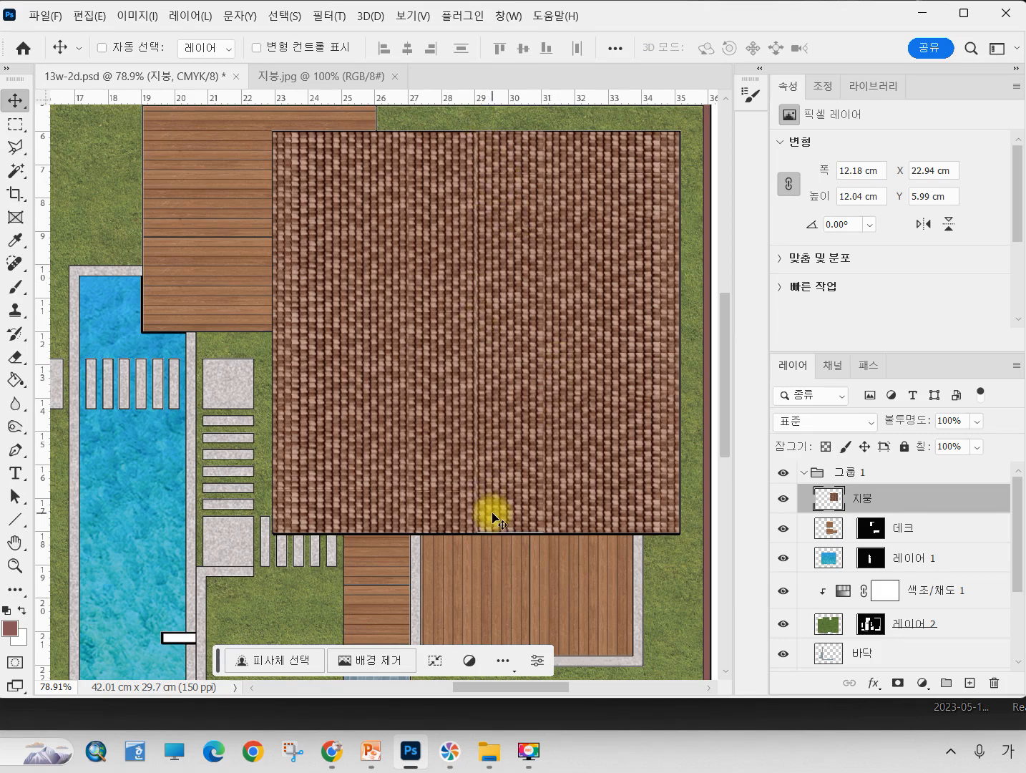
{"action": "key", "text": "alt+Tab"}
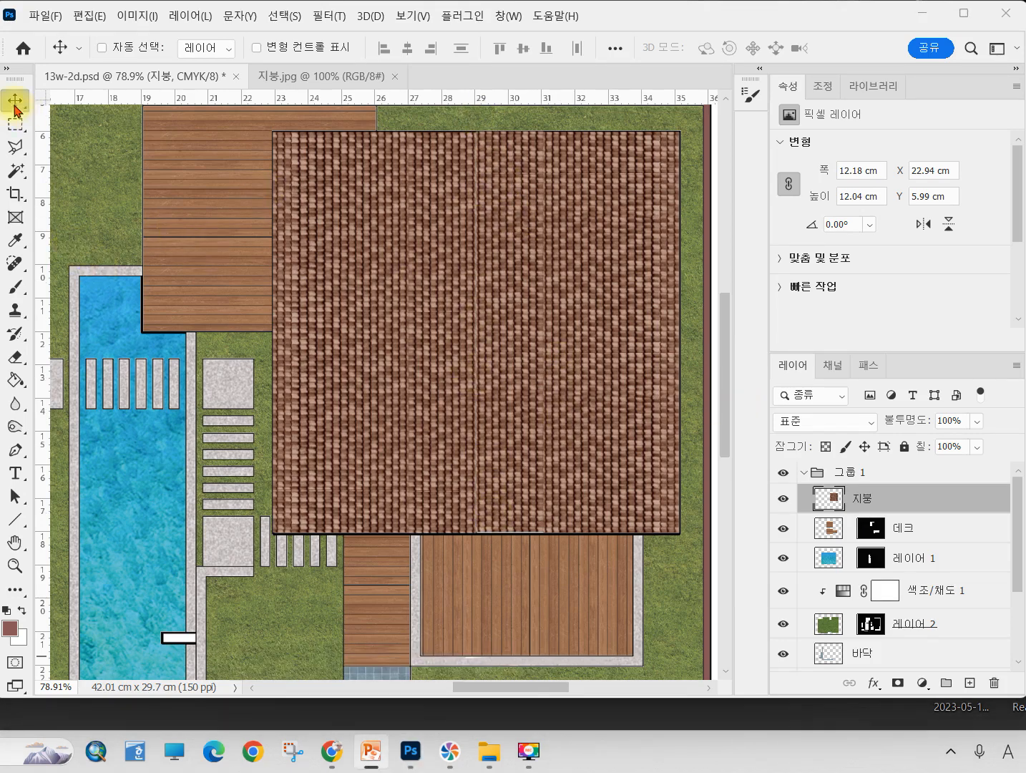
{"action": "left_click", "coordinate": [572, 109]}
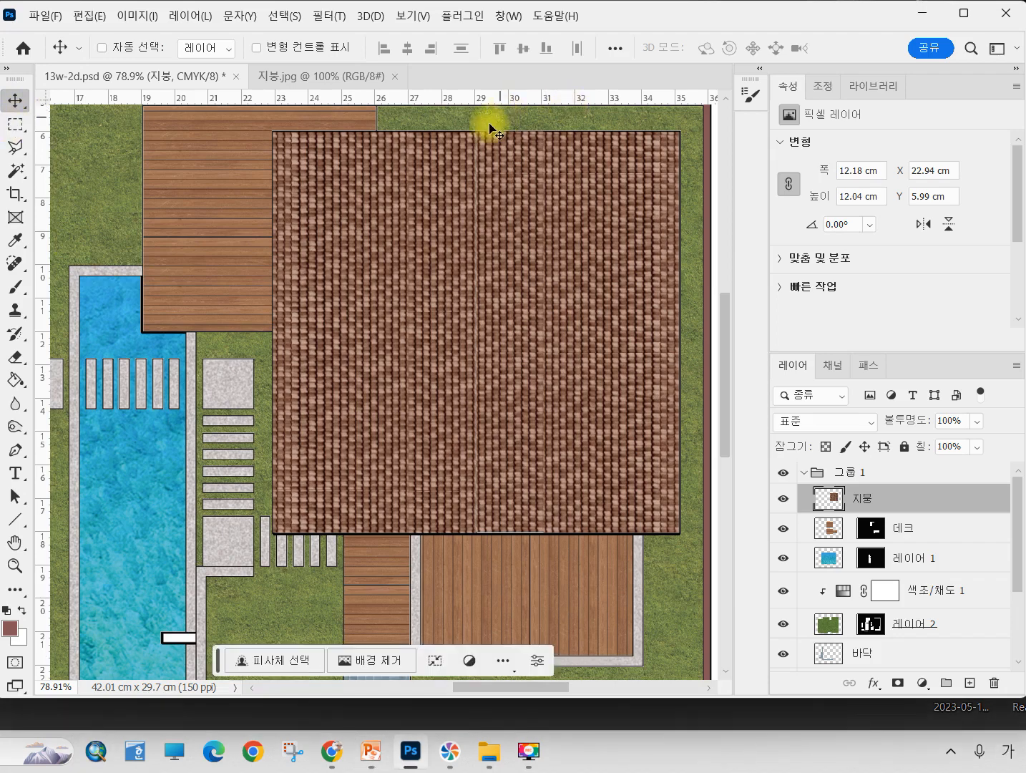
- Select the large roof's right half, darken its tiles with a Brightness/Contrast (명도/대비) brightness of -28, and deselect
{"action": "left_click", "coordinate": [15, 128]}
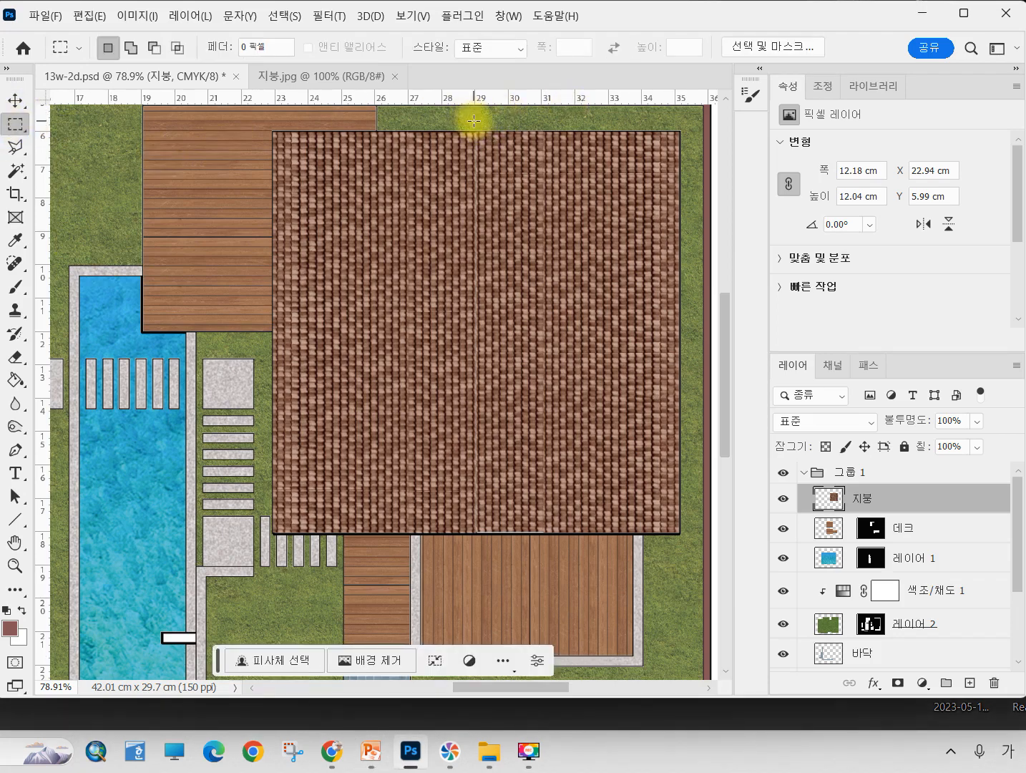
{"action": "left_click_drag", "start_coordinate": [473, 121], "coordinate": [690, 545]}
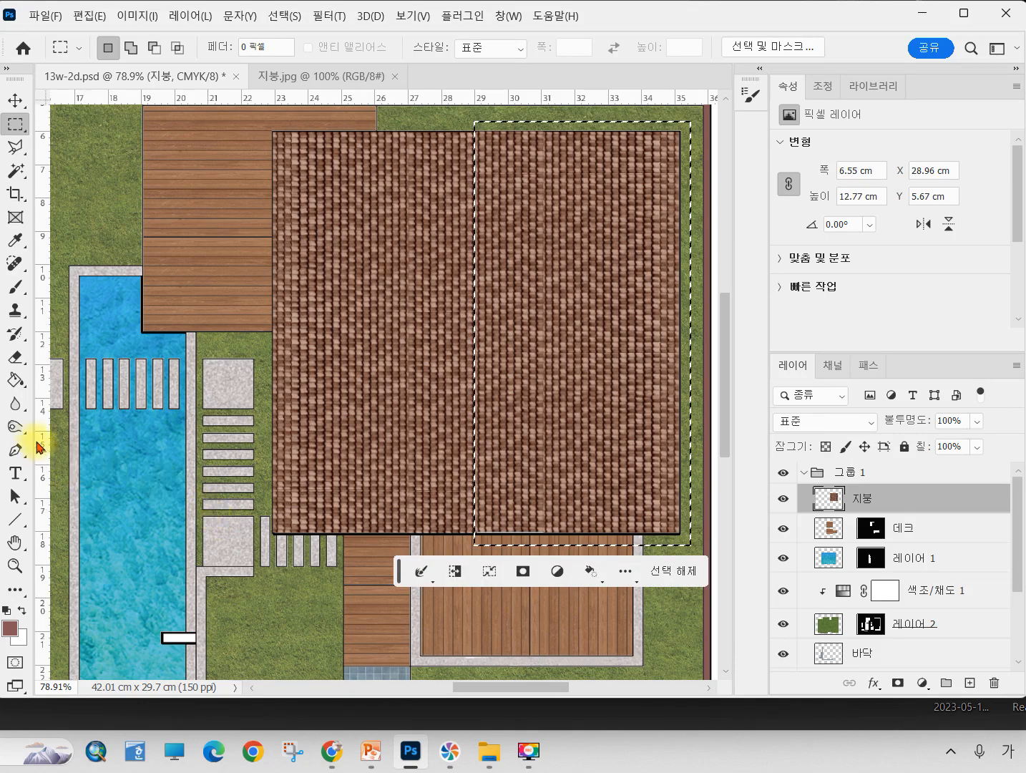
{"action": "left_click", "coordinate": [138, 15]}
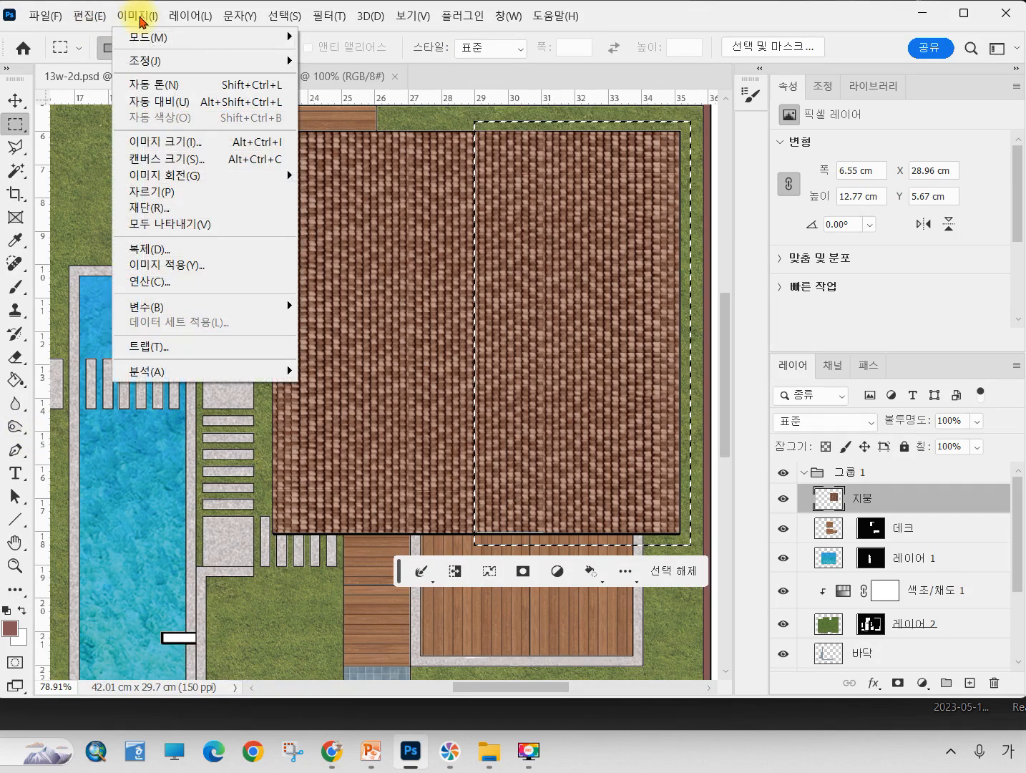
{"action": "mouse_move", "coordinate": [147, 62]}
{"action": "left_click", "coordinate": [386, 62]}
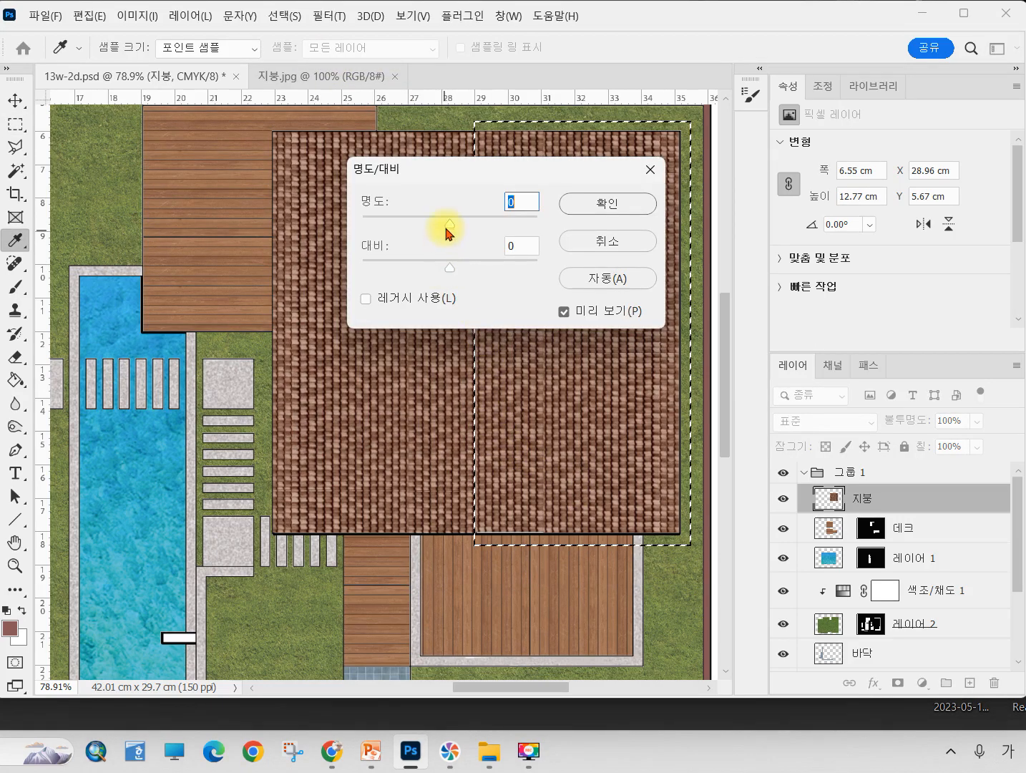
{"action": "left_click_drag", "start_coordinate": [433, 227], "coordinate": [441, 230]}
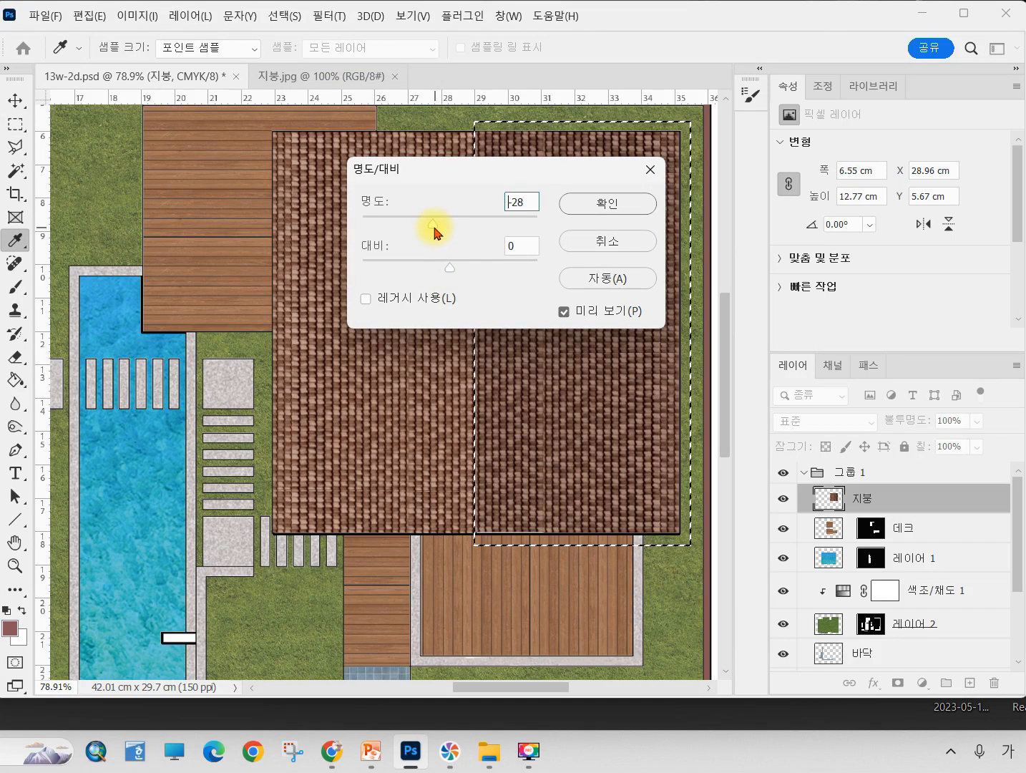
{"action": "left_click", "coordinate": [598, 202]}
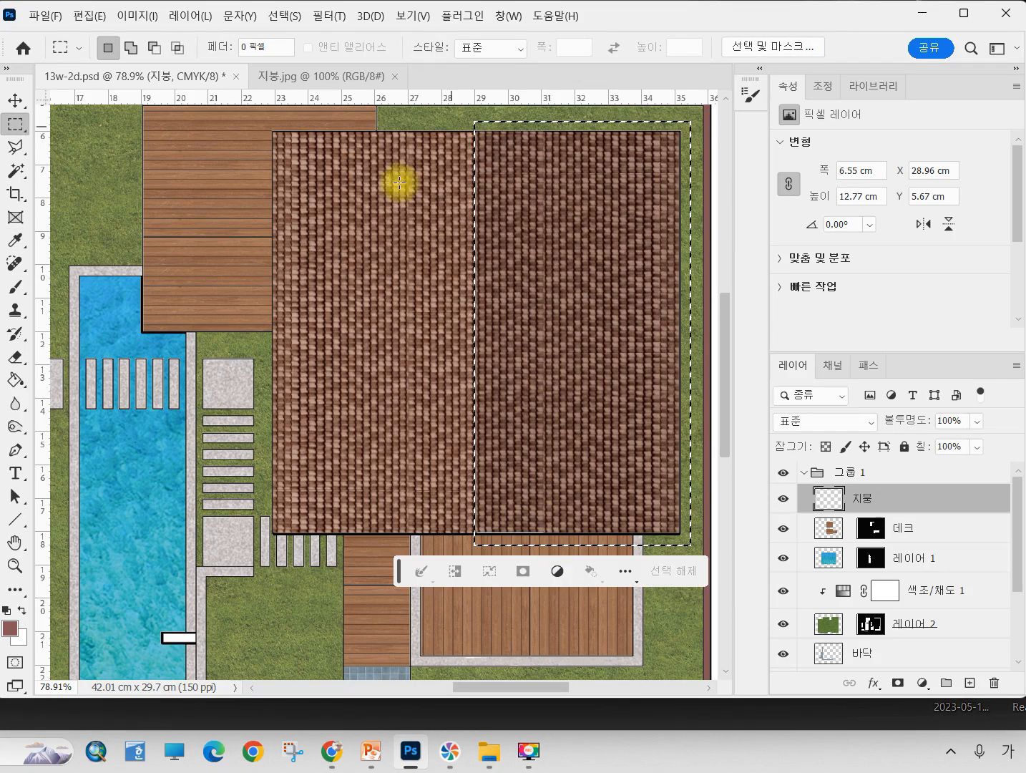
{"action": "key", "text": "ctrl+d"}
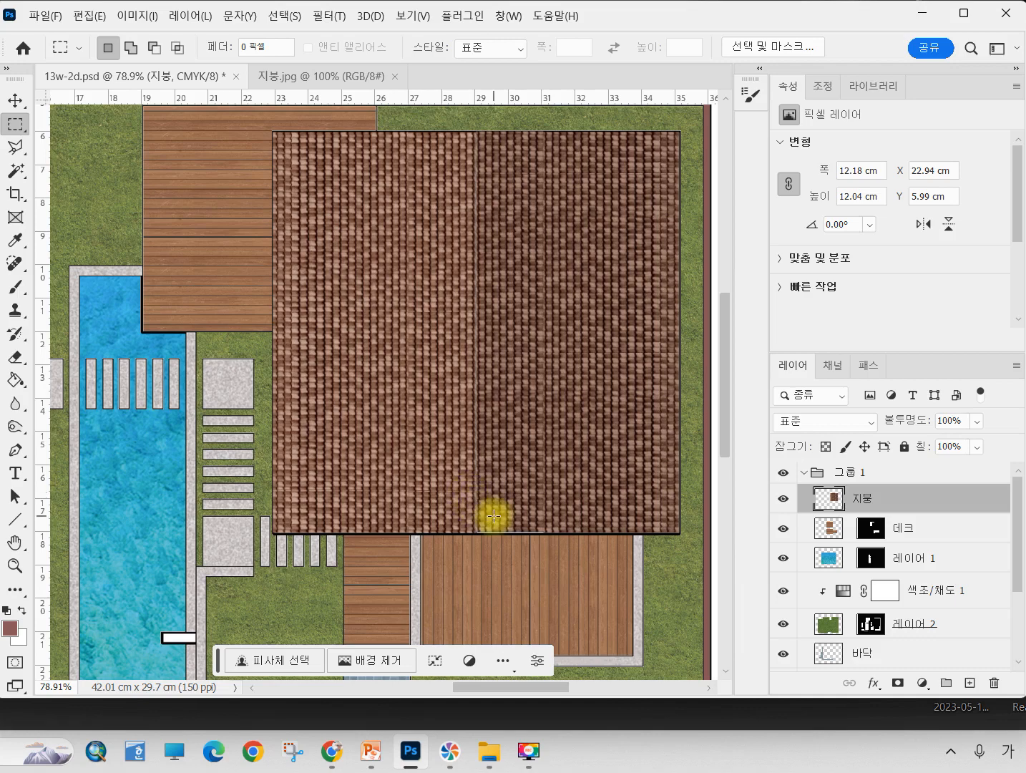
- Duplicate the upper part of the large roof's tiles onto the small white roof at the site's upper-left corner and rotate the copy by -90°
{"action": "scroll", "coordinate": [461, 526], "scroll_direction": "down", "scroll_amount": 6}
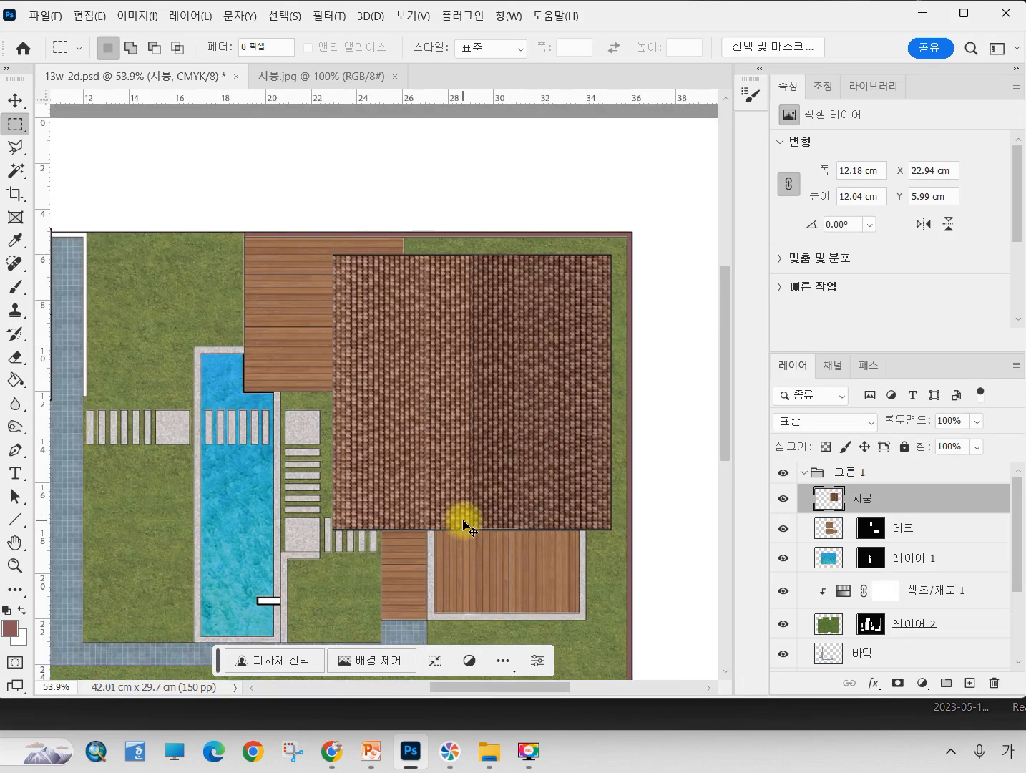
{"action": "scroll", "coordinate": [463, 528], "scroll_direction": "down", "scroll_amount": 1}
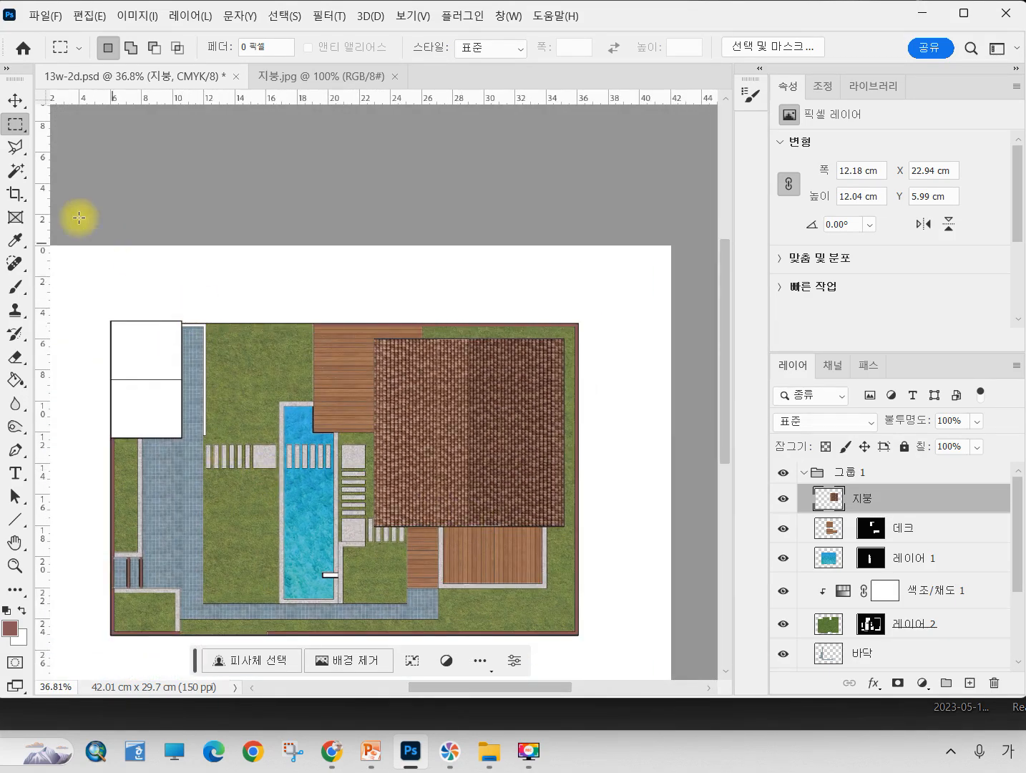
{"action": "left_click_drag", "start_coordinate": [351, 306], "coordinate": [578, 443]}
{"action": "left_click_drag", "start_coordinate": [585, 442], "coordinate": [586, 442]}
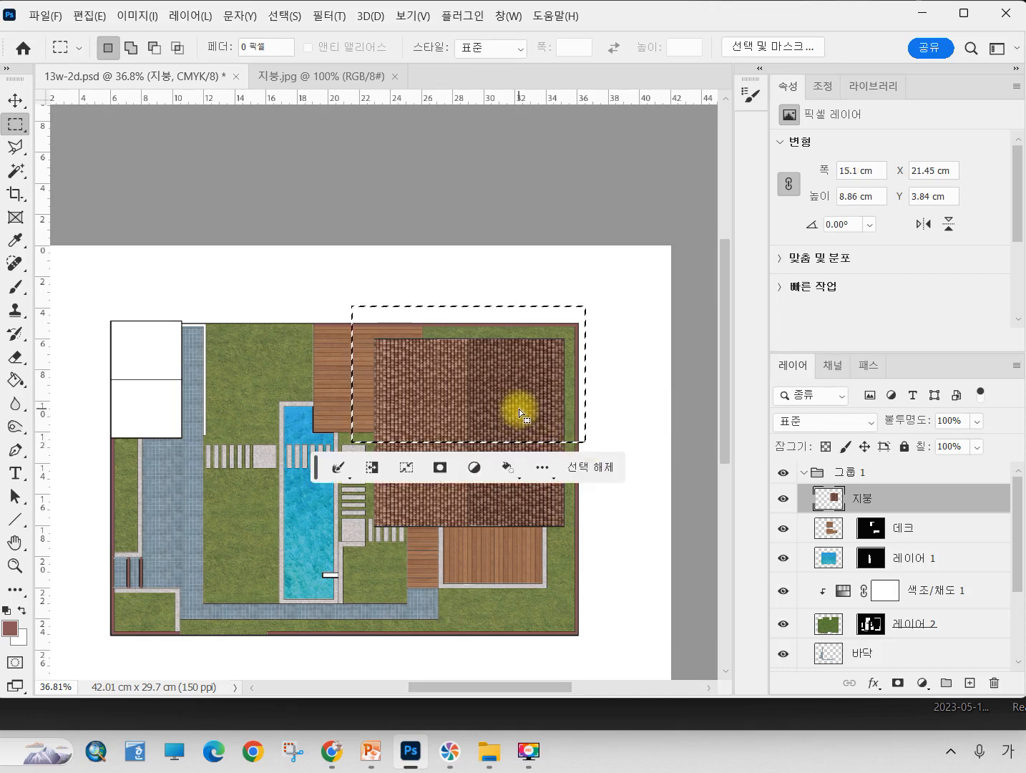
{"action": "left_click_drag", "start_coordinate": [519, 409], "coordinate": [420, 353]}
{"action": "key", "text": "ctrl+z"}
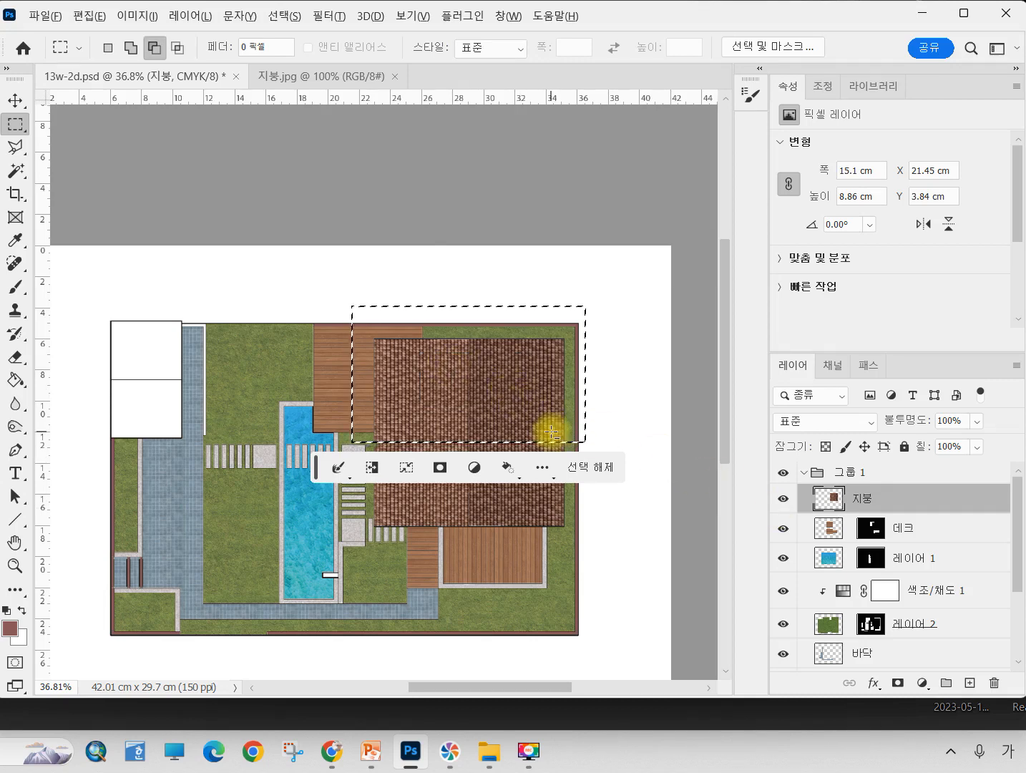
{"action": "left_click", "coordinate": [15, 100]}
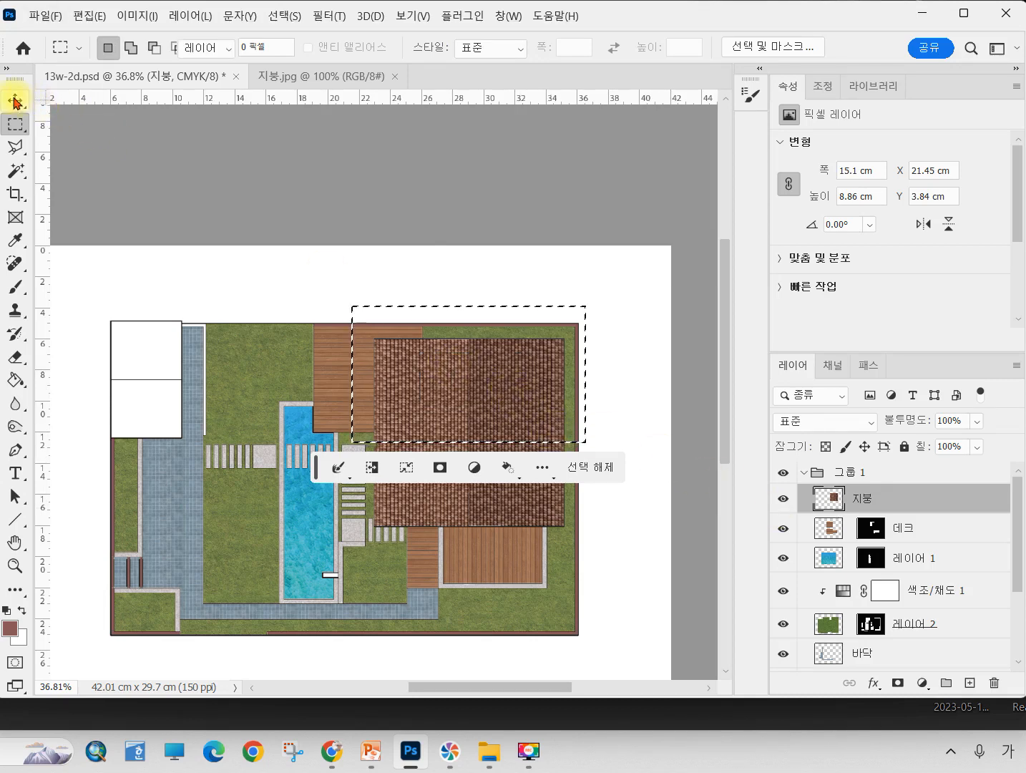
{"action": "left_click_drag", "start_coordinate": [532, 423], "coordinate": [219, 425]}
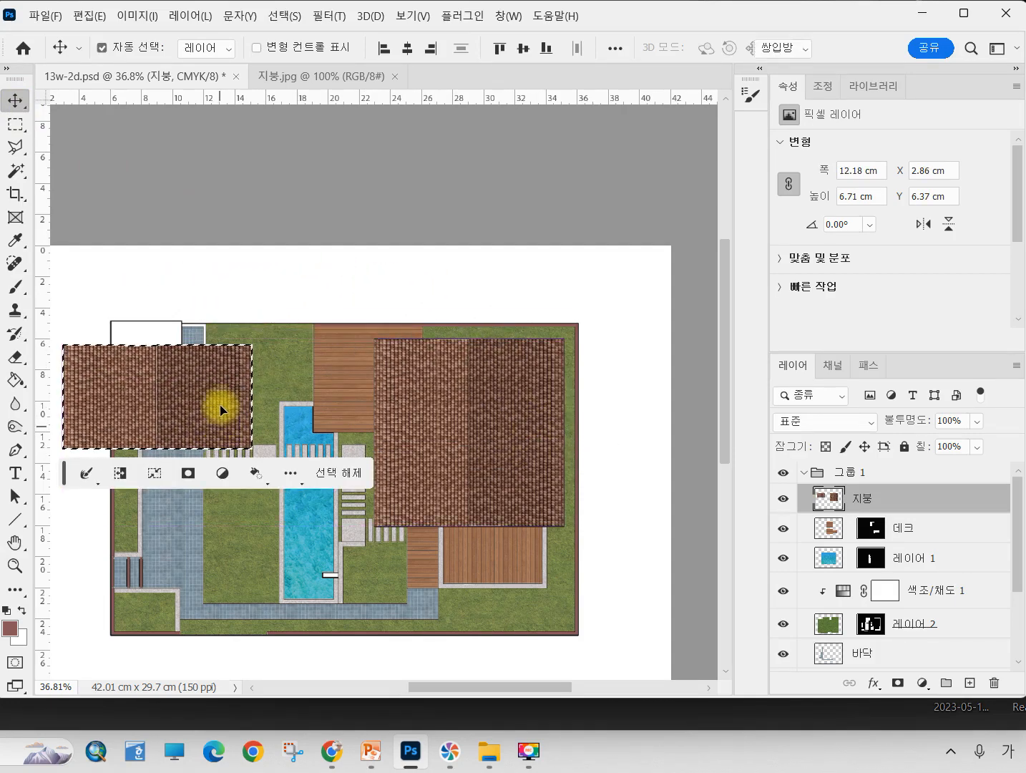
{"action": "key", "text": "ctrl+t"}
{"action": "left_click_drag", "start_coordinate": [263, 339], "coordinate": [106, 289]}
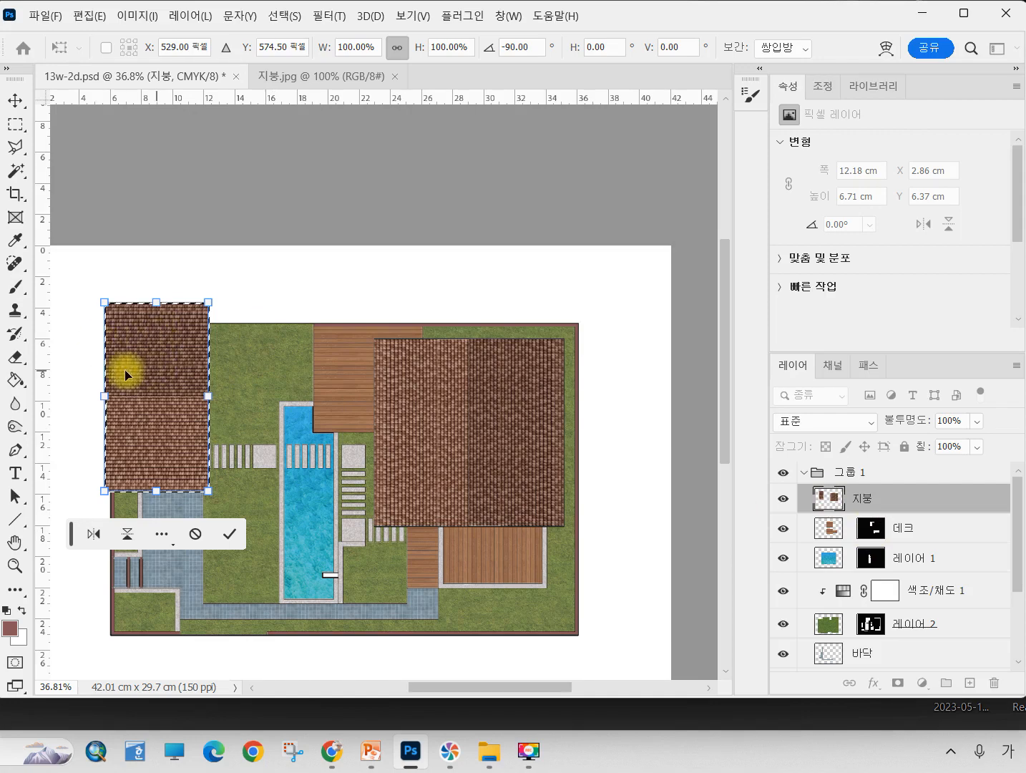
- Set the 지붕 layer's opacity to 45% and align the rotated tiles with the small roof's left edge and ridge line
{"action": "left_click", "coordinate": [976, 425]}
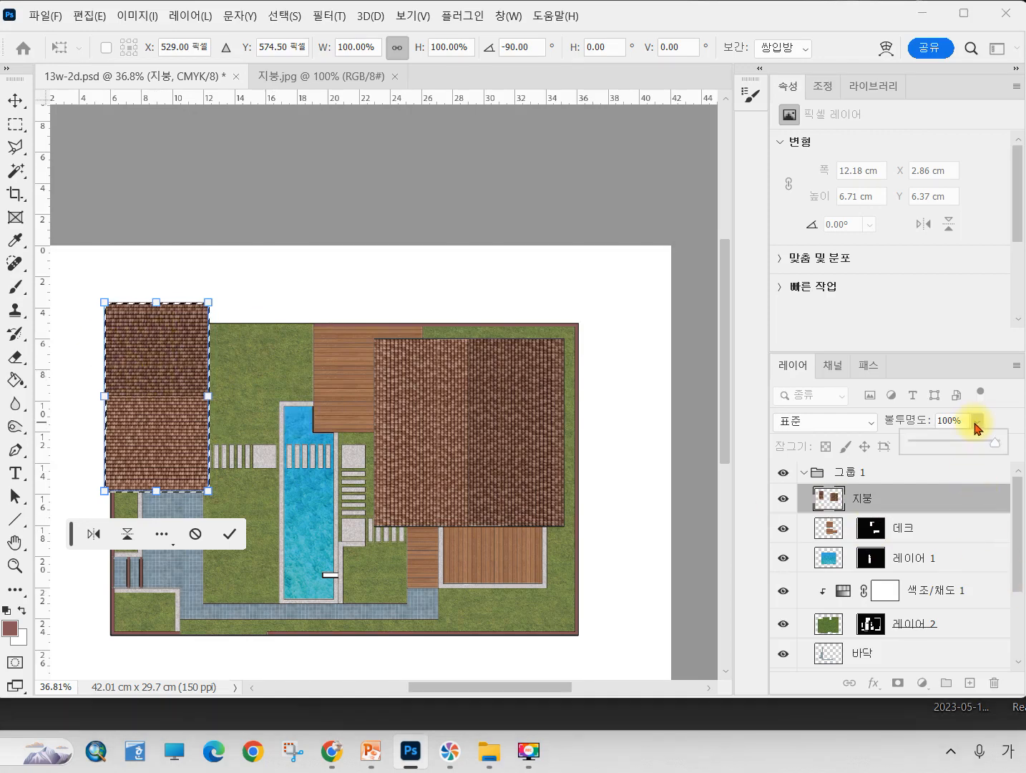
{"action": "left_click", "coordinate": [952, 447]}
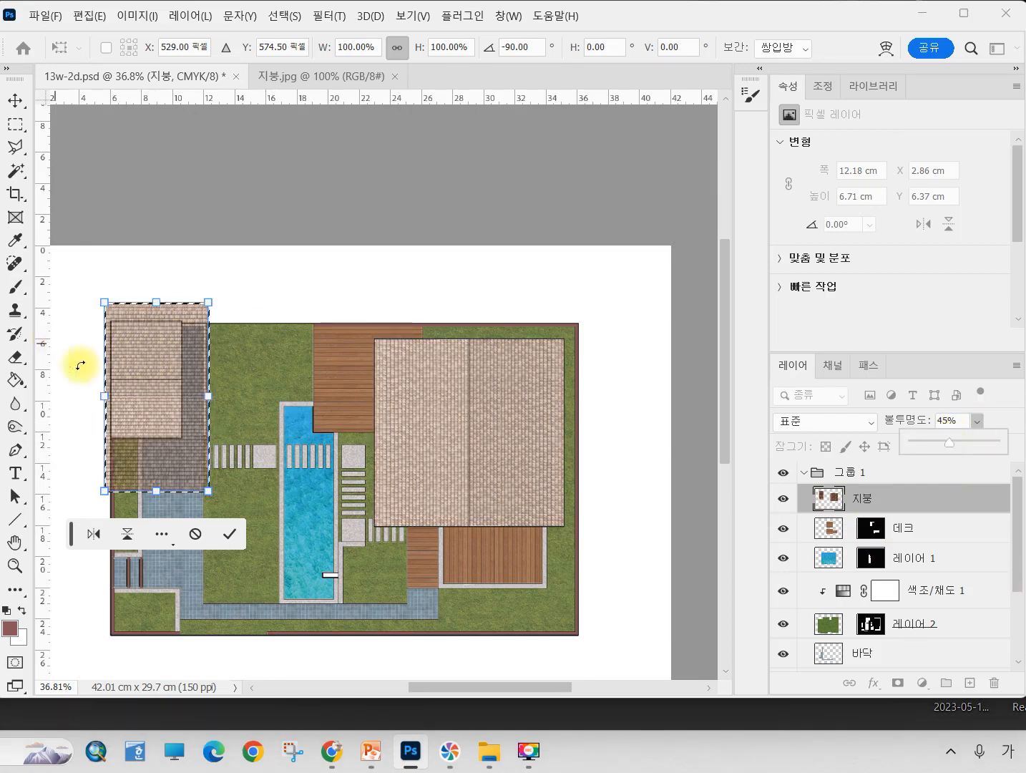
{"action": "left_click_drag", "start_coordinate": [133, 399], "coordinate": [139, 382]}
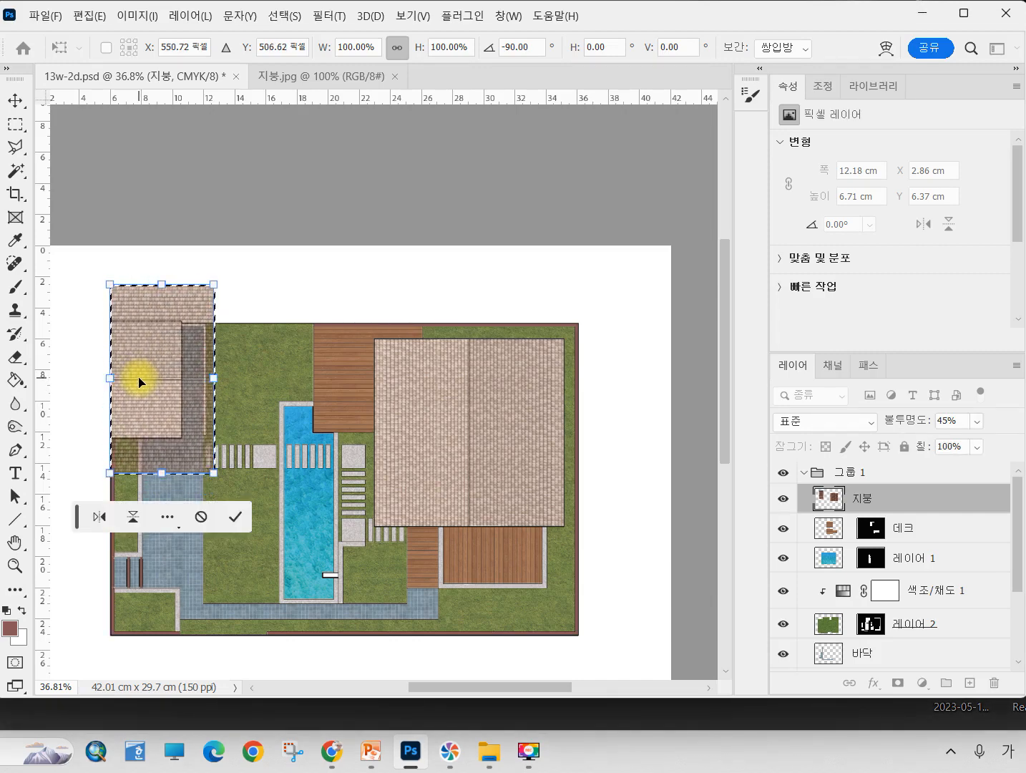
{"action": "key", "text": "Return"}
- Delete the copied tiles that extend above and below the small roof's outline
{"action": "left_click", "coordinate": [20, 125]}
{"action": "left_click_drag", "start_coordinate": [86, 258], "coordinate": [238, 320]}
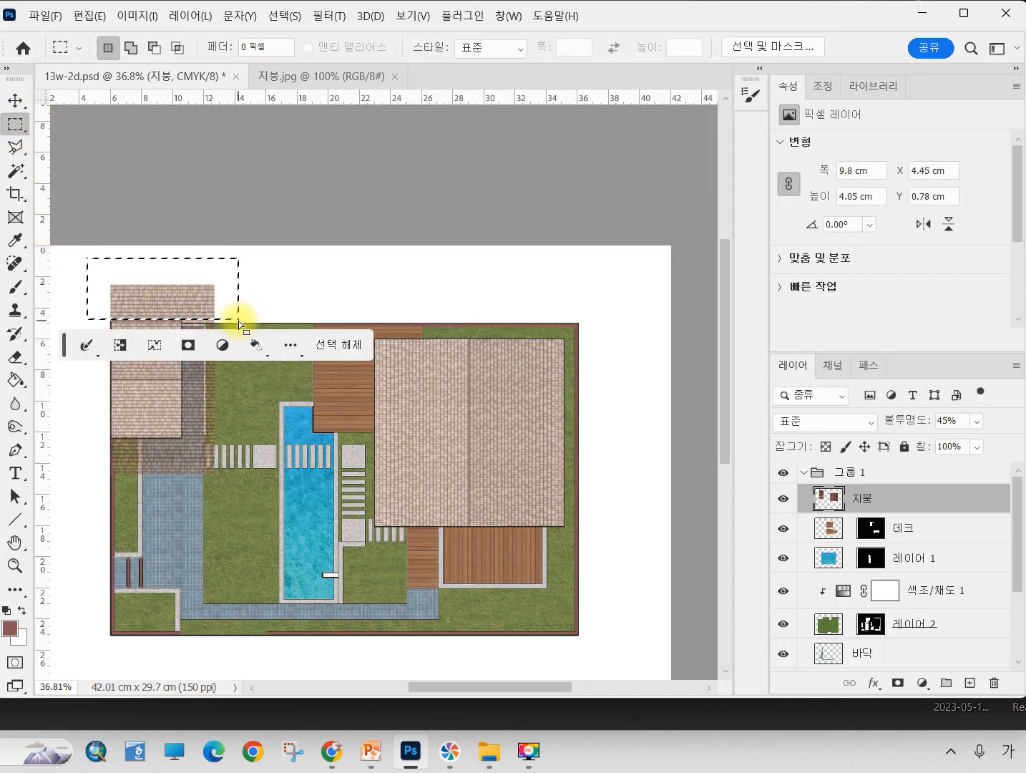
{"action": "key", "text": "Delete"}
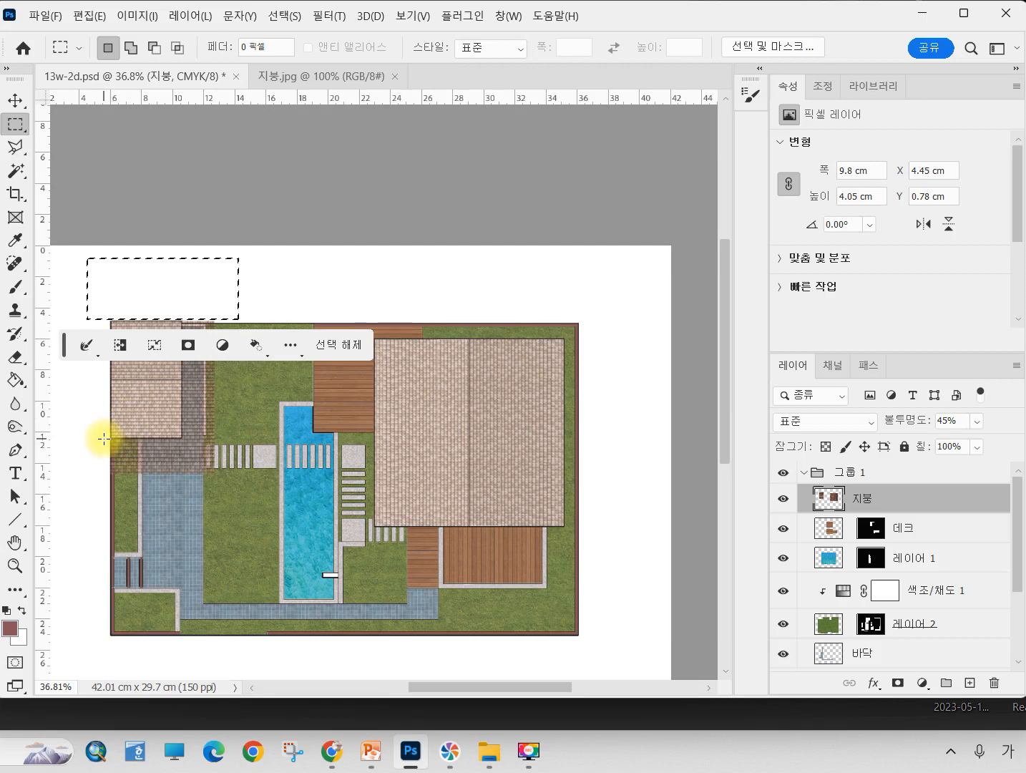
{"action": "left_click_drag", "start_coordinate": [105, 438], "coordinate": [218, 481]}
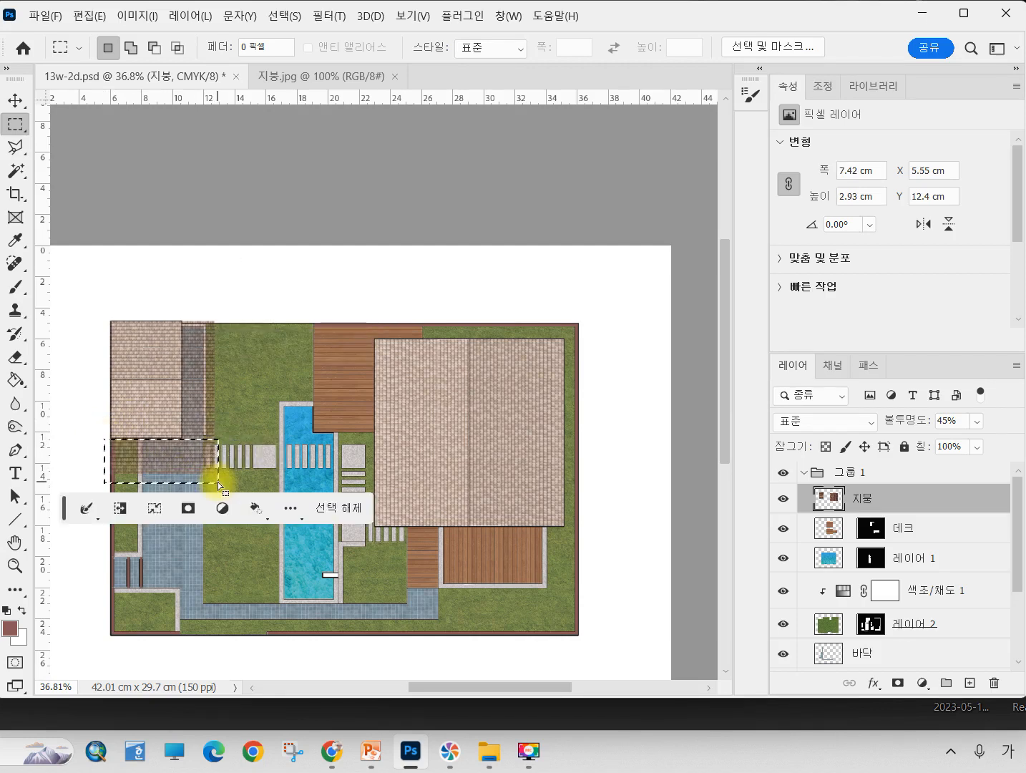
{"action": "key", "text": "Delete"}
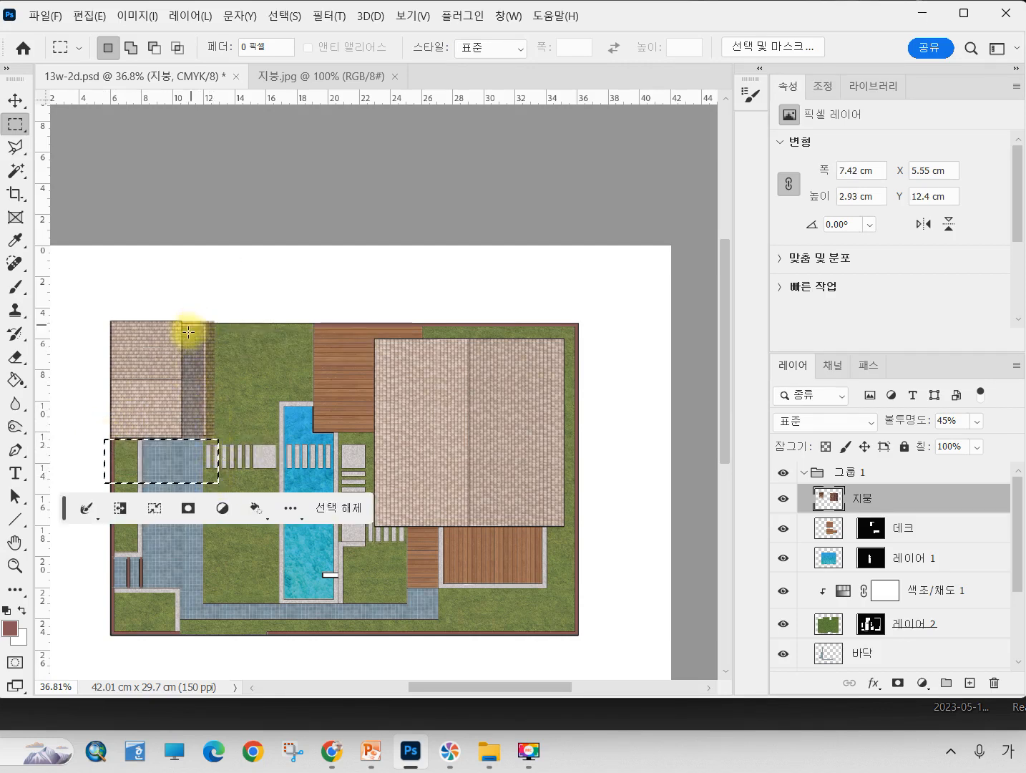
- Delete the strip of copied tiles that extends past the small roof's right edge and deselect
{"action": "left_click", "coordinate": [206, 290]}
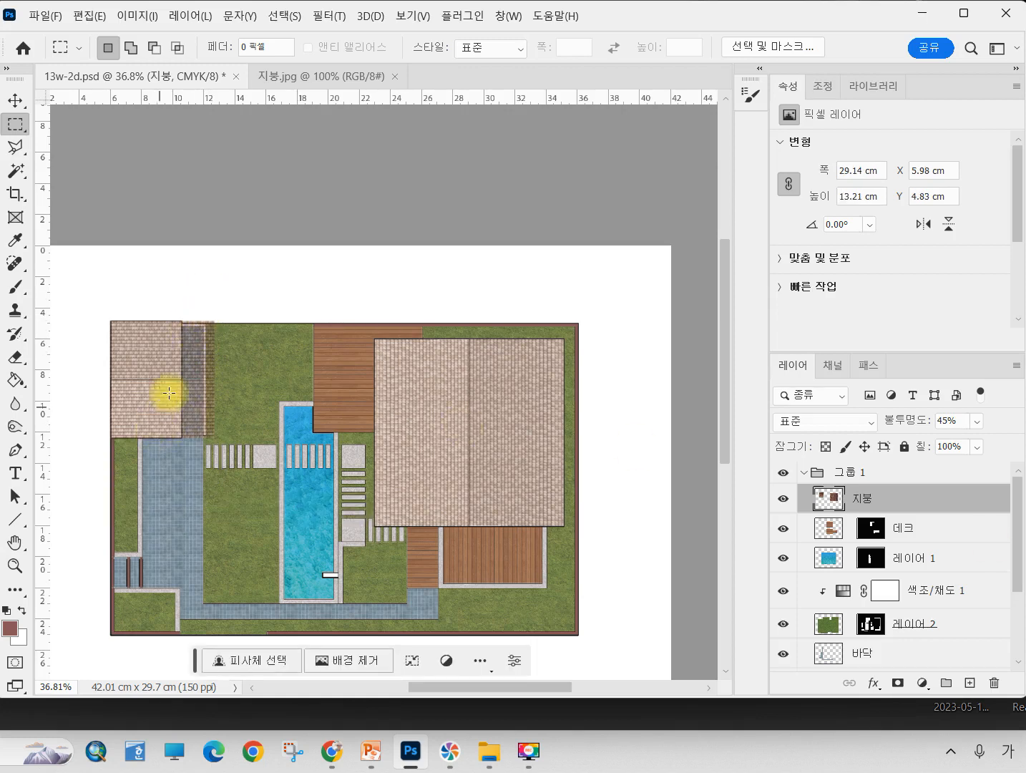
{"action": "left_click_drag", "start_coordinate": [206, 311], "coordinate": [232, 464]}
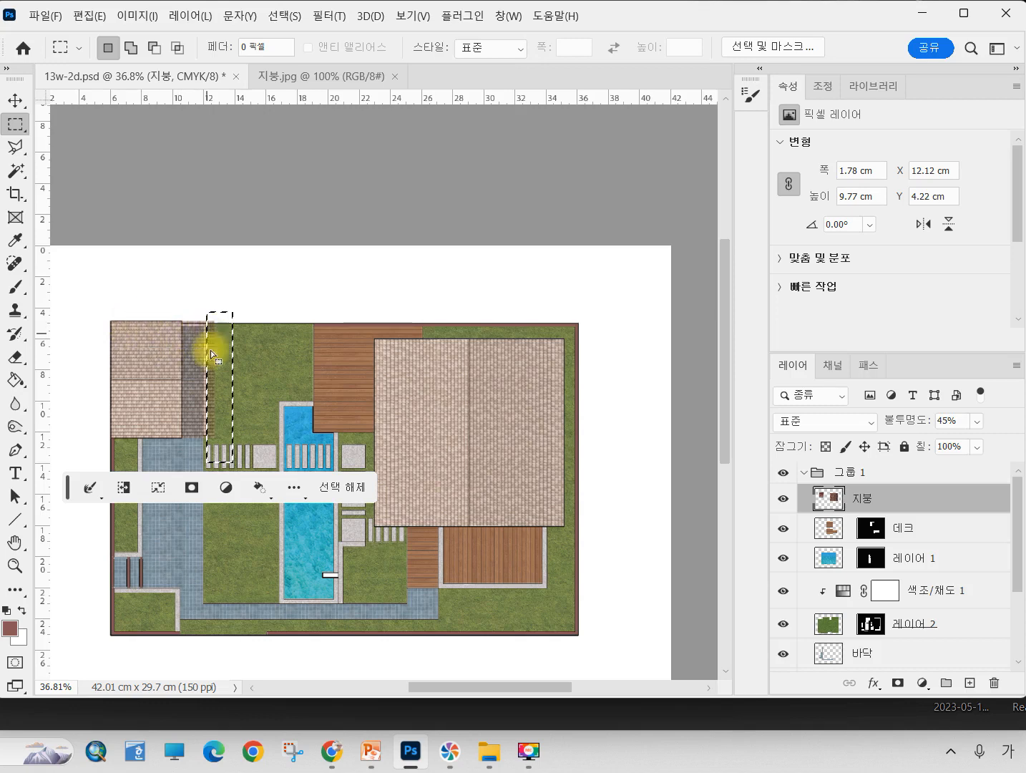
{"action": "left_click", "coordinate": [203, 442]}
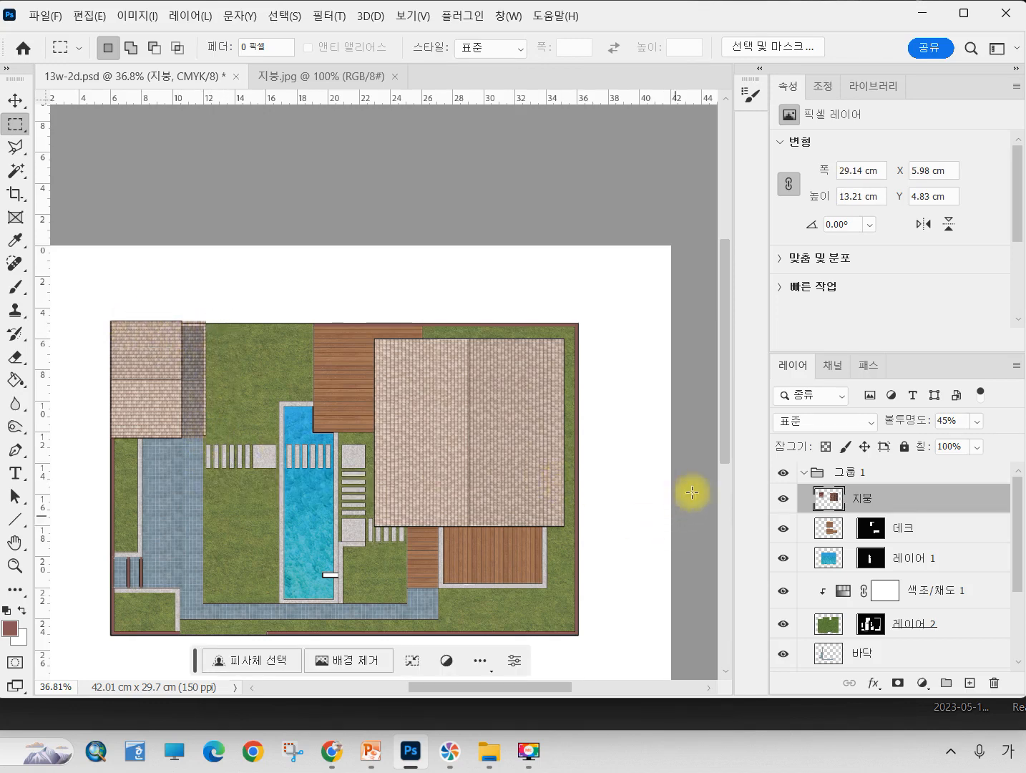
- Set the 지붕 layer's opacity to 100%
{"action": "left_click", "coordinate": [978, 422]}
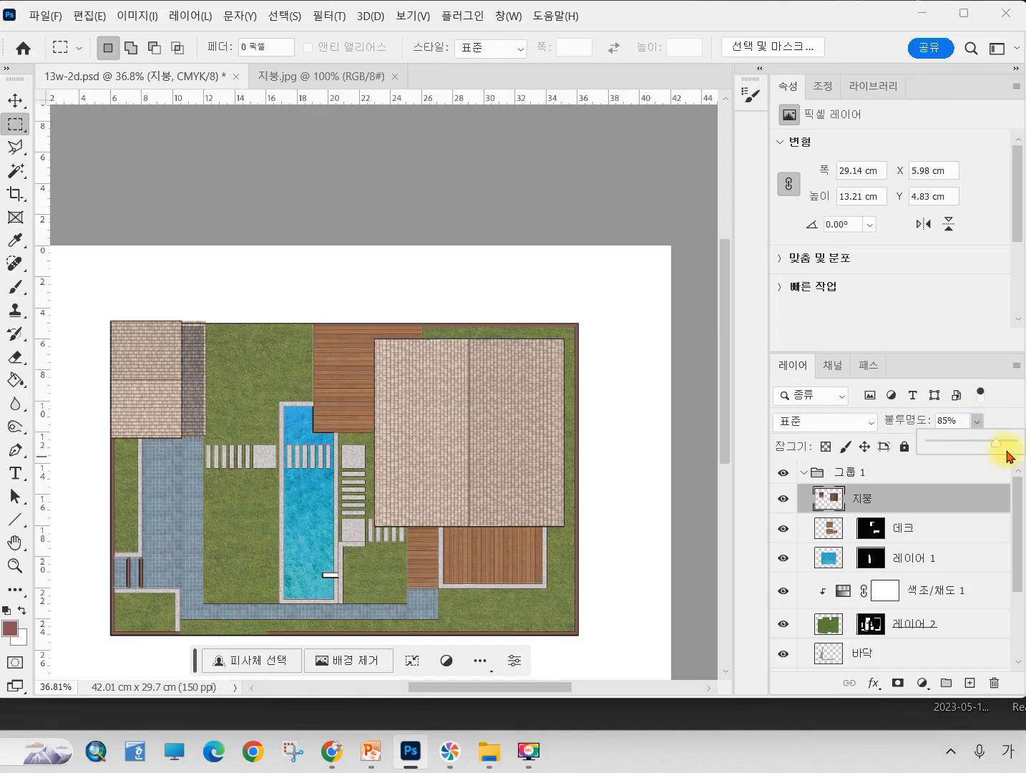
{"action": "left_click_drag", "start_coordinate": [1006, 452], "coordinate": [1019, 455]}
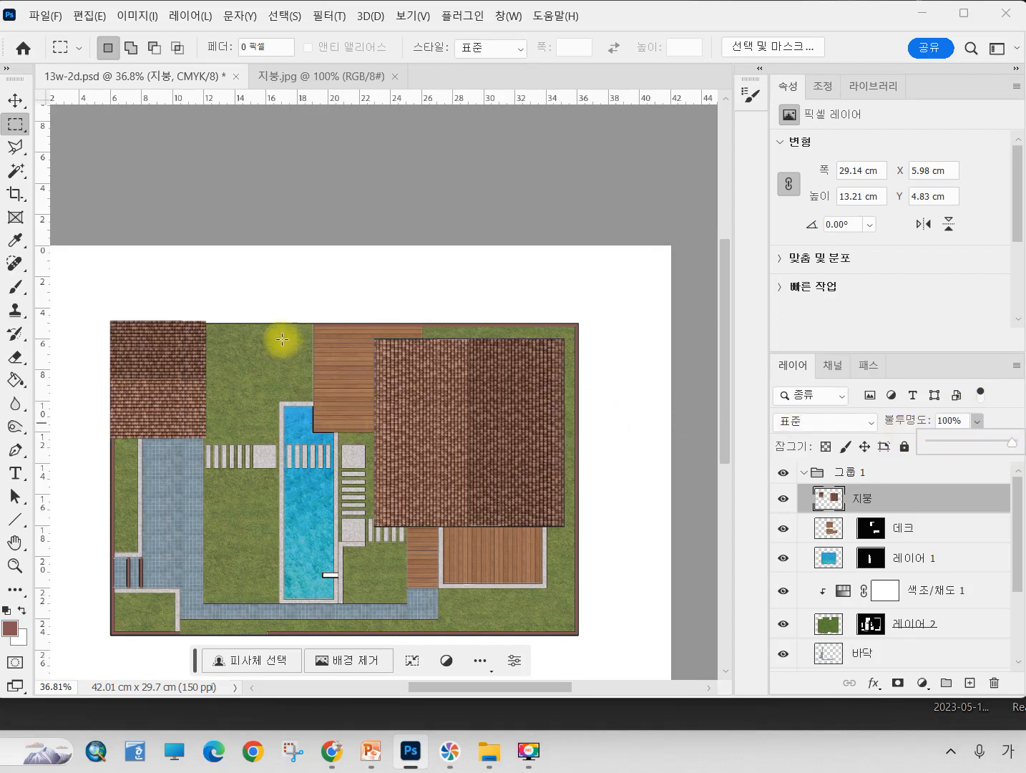
{"action": "scroll", "coordinate": [282, 339], "scroll_direction": "down", "scroll_amount": 2}
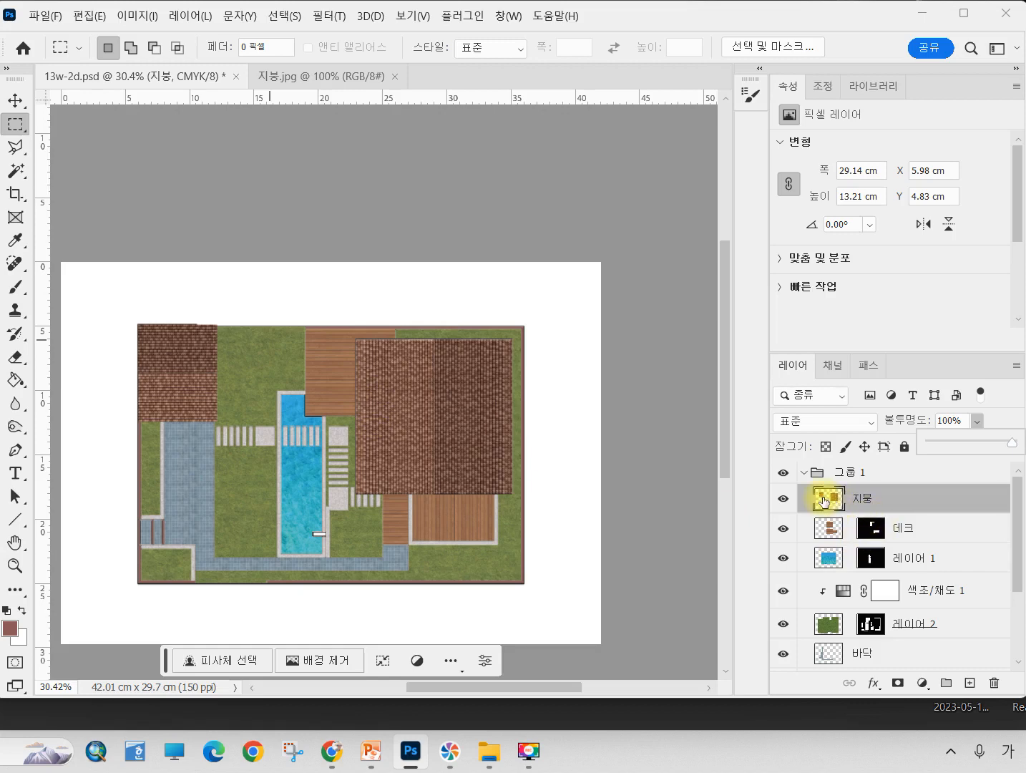
- Add a Hue/Saturation (색조/채도) adjustment layer clipped to the 지붕 layer with hue -119, saturation -17 and lightness +5
{"action": "left_click", "coordinate": [820, 90]}
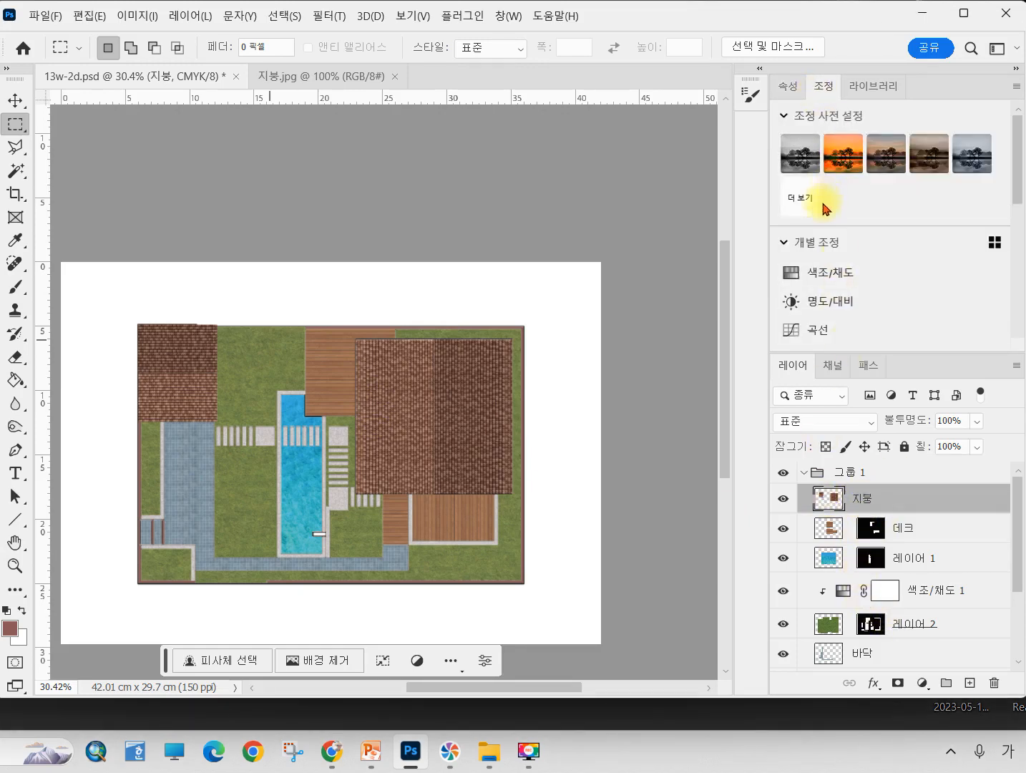
{"action": "left_click", "coordinate": [813, 274]}
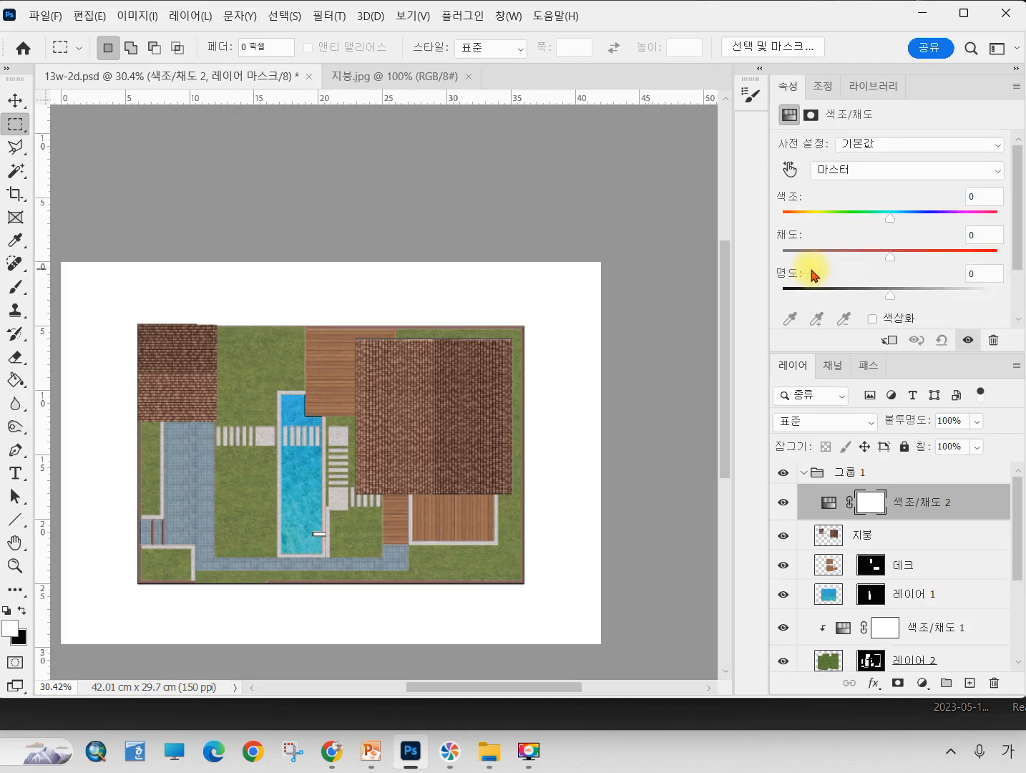
{"action": "left_click", "coordinate": [886, 343]}
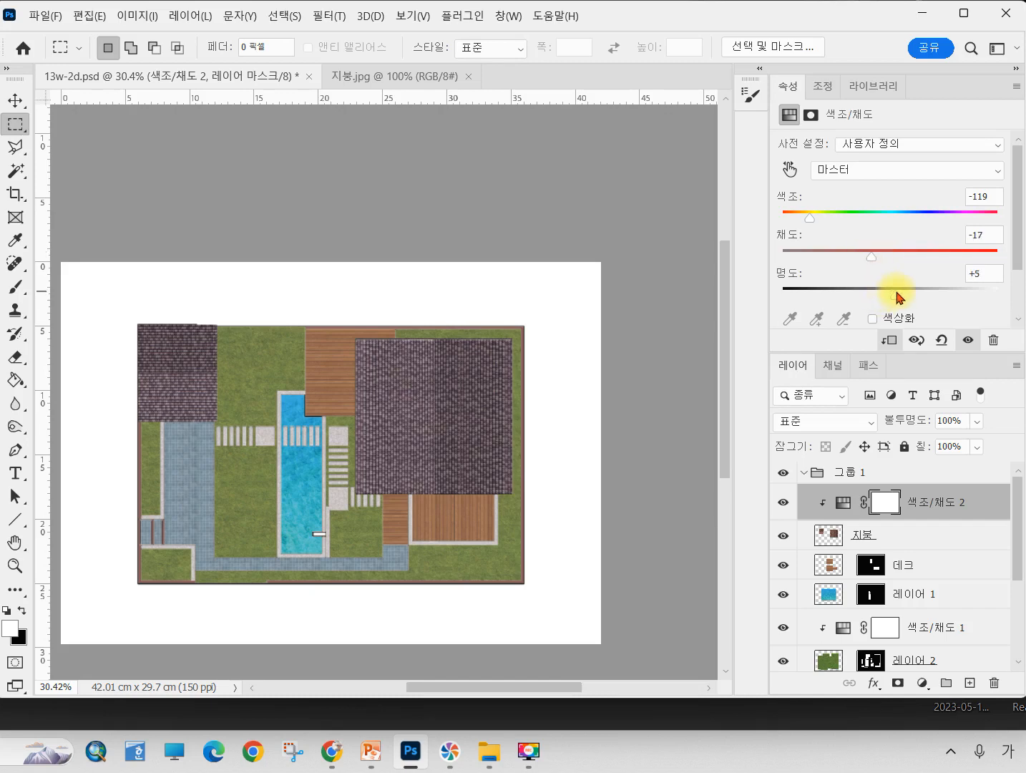
- Compare the roofs with and without the 색조/채도 2 adjustment, leaving the adjustment layer visible
{"action": "left_click", "coordinate": [779, 506]}
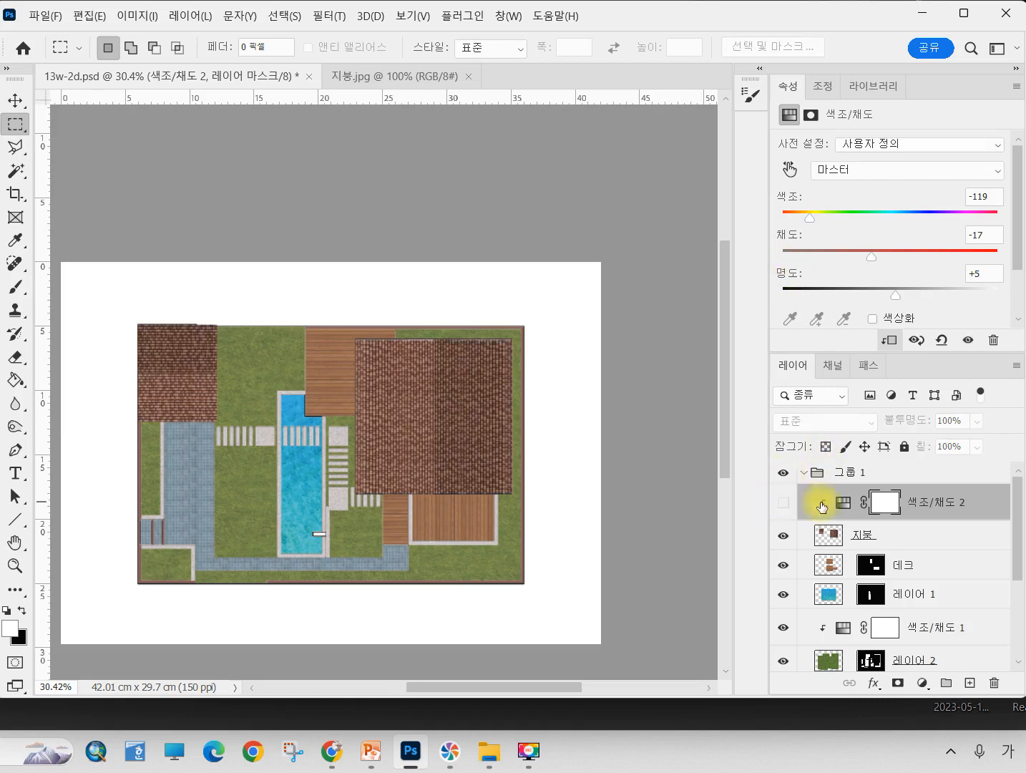
{"action": "left_click", "coordinate": [784, 505]}
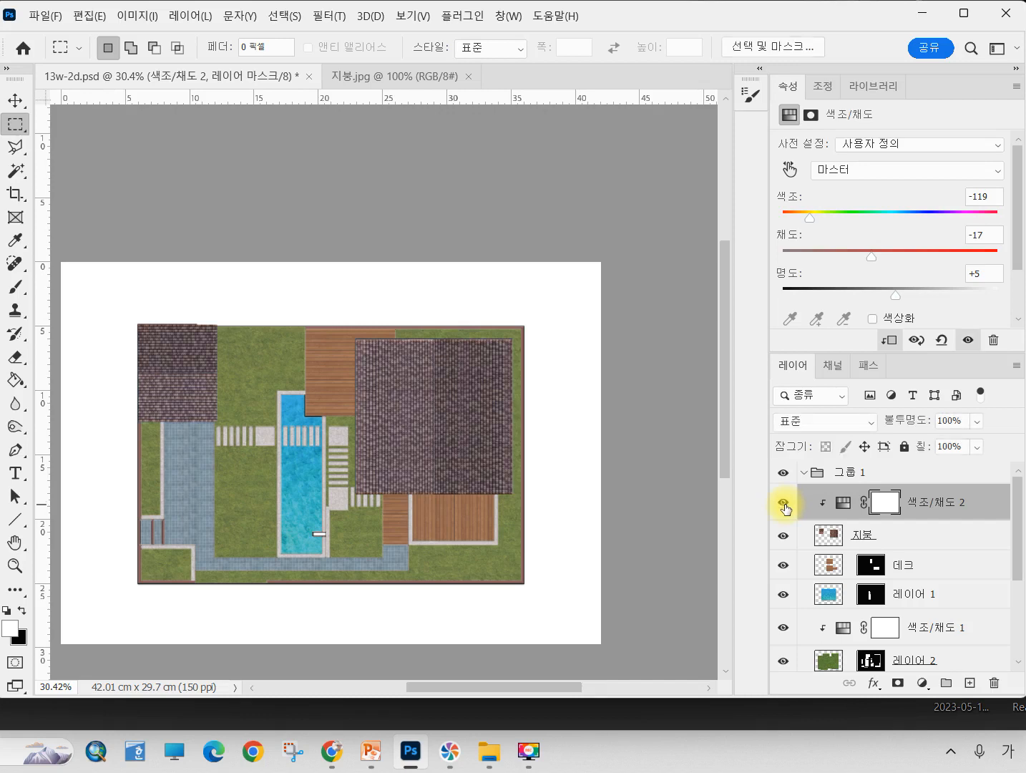
{"action": "left_click", "coordinate": [784, 506]}
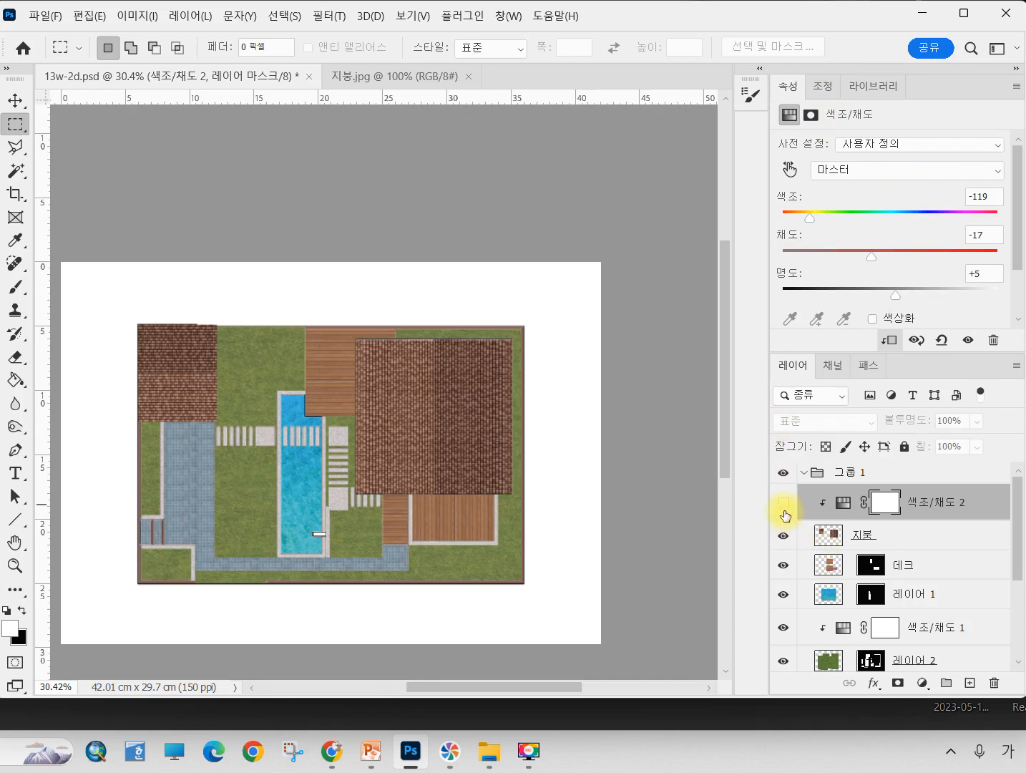
{"action": "left_click", "coordinate": [146, 16]}
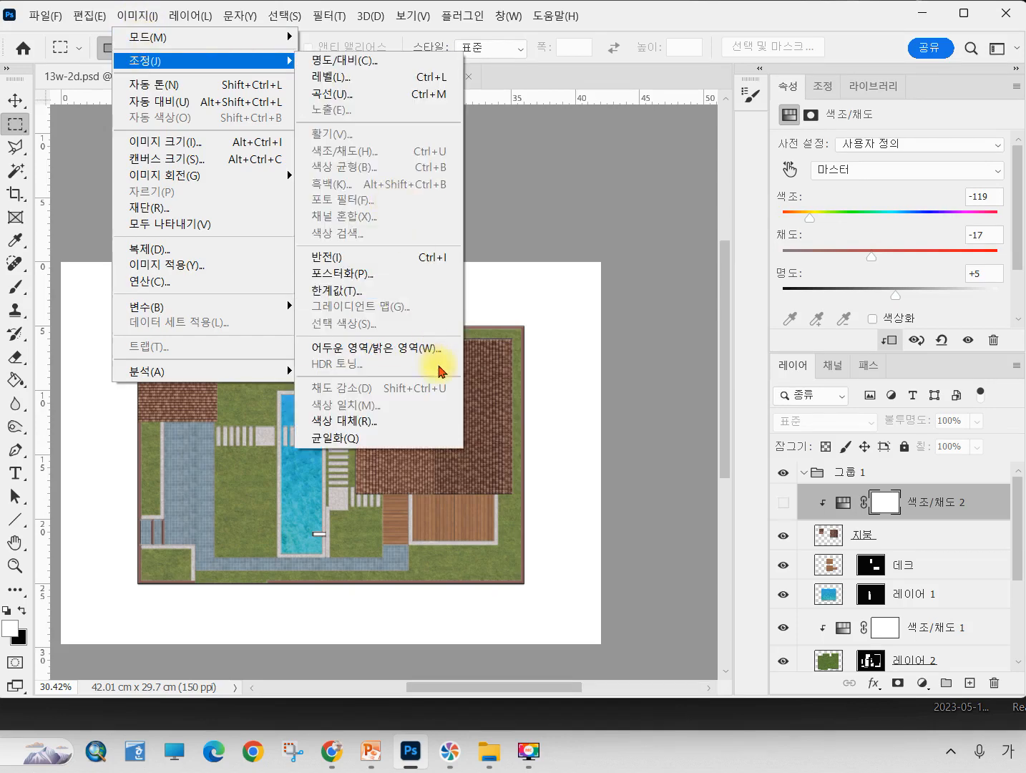
{"action": "left_click", "coordinate": [642, 240]}
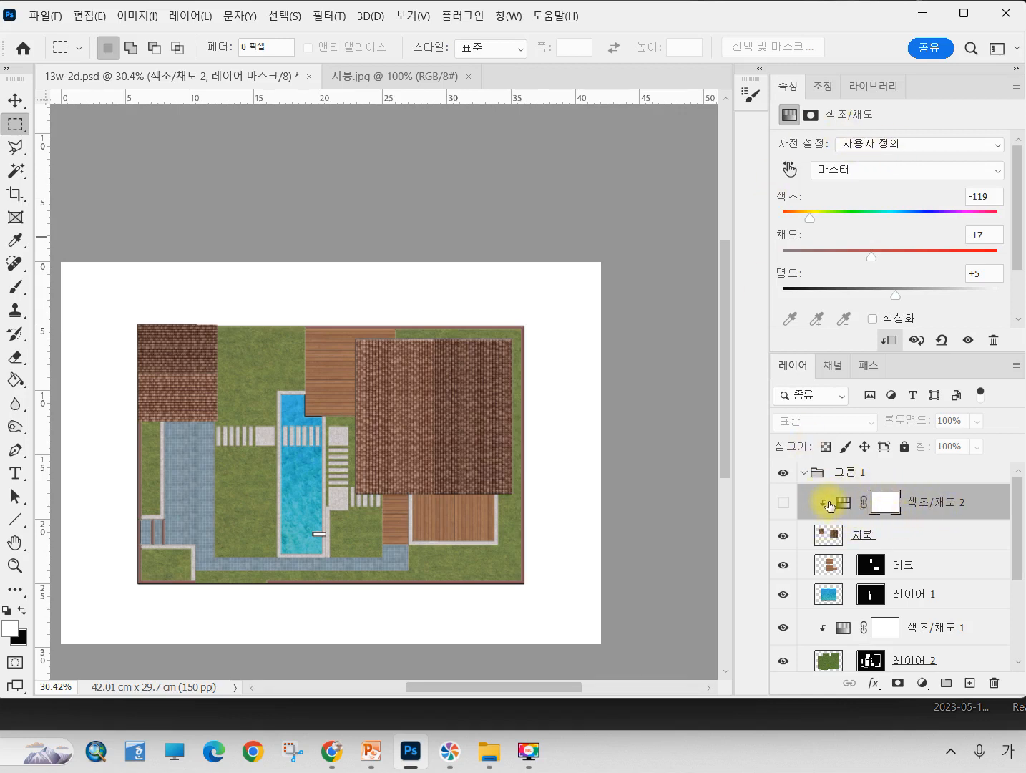
{"action": "left_click", "coordinate": [783, 502]}
{"action": "left_click", "coordinate": [783, 504]}
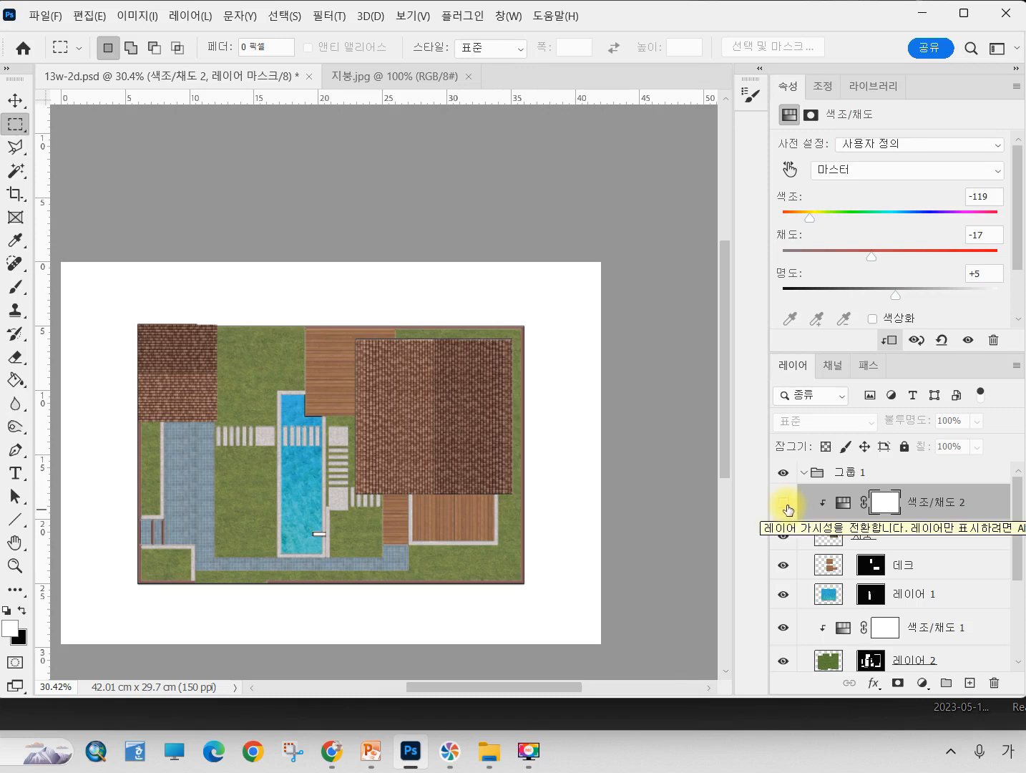
{"action": "left_click", "coordinate": [784, 503]}
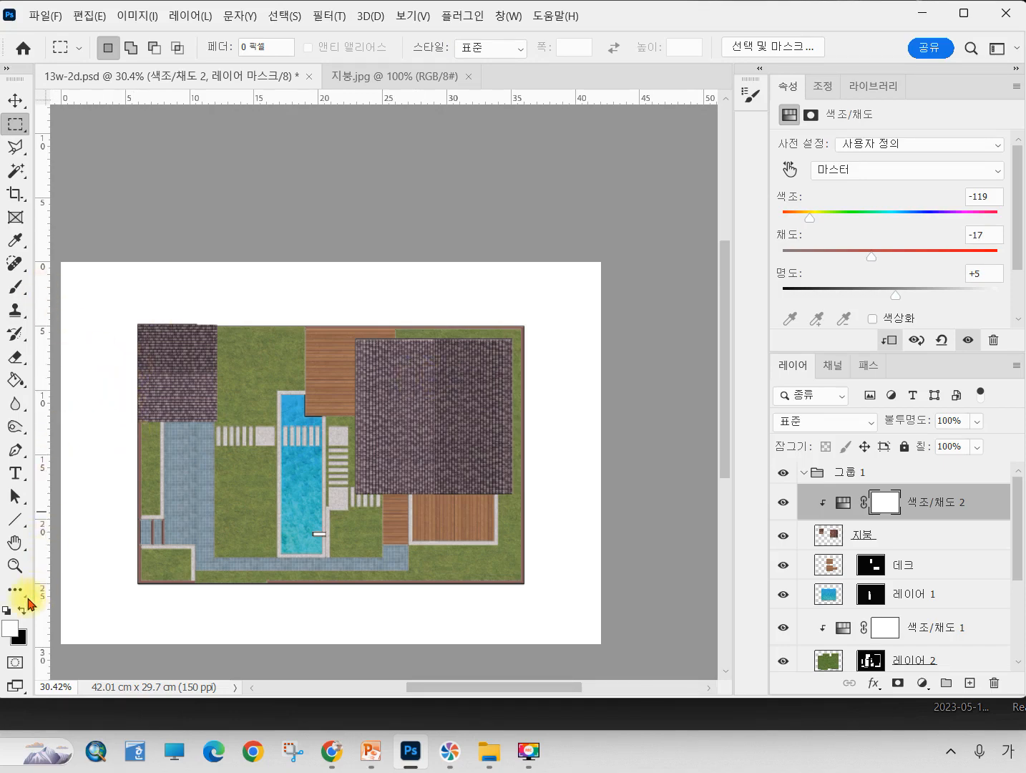
- Examine the recoloured tiles on the small roof up close and then the whole site plan
{"action": "left_click", "coordinate": [16, 572]}
{"action": "left_click_drag", "start_coordinate": [160, 321], "coordinate": [176, 323]}
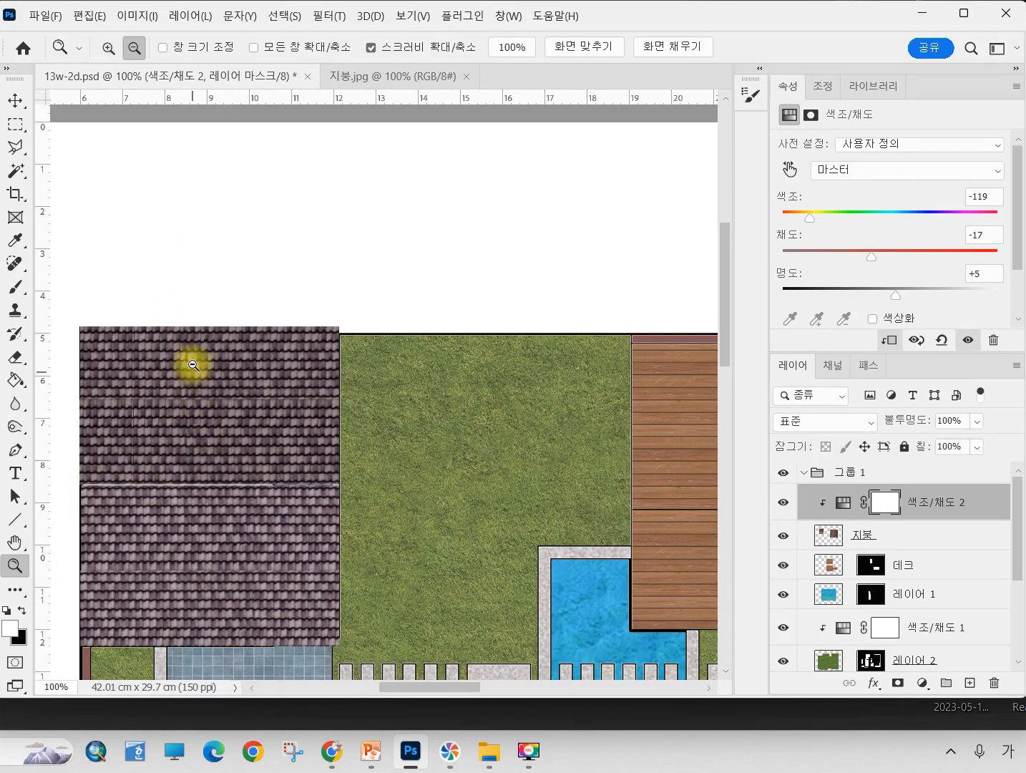
{"action": "left_click", "coordinate": [193, 365], "text": "alt"}
{"action": "left_click", "coordinate": [193, 365], "text": "alt"}
{"action": "left_click", "coordinate": [191, 365], "text": "alt"}
{"action": "left_click", "coordinate": [191, 363], "text": "alt"}
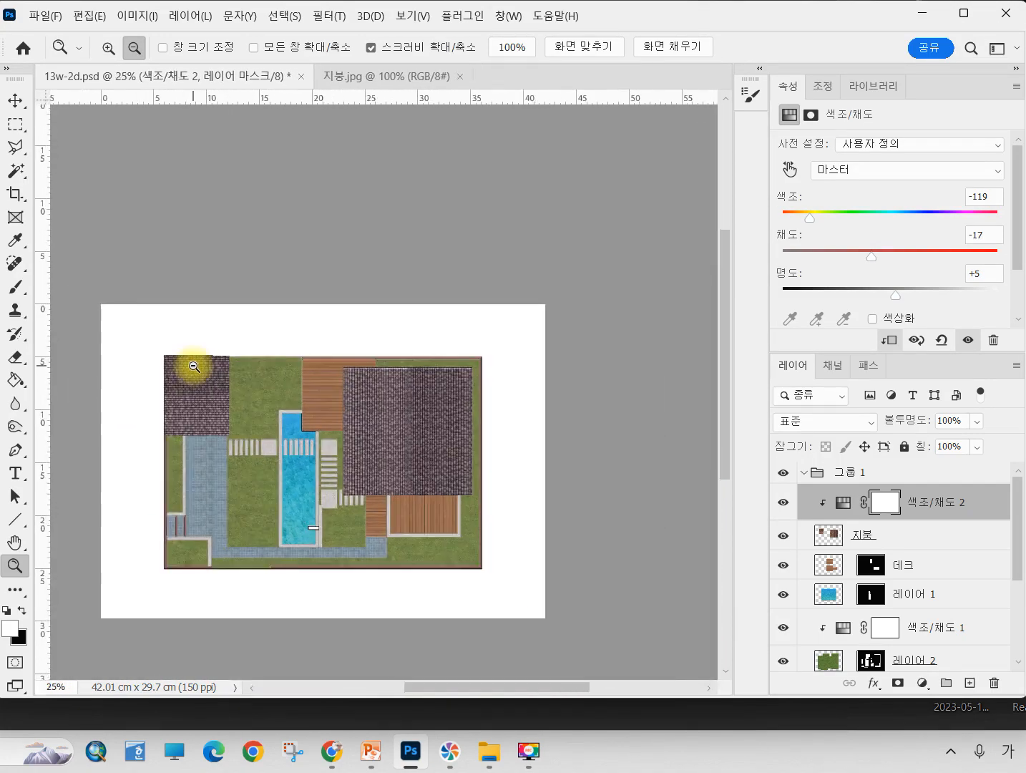
{"action": "left_click", "coordinate": [191, 363], "text": "alt"}
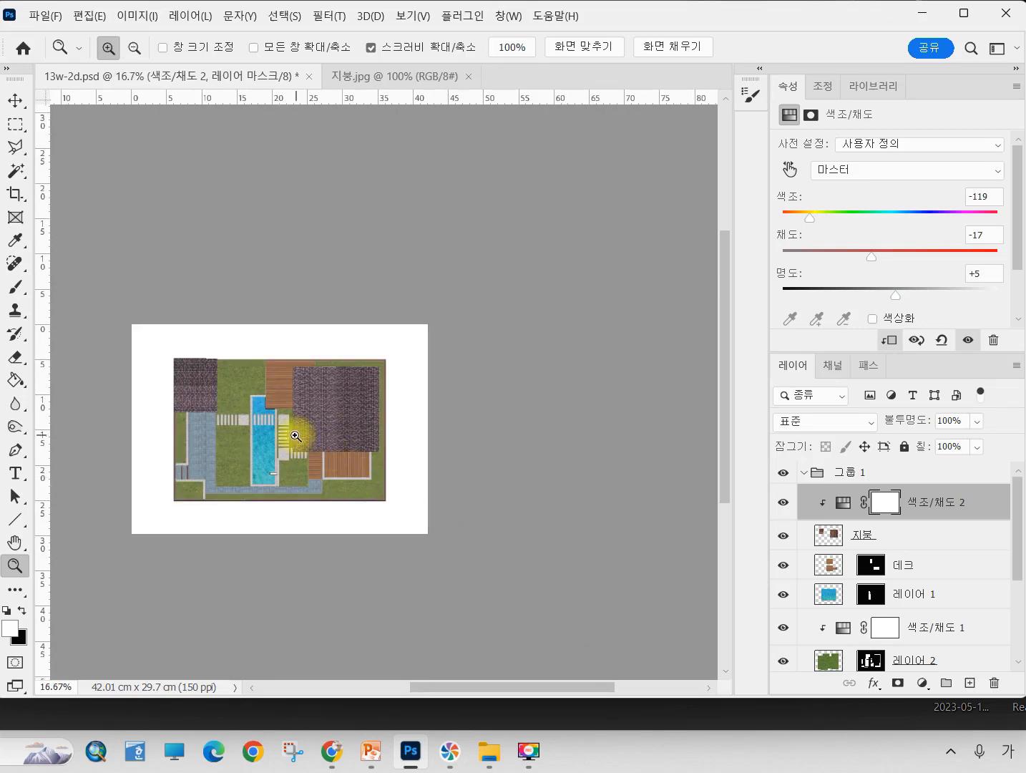
{"action": "left_click_drag", "start_coordinate": [202, 407], "coordinate": [385, 107]}
- Close 지붕.jpg and open tree-2dl.psd from the 13w folder
{"action": "left_click", "coordinate": [468, 76]}
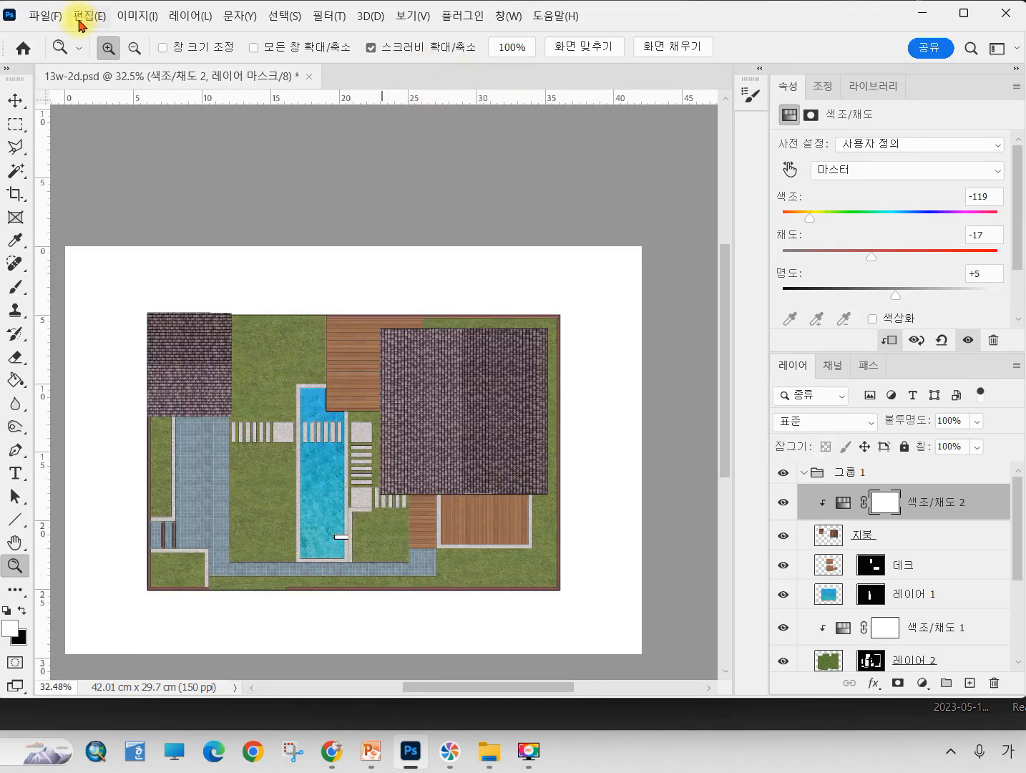
{"action": "left_click", "coordinate": [45, 15]}
{"action": "left_click", "coordinate": [48, 53]}
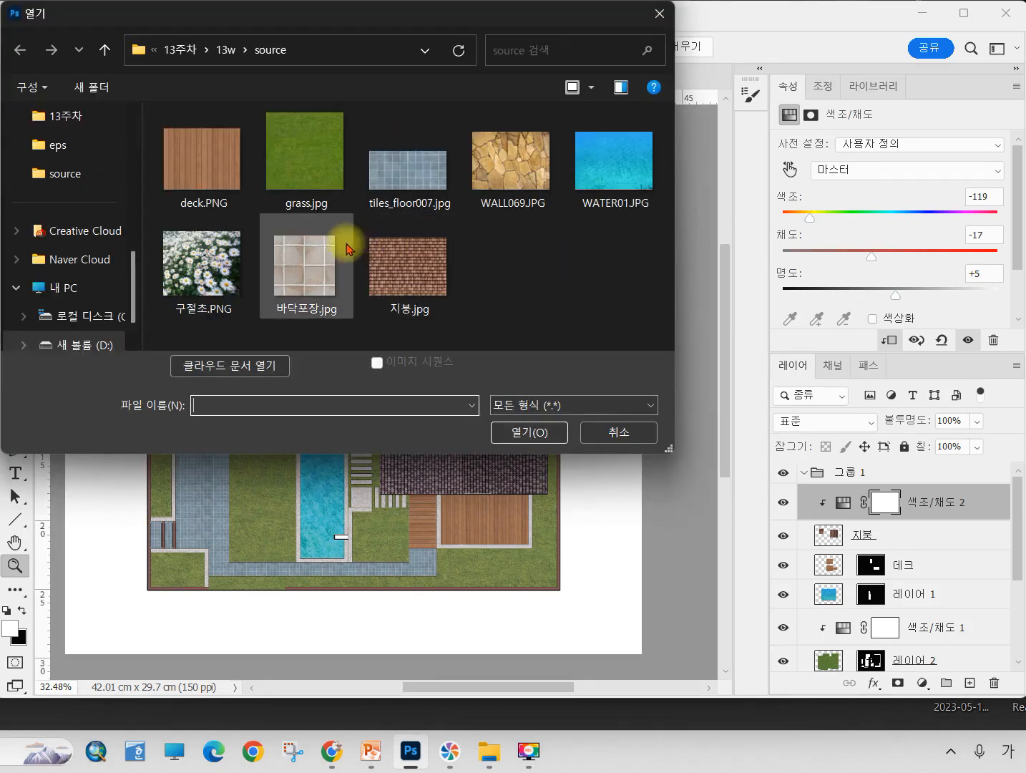
{"action": "left_click", "coordinate": [224, 51]}
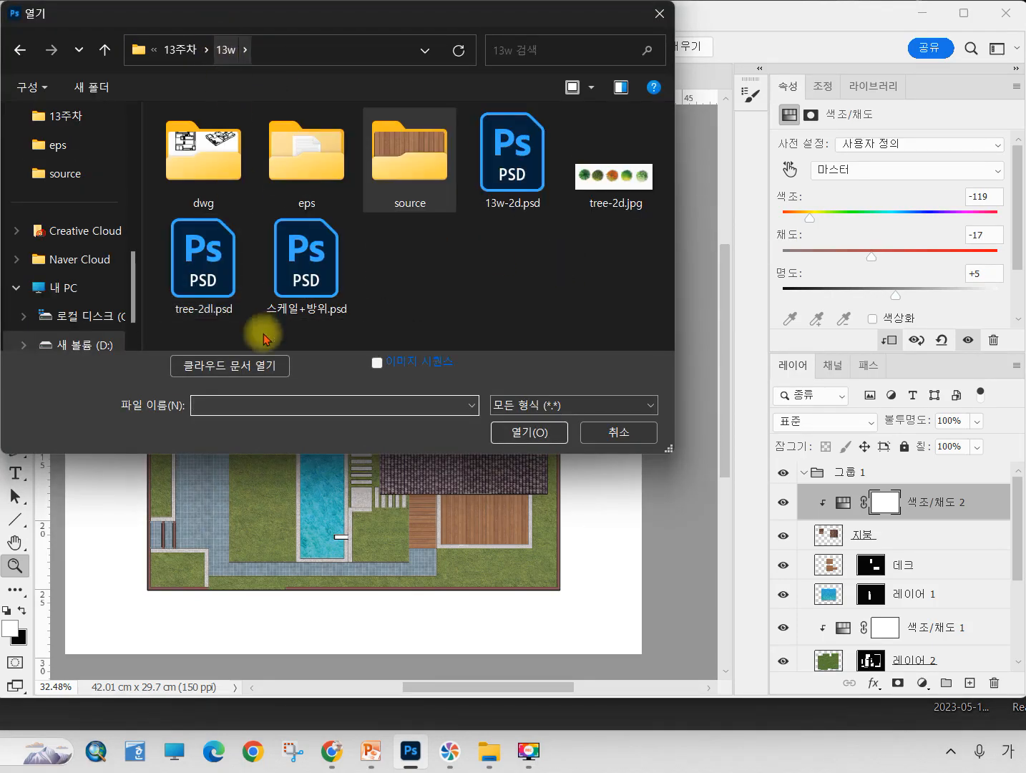
{"action": "left_click", "coordinate": [197, 281]}
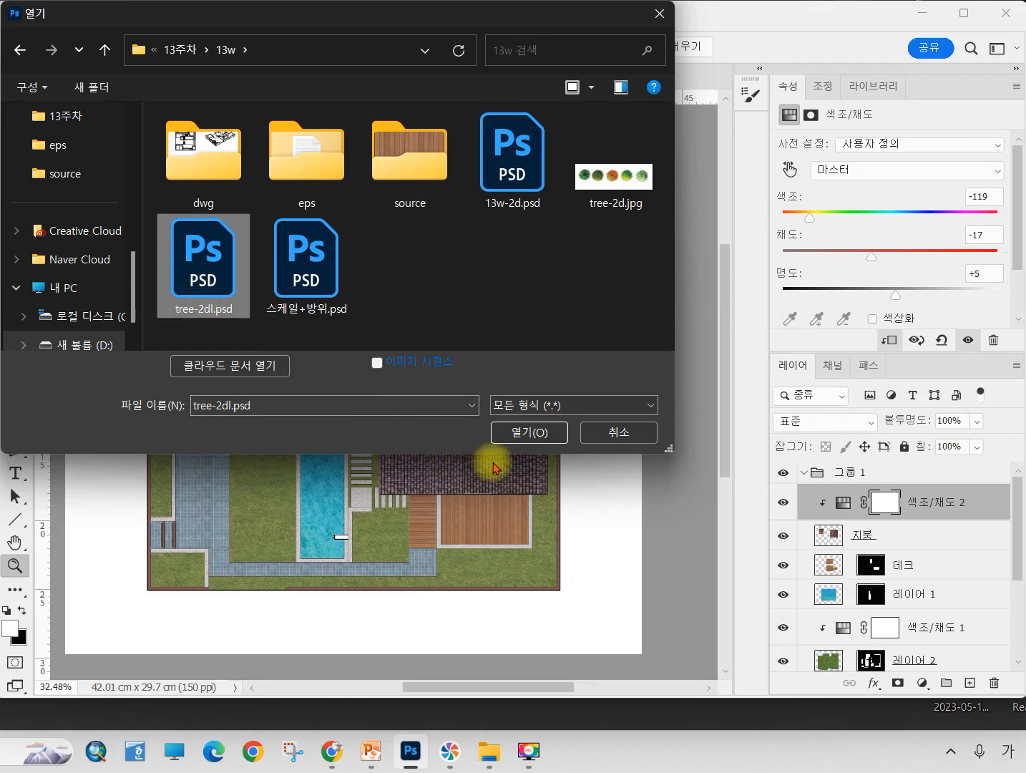
{"action": "left_click", "coordinate": [533, 435]}
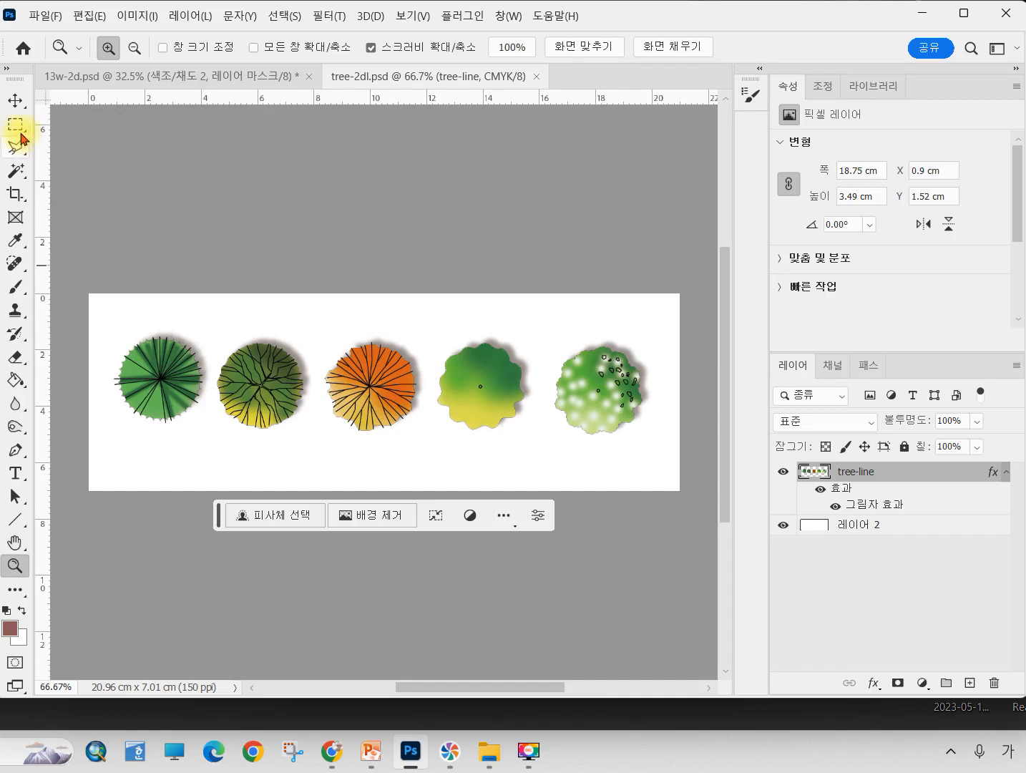
- Copy the five trees from the tree-line layer and paste them into a new layer group above 그룹 1 in 13w-2d.psd
{"action": "left_click", "coordinate": [818, 473], "text": "ctrl"}
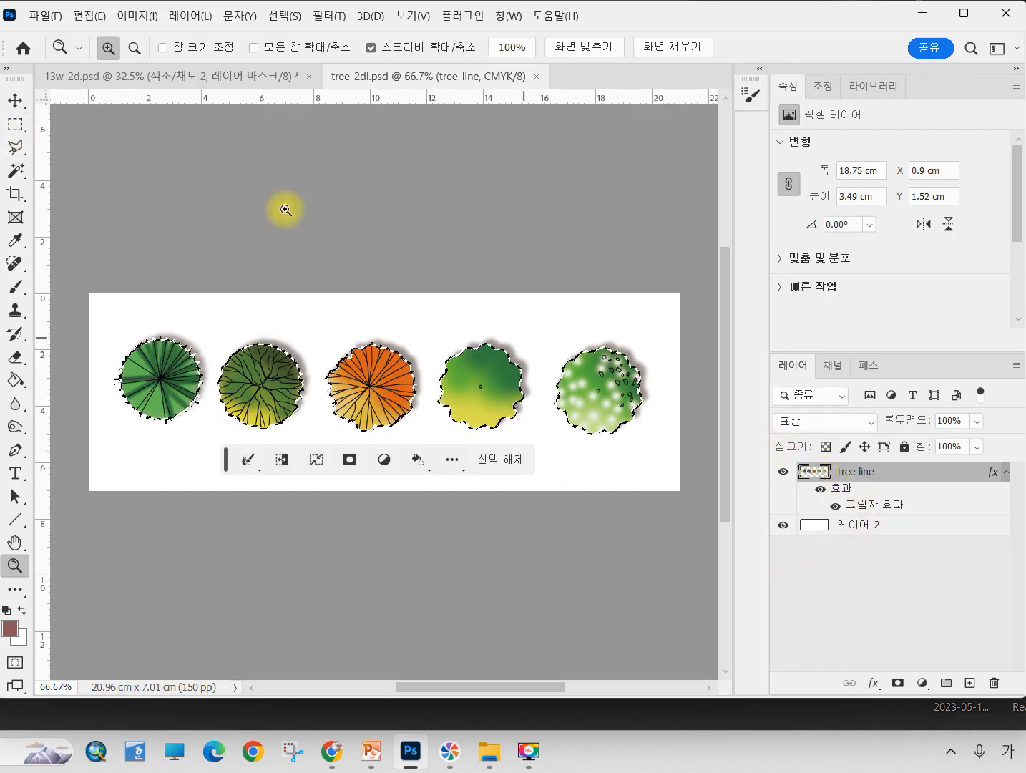
{"action": "left_click", "coordinate": [192, 76]}
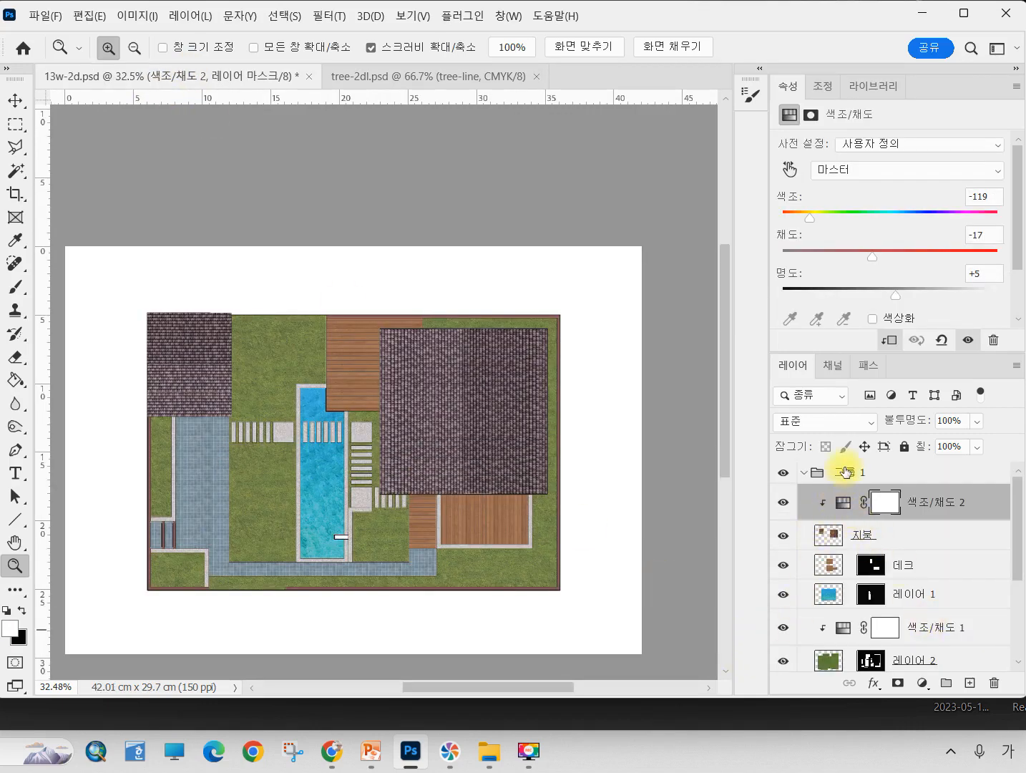
{"action": "left_click", "coordinate": [803, 472]}
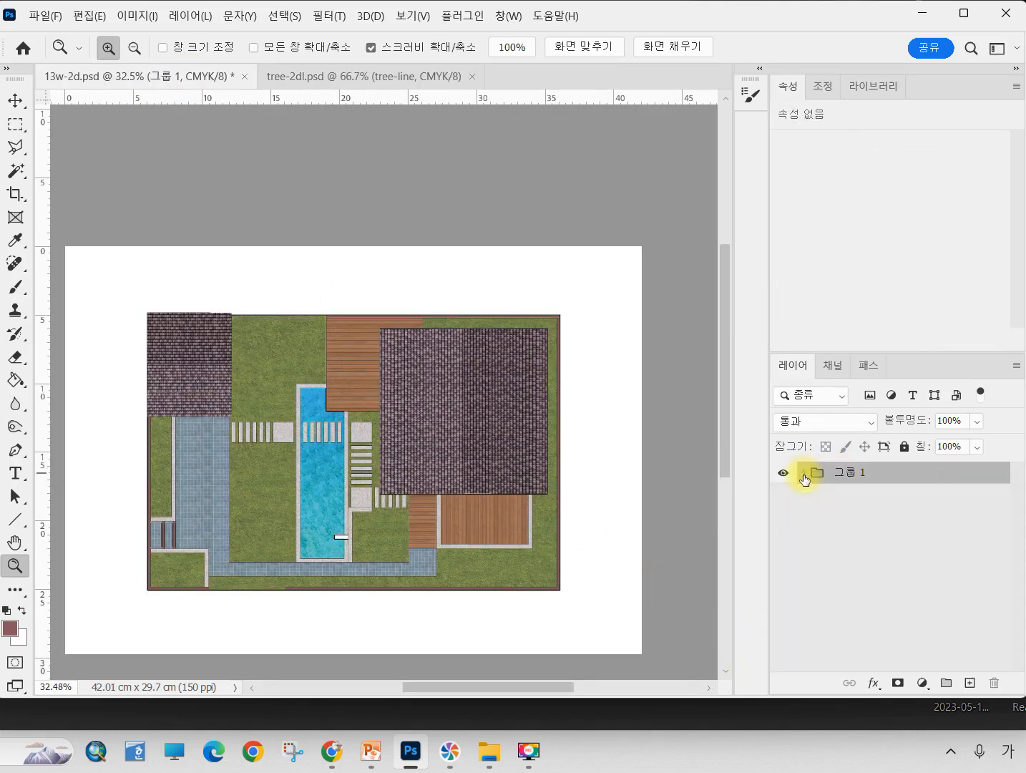
{"action": "left_click", "coordinate": [945, 684]}
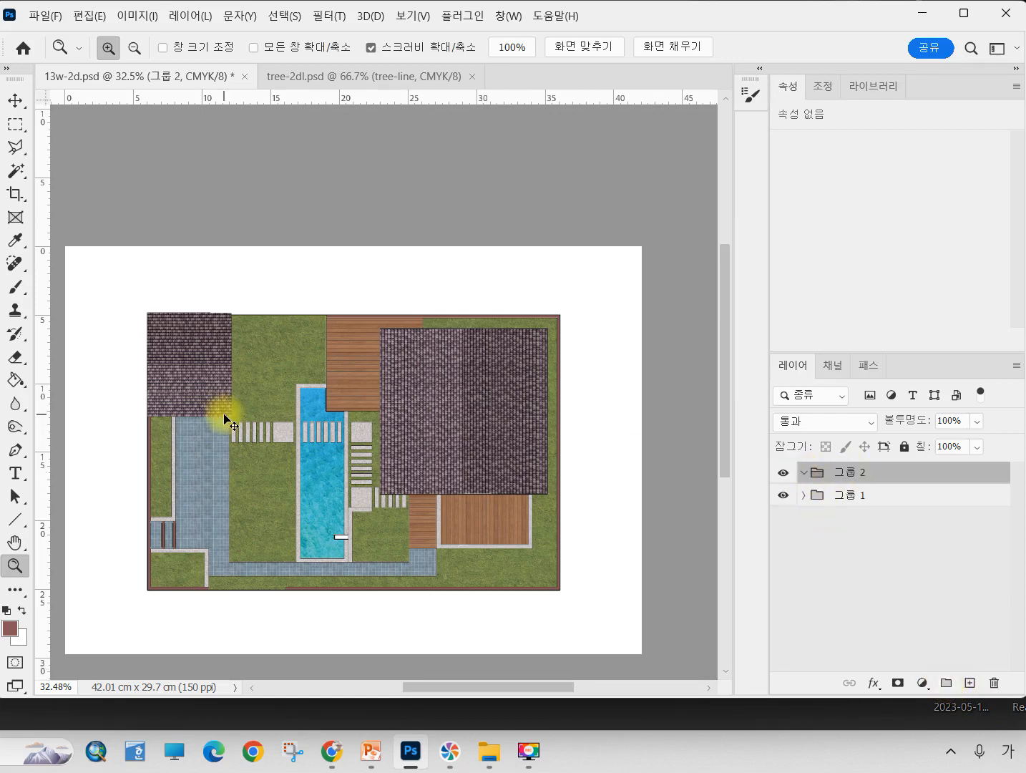
{"action": "key", "text": "ctrl+v"}
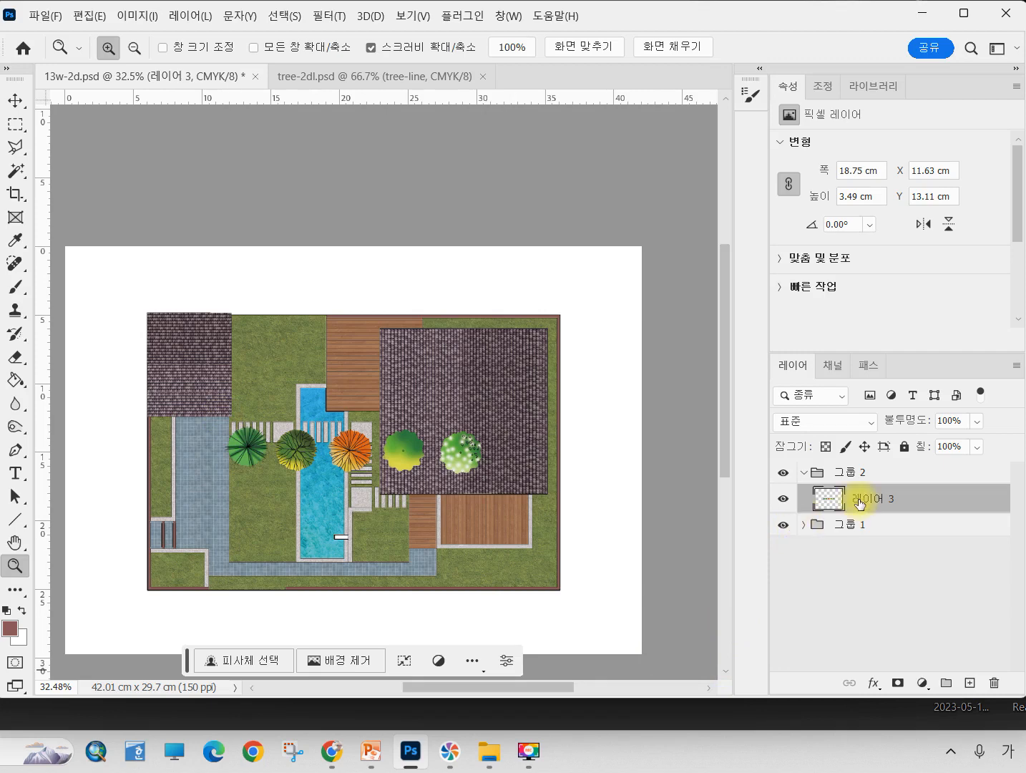
- Rename the pasted trees' layer as tree and make it the active layer for the Move tool
{"action": "double_click", "coordinate": [862, 499]}
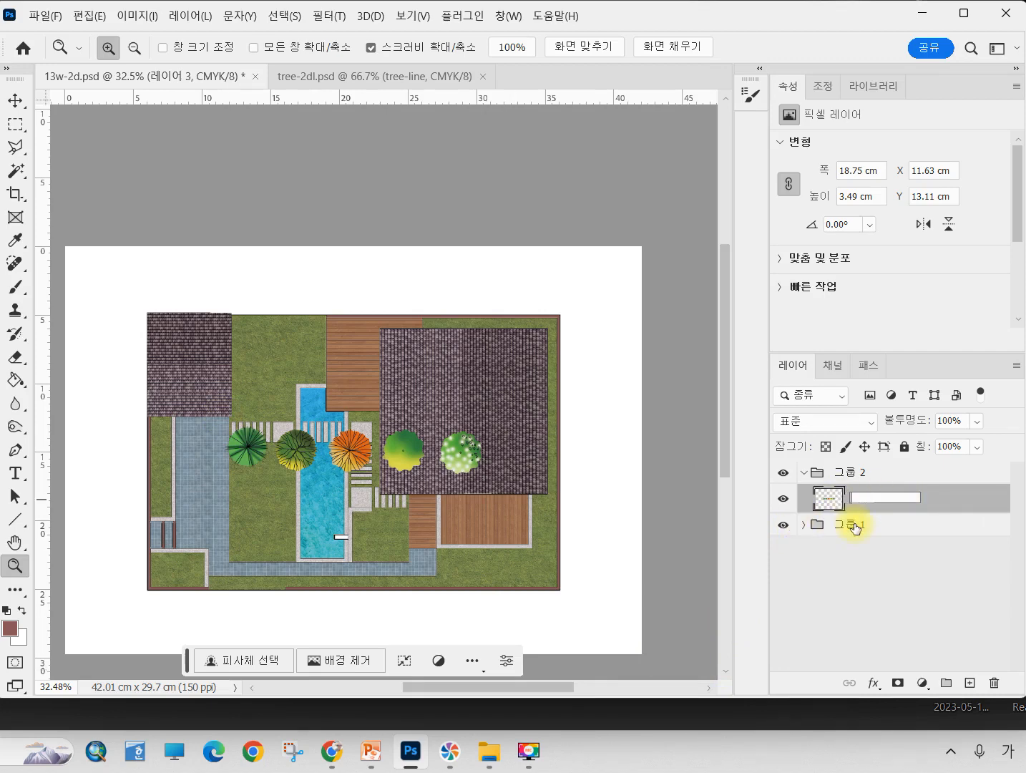
{"action": "left_click", "coordinate": [867, 575]}
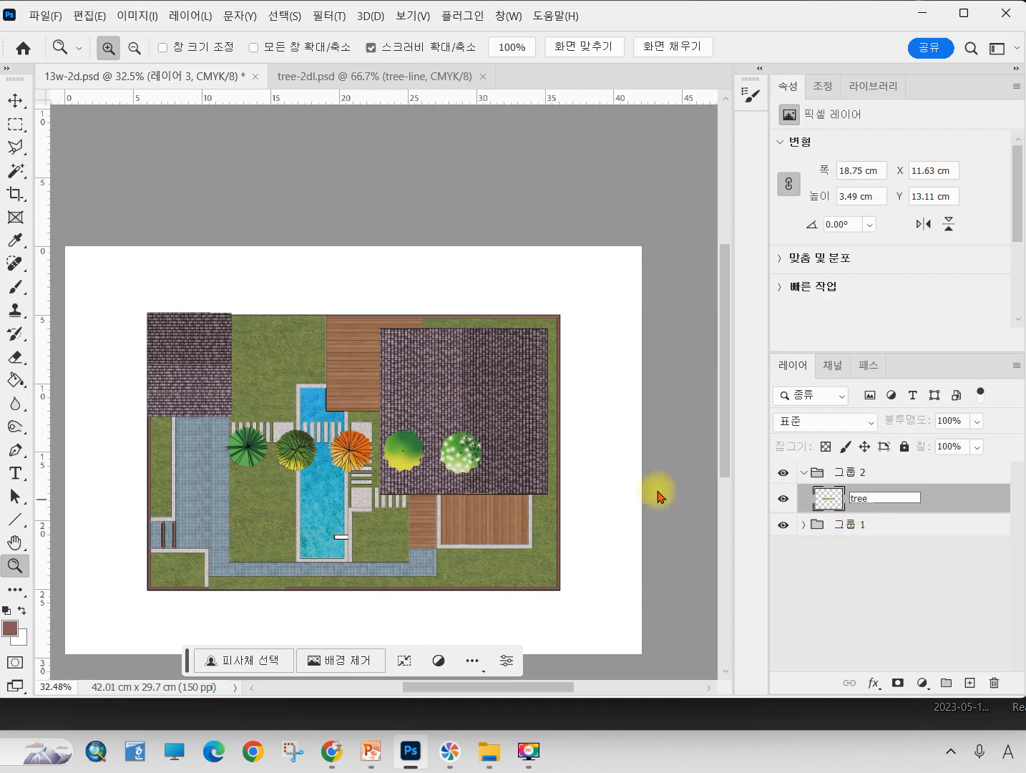
{"action": "left_click", "coordinate": [16, 103]}
{"action": "left_click", "coordinate": [241, 454]}
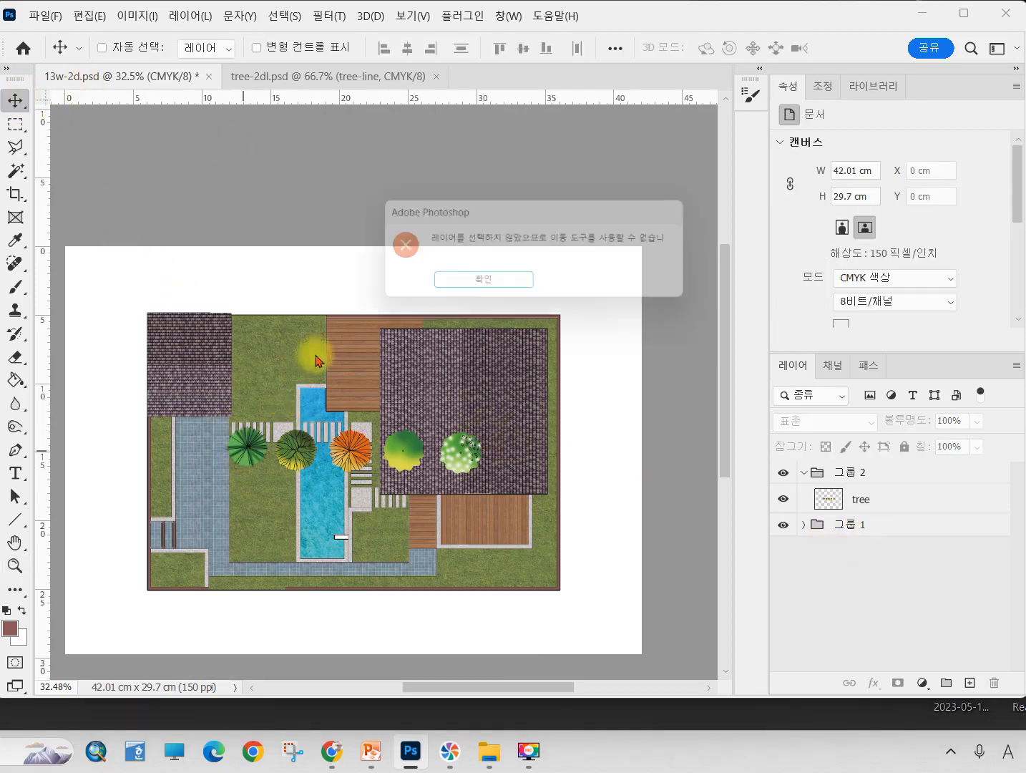
{"action": "left_click", "coordinate": [480, 287]}
{"action": "left_click", "coordinate": [867, 501]}
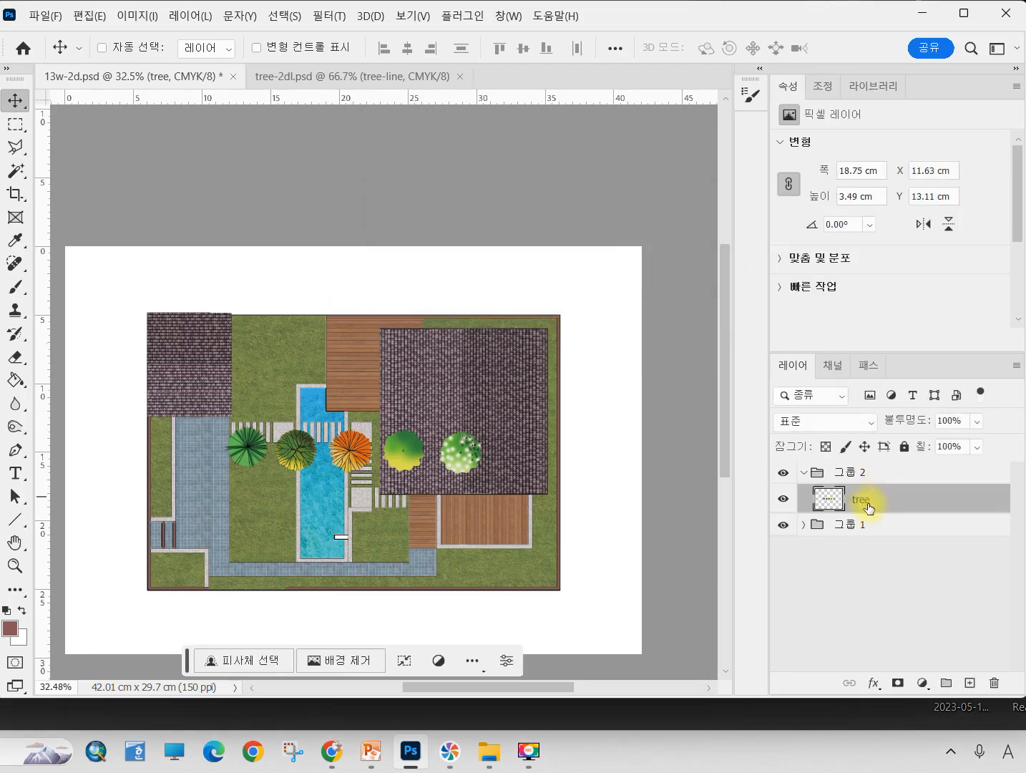
- Enlarge the layer list's height to make room for more layers
{"action": "left_click", "coordinate": [802, 526]}
{"action": "left_click", "coordinate": [802, 526]}
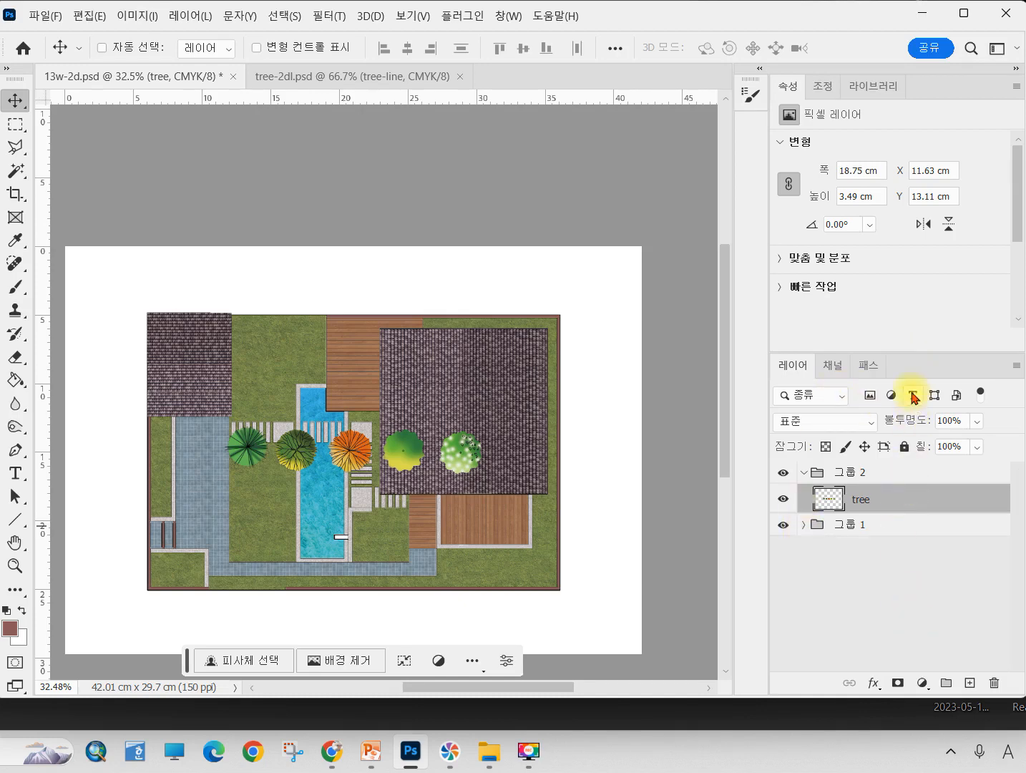
{"action": "left_click_drag", "start_coordinate": [905, 352], "coordinate": [906, 284]}
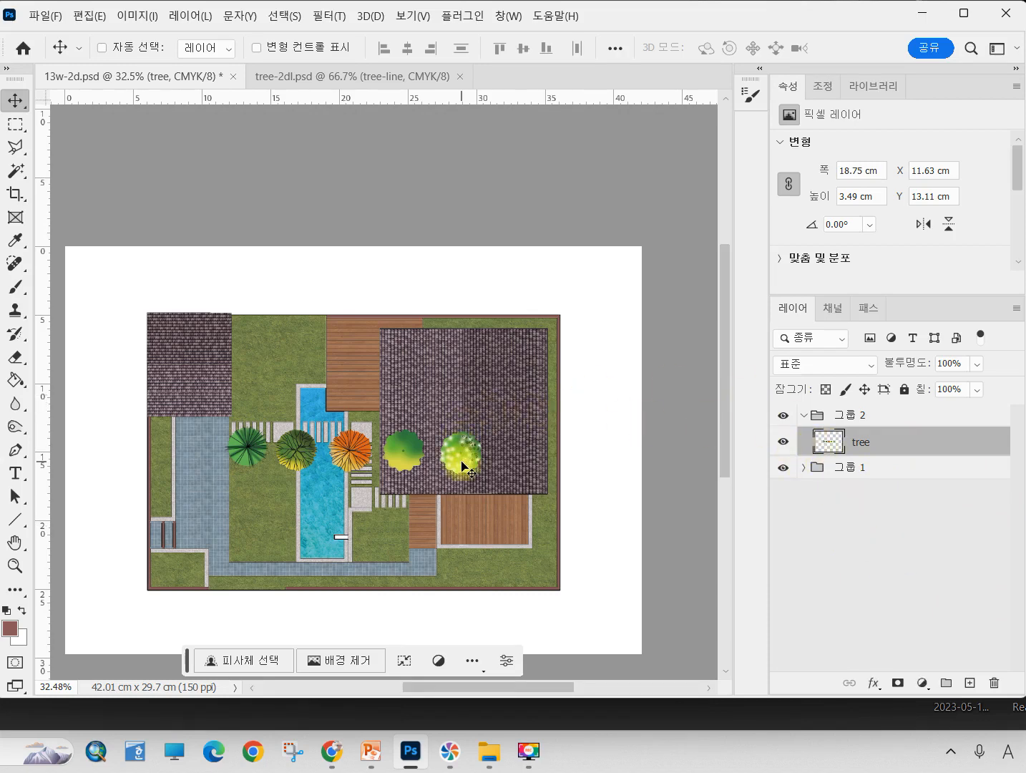
- Move the five pasted trees together into the blank margin above the site plan
{"action": "left_click_drag", "start_coordinate": [474, 465], "coordinate": [570, 291]}
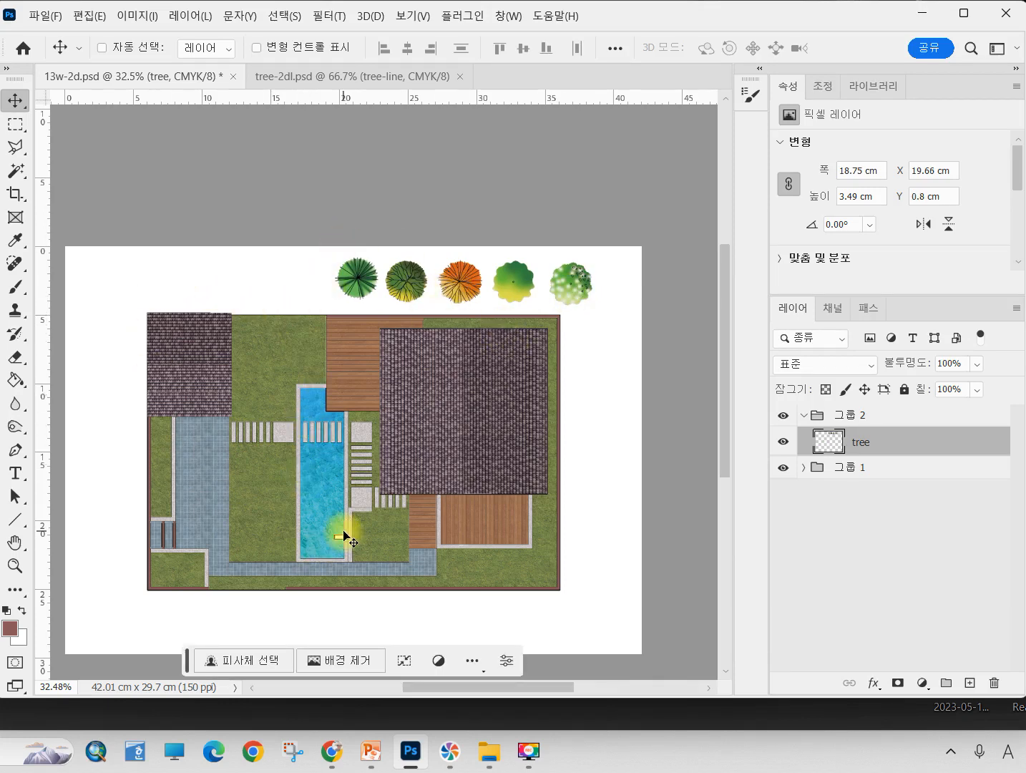
{"action": "key", "text": "alt+Tab"}
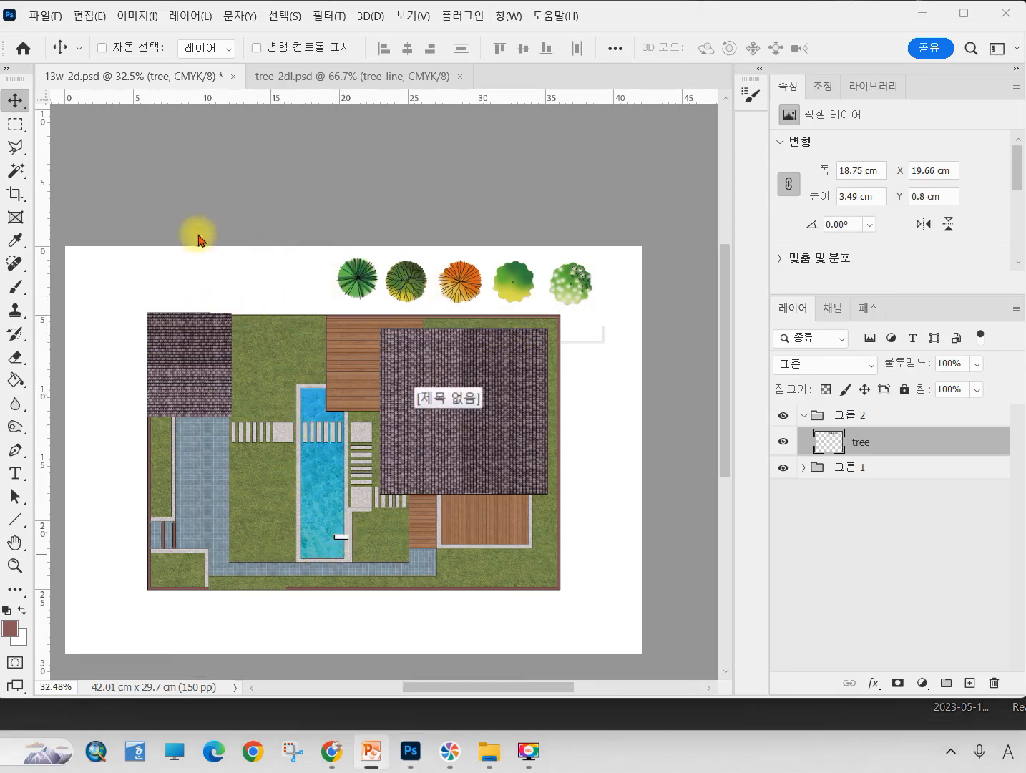
{"action": "left_click", "coordinate": [339, 299]}
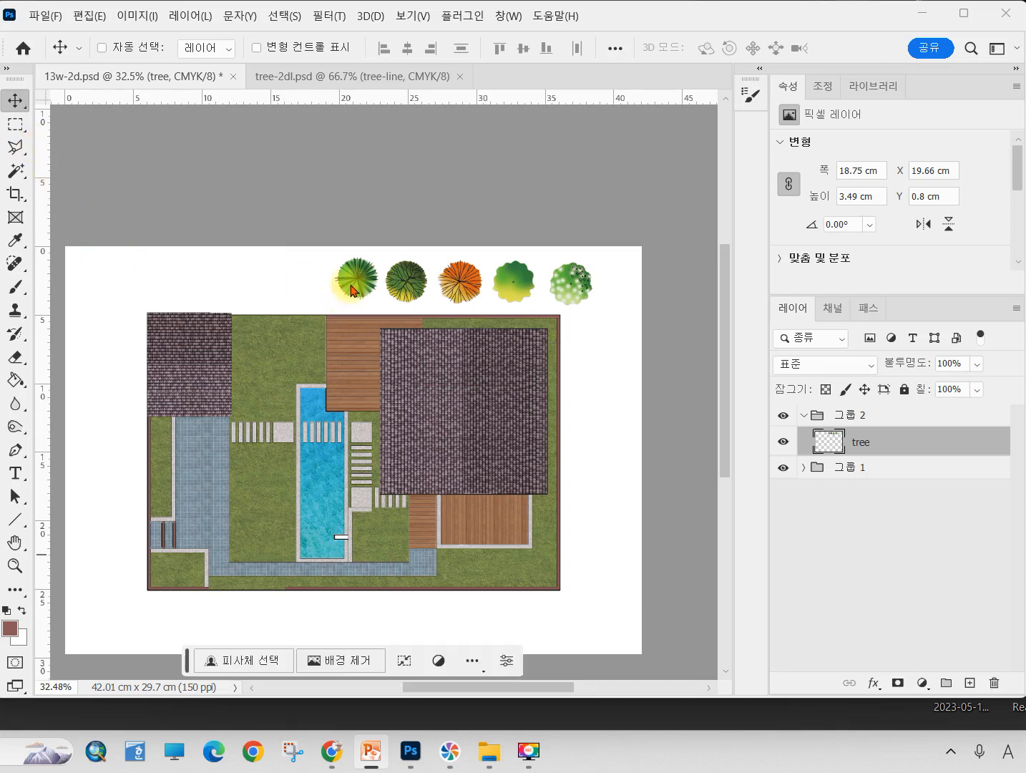
- Select the first green tree of the sample row and place a copy on the lawn in the plan's lower-right corner
{"action": "left_click", "coordinate": [18, 126]}
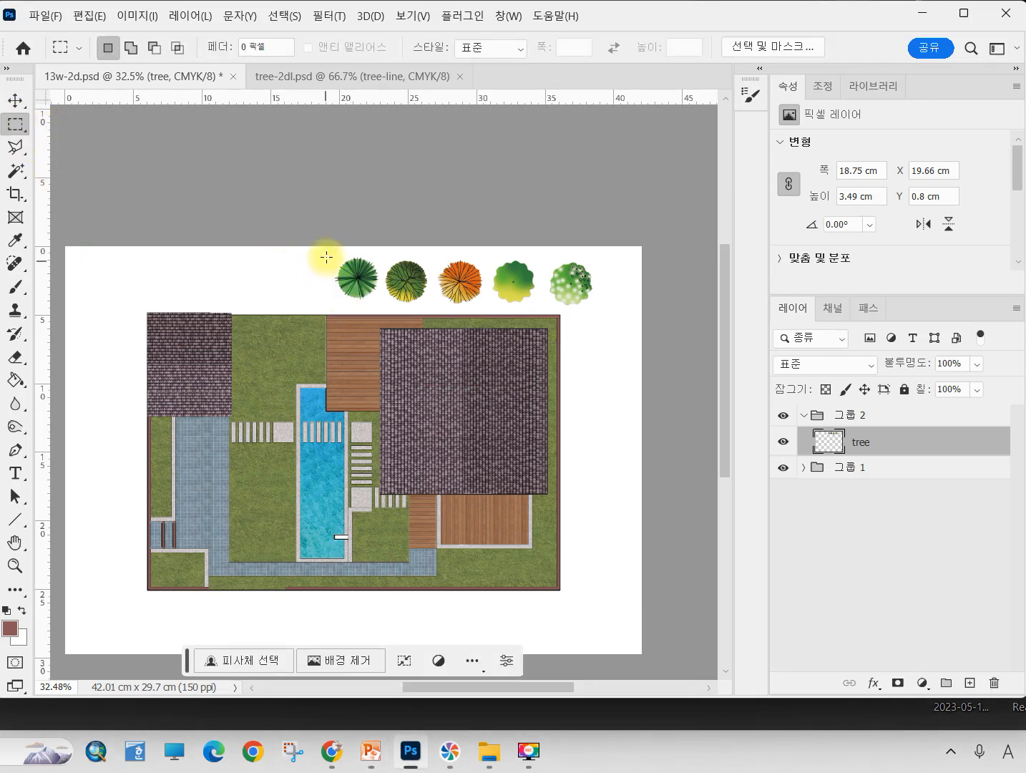
{"action": "left_click_drag", "start_coordinate": [328, 251], "coordinate": [545, 549]}
{"action": "left_click", "coordinate": [16, 101]}
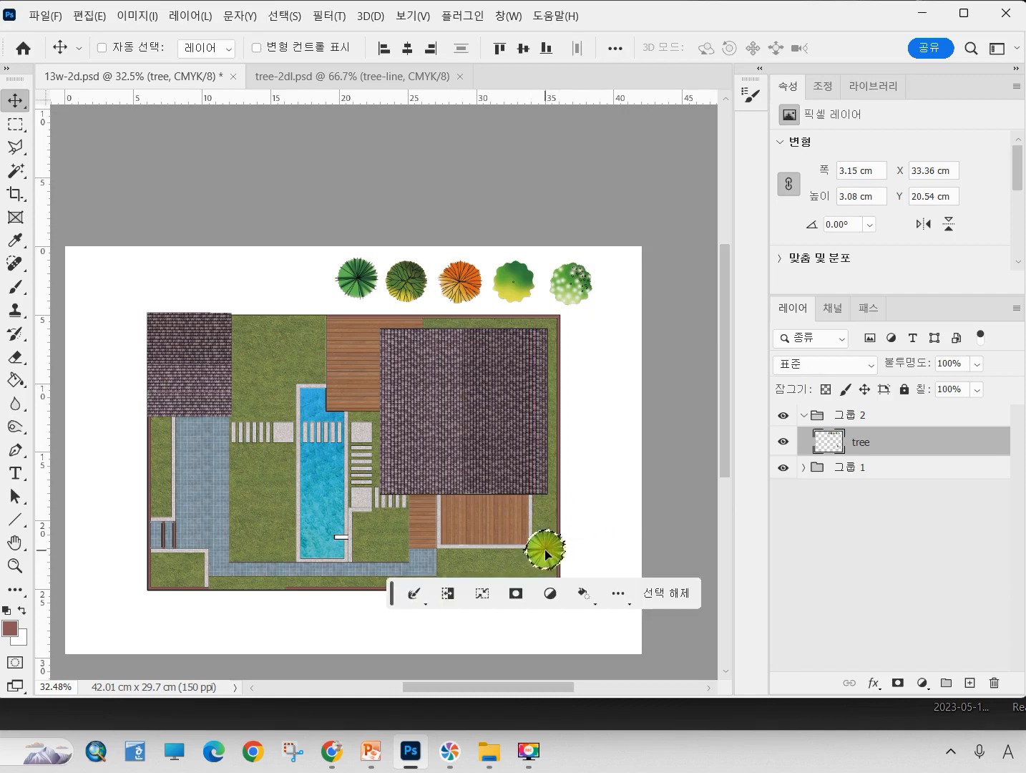
{"action": "key", "text": "ctrl"}
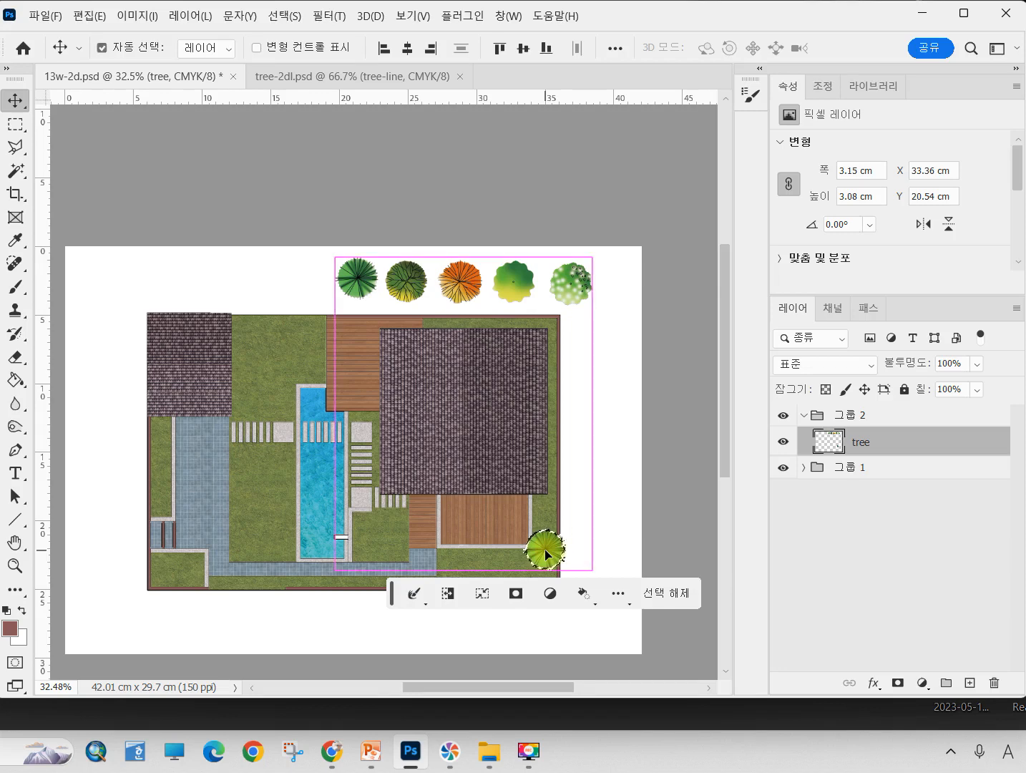
{"action": "left_click_drag", "start_coordinate": [545, 553], "coordinate": [347, 276]}
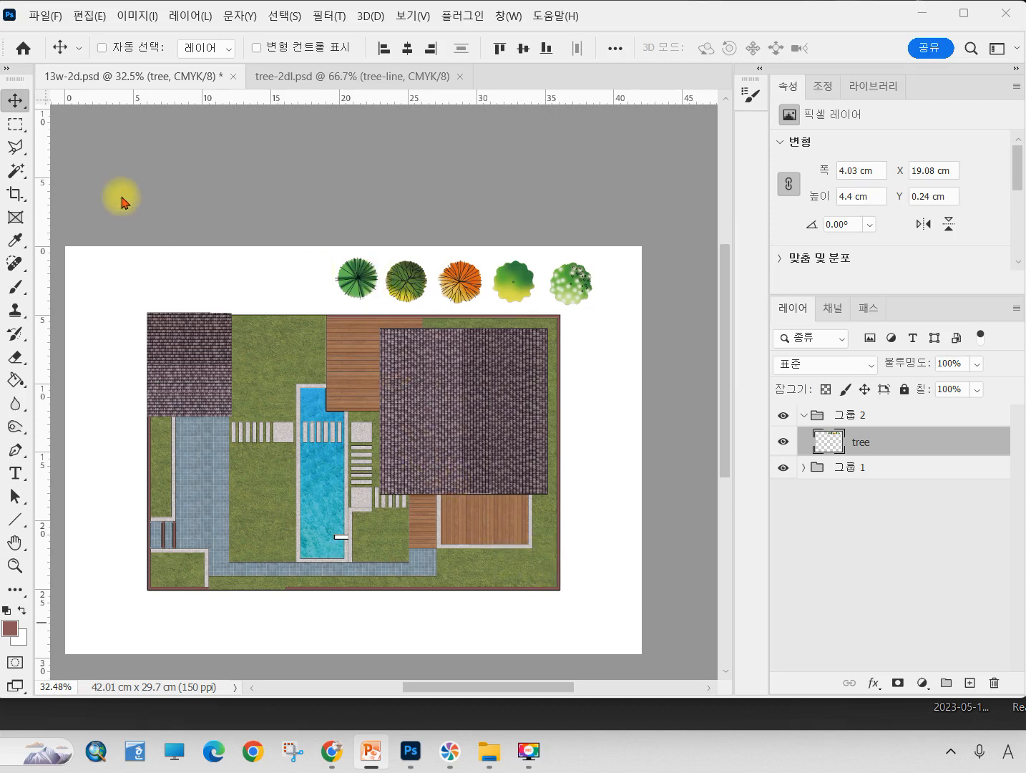
{"action": "key", "text": "ctrl+a"}
{"action": "left_click", "coordinate": [349, 261]}
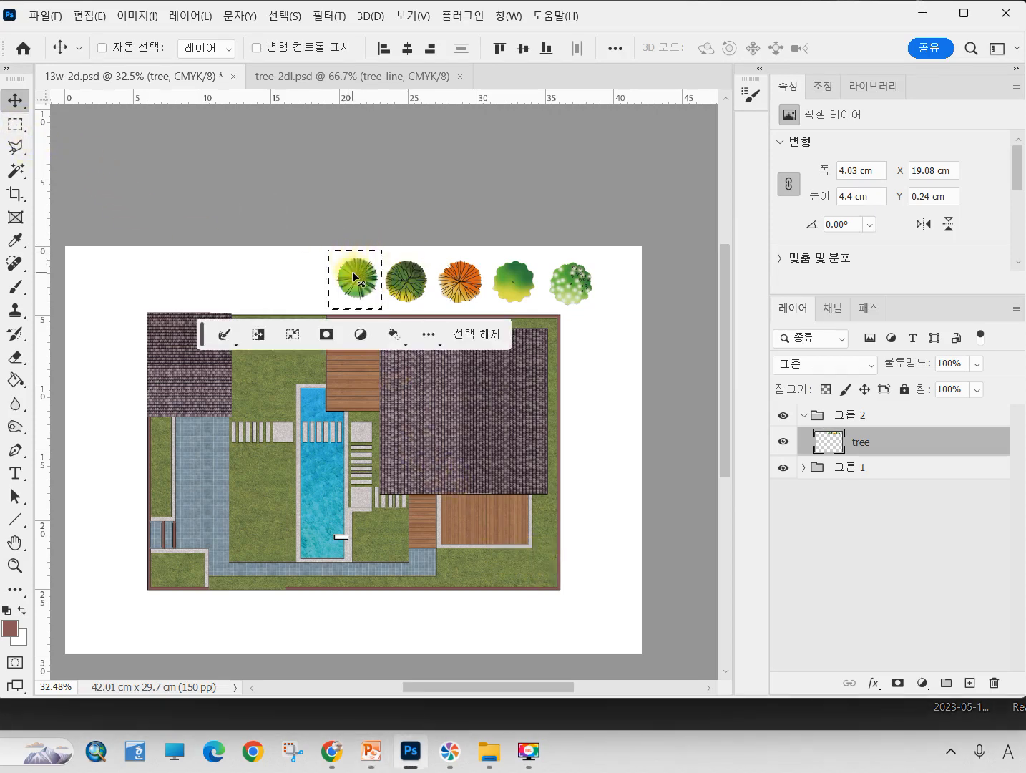
{"action": "left_click_drag", "start_coordinate": [355, 284], "coordinate": [552, 570]}
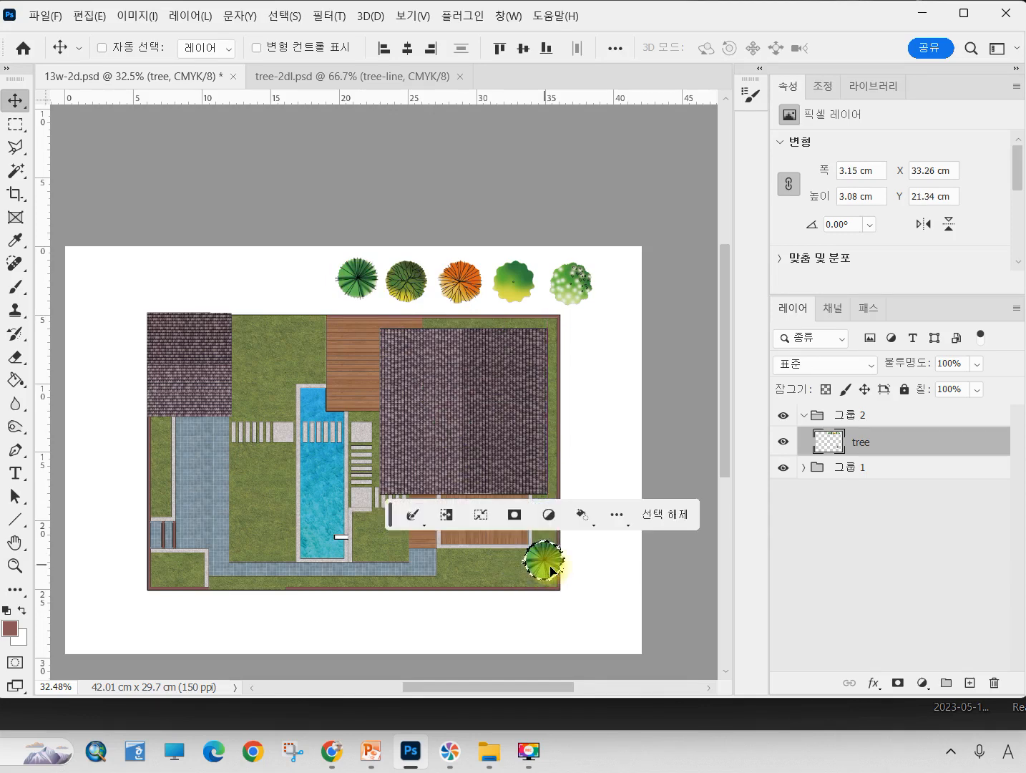
- Shrink the corner tree to about 2.62 by 2.56 cm and place a duplicate to its left on the lower lawn
{"action": "key", "text": "ctrl+t"}
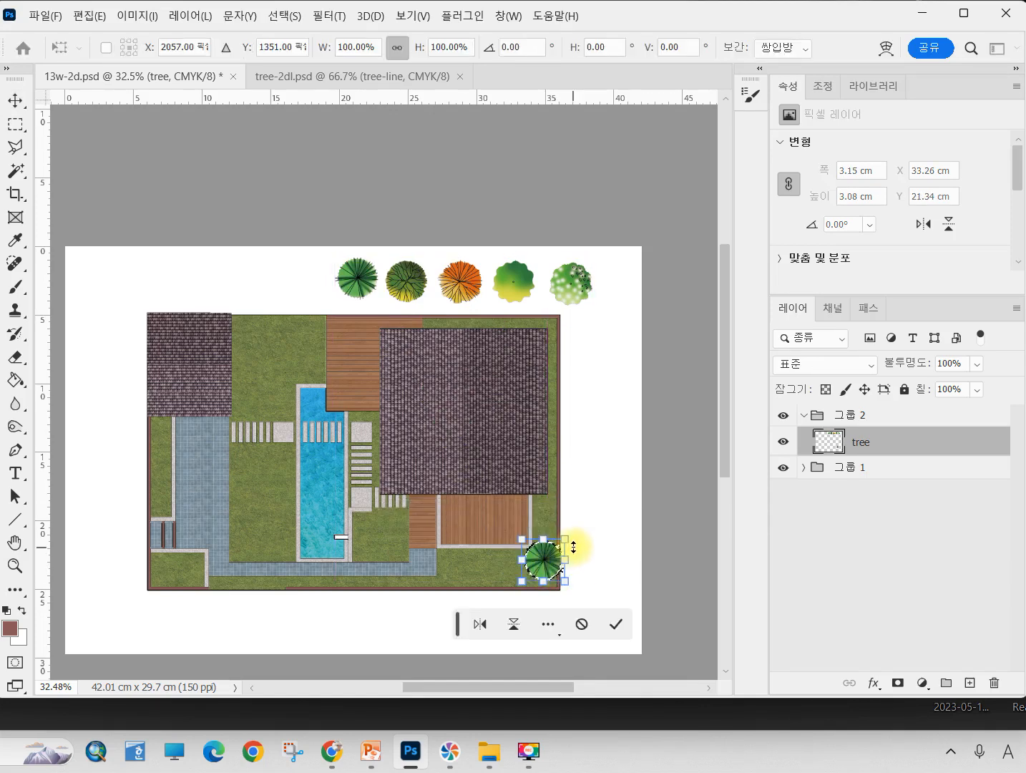
{"action": "left_click_drag", "start_coordinate": [568, 539], "coordinate": [497, 565]}
{"action": "double_click", "coordinate": [545, 571]}
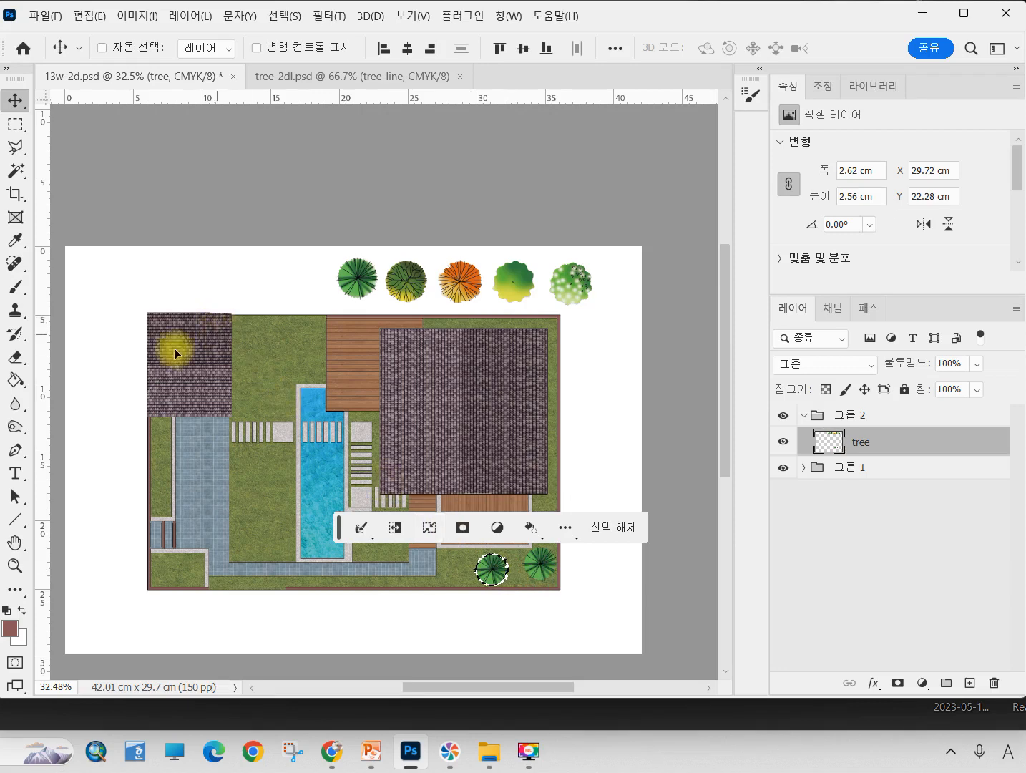
- Select the lower-right corner tree and move it up onto the lawn strip beside the wooden deck
{"action": "left_click", "coordinate": [15, 124]}
{"action": "left_click", "coordinate": [525, 559]}
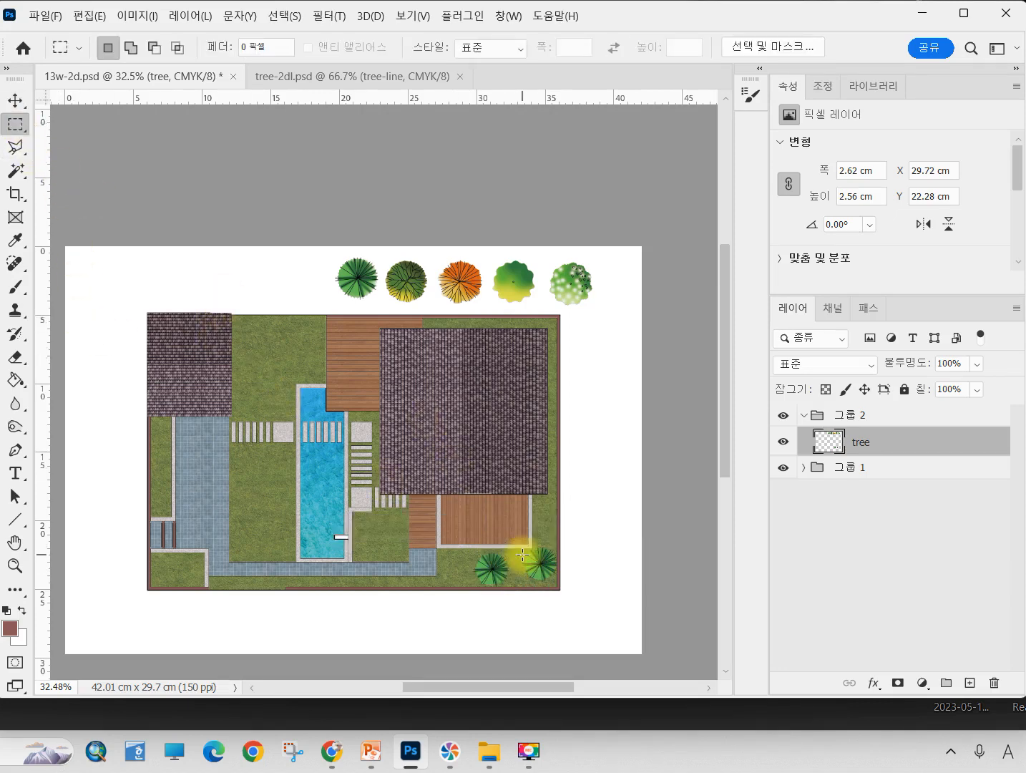
{"action": "left_click_drag", "start_coordinate": [516, 542], "coordinate": [573, 598]}
{"action": "left_click", "coordinate": [15, 100]}
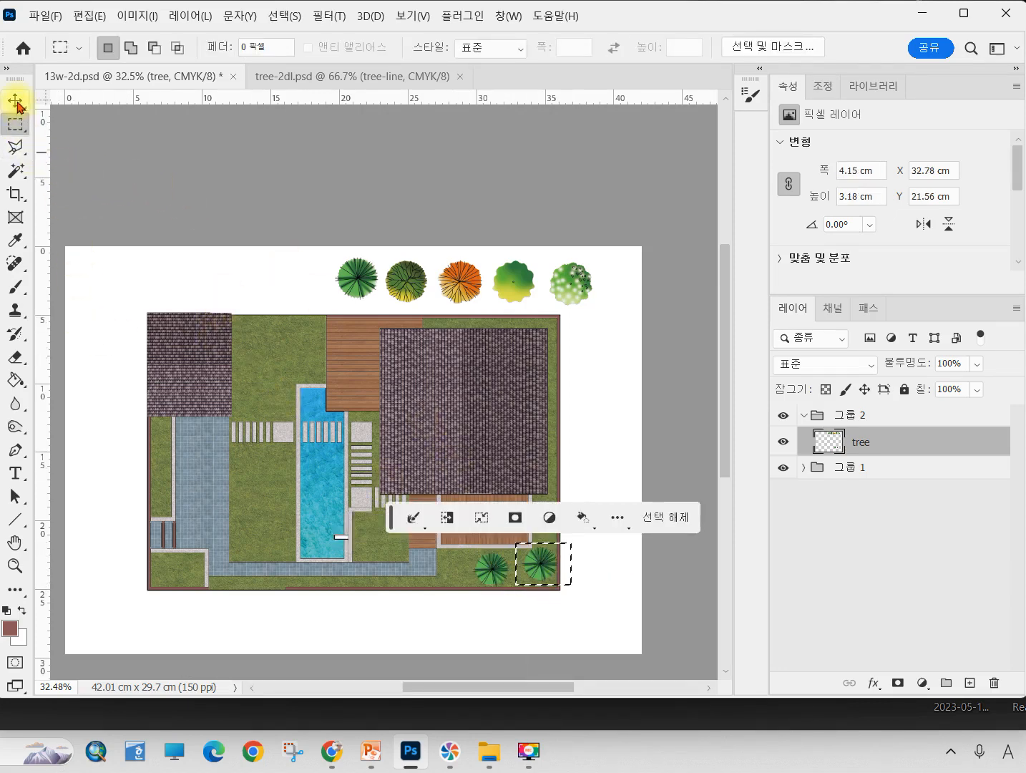
{"action": "left_click_drag", "start_coordinate": [542, 556], "coordinate": [546, 538]}
{"action": "left_click", "coordinate": [524, 552]}
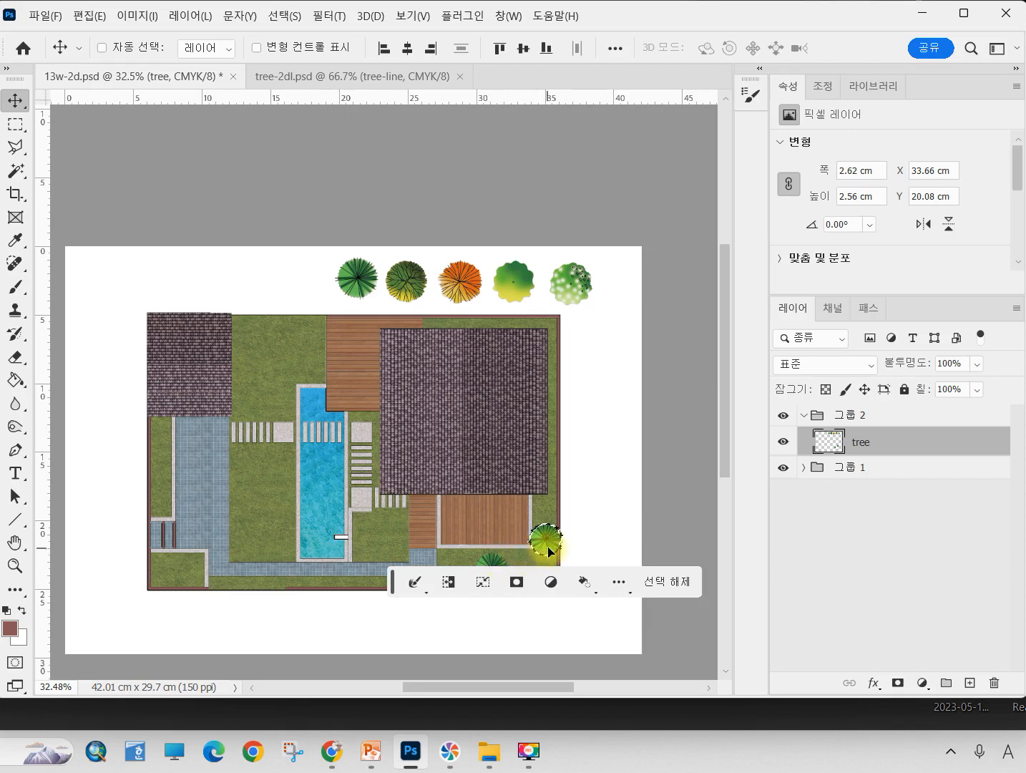
- Duplicate the tree between the two lower-right ones, enlarge the copy to about 132% by 134%, and deselect it
{"action": "mouse_move", "coordinate": [549, 551]}
{"action": "left_mouse_down"}
{"action": "mouse_move", "coordinate": [530, 566]}
{"action": "mouse_move", "coordinate": [549, 539]}
{"action": "left_mouse_up"}
{"action": "key", "text": "ctrl+t"}
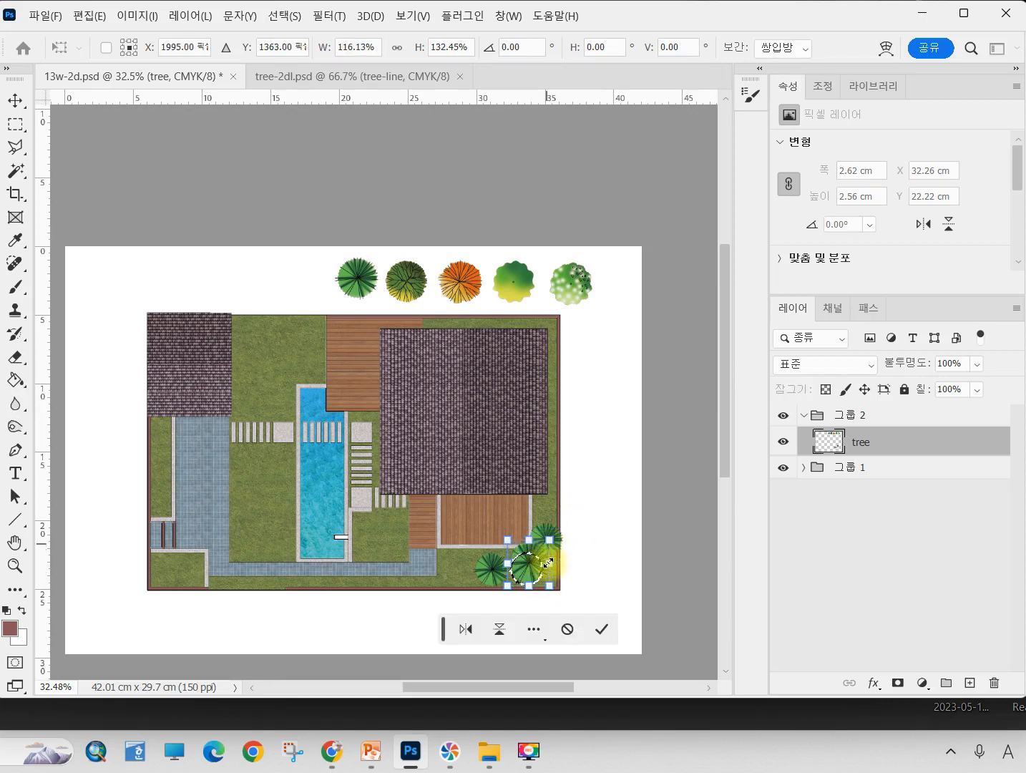
{"action": "left_click_drag", "start_coordinate": [550, 589], "coordinate": [532, 577]}
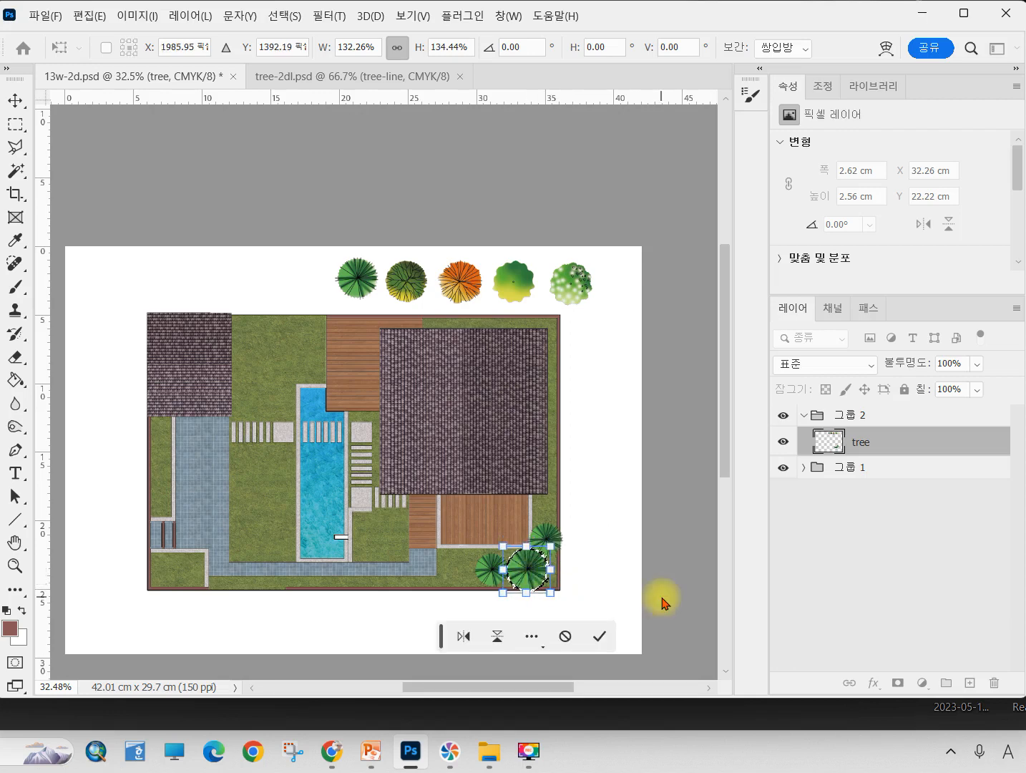
{"action": "key", "text": "Return"}
{"action": "key", "text": "ctrl+d"}
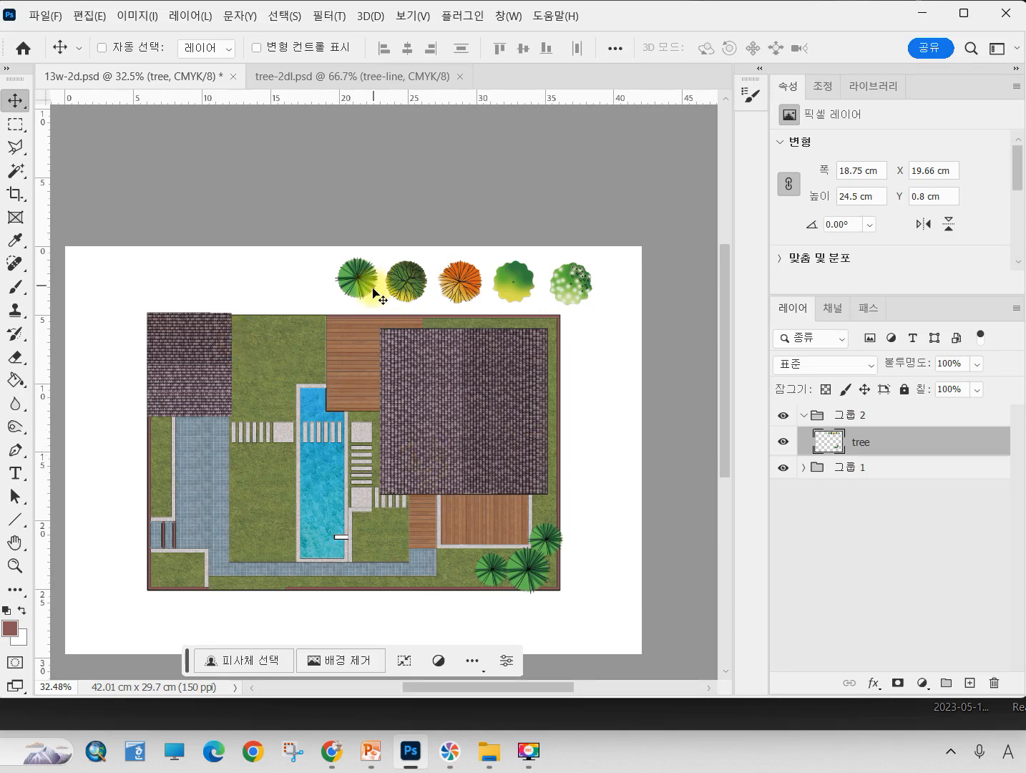
- Copy the first green sample tree onto the upper lawn beside the small roof and shrink it to about 1.9 by 2.2 cm
{"action": "left_click", "coordinate": [15, 125]}
{"action": "left_click_drag", "start_coordinate": [327, 250], "coordinate": [381, 309]}
{"action": "key", "text": "alt"}
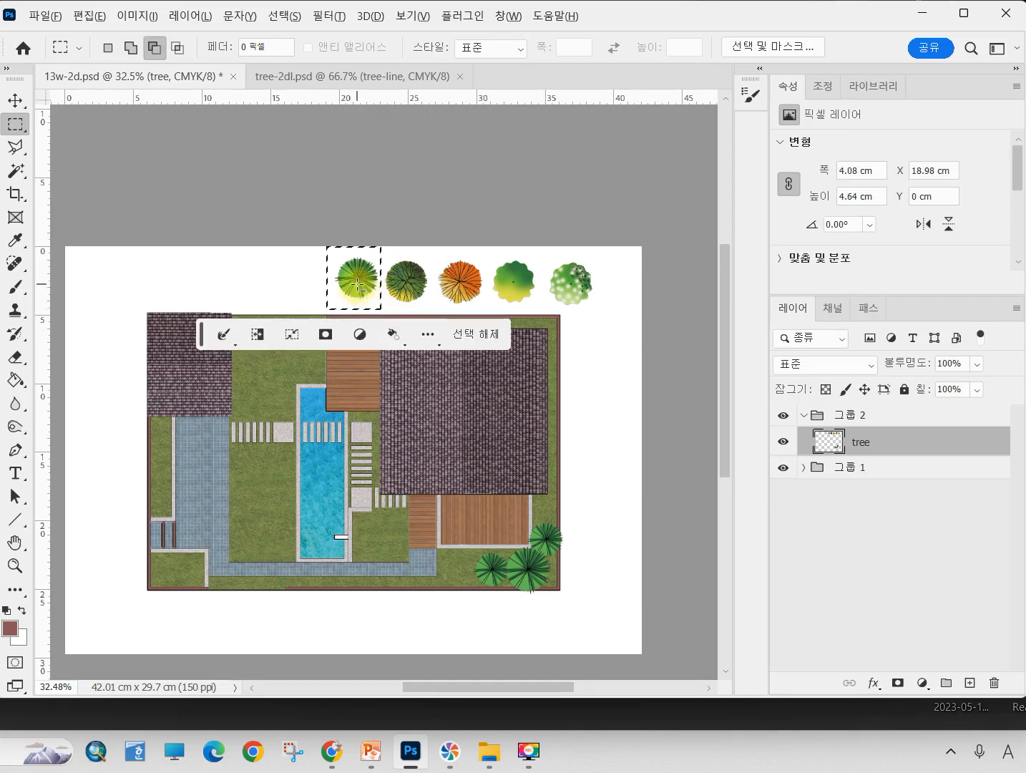
{"action": "left_click", "coordinate": [21, 104]}
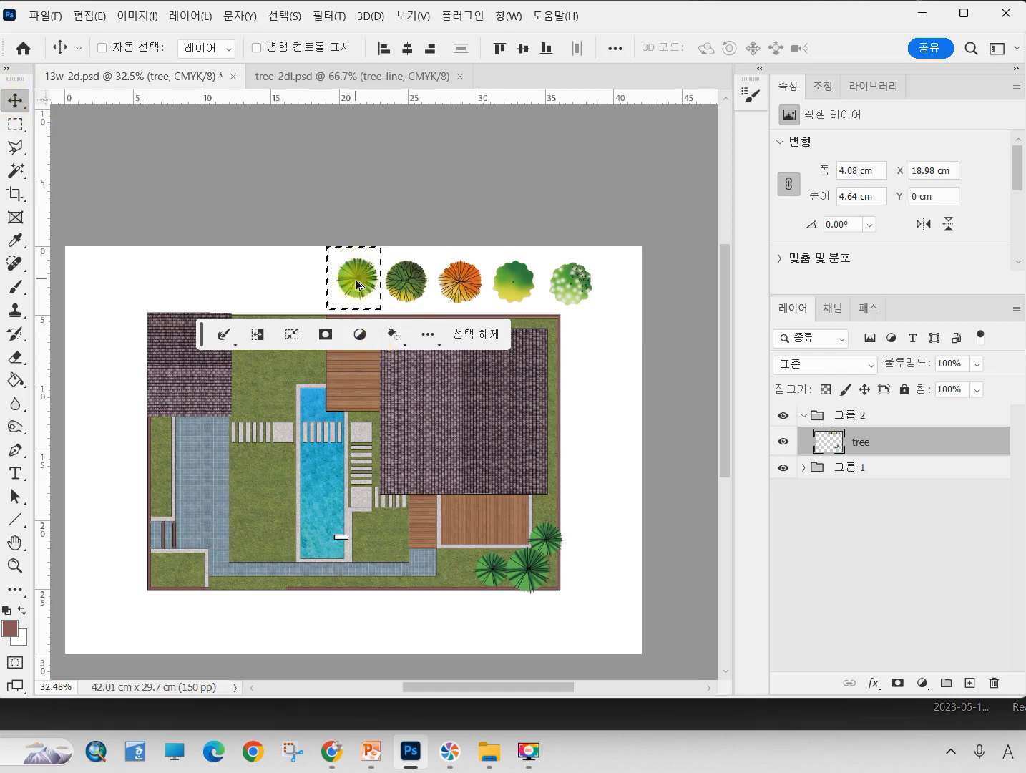
{"action": "left_click_drag", "start_coordinate": [356, 284], "coordinate": [251, 328]}
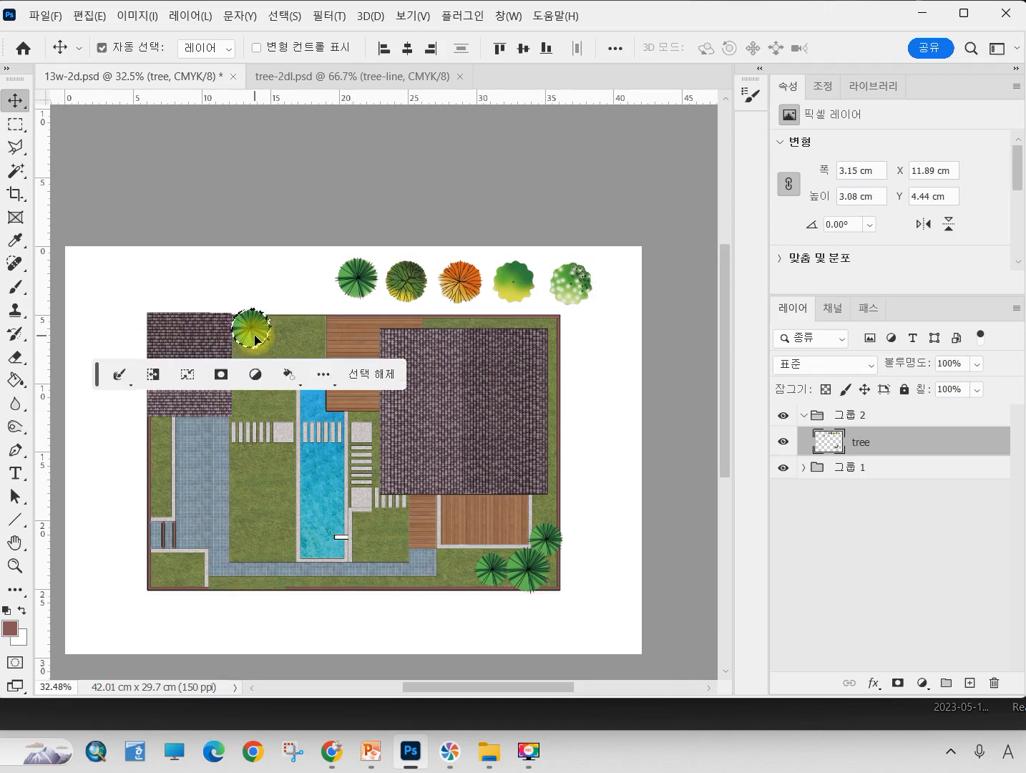
{"action": "key", "text": "ctrl+t"}
{"action": "left_click_drag", "start_coordinate": [272, 347], "coordinate": [255, 334]}
{"action": "key", "text": "Return"}
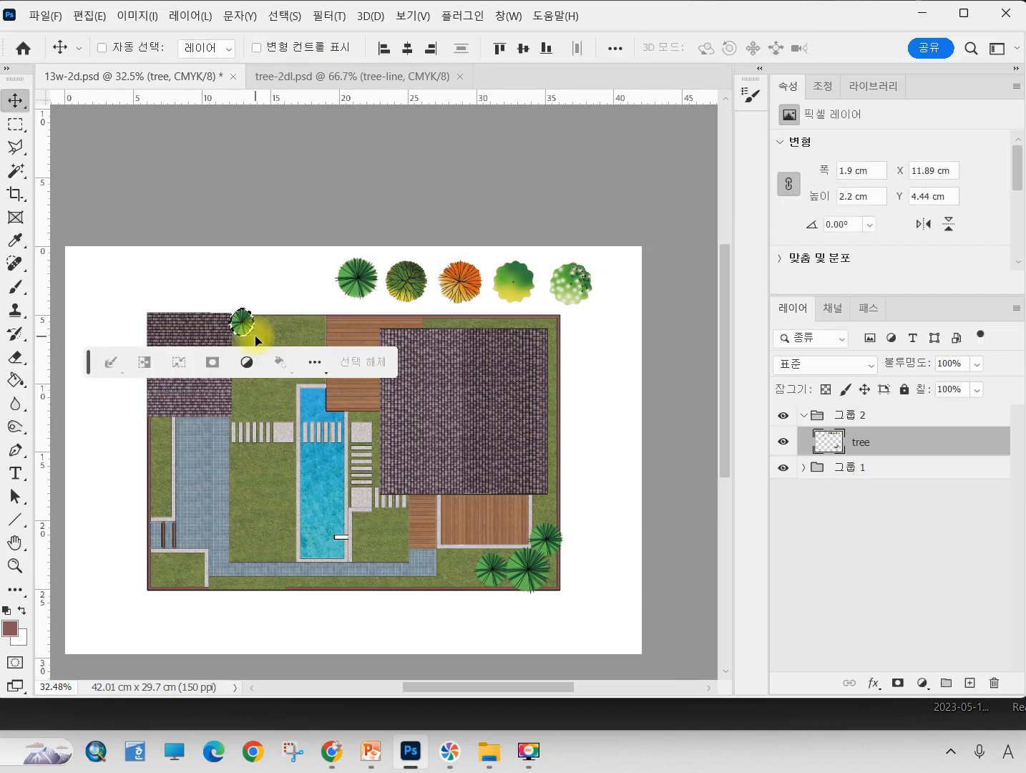
- Resize the small tree to about 1.44 by 1.41 cm and duplicate it into a row of five along the upper lawn's edge
{"action": "key", "text": "ctrl+plus"}
{"action": "key", "text": "ctrl+plus"}
{"action": "key", "text": "ctrl+plus"}
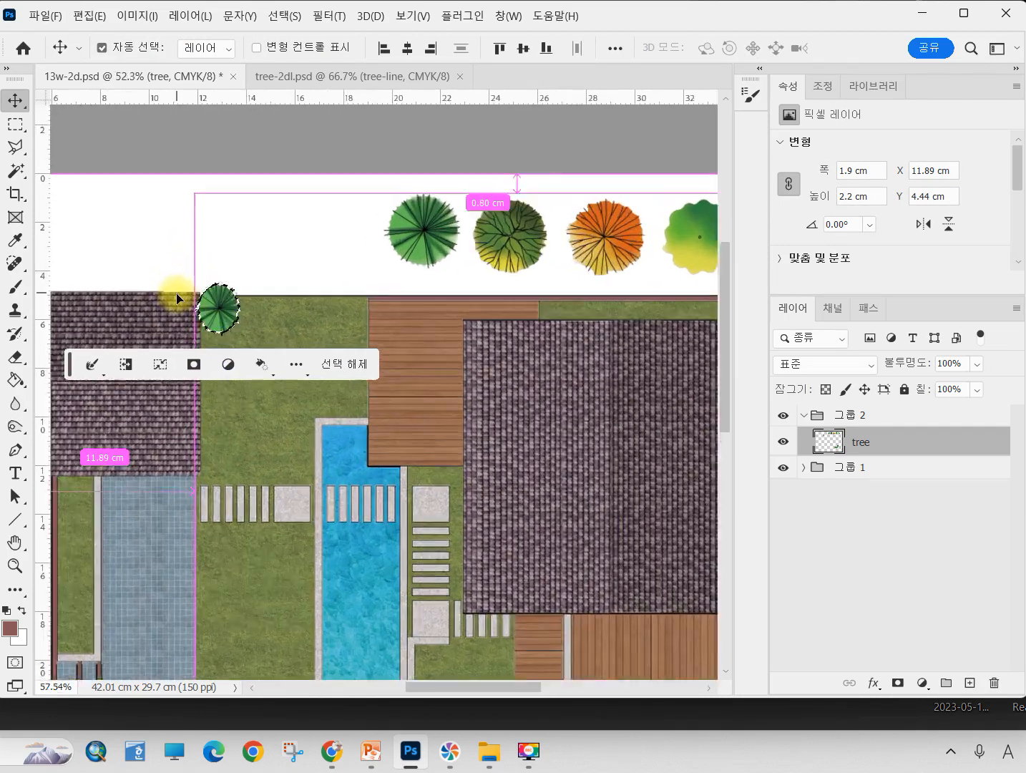
{"action": "scroll", "coordinate": [190, 302], "scroll_direction": "up", "scroll_amount": 1}
{"action": "key", "text": "ctrl+t"}
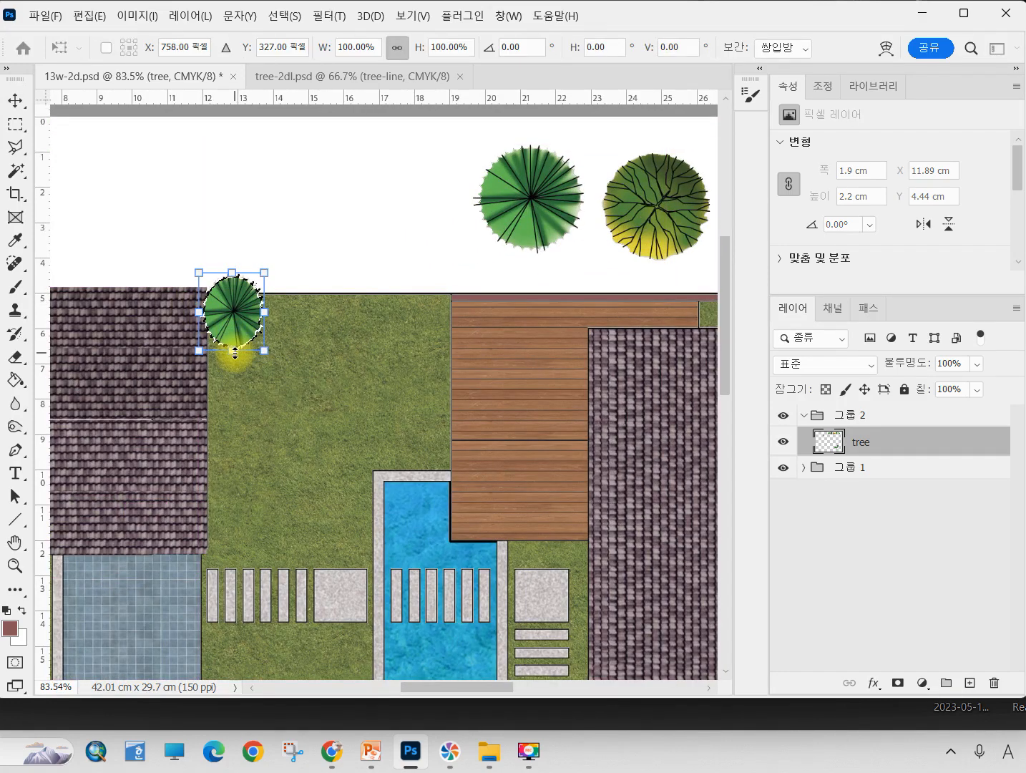
{"action": "left_click_drag", "start_coordinate": [232, 350], "coordinate": [329, 324]}
{"action": "key", "text": "Return"}
{"action": "left_click_drag", "start_coordinate": [327, 324], "coordinate": [367, 321]}
{"action": "left_click_drag", "start_coordinate": [368, 322], "coordinate": [420, 329]}
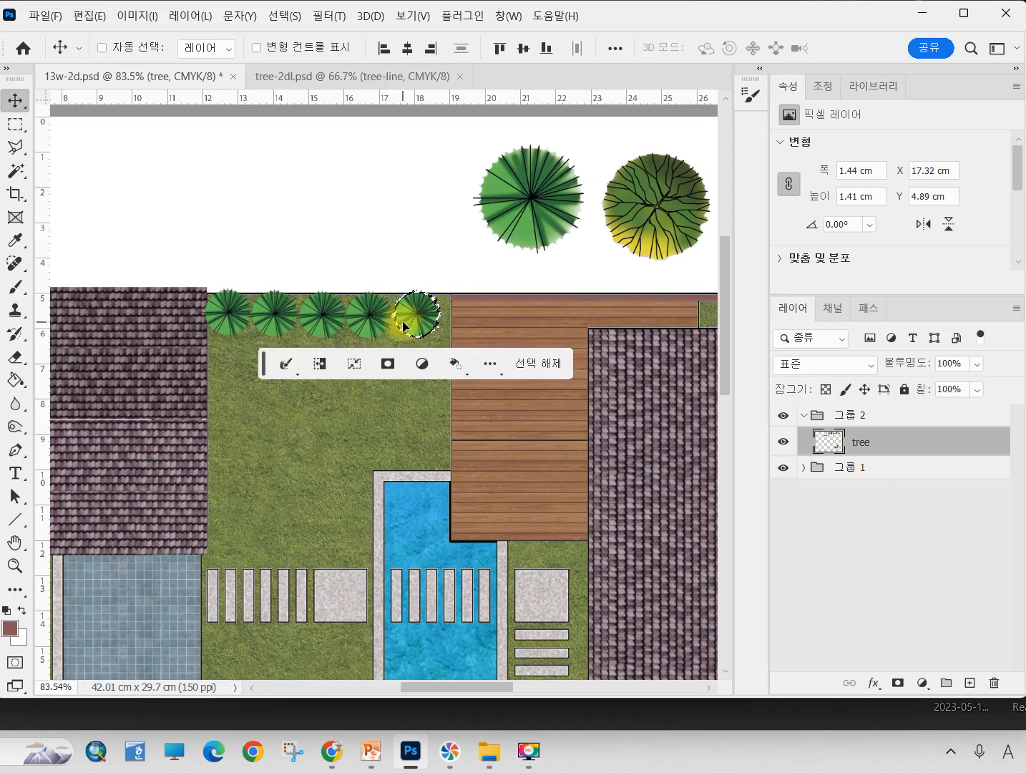
{"action": "key", "text": "ctrl+d"}
{"action": "scroll", "coordinate": [300, 343], "scroll_direction": "down", "scroll_amount": 4}
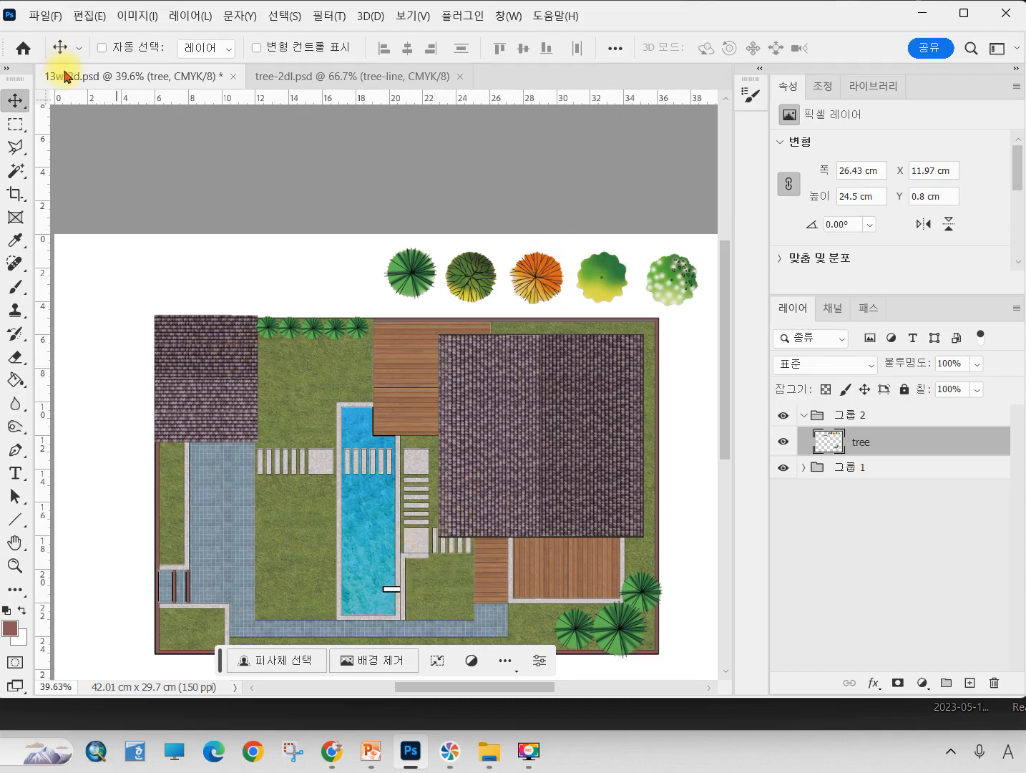
- Select the orange sample tree and place a copy on the small lawn between the pool and the wooden deck
{"action": "left_click", "coordinate": [17, 128]}
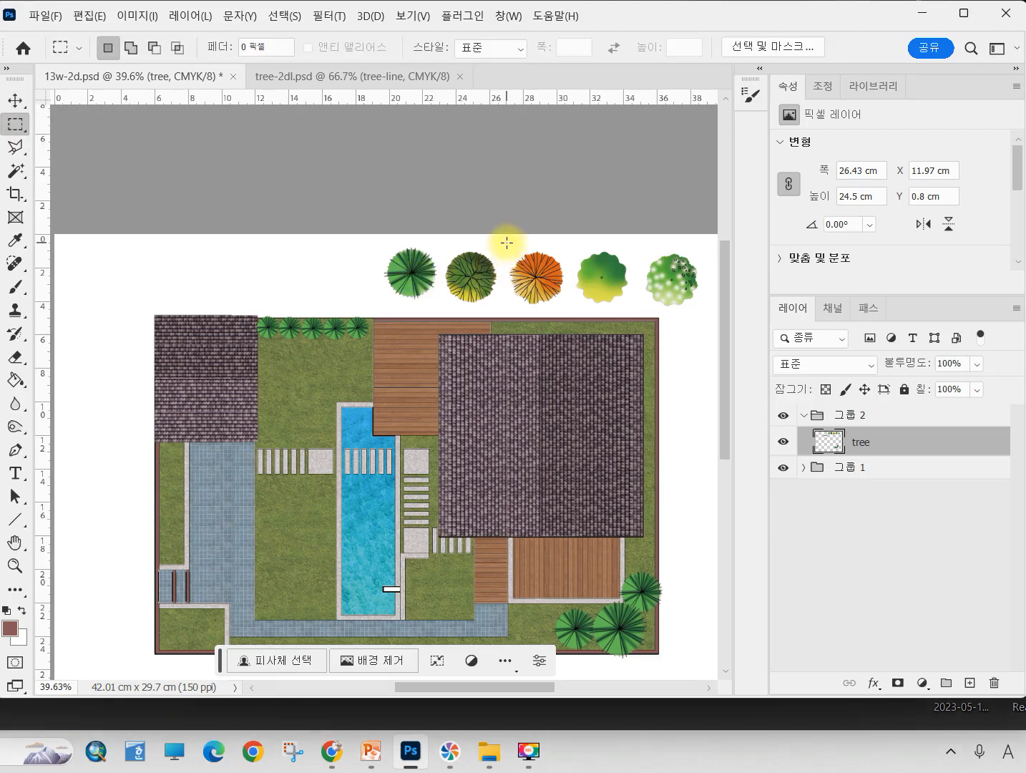
{"action": "left_click_drag", "start_coordinate": [507, 244], "coordinate": [437, 603]}
{"action": "left_click", "coordinate": [18, 100]}
- Enlarge the copied orange tree to about 4.86 by 4.86 cm and center it on the small lawn beside the pool
{"action": "key", "text": "ctrl+t"}
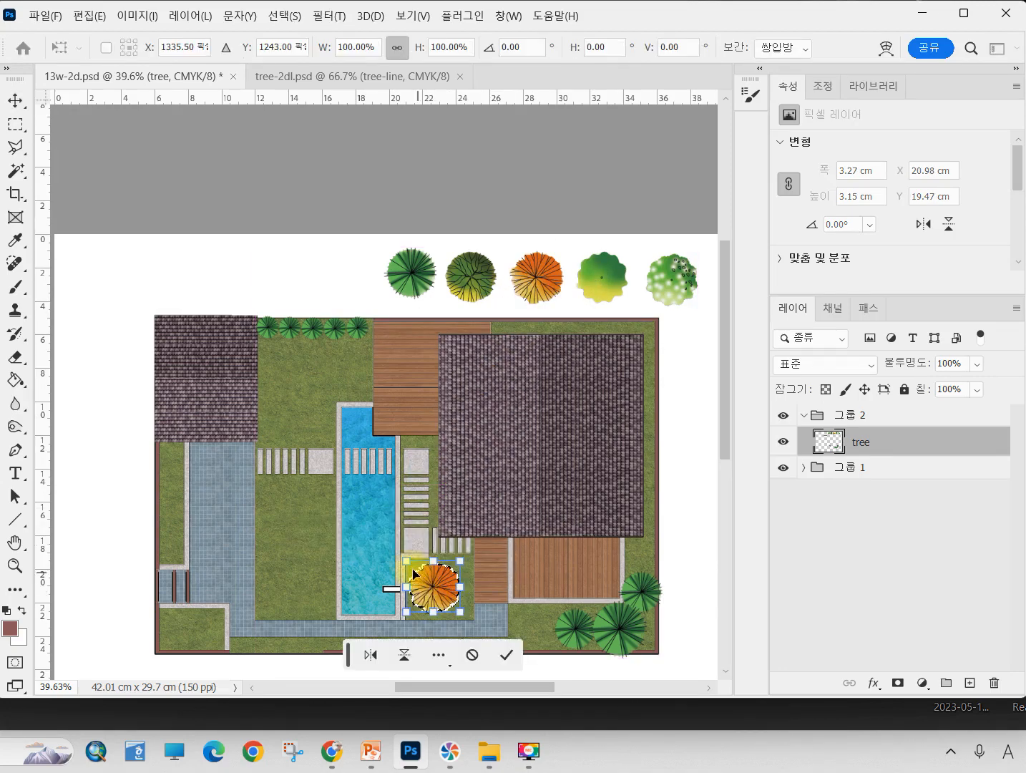
{"action": "left_click_drag", "start_coordinate": [405, 559], "coordinate": [385, 528]}
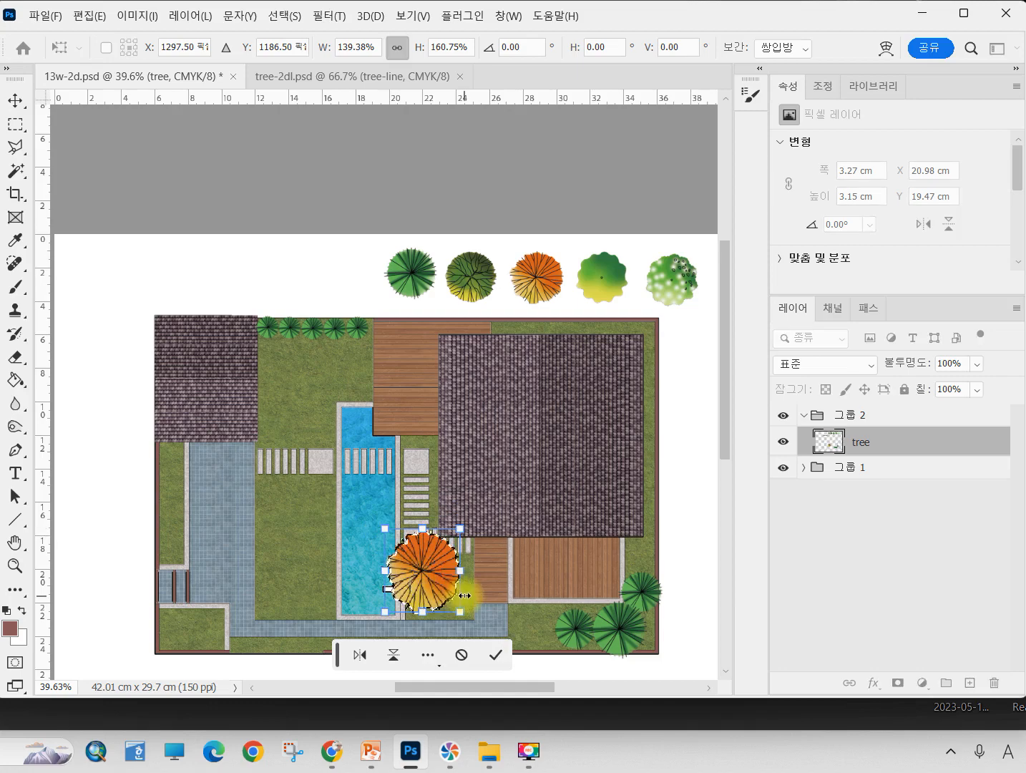
{"action": "left_click_drag", "start_coordinate": [462, 610], "coordinate": [476, 623]}
{"action": "left_click_drag", "start_coordinate": [434, 573], "coordinate": [444, 582]}
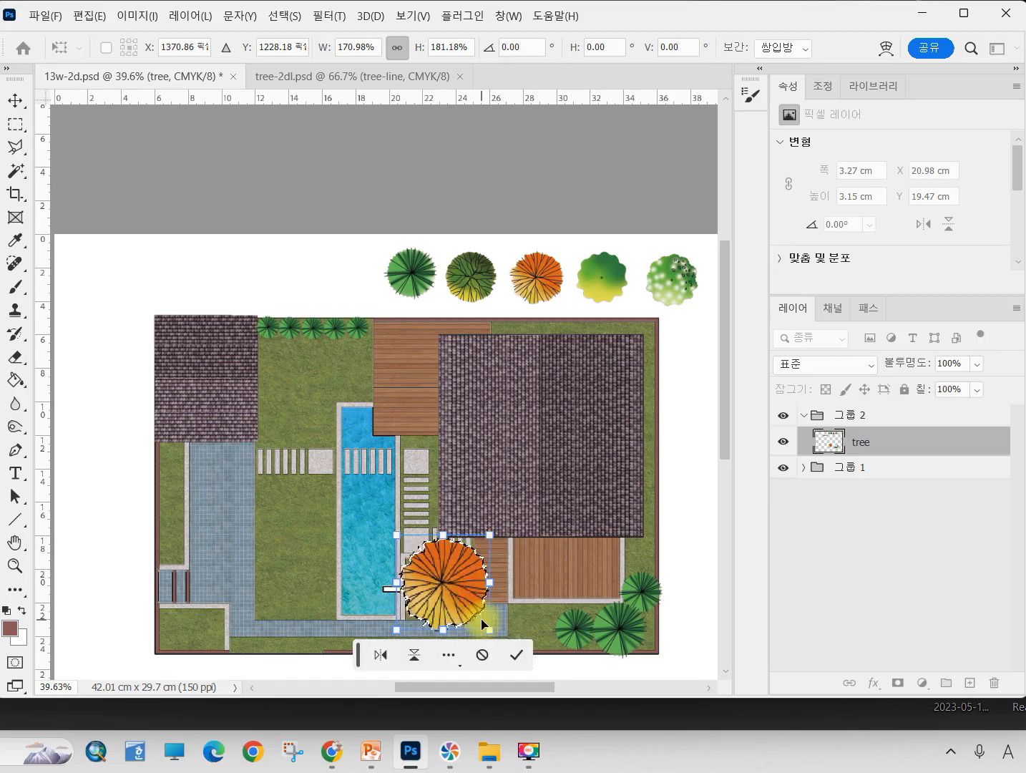
{"action": "left_click_drag", "start_coordinate": [487, 629], "coordinate": [484, 629]}
{"action": "left_click_drag", "start_coordinate": [481, 627], "coordinate": [479, 620]}
{"action": "left_click_drag", "start_coordinate": [484, 536], "coordinate": [480, 543]}
{"action": "left_click_drag", "start_coordinate": [454, 590], "coordinate": [460, 594]}
{"action": "key", "text": "Return"}
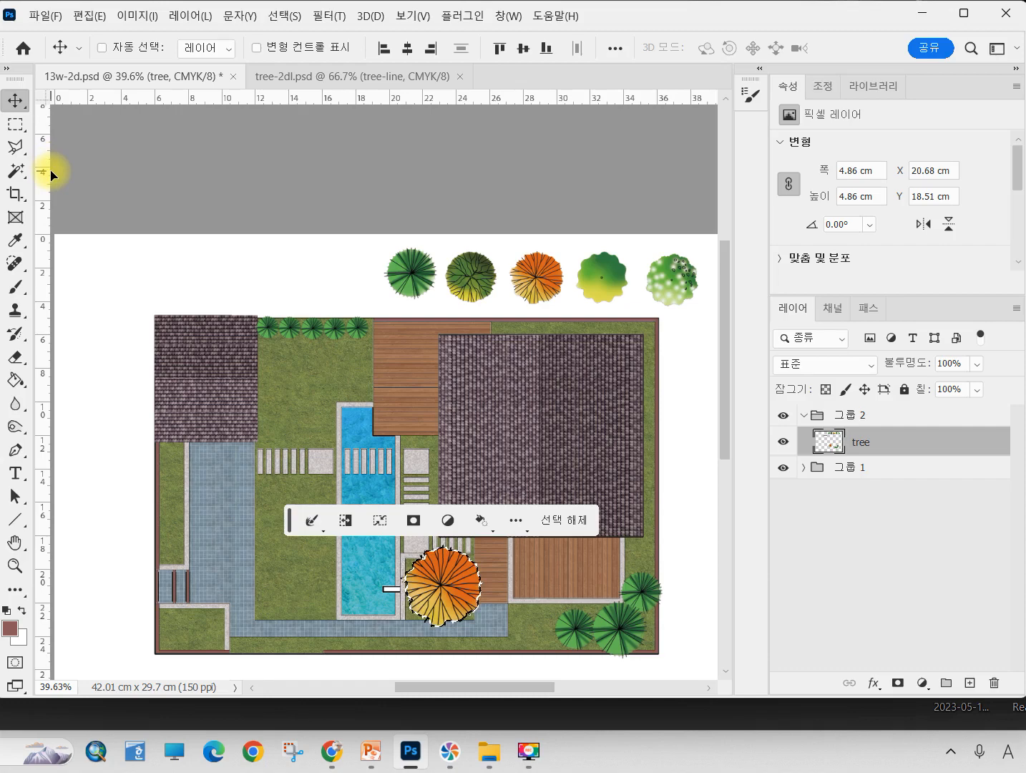
- Select the dark green sample tree with the yellow edge and place a copy in the plan's lower-left corner
{"action": "left_click", "coordinate": [15, 124]}
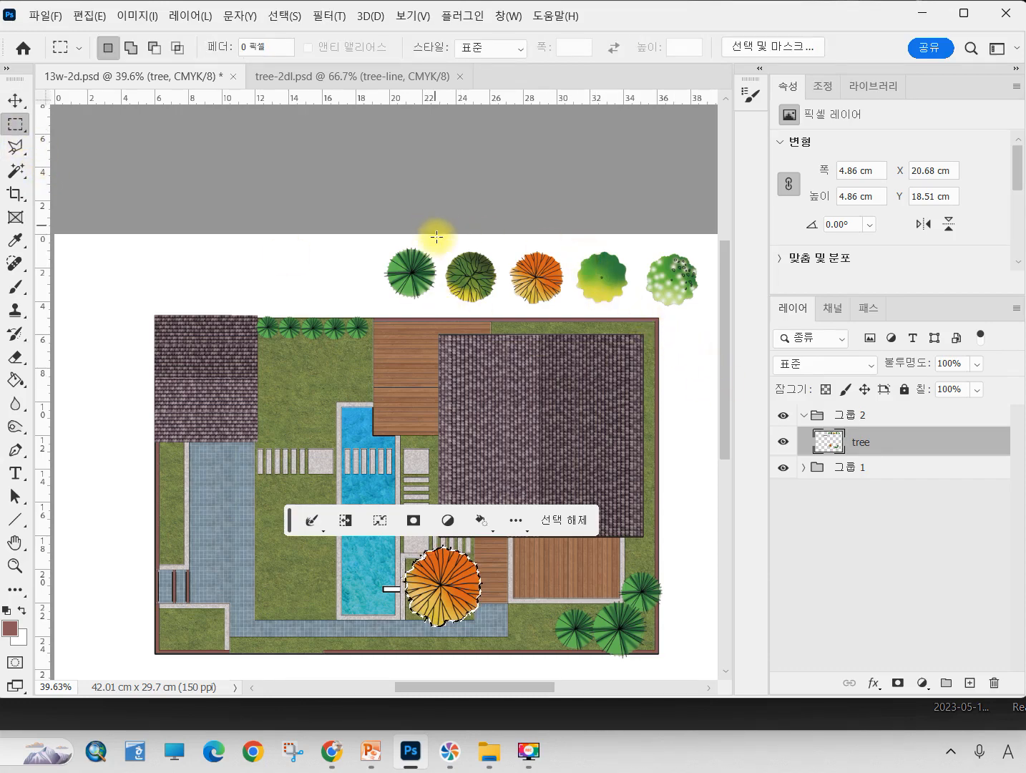
{"action": "left_click_drag", "start_coordinate": [436, 236], "coordinate": [137, 580]}
{"action": "left_click", "coordinate": [18, 101]}
- Enlarge the copied dark green tree to about 5.49 by 4.89 cm and fit it over the plan's lower-left corner
{"action": "key", "text": "ctrl+t"}
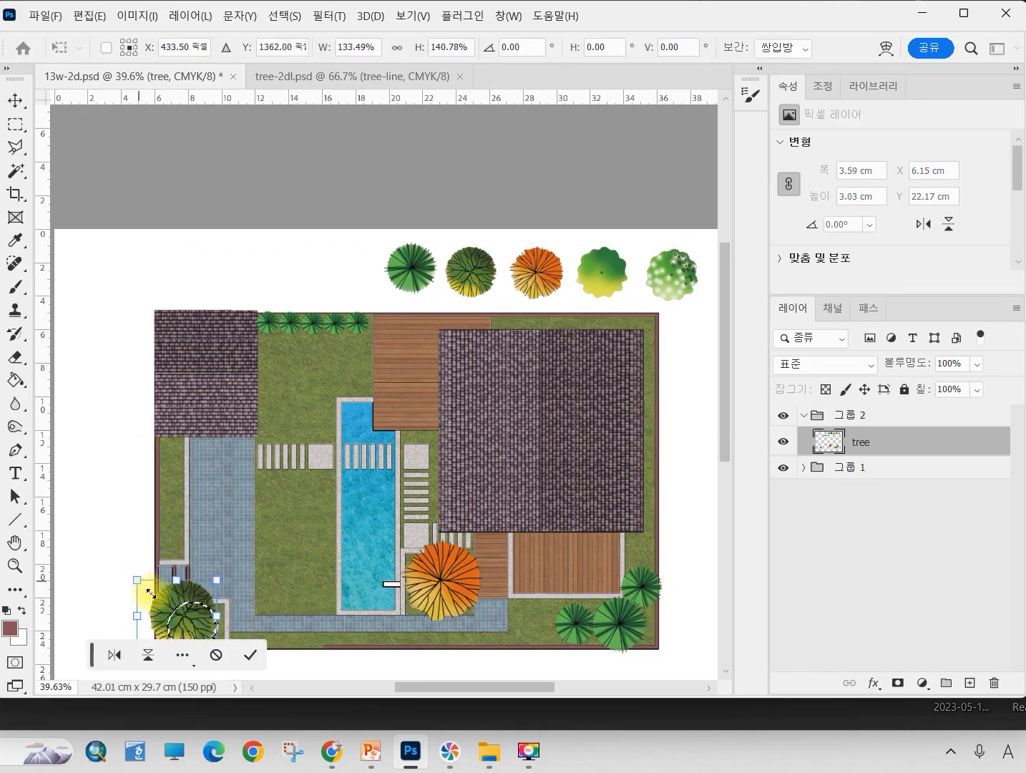
{"action": "mouse_move", "coordinate": [216, 629]}
{"action": "left_mouse_down"}
{"action": "mouse_move", "coordinate": [218, 636]}
{"action": "mouse_move", "coordinate": [229, 618]}
{"action": "left_mouse_up"}
{"action": "scroll", "coordinate": [219, 607], "scroll_direction": "down", "scroll_amount": 1}
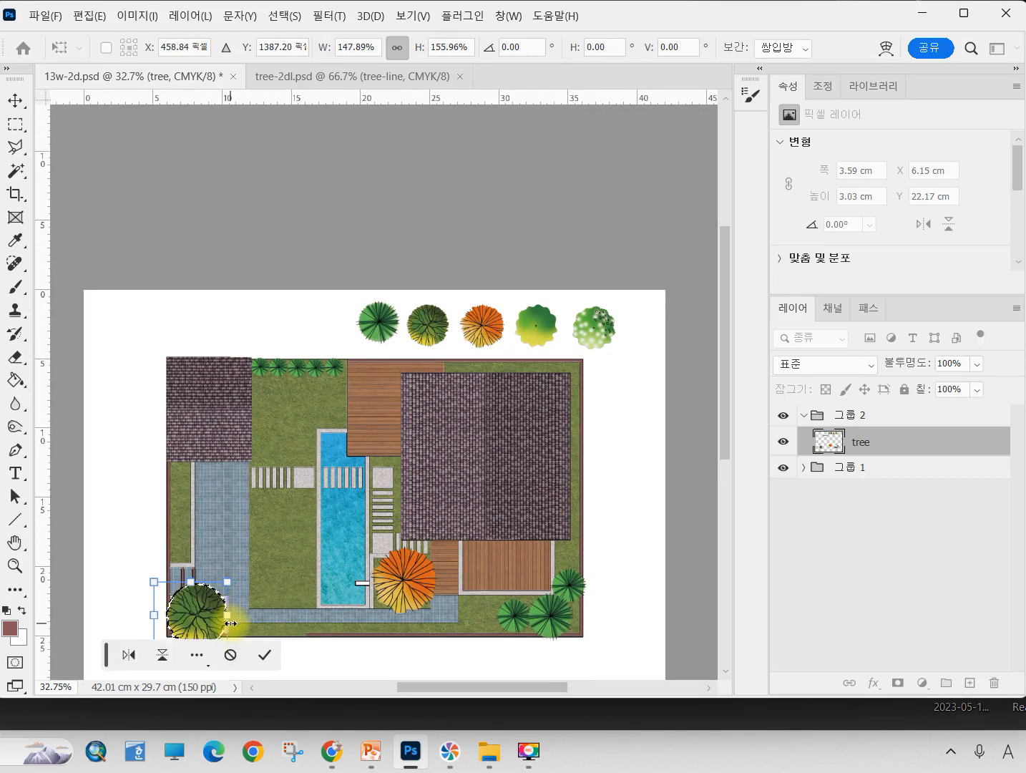
{"action": "scroll", "coordinate": [234, 593], "scroll_direction": "down", "scroll_amount": 1}
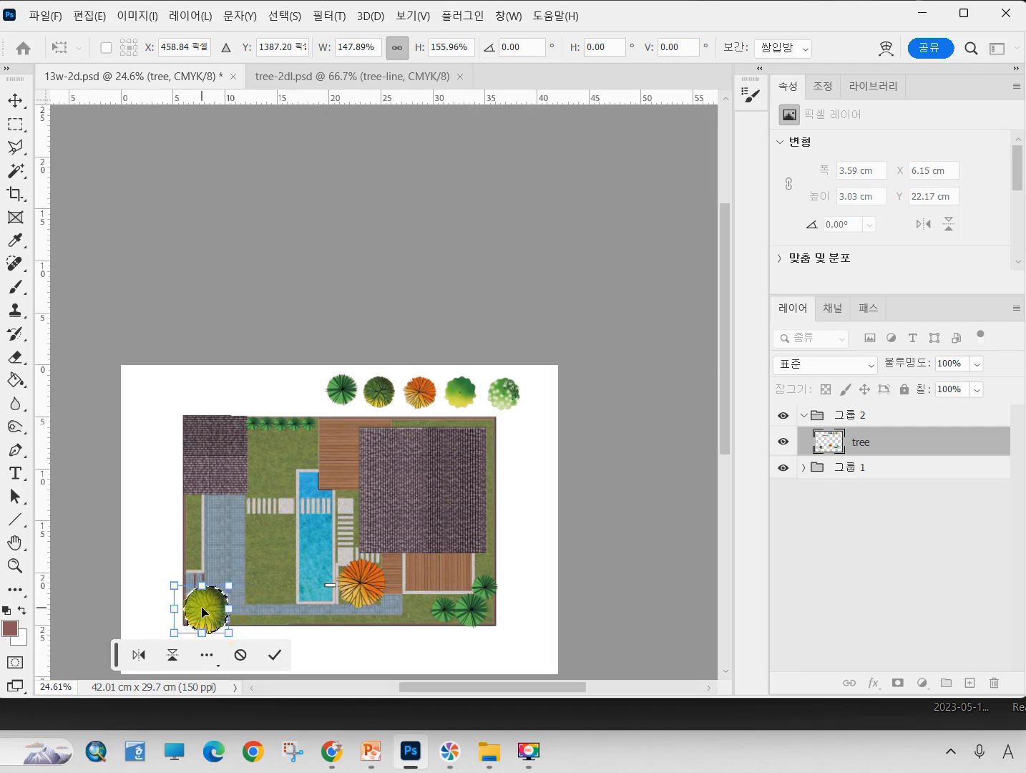
{"action": "mouse_move", "coordinate": [212, 613]}
{"action": "left_mouse_down"}
{"action": "mouse_move", "coordinate": [213, 627]}
{"action": "mouse_move", "coordinate": [219, 621]}
{"action": "left_mouse_up"}
{"action": "scroll", "coordinate": [220, 621], "scroll_direction": "up", "scroll_amount": 3}
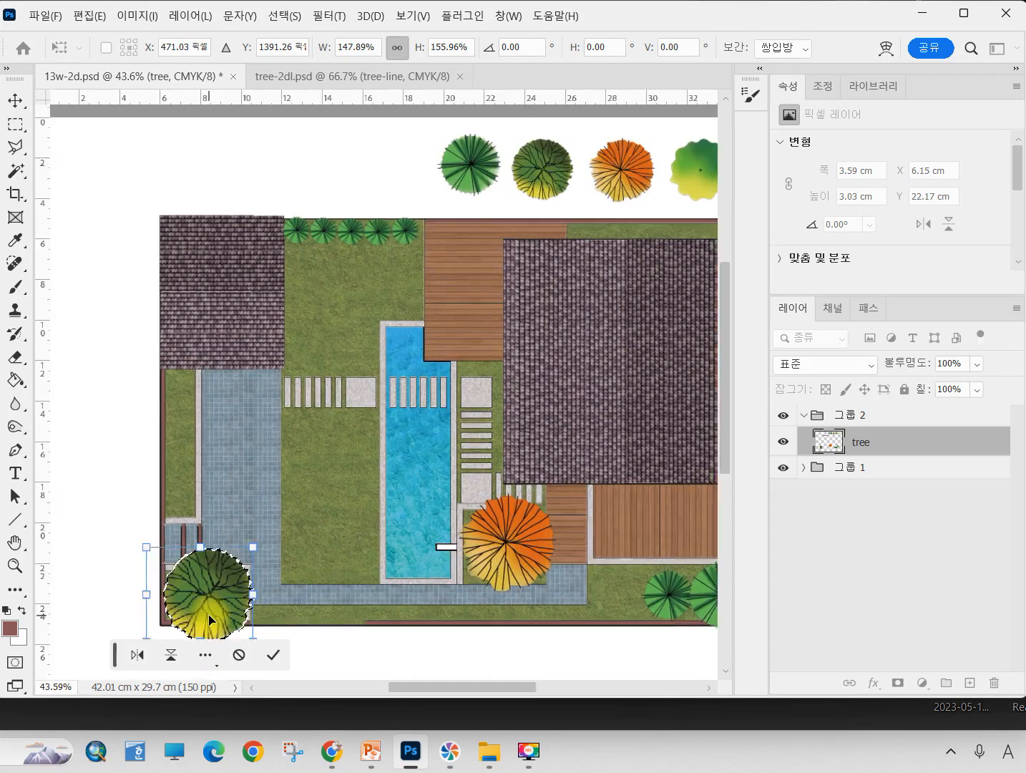
{"action": "scroll", "coordinate": [209, 616], "scroll_direction": "up", "scroll_amount": 3}
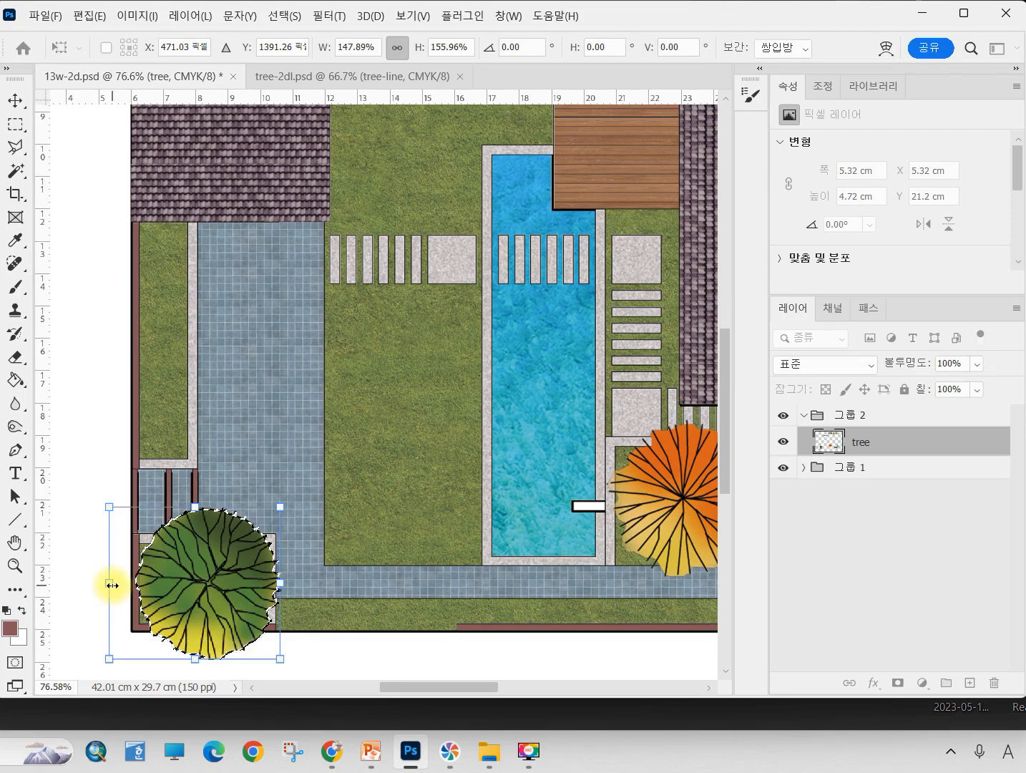
{"action": "left_click_drag", "start_coordinate": [112, 585], "coordinate": [103, 585]}
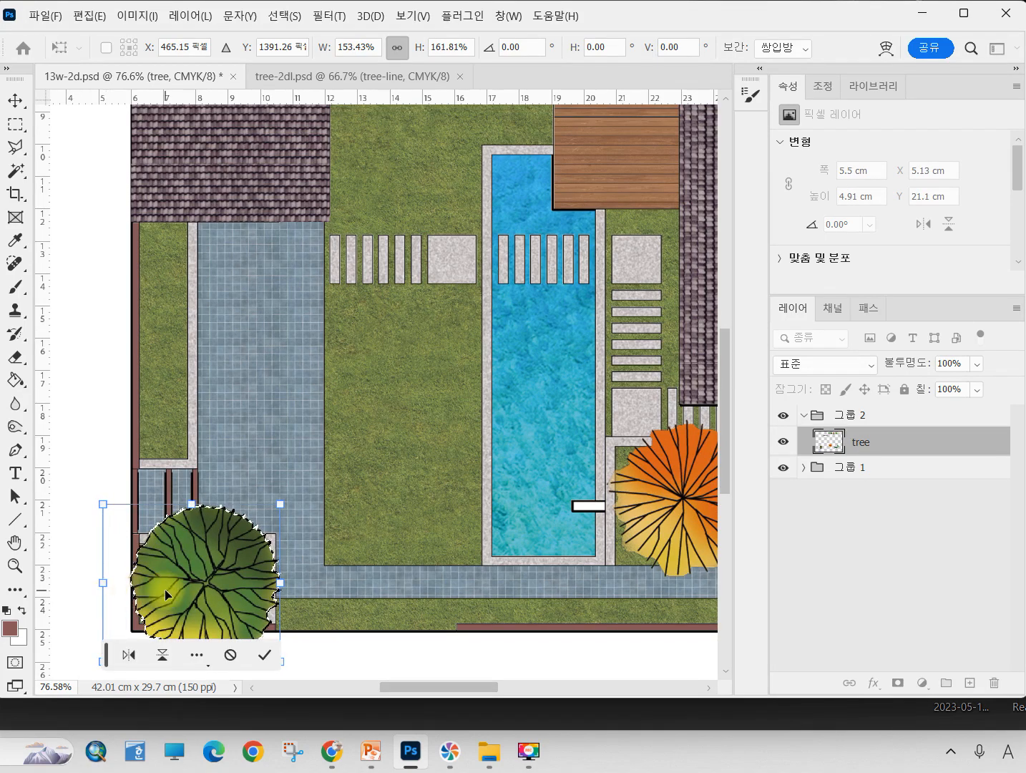
{"action": "left_click_drag", "start_coordinate": [195, 503], "coordinate": [196, 509]}
{"action": "left_click_drag", "start_coordinate": [284, 583], "coordinate": [288, 584]}
{"action": "key", "text": "Return"}
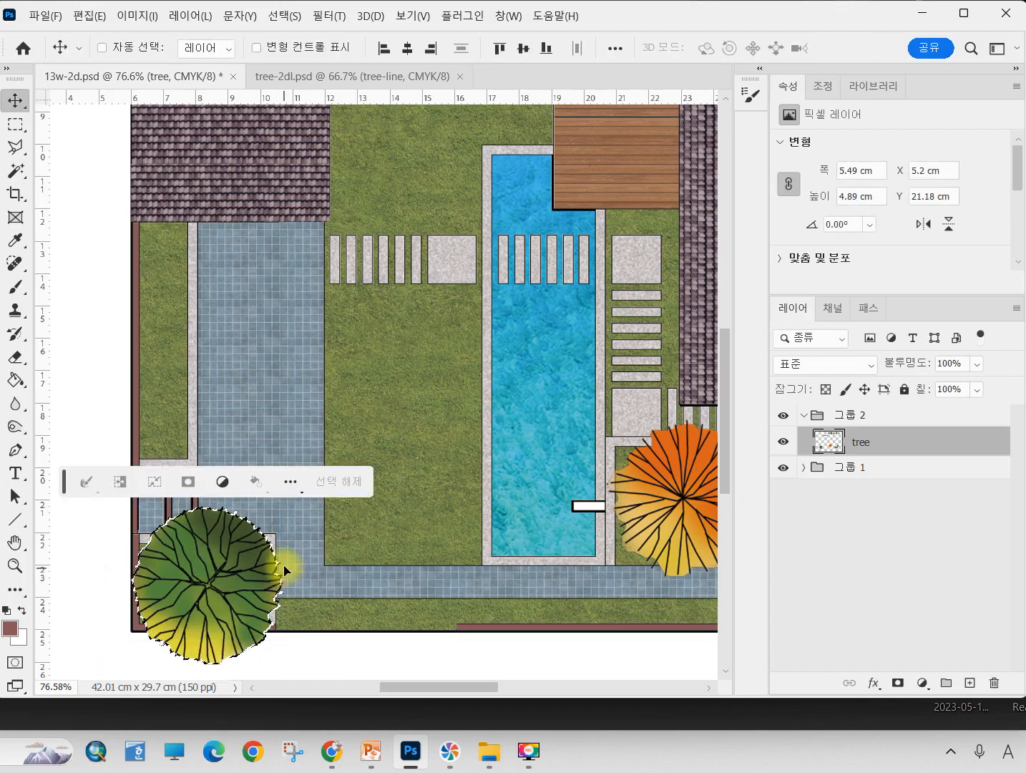
- Deselect the tree and set the tree layer's opacity to 70%
{"action": "scroll", "coordinate": [288, 588], "scroll_direction": "down", "scroll_amount": 4}
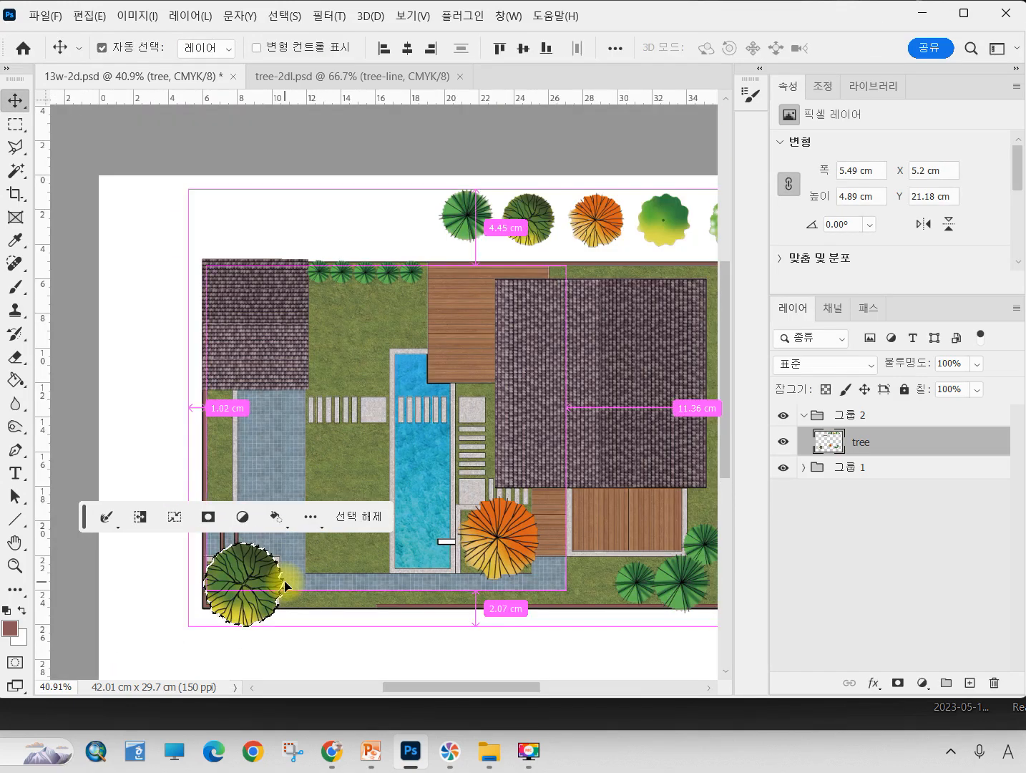
{"action": "key", "text": "ctrl+d"}
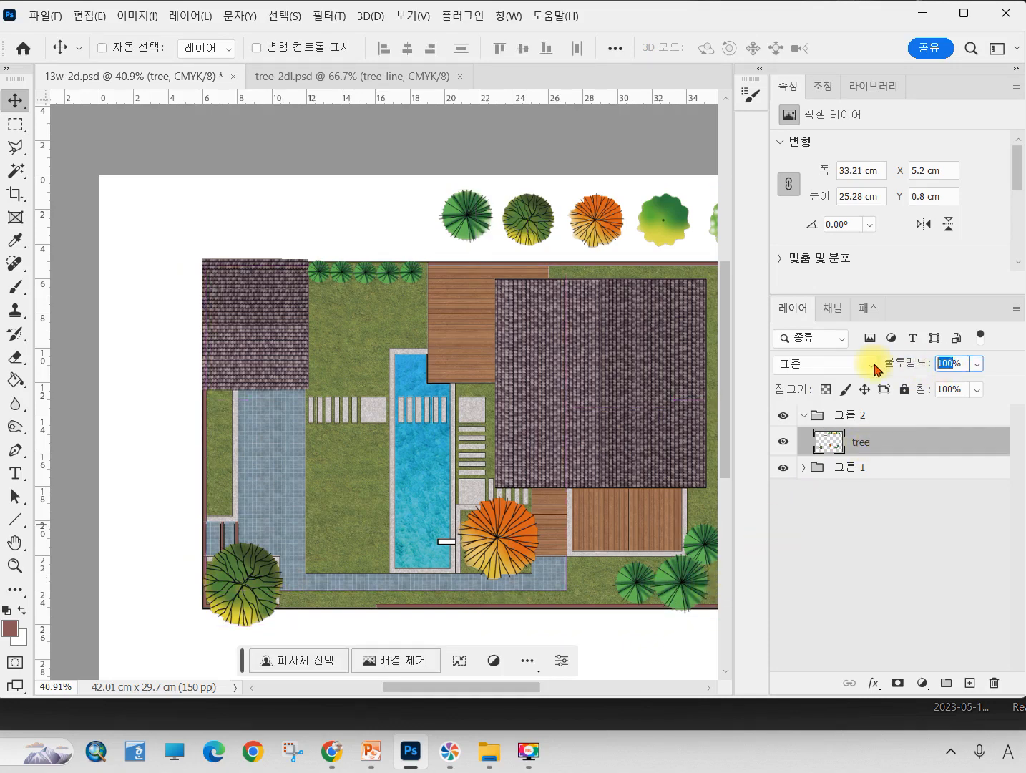
{"action": "type", "text": "70"}
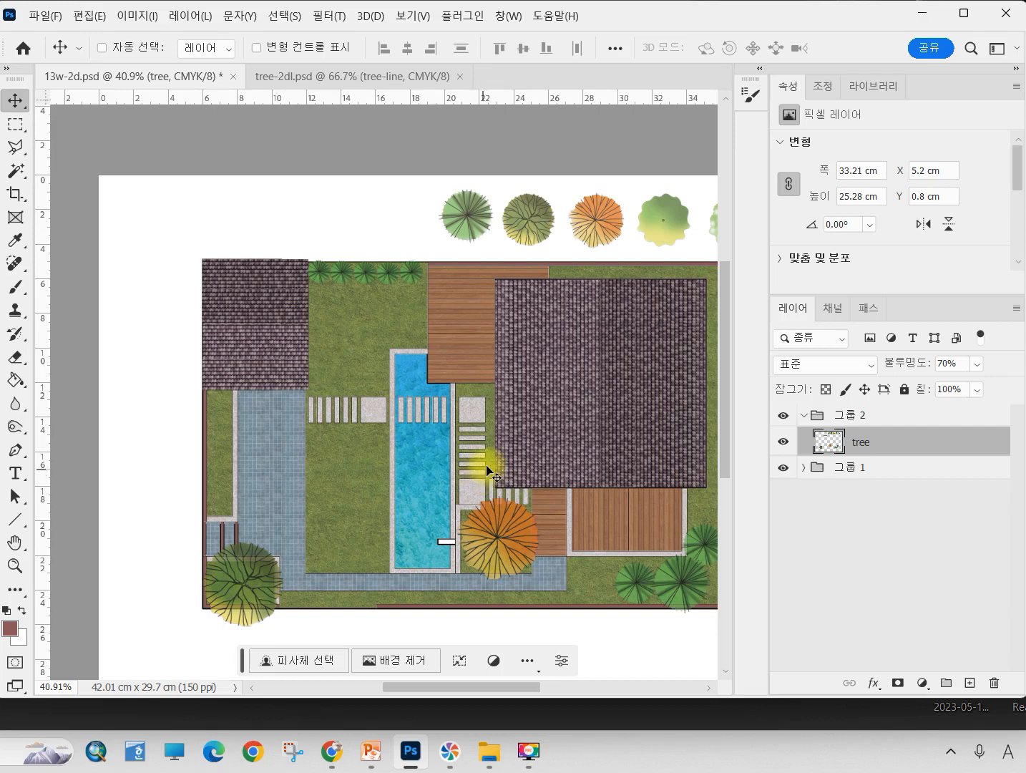
{"action": "scroll", "coordinate": [343, 408], "scroll_direction": "down", "scroll_amount": 2}
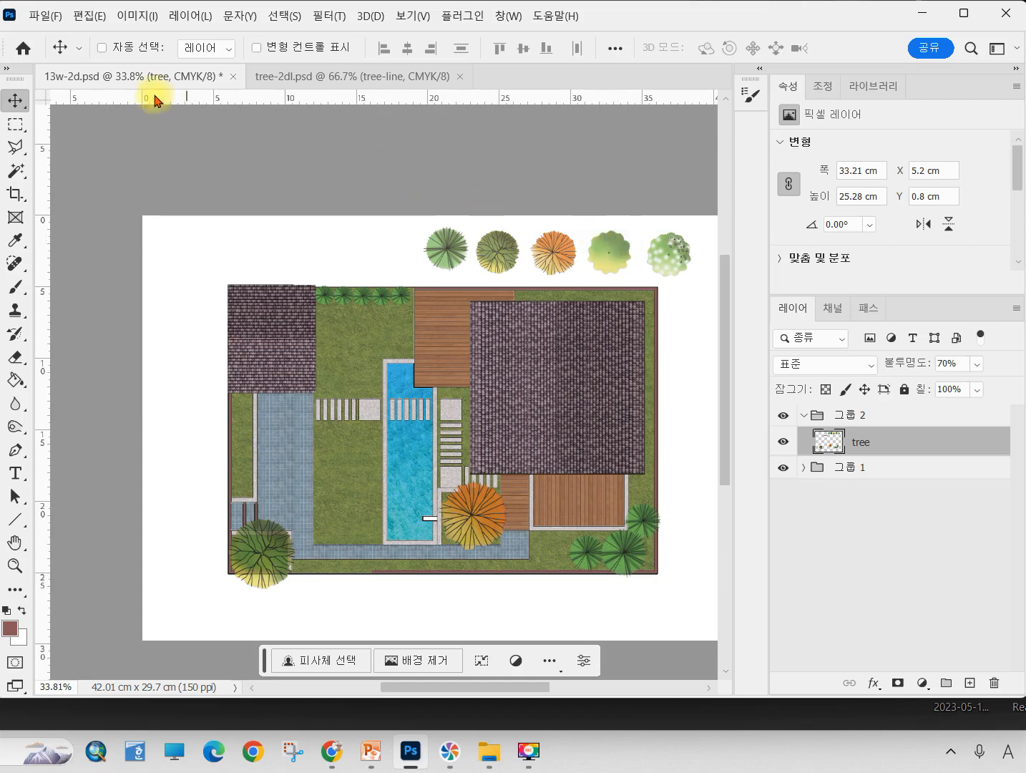
- Select the light green scalloped sample tree and place a copy at the upper end of the narrow lawn beside the driveway
{"action": "left_click", "coordinate": [16, 124]}
{"action": "left_click_drag", "start_coordinate": [586, 229], "coordinate": [633, 274]}
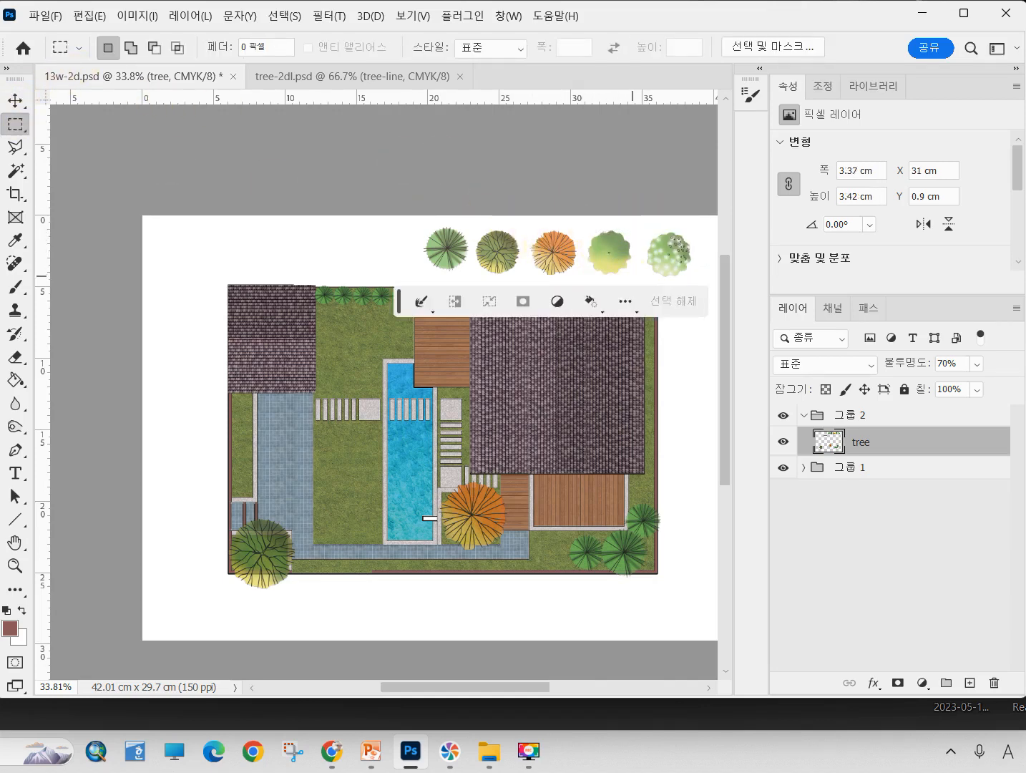
{"action": "left_click", "coordinate": [16, 102]}
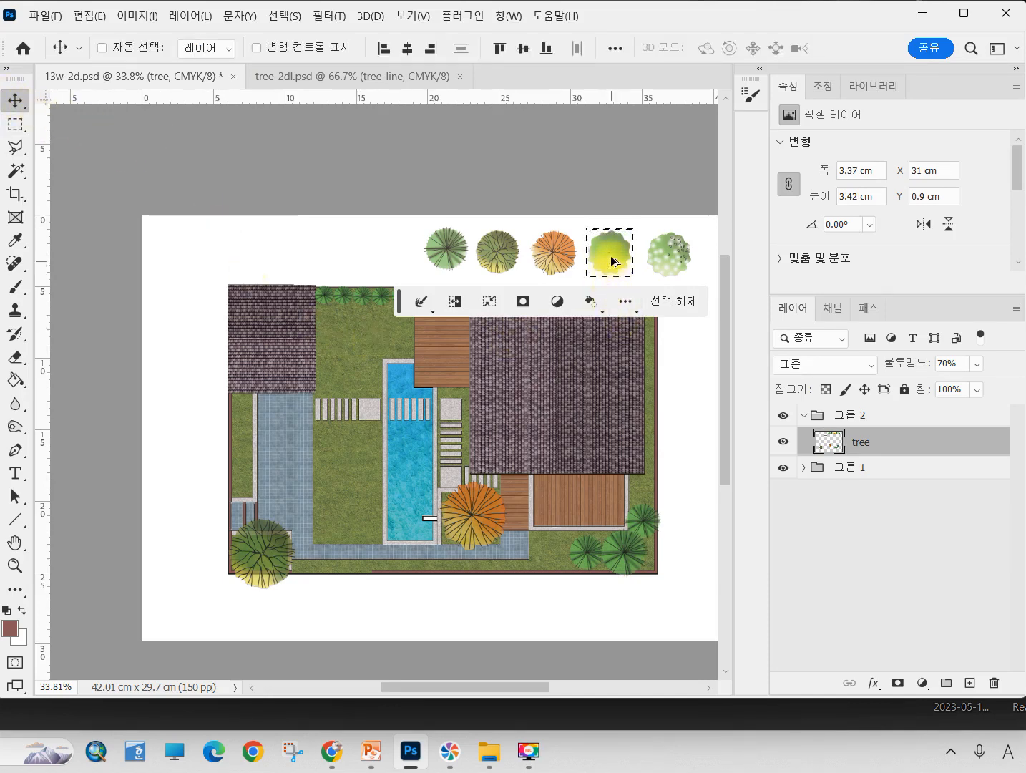
{"action": "left_click_drag", "start_coordinate": [610, 258], "coordinate": [183, 415]}
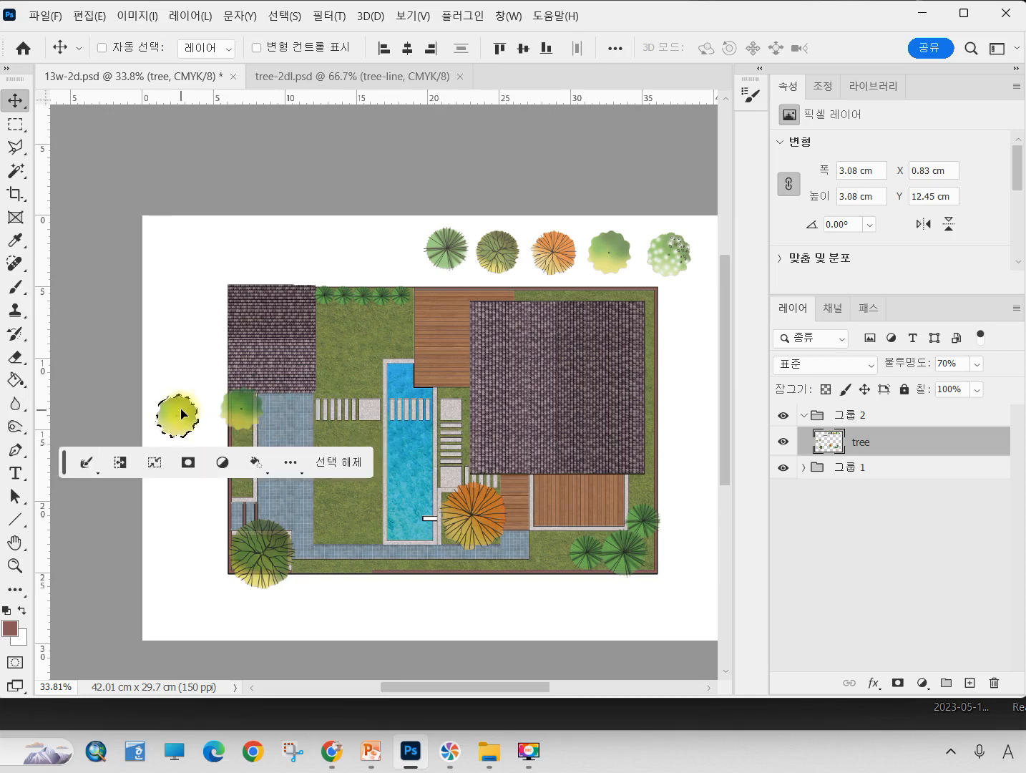
{"action": "key", "text": "ctrl+d"}
- Select the copied light green tree and shrink it to about 2.25 by 2.4 cm to suit the narrow lawn
{"action": "left_click", "coordinate": [14, 128]}
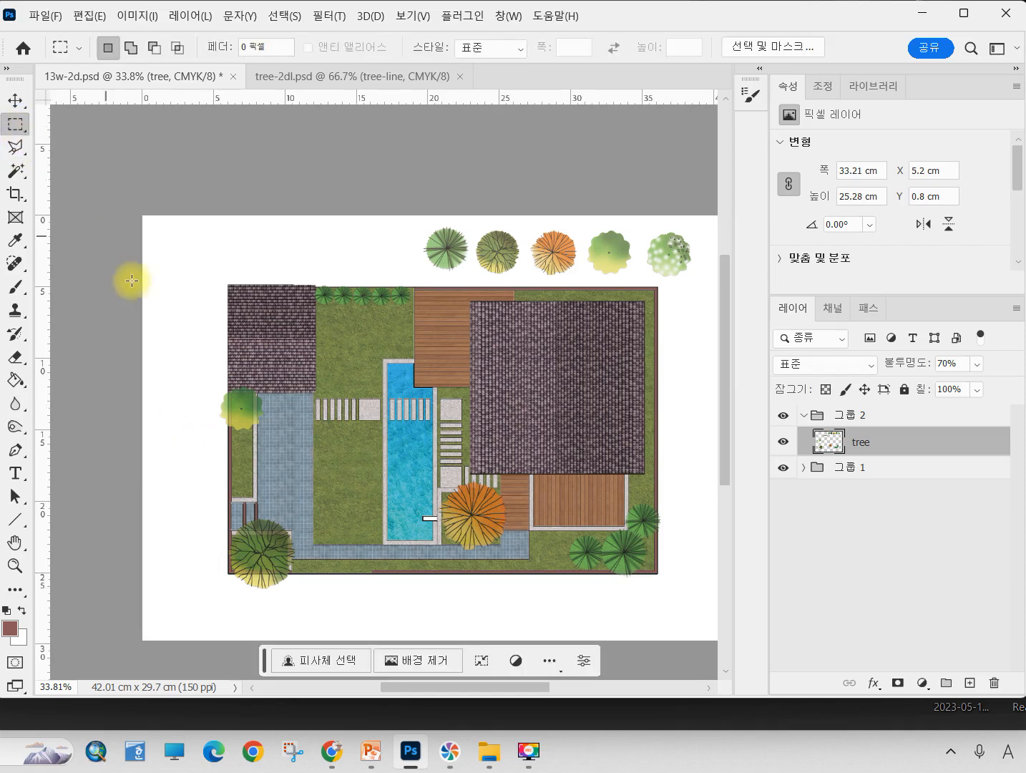
{"action": "left_click_drag", "start_coordinate": [186, 361], "coordinate": [239, 422]}
{"action": "key", "text": "ctrl+t"}
{"action": "key", "text": "Return"}
{"action": "key", "text": "ctrl+t"}
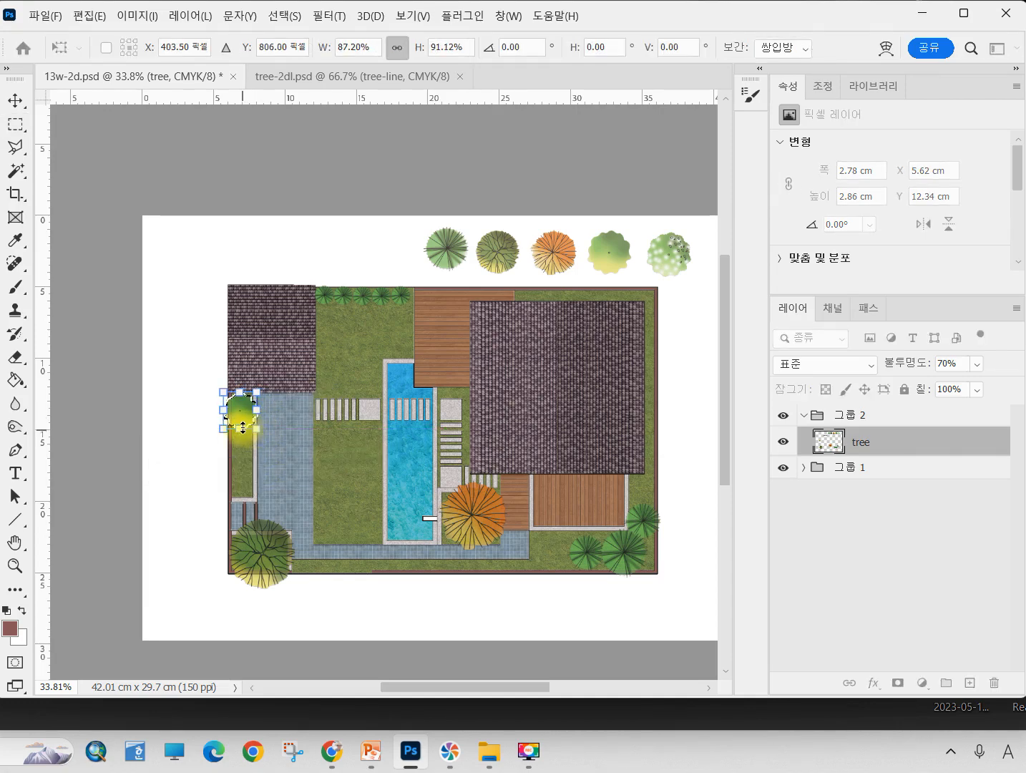
{"action": "key", "text": "Return"}
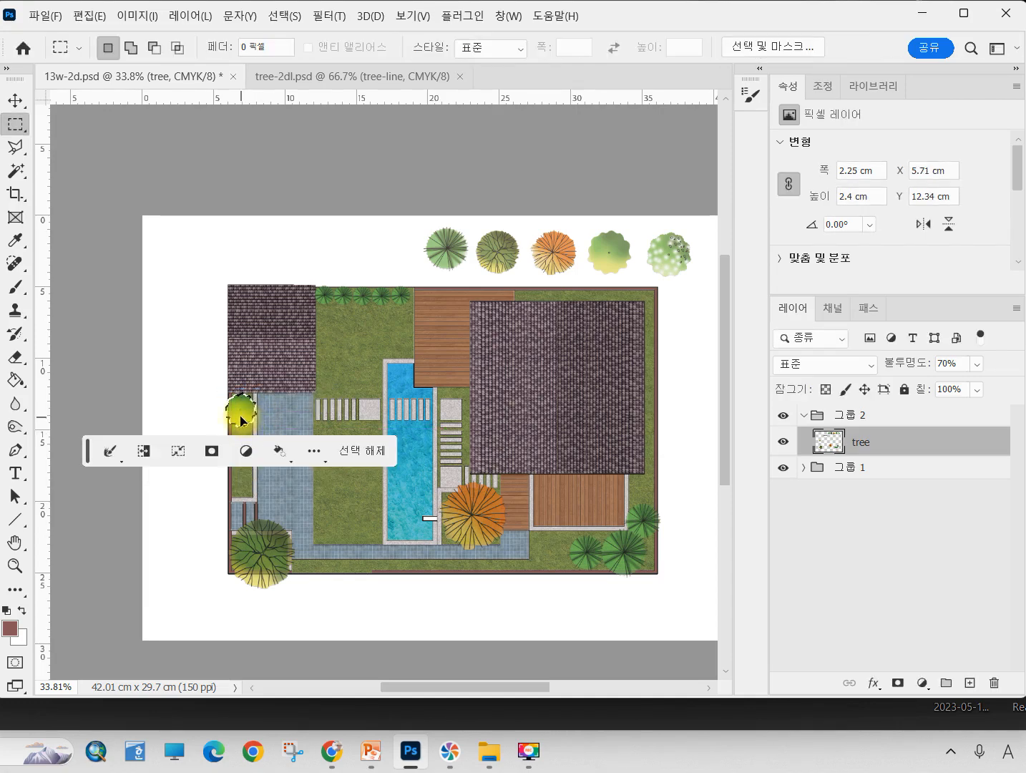
- Duplicate the light green tree twice down the narrow lawn beside the driveway, making an evenly spaced column of three
{"action": "scroll", "coordinate": [240, 421], "scroll_direction": "up", "scroll_amount": 5}
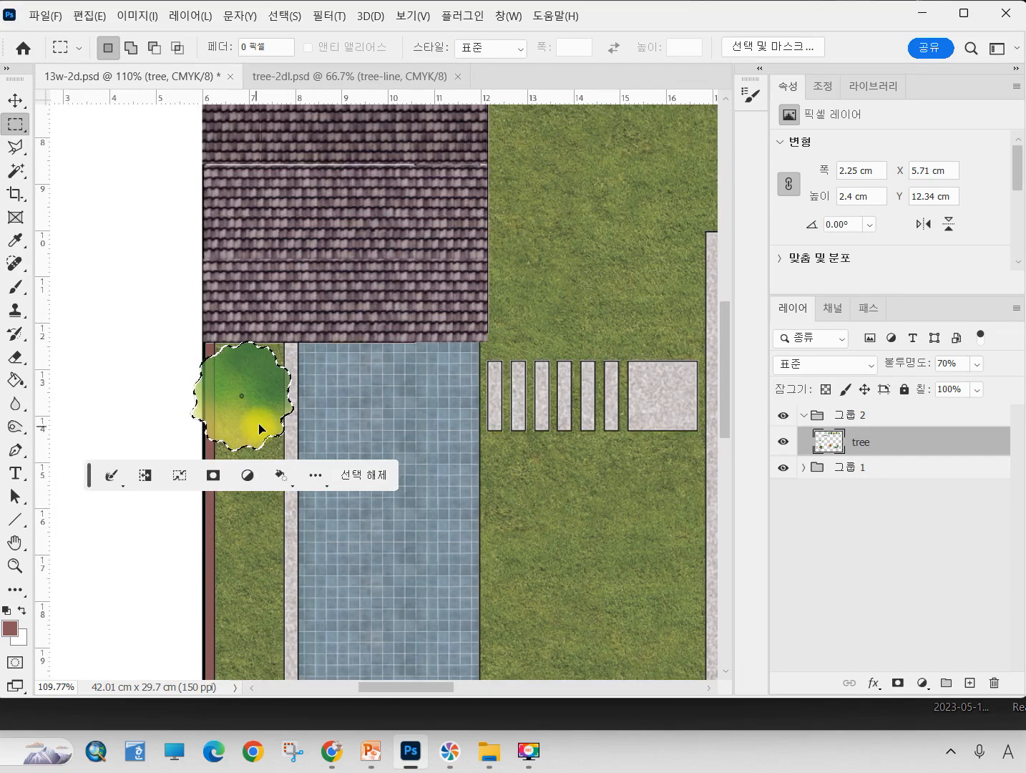
{"action": "scroll", "coordinate": [259, 429], "scroll_direction": "down", "scroll_amount": 2}
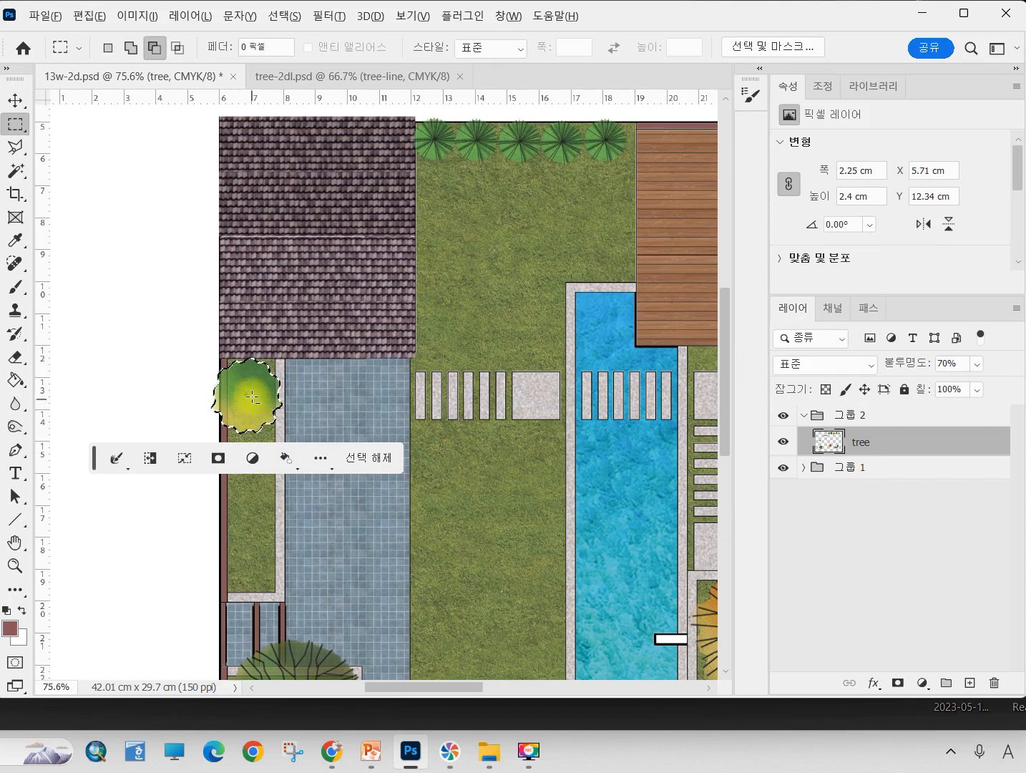
{"action": "left_click", "coordinate": [16, 102]}
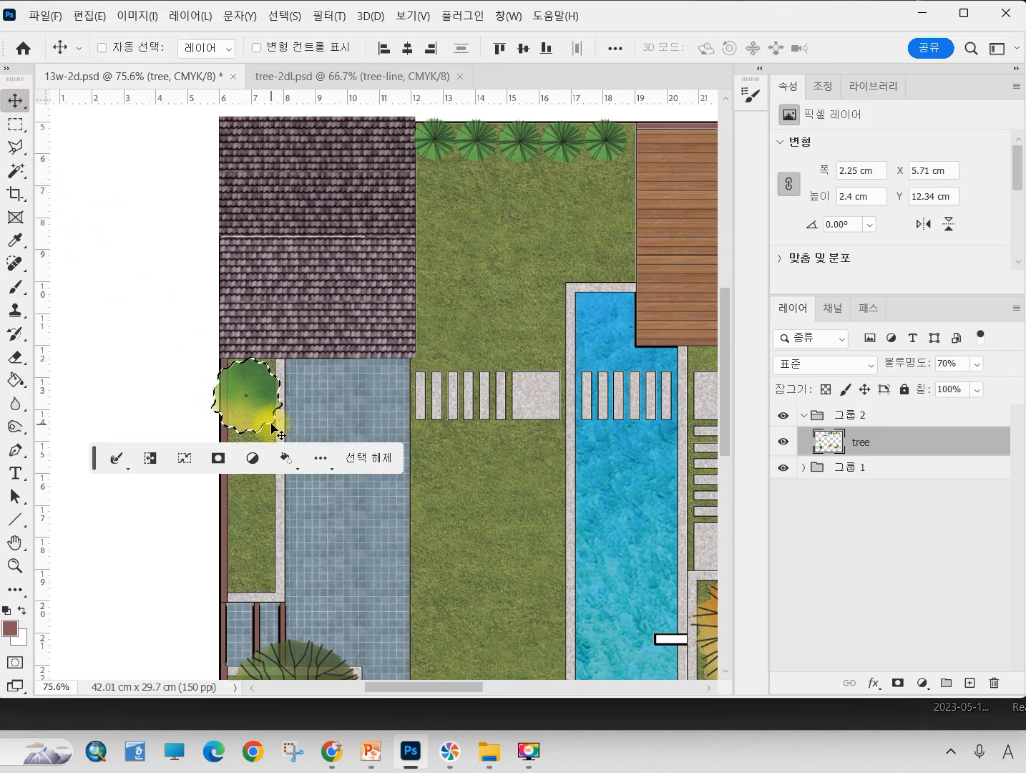
{"action": "left_click_drag", "start_coordinate": [247, 399], "coordinate": [248, 559], "text": "alt"}
{"action": "scroll", "coordinate": [206, 422], "scroll_direction": "down", "scroll_amount": 5}
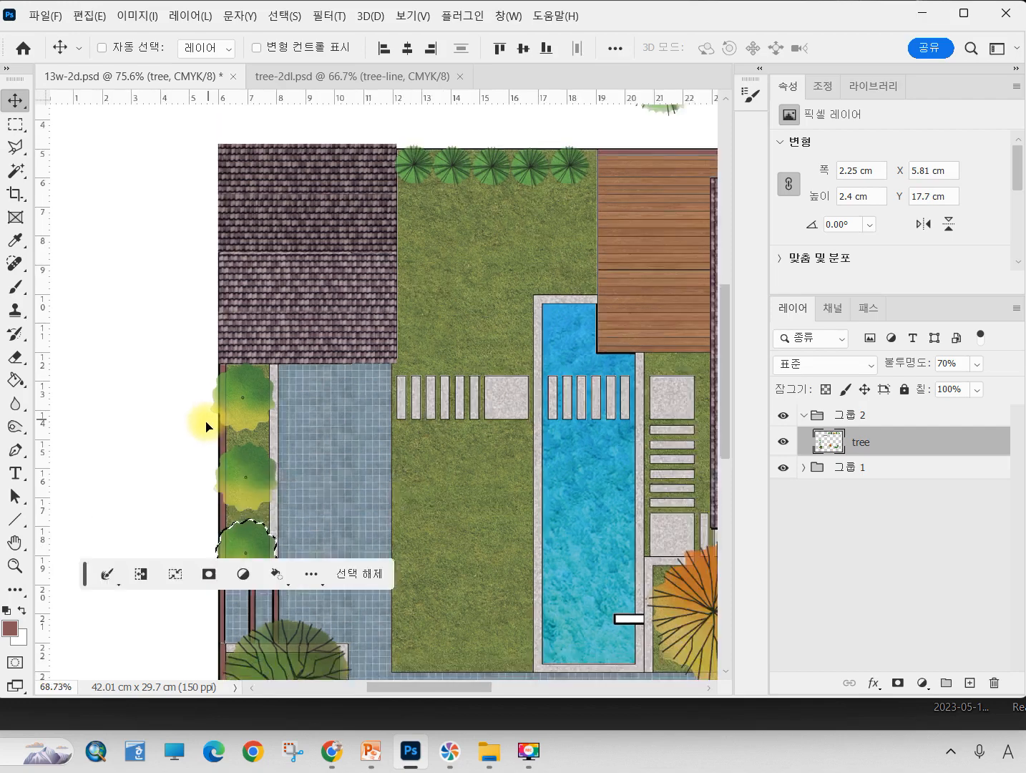
- Place another copy of the light green tree on the lawn below the wooden deck, beside the small spiky trees, and deselect it
{"action": "scroll", "coordinate": [205, 447], "scroll_direction": "down", "scroll_amount": 1}
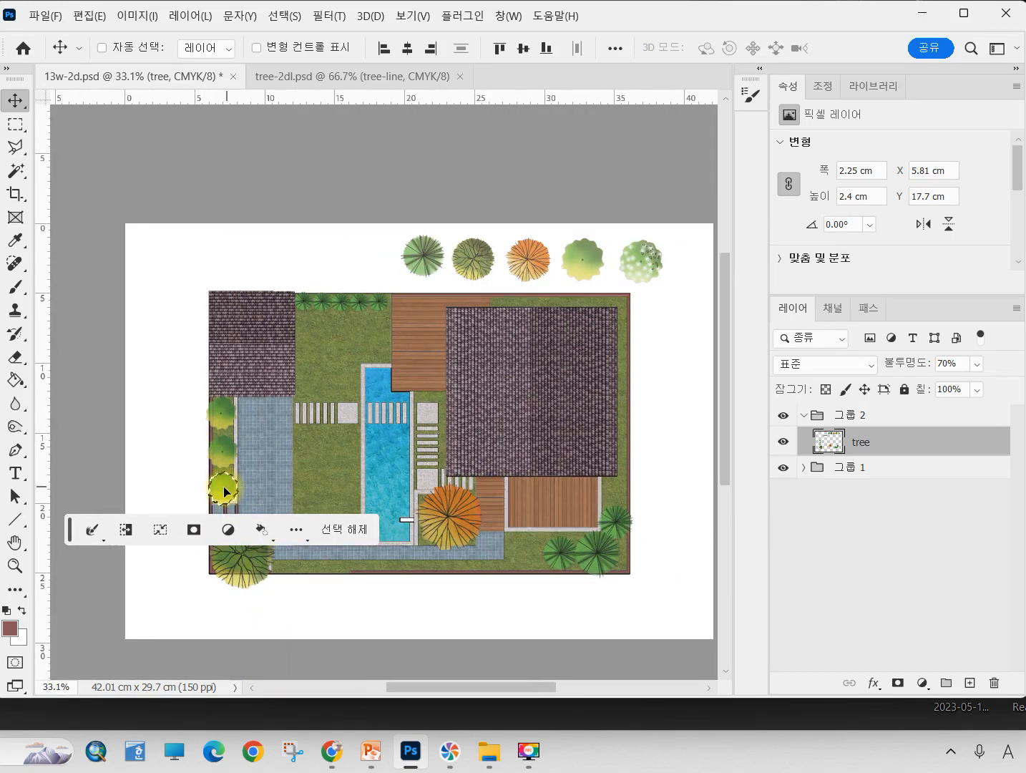
{"action": "left_click_drag", "start_coordinate": [224, 491], "coordinate": [525, 560], "text": "alt"}
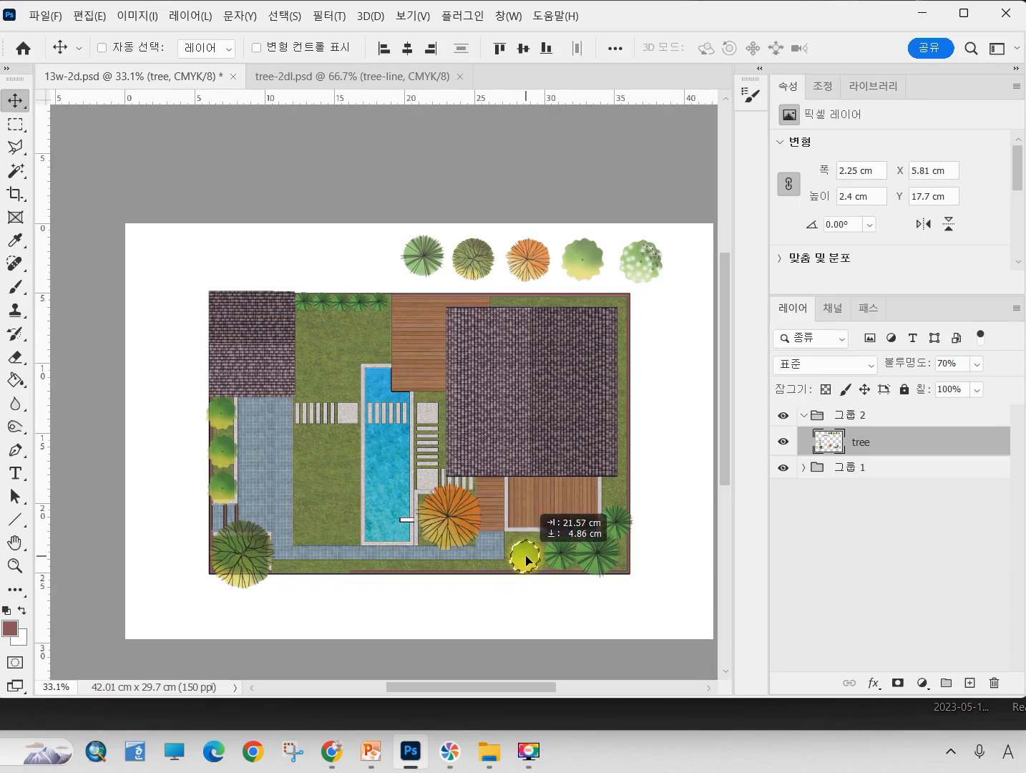
{"action": "left_click_drag", "start_coordinate": [526, 562], "coordinate": [521, 562], "text": "alt"}
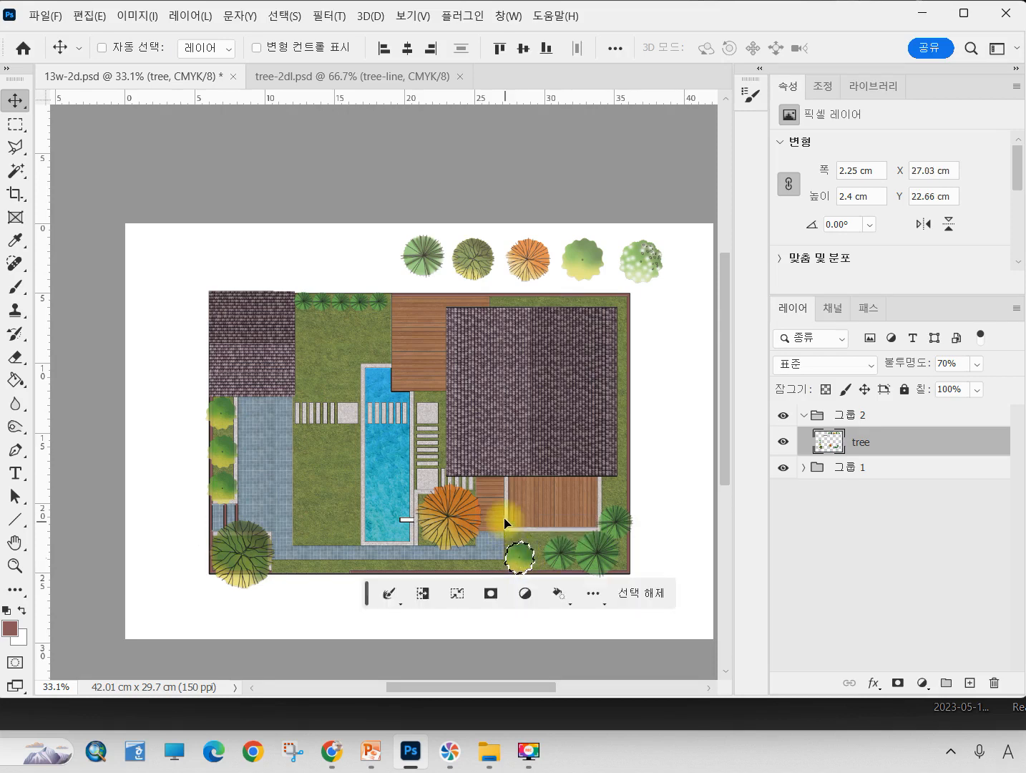
{"action": "key", "text": "ctrl+d"}
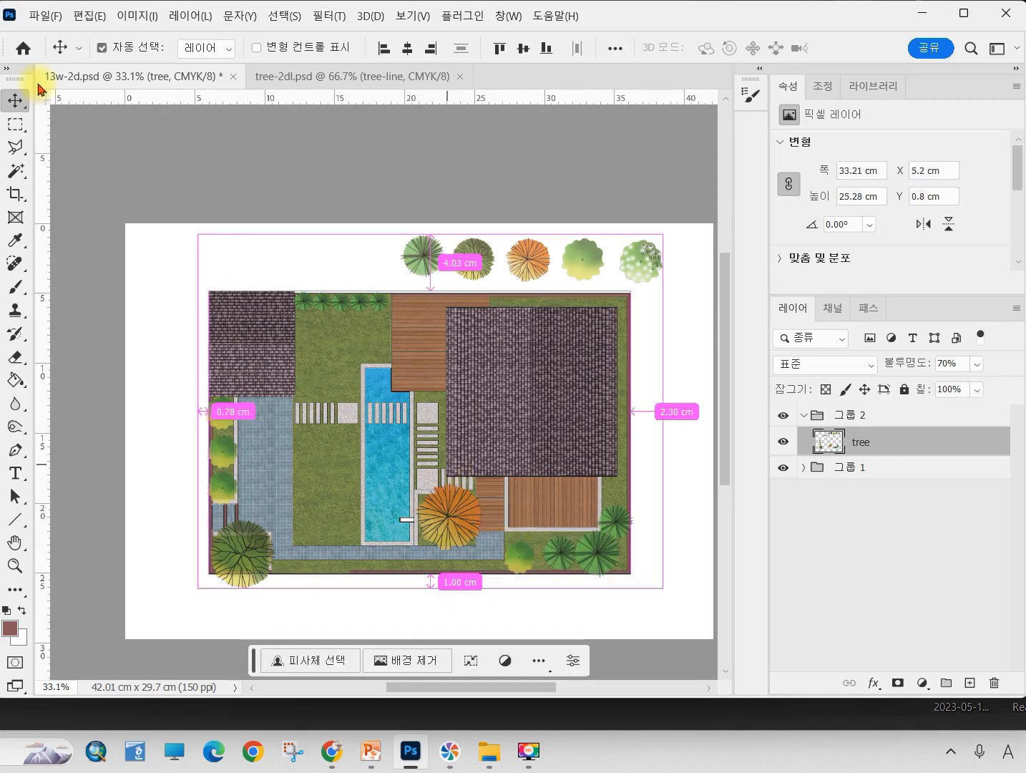
- Copy the white-flowered sample tree to the plan's lower edge and reduce the copy to about 1.61 by 1.63 cm
{"action": "left_click", "coordinate": [15, 123]}
{"action": "left_click_drag", "start_coordinate": [618, 231], "coordinate": [680, 294]}
{"action": "left_click", "coordinate": [16, 100]}
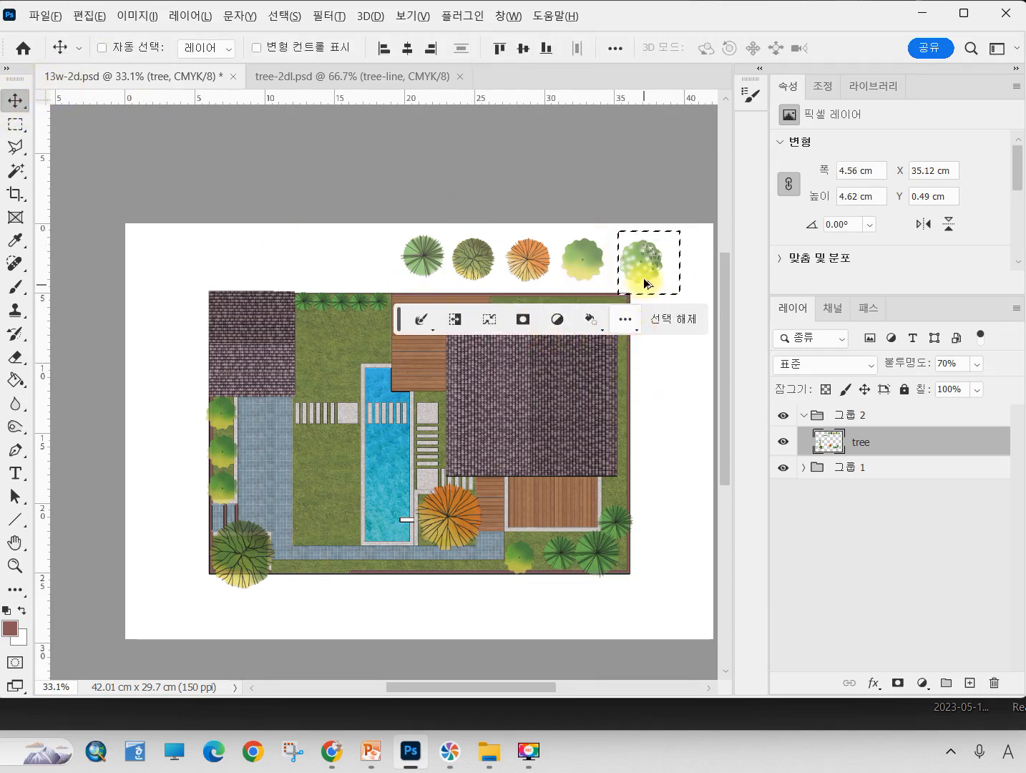
{"action": "left_click_drag", "start_coordinate": [646, 261], "coordinate": [481, 558]}
{"action": "key", "text": "ctrl+t"}
{"action": "key", "text": "Return"}
- Shrink the white-flowered tree to about 0.8 by 0.78 cm and position it on the lower lawn strip beside the light green tree
{"action": "scroll", "coordinate": [461, 590], "scroll_direction": "up", "scroll_amount": 5}
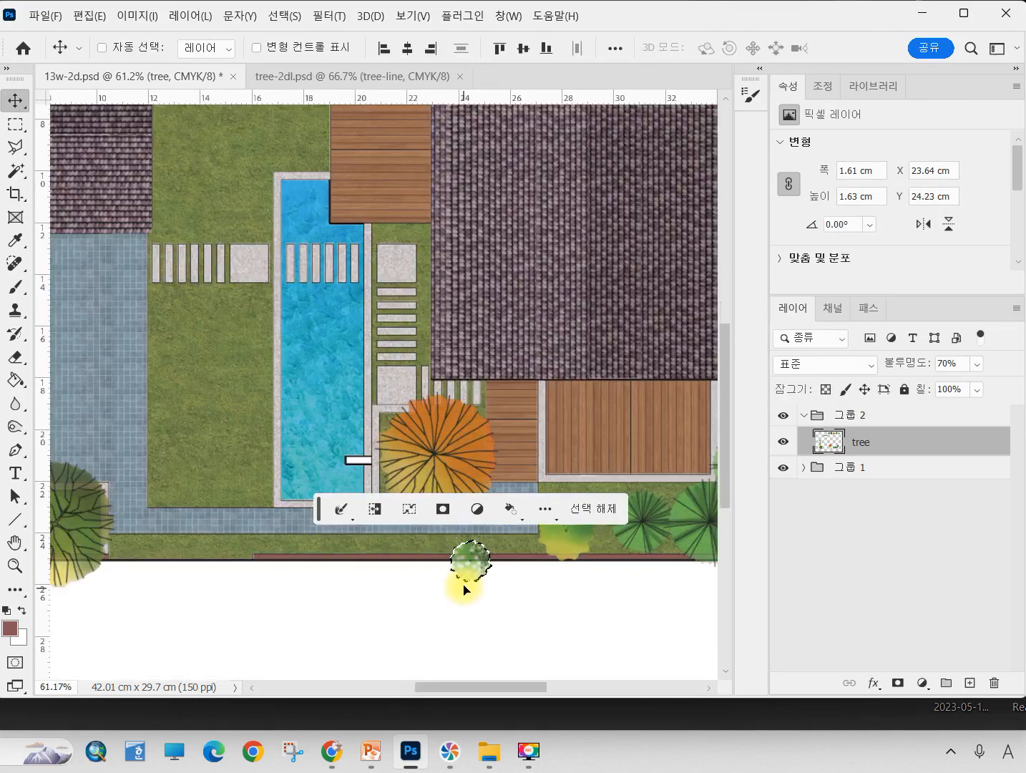
{"action": "key", "text": "ctrl+t"}
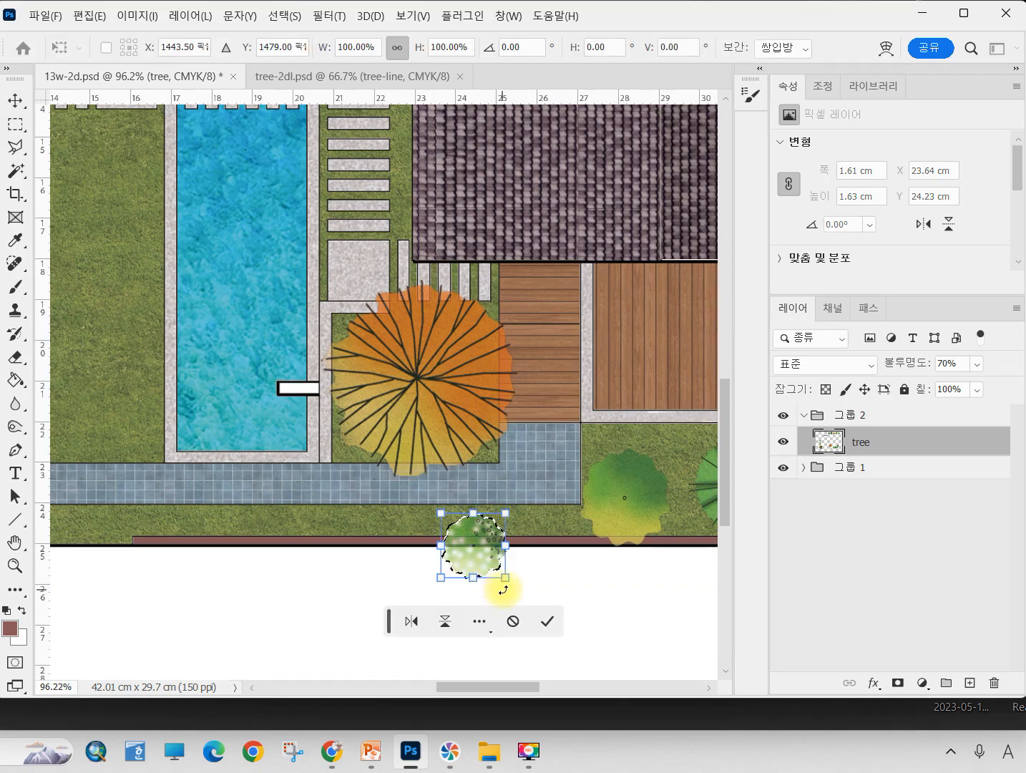
{"action": "left_click_drag", "start_coordinate": [505, 577], "coordinate": [556, 522]}
{"action": "key", "text": "Return"}
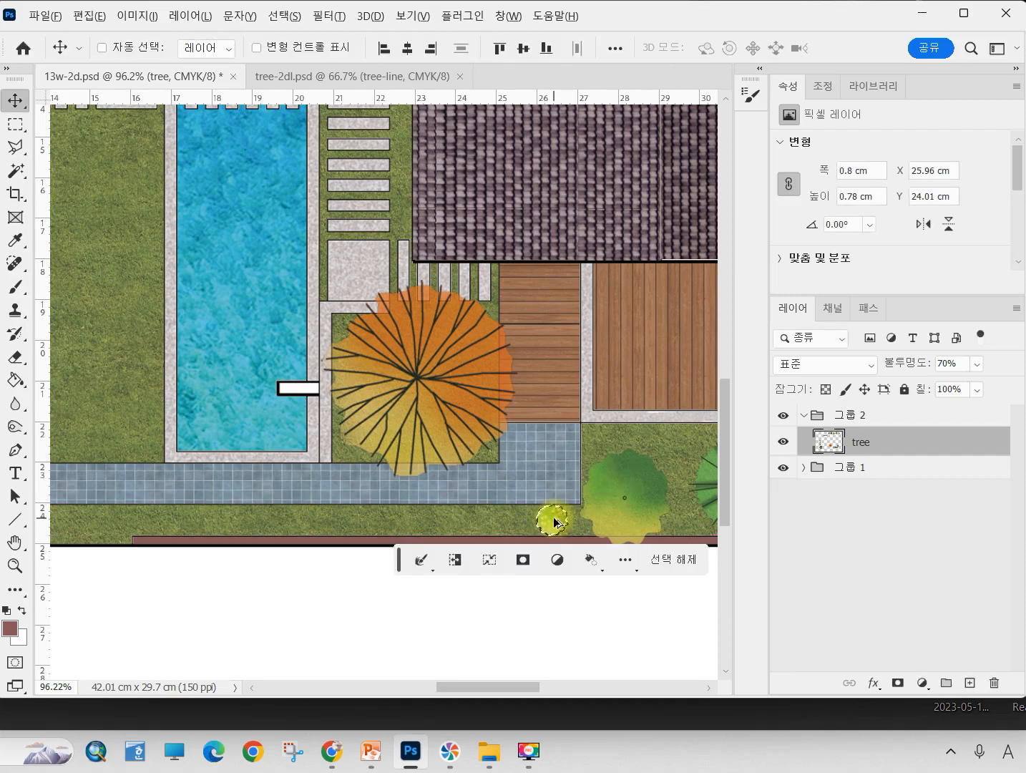
- Duplicate the small white-flowered shrub in groups along the lower lawn strip and just below the large wooden deck
{"action": "left_click_drag", "start_coordinate": [553, 522], "coordinate": [484, 521]}
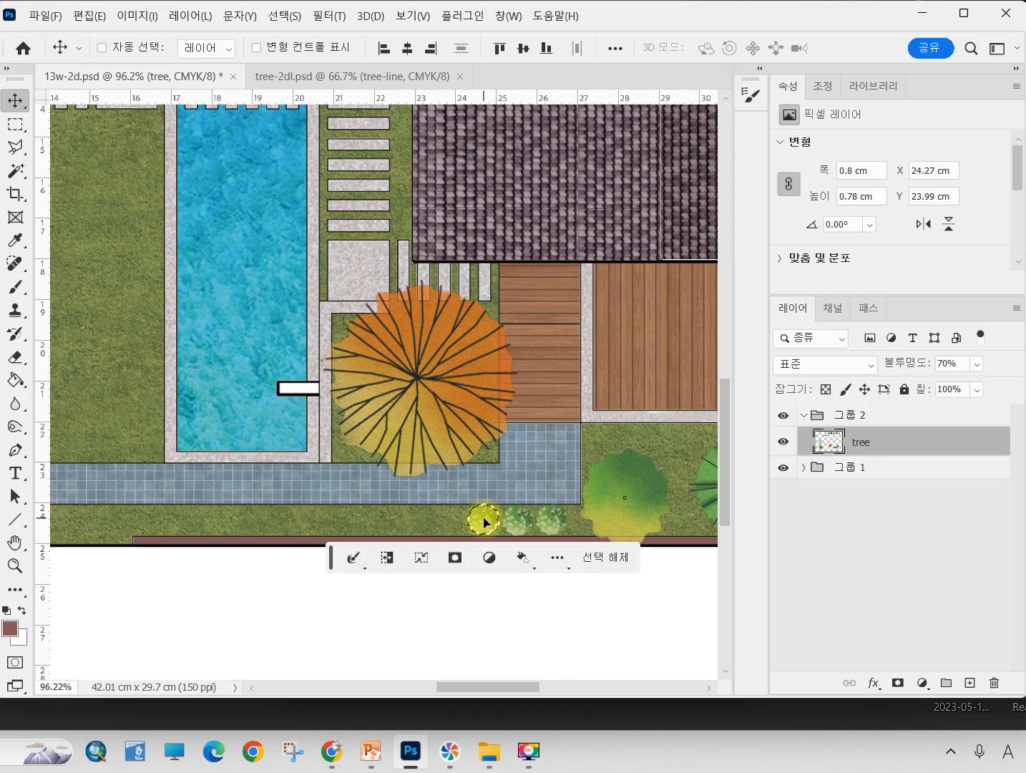
{"action": "scroll", "coordinate": [484, 522], "scroll_direction": "down", "scroll_amount": 2}
{"action": "left_click_drag", "start_coordinate": [485, 516], "coordinate": [562, 464]}
{"action": "left_click_drag", "start_coordinate": [561, 465], "coordinate": [624, 467]}
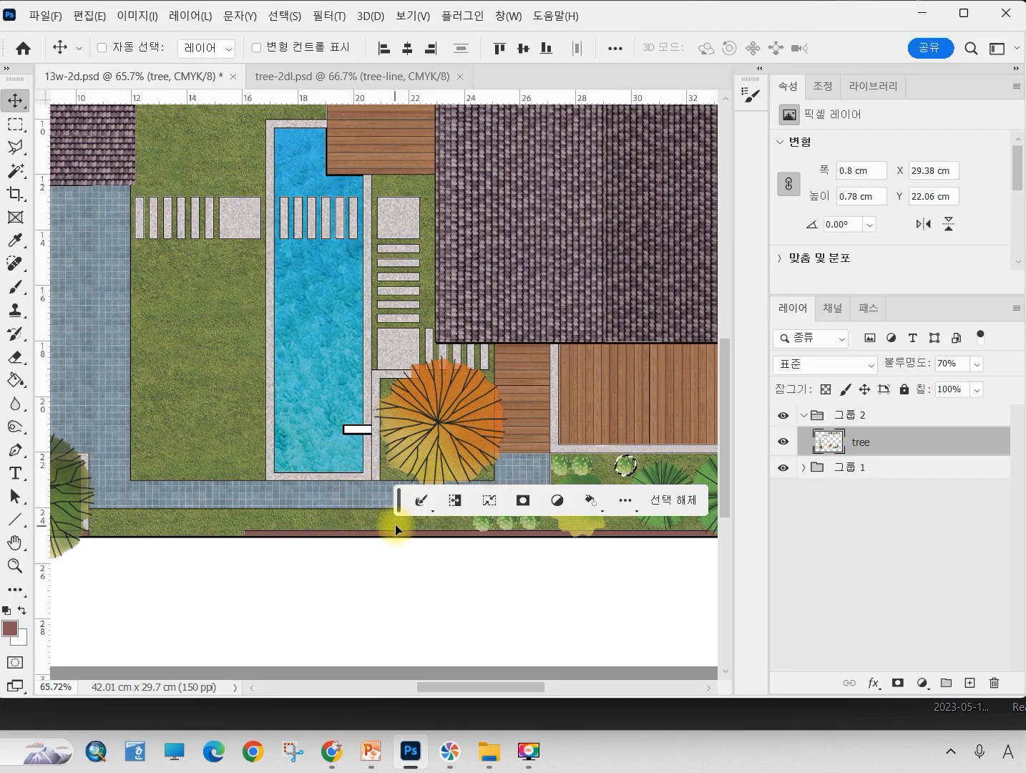
{"action": "left_click_drag", "start_coordinate": [623, 469], "coordinate": [376, 527]}
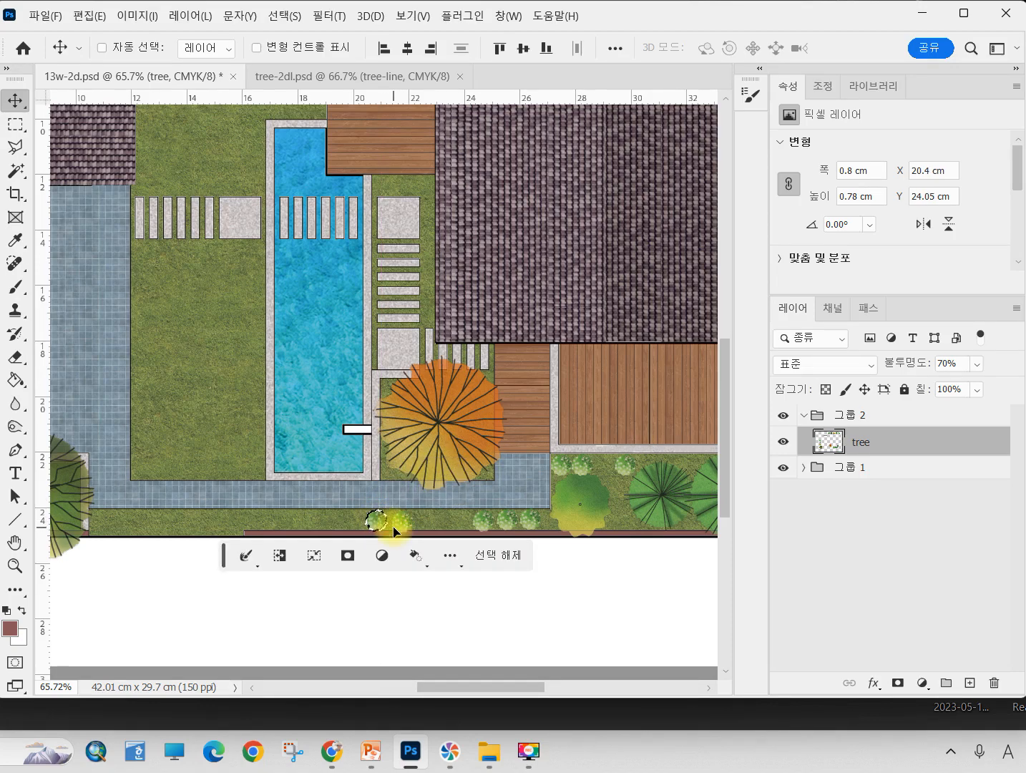
- Move the second small white-flowered shrub below the orange tree level with its neighbour, at about X 21.52 and Y 24.05 cm, and deselect it
{"action": "scroll", "coordinate": [397, 532], "scroll_direction": "up", "scroll_amount": 5}
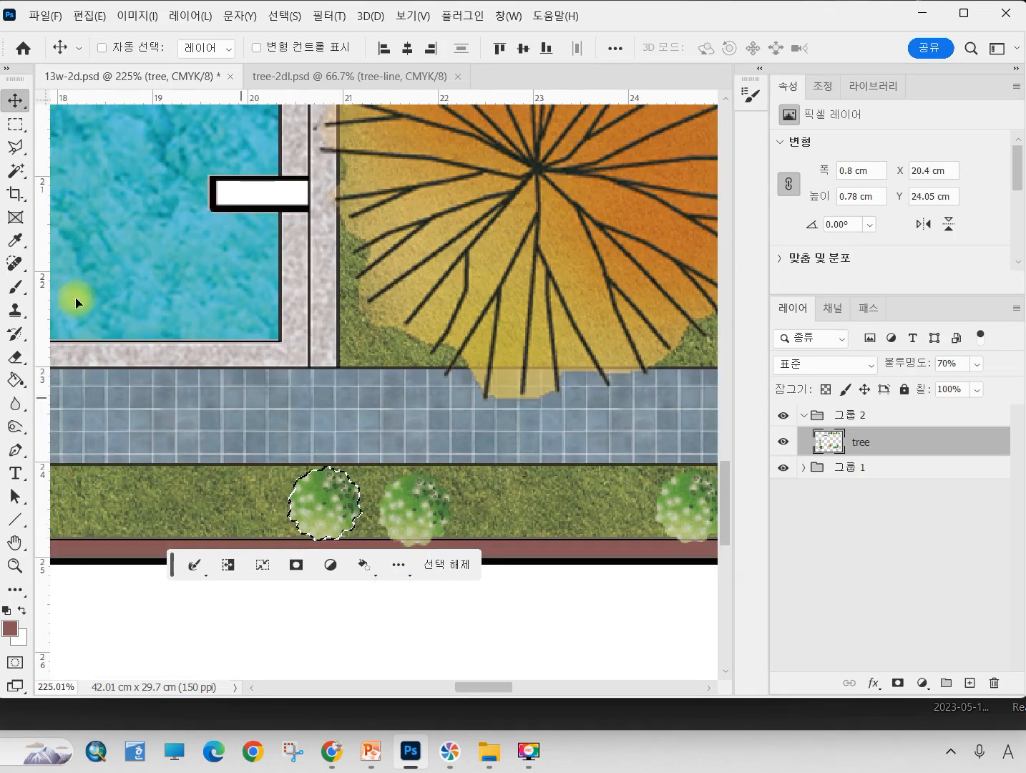
{"action": "left_click", "coordinate": [22, 129]}
{"action": "mouse_move", "coordinate": [251, 417]}
{"action": "left_mouse_down"}
{"action": "mouse_move", "coordinate": [321, 508]}
{"action": "mouse_move", "coordinate": [476, 569]}
{"action": "left_mouse_up"}
{"action": "left_click", "coordinate": [367, 478]}
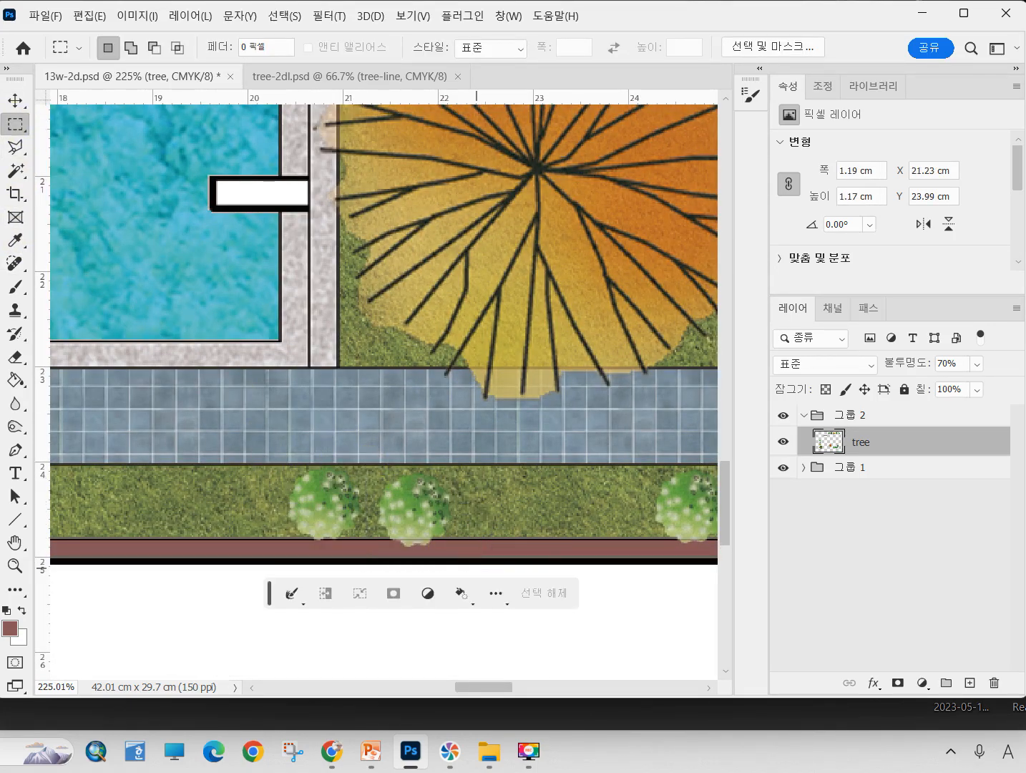
{"action": "left_click", "coordinate": [15, 101]}
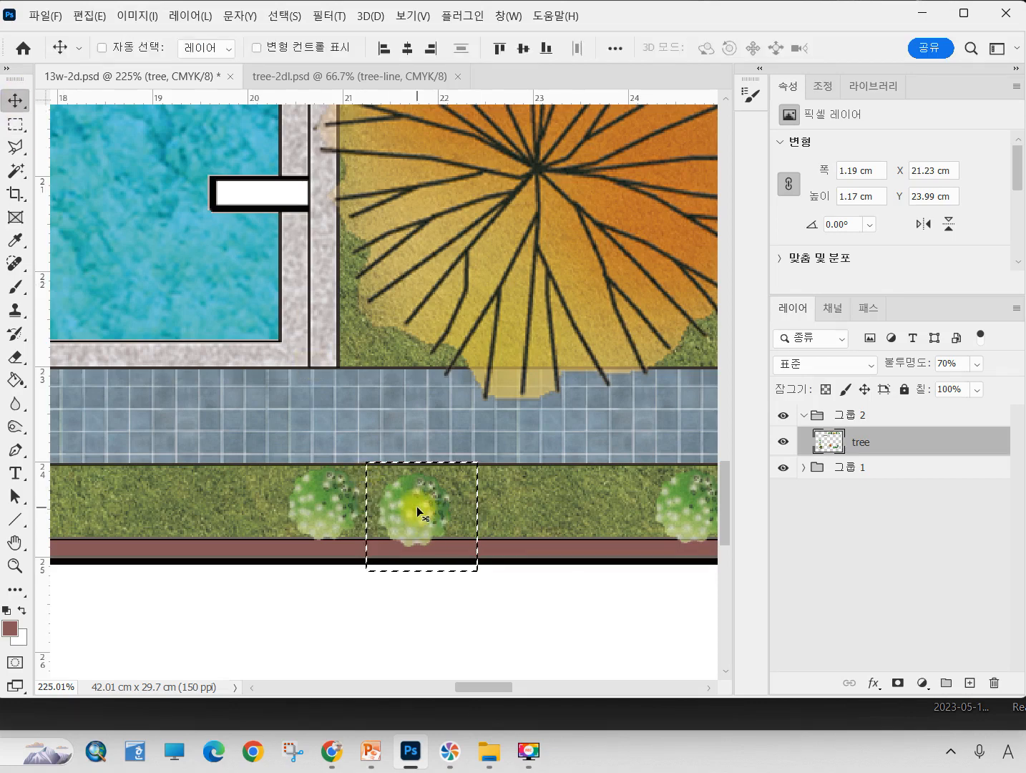
{"action": "left_click_drag", "start_coordinate": [416, 508], "coordinate": [422, 505]}
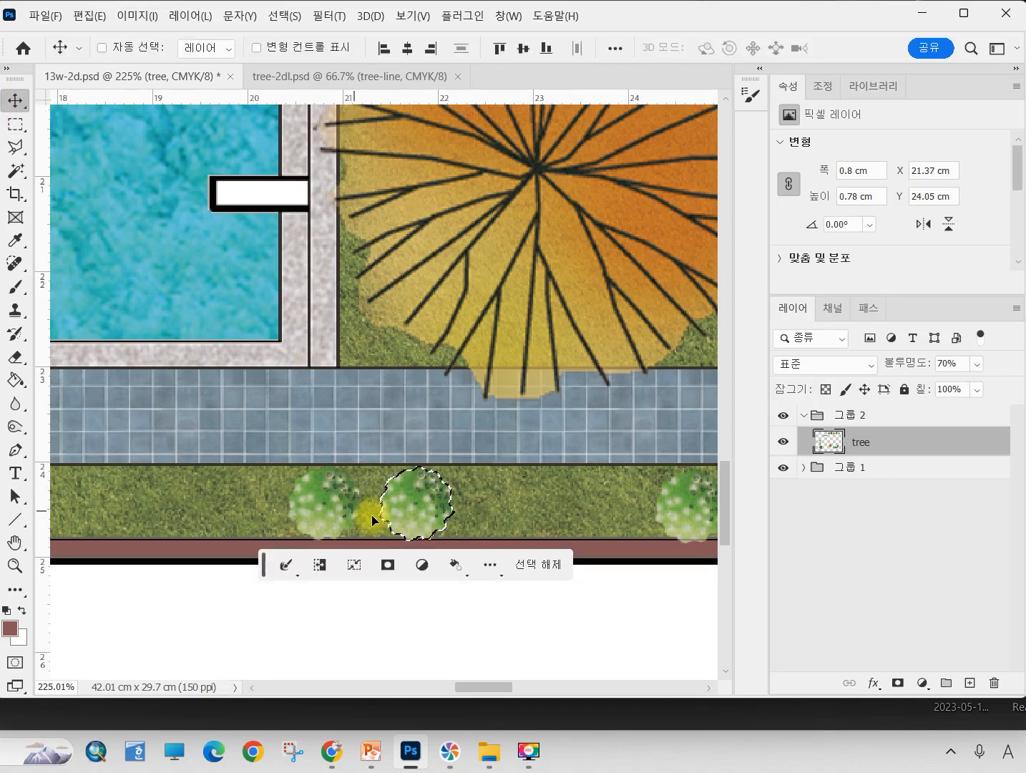
{"action": "left_click", "coordinate": [15, 130]}
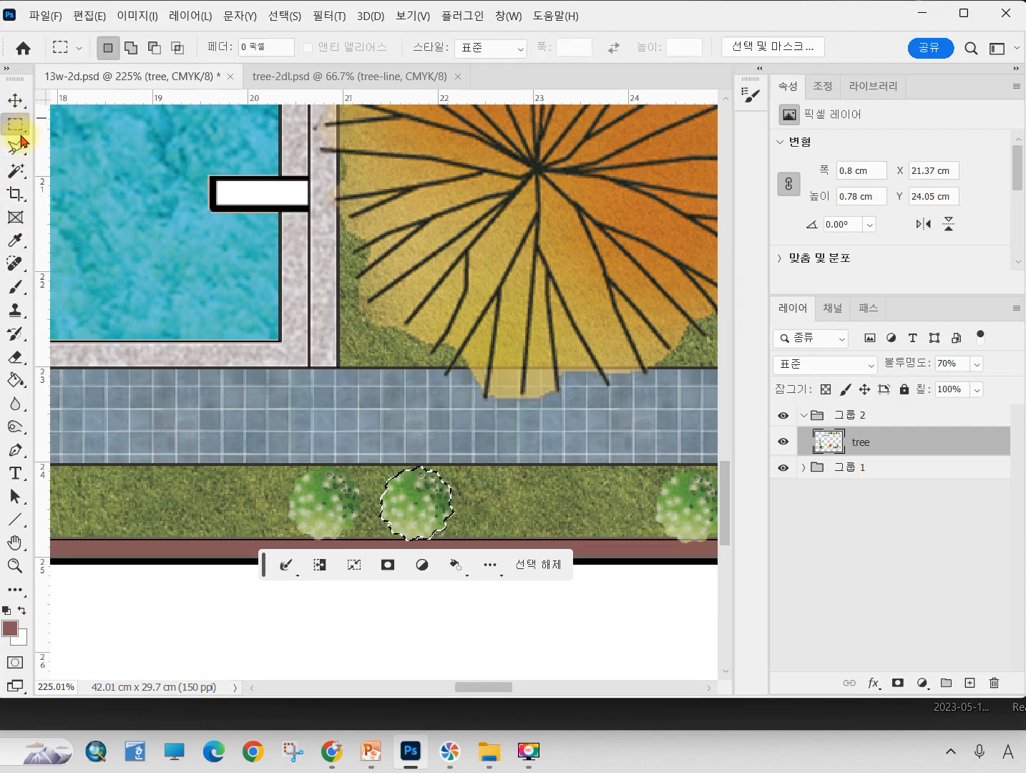
{"action": "mouse_move", "coordinate": [442, 505]}
{"action": "left_mouse_down"}
{"action": "mouse_move", "coordinate": [485, 506]}
{"action": "mouse_move", "coordinate": [456, 504]}
{"action": "left_mouse_up"}
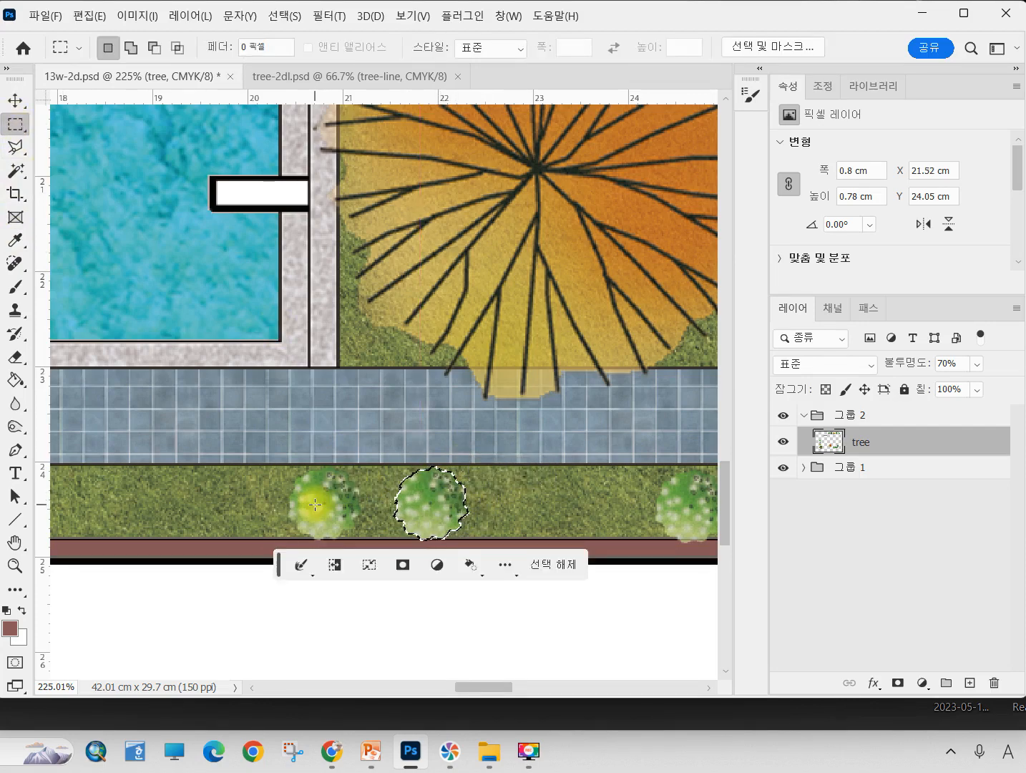
{"action": "left_click", "coordinate": [468, 509]}
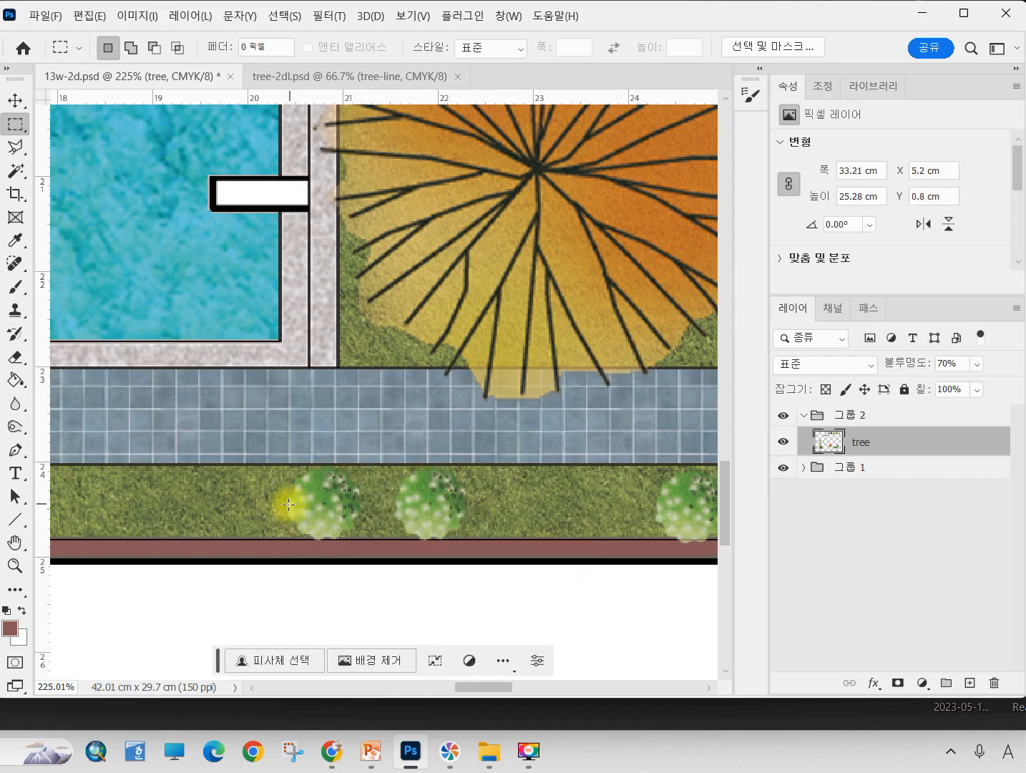
- Copy the row of small spiky trees from the upper lawn edge to the lower lawn strip beside the large dark green tree, and deselect it
{"action": "left_click", "coordinate": [14, 101]}
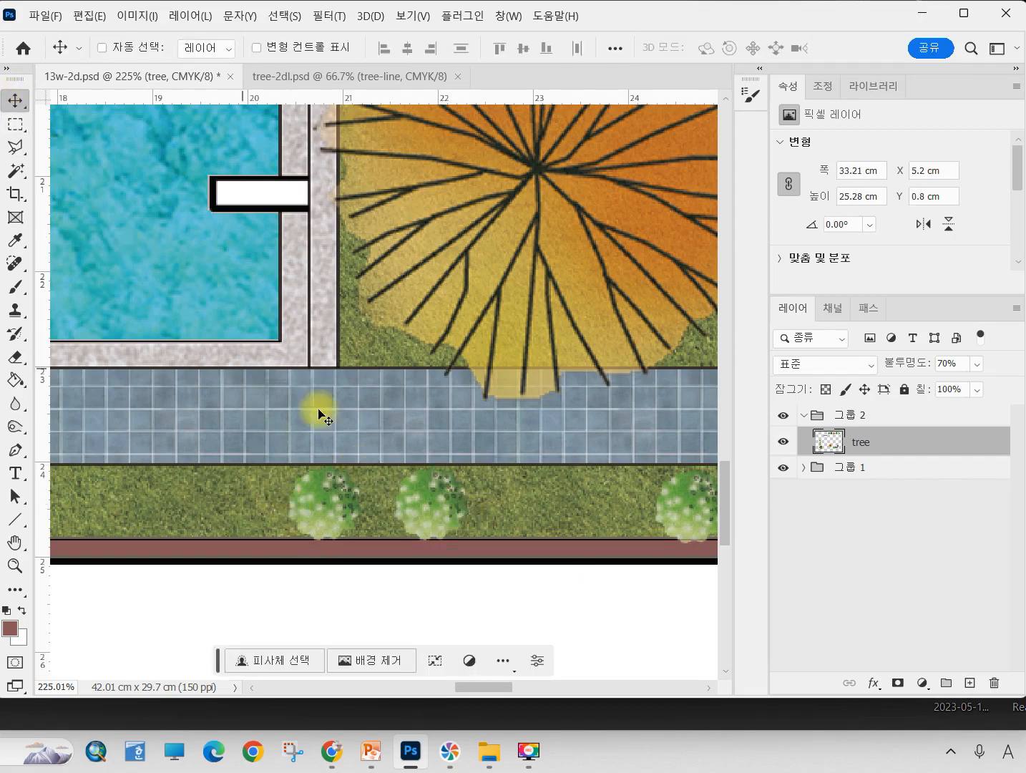
{"action": "scroll", "coordinate": [343, 476], "scroll_direction": "down", "scroll_amount": 4}
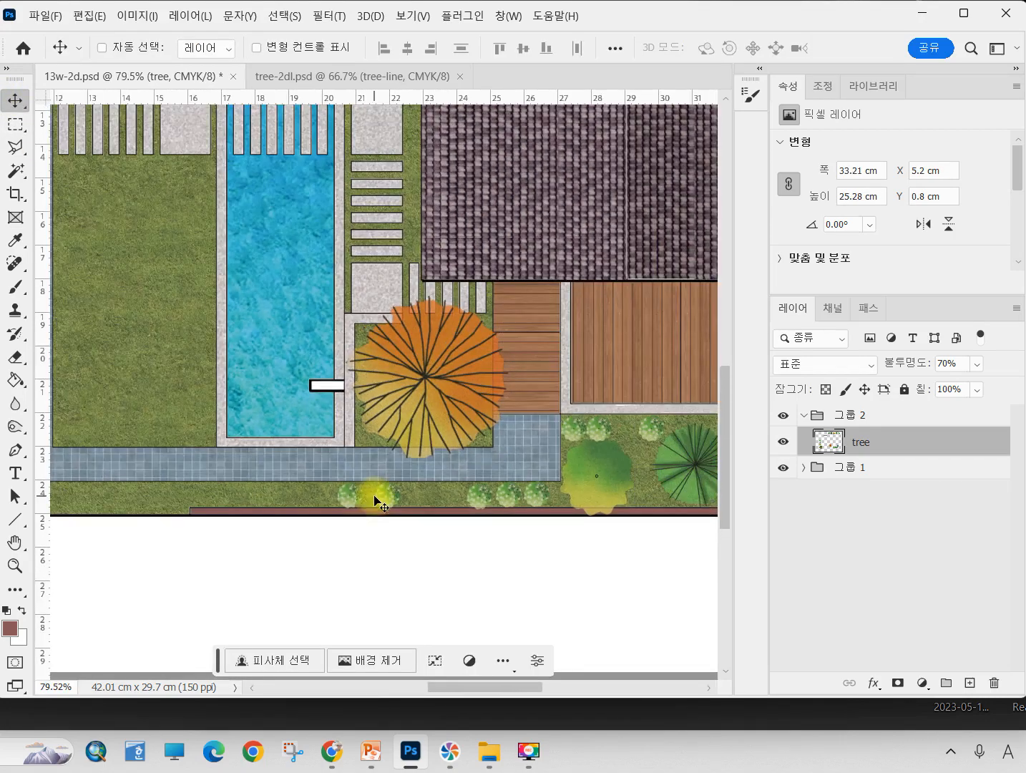
{"action": "scroll", "coordinate": [172, 504], "scroll_direction": "down", "scroll_amount": 2}
{"action": "scroll", "coordinate": [203, 510], "scroll_direction": "down", "scroll_amount": 2}
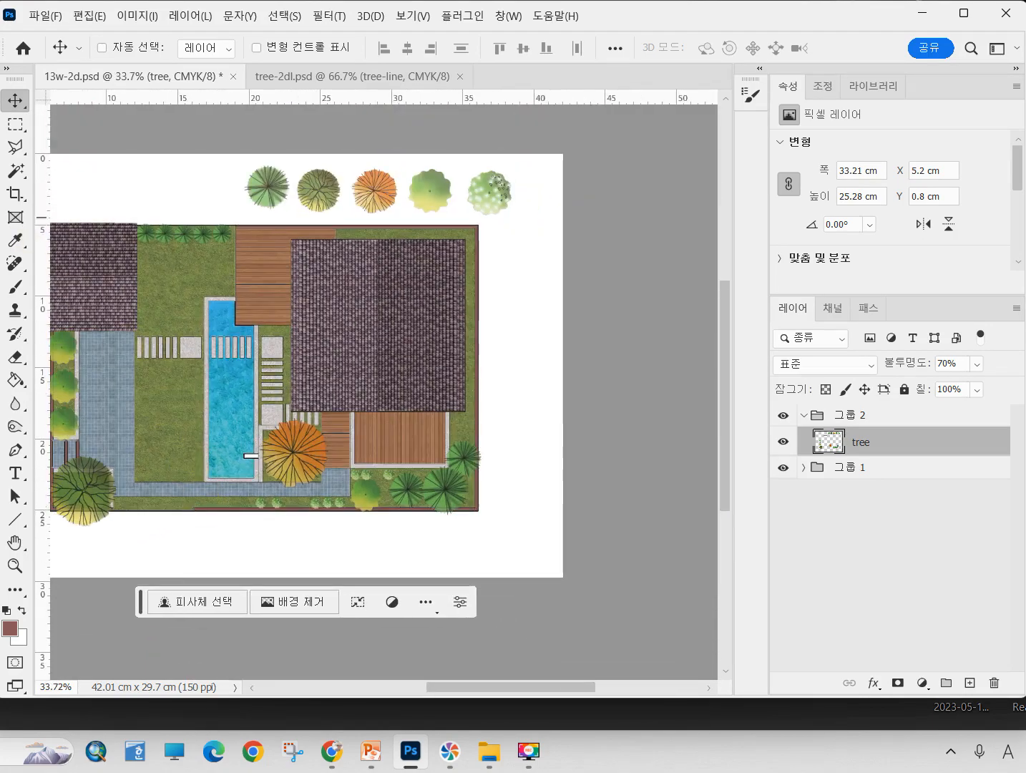
{"action": "left_click", "coordinate": [14, 127]}
{"action": "left_click_drag", "start_coordinate": [126, 210], "coordinate": [249, 269]}
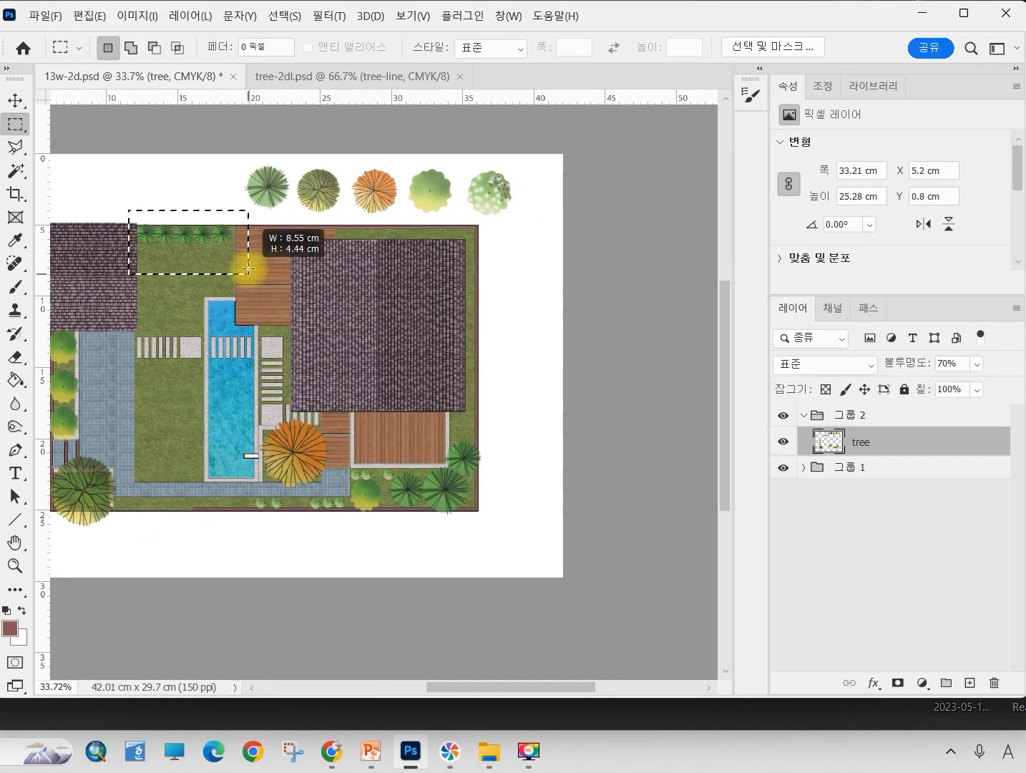
{"action": "left_click", "coordinate": [14, 101]}
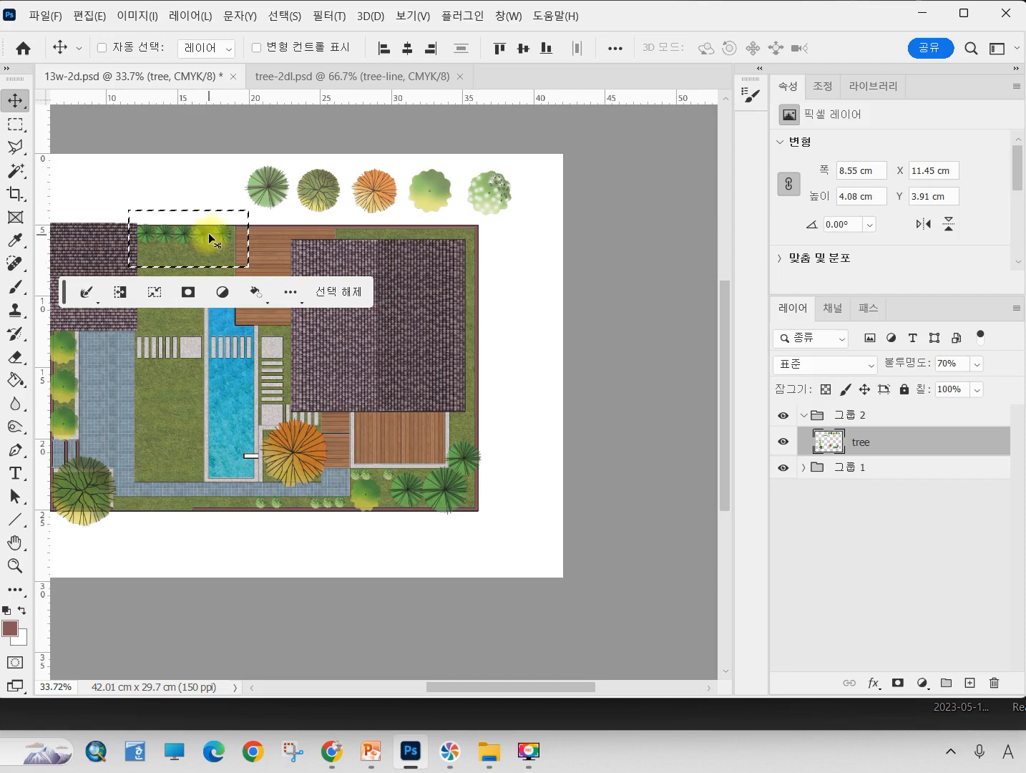
{"action": "left_click_drag", "start_coordinate": [231, 233], "coordinate": [172, 512]}
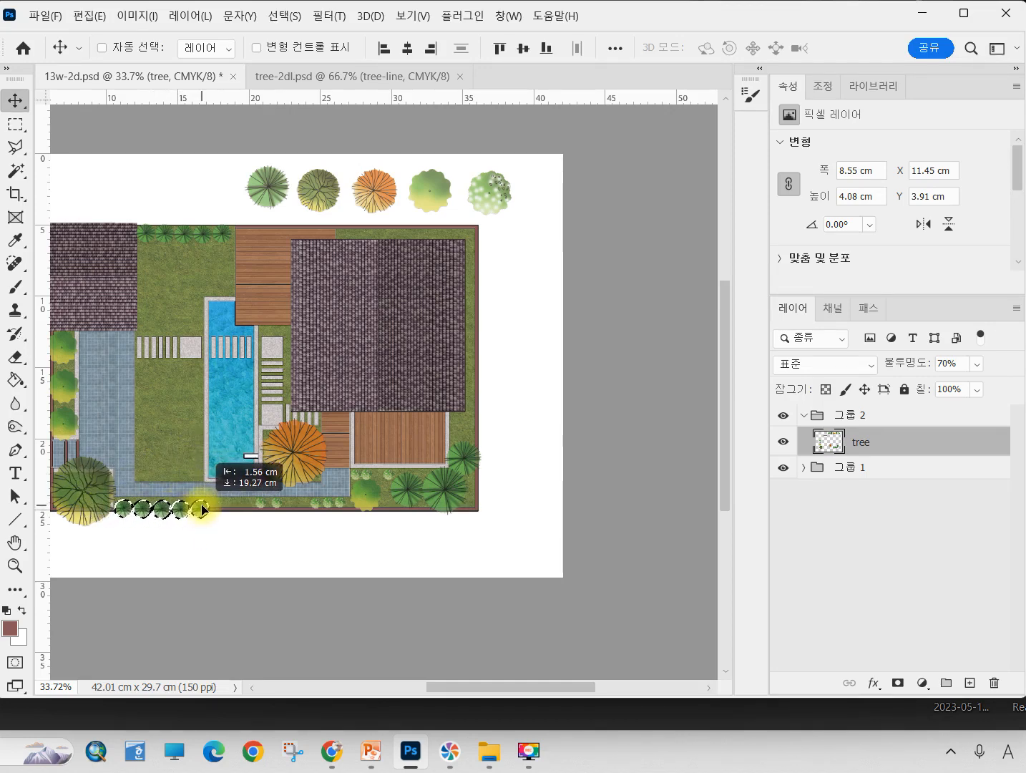
{"action": "left_click_drag", "start_coordinate": [203, 509], "coordinate": [203, 501]}
{"action": "scroll", "coordinate": [186, 530], "scroll_direction": "up", "scroll_amount": 11}
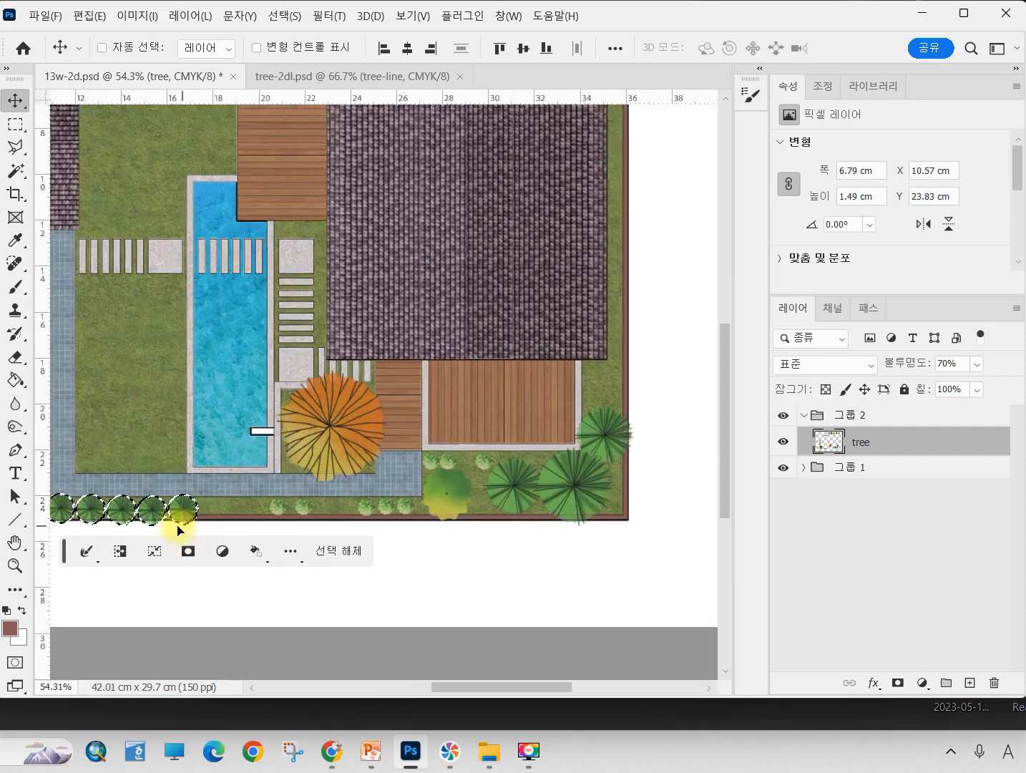
{"action": "scroll", "coordinate": [166, 550], "scroll_direction": "up", "scroll_amount": 3}
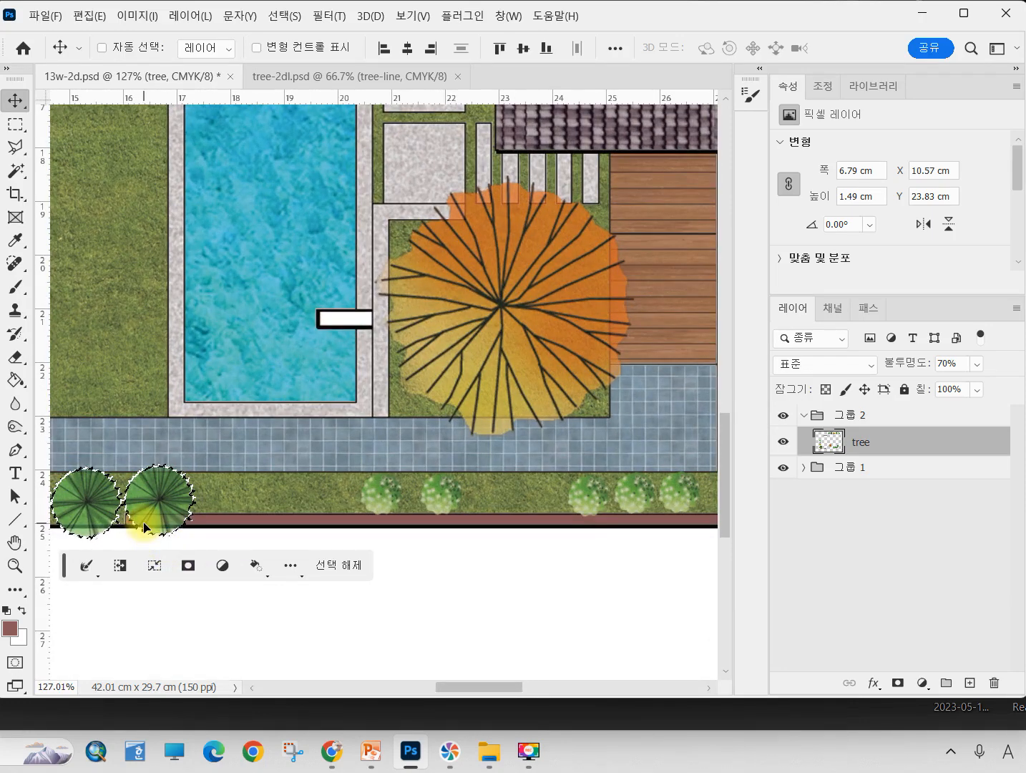
{"action": "key", "text": "ctrl"}
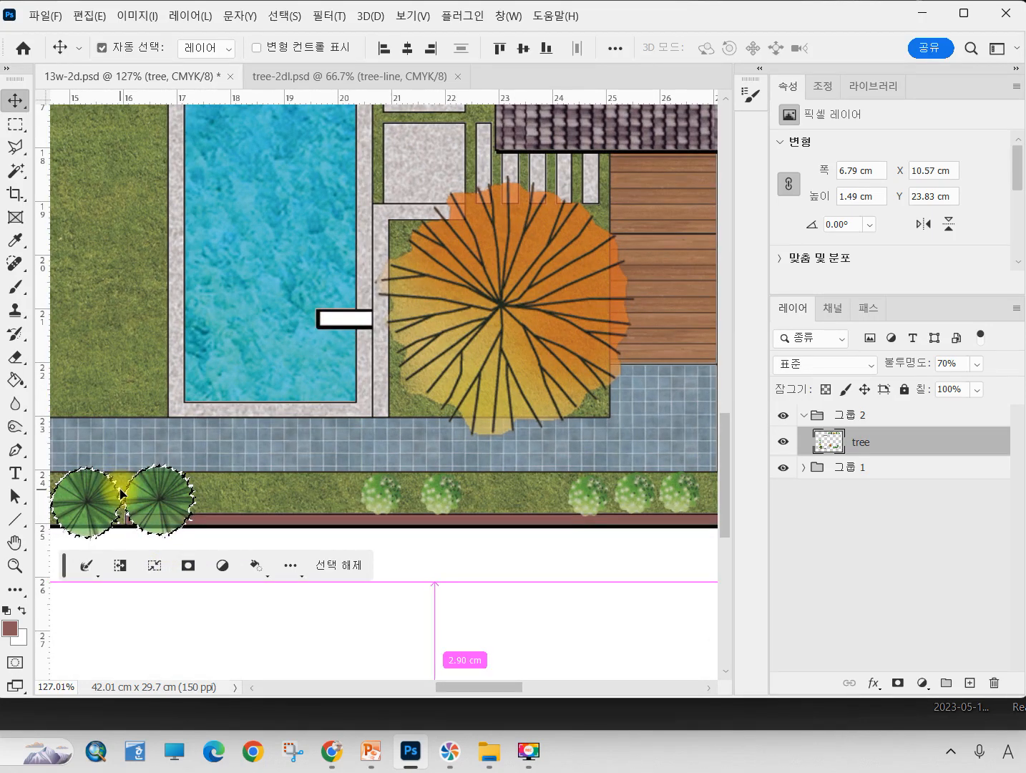
{"action": "key", "text": "ctrl+d"}
- Delete the last spiky tree of the copied row, the one nearest the pool on the lower lawn strip, and clear the selection
{"action": "left_click", "coordinate": [15, 125]}
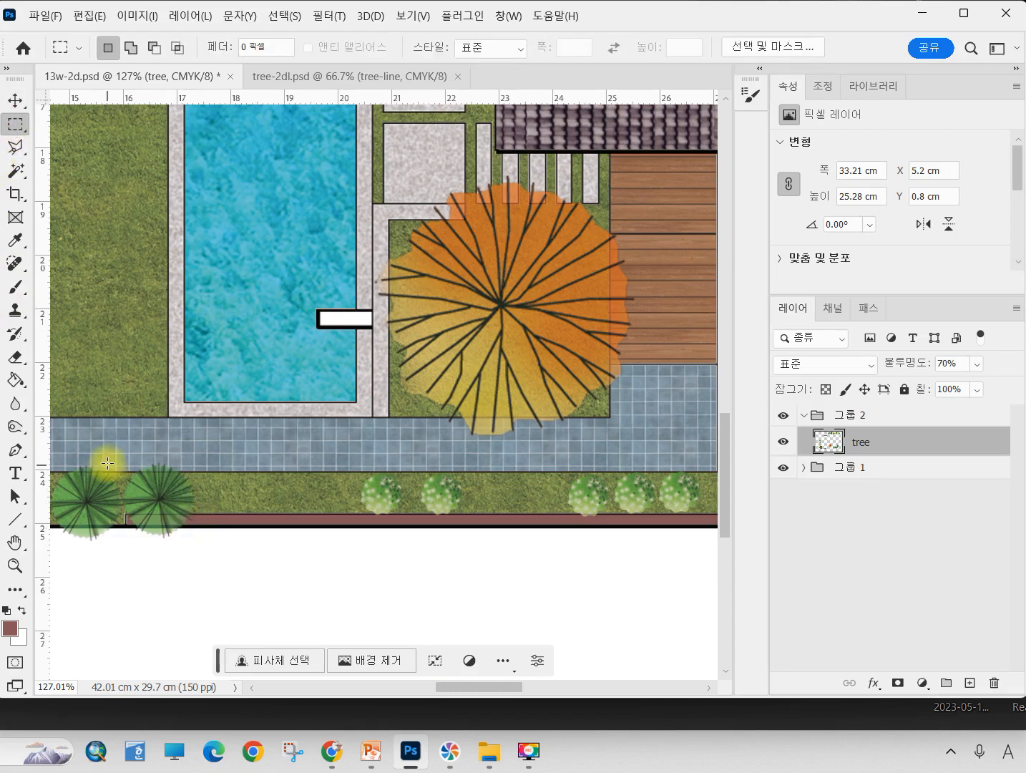
{"action": "left_click_drag", "start_coordinate": [128, 460], "coordinate": [230, 548]}
{"action": "key", "text": "Delete"}
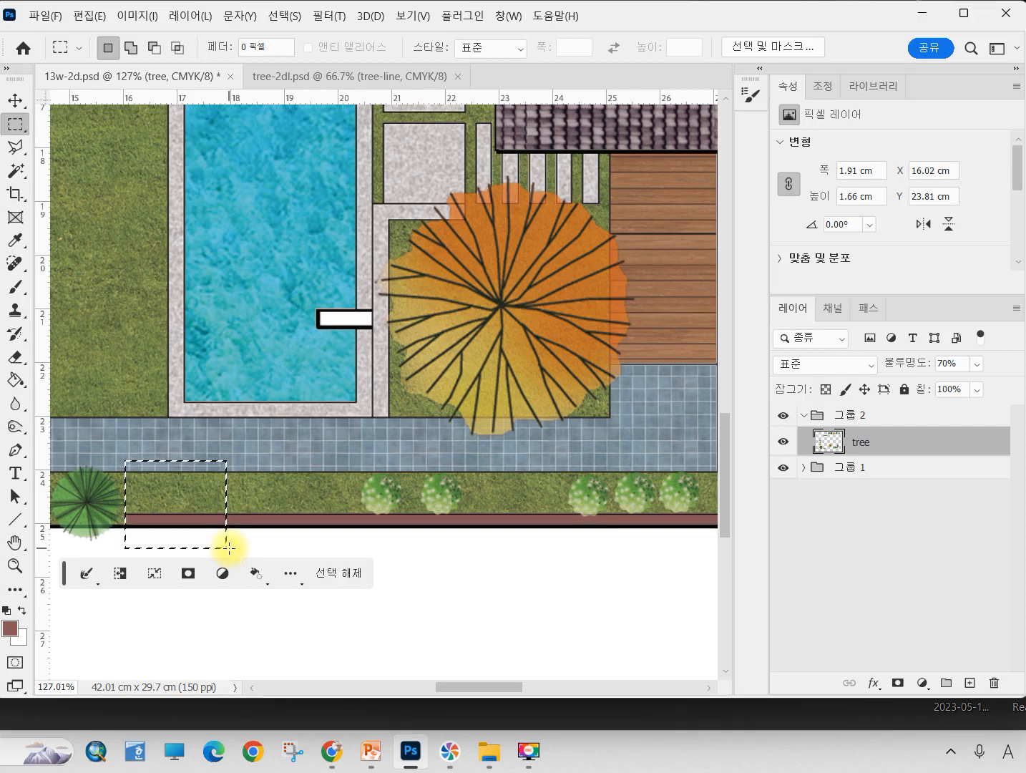
{"action": "key", "text": "ctrl+d"}
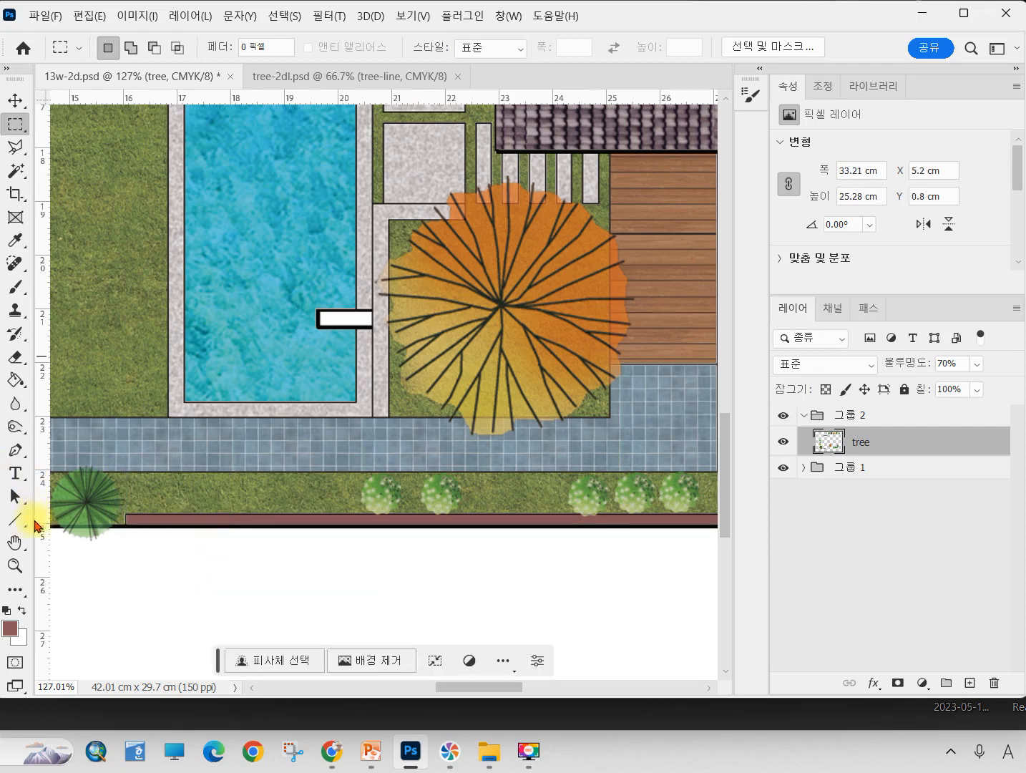
- Delete the row of five sample trees above the plan from the tree layer and clear the selection
{"action": "scroll", "coordinate": [223, 457], "scroll_direction": "down", "scroll_amount": 6}
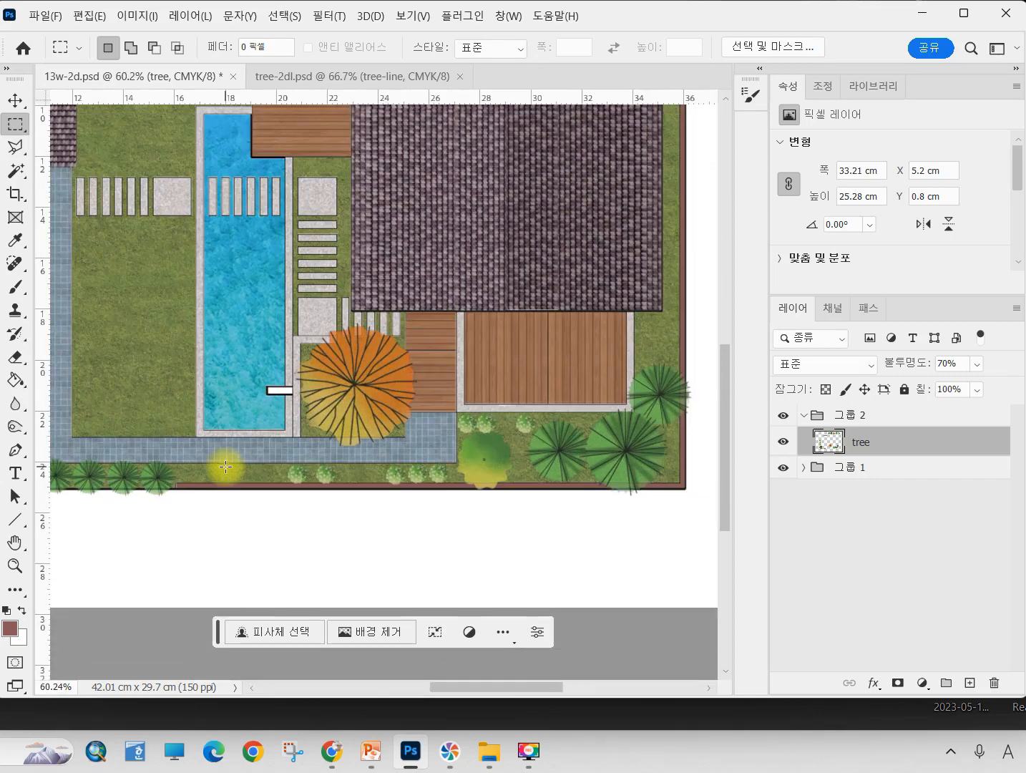
{"action": "scroll", "coordinate": [313, 426], "scroll_direction": "down", "scroll_amount": 1}
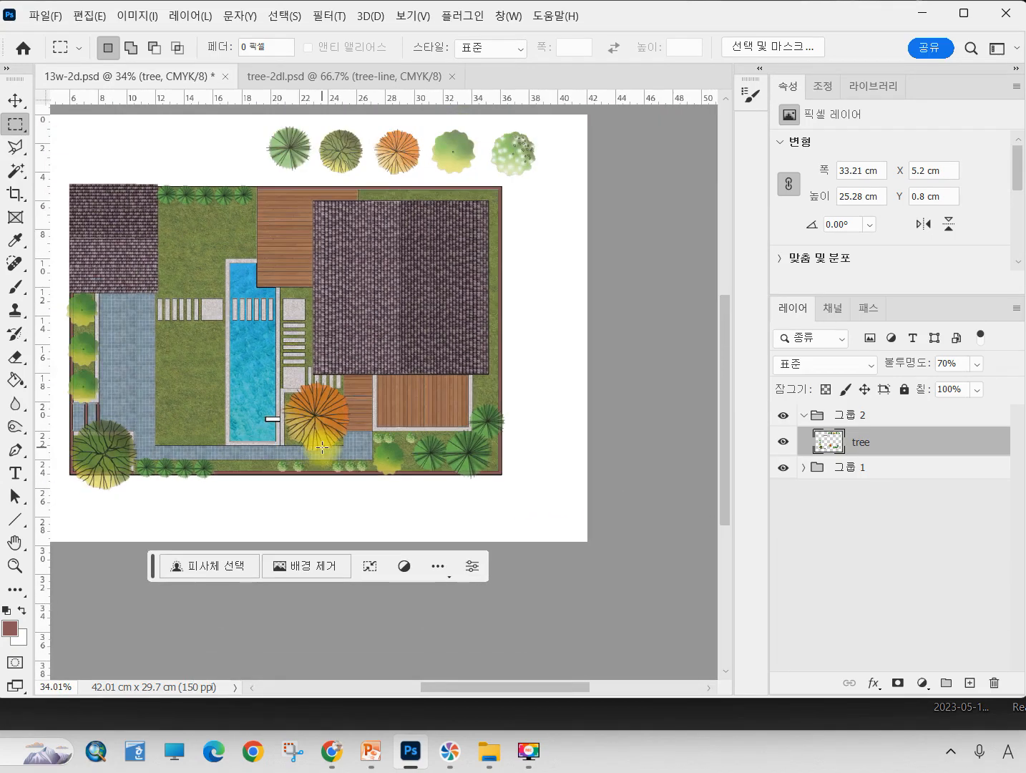
{"action": "scroll", "coordinate": [169, 334], "scroll_direction": "up", "scroll_amount": 1}
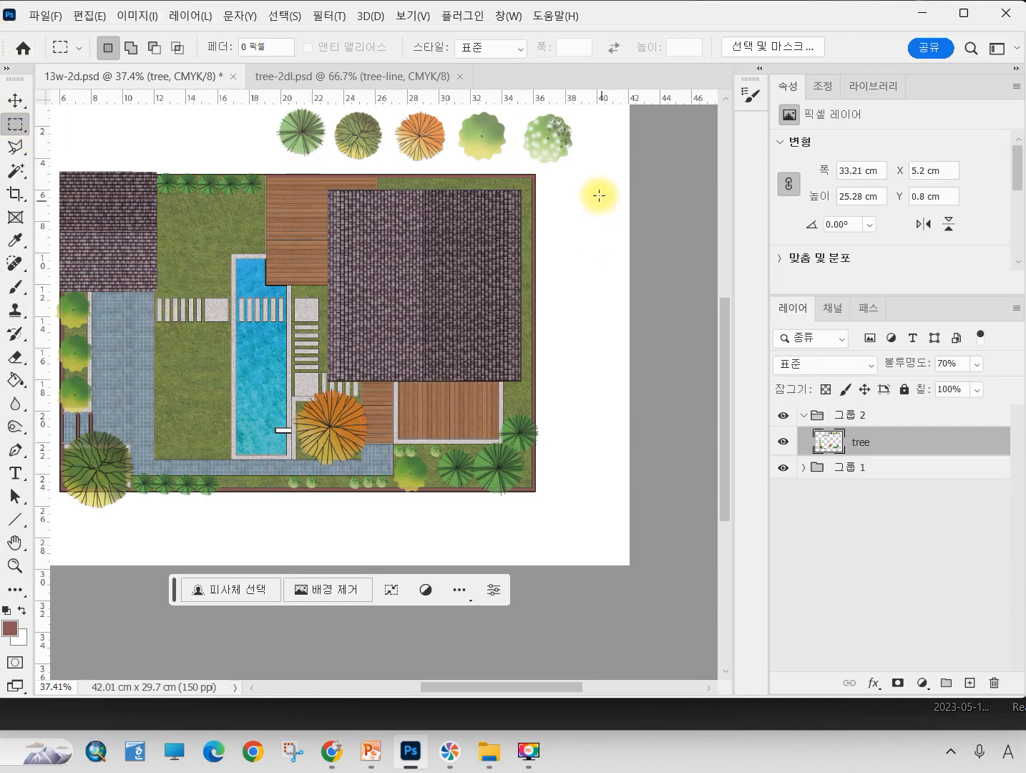
{"action": "left_click_drag", "start_coordinate": [589, 168], "coordinate": [255, 150]}
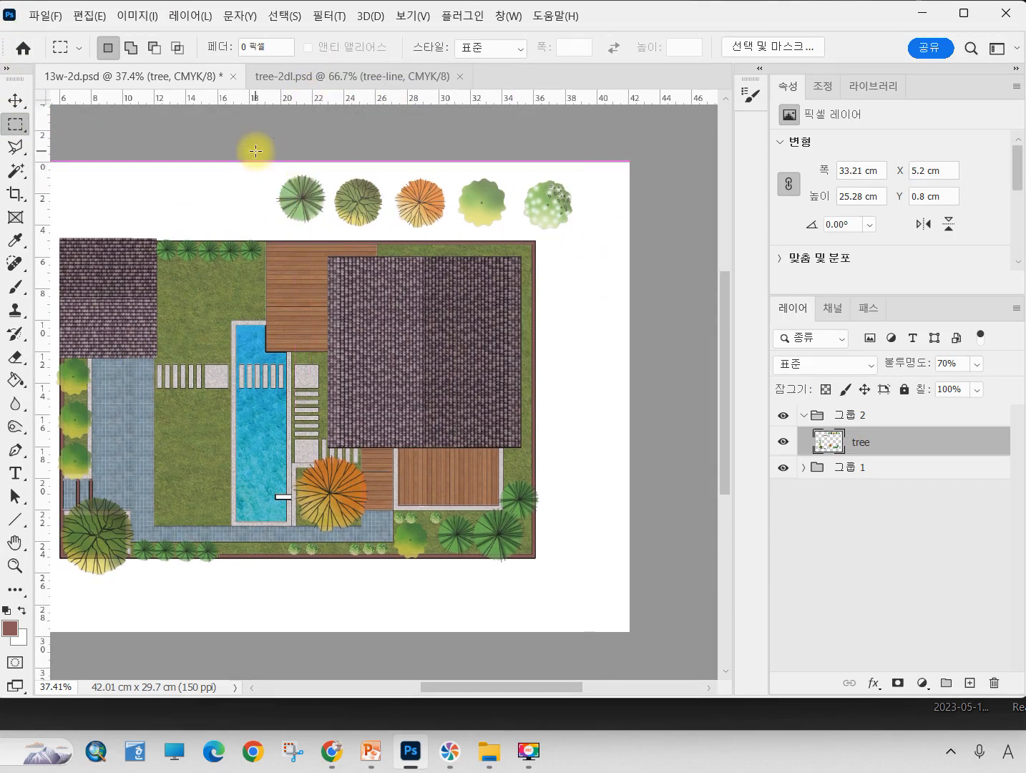
{"action": "key", "text": "Delete"}
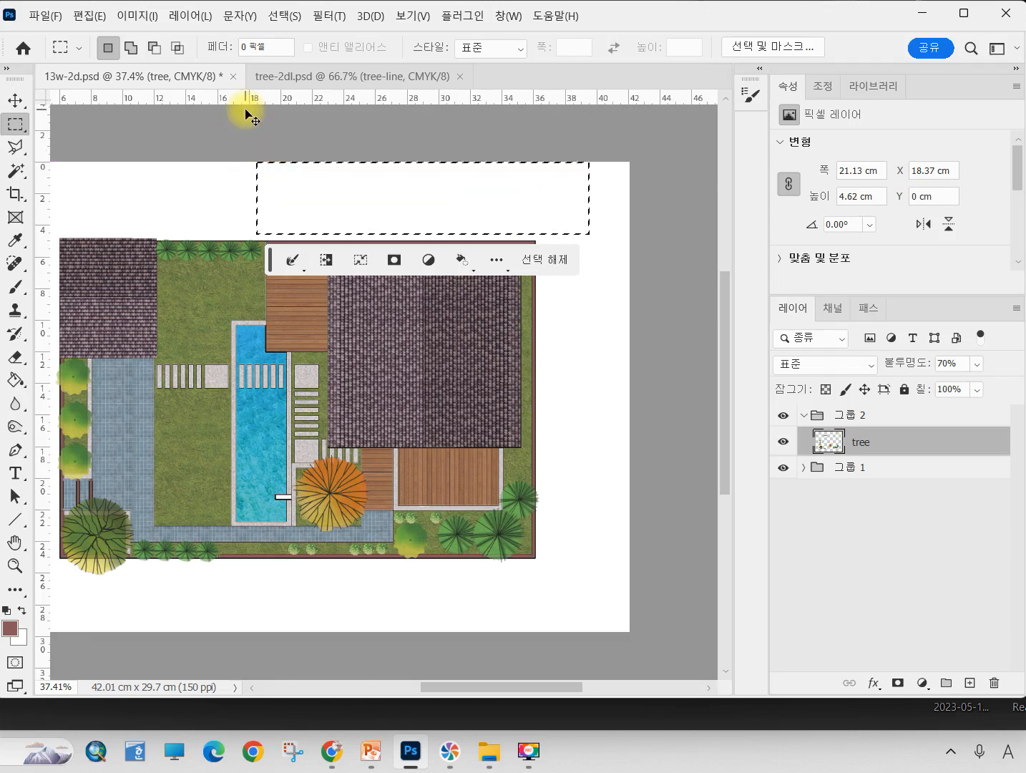
{"action": "key", "text": "ctrl+d"}
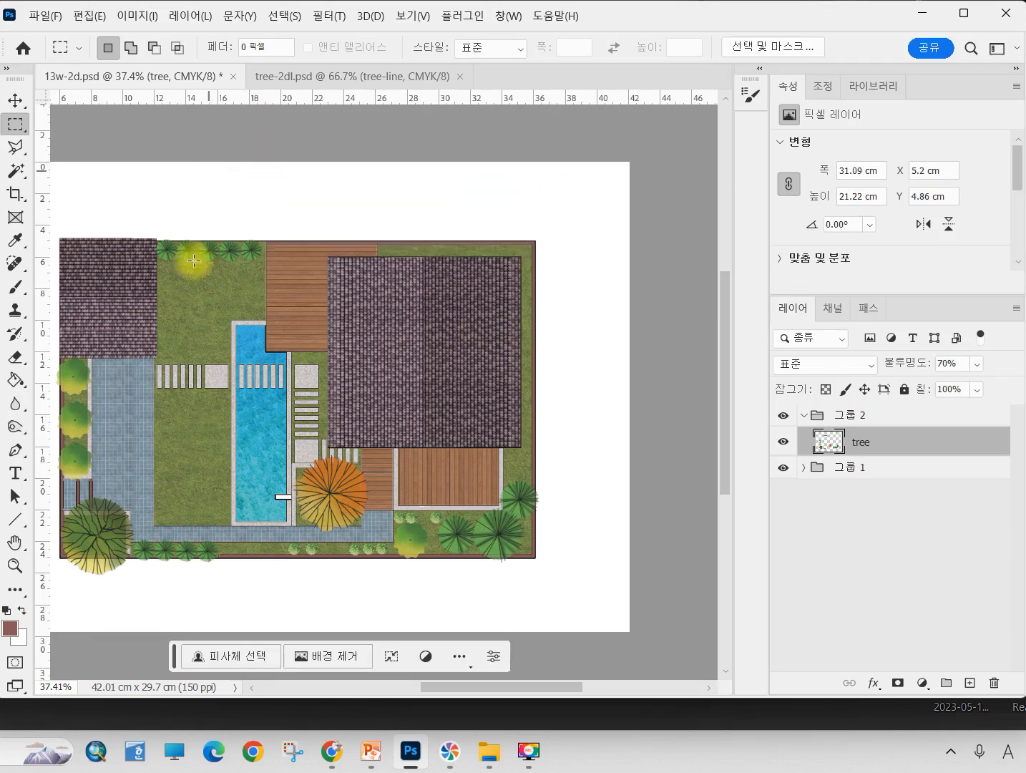
- Add a new layer named 초화류 and place it below the tree layer in 그룹 2
{"action": "left_click", "coordinate": [970, 684]}
{"action": "double_click", "coordinate": [879, 440]}
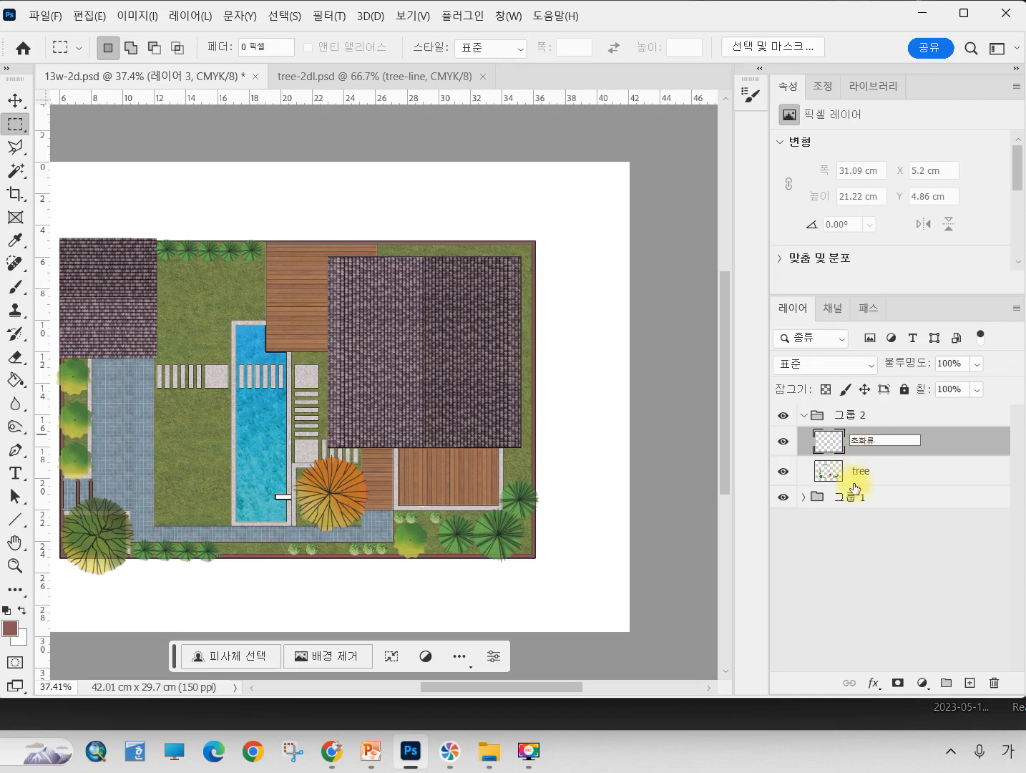
{"action": "left_click", "coordinate": [883, 485]}
{"action": "left_click_drag", "start_coordinate": [879, 449], "coordinate": [876, 483]}
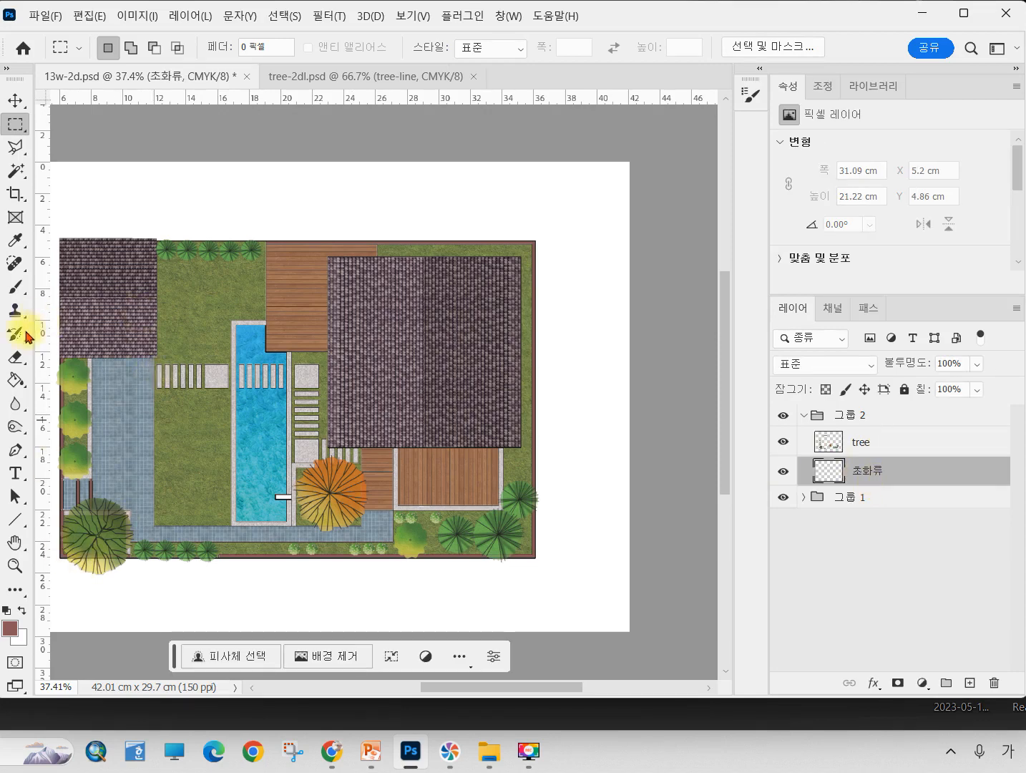
- Activate the Brush tool and choose the speckled 25-pixel brush tip with 17% spacing in the brush settings
{"action": "left_click", "coordinate": [18, 289]}
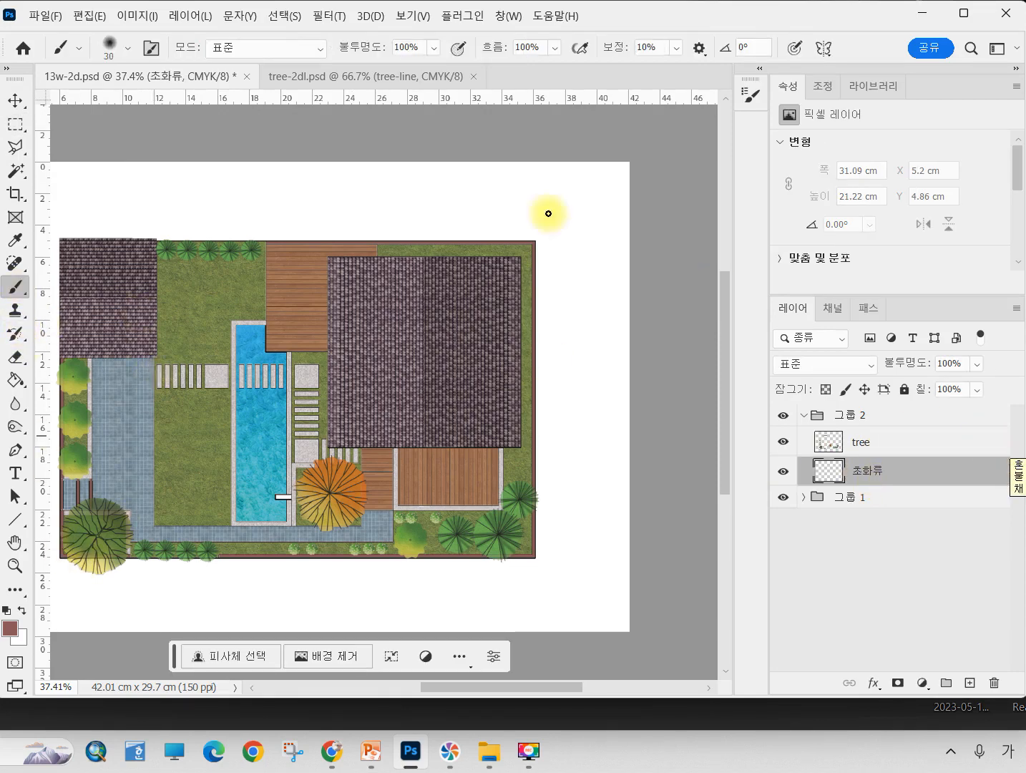
{"action": "left_click", "coordinate": [750, 94]}
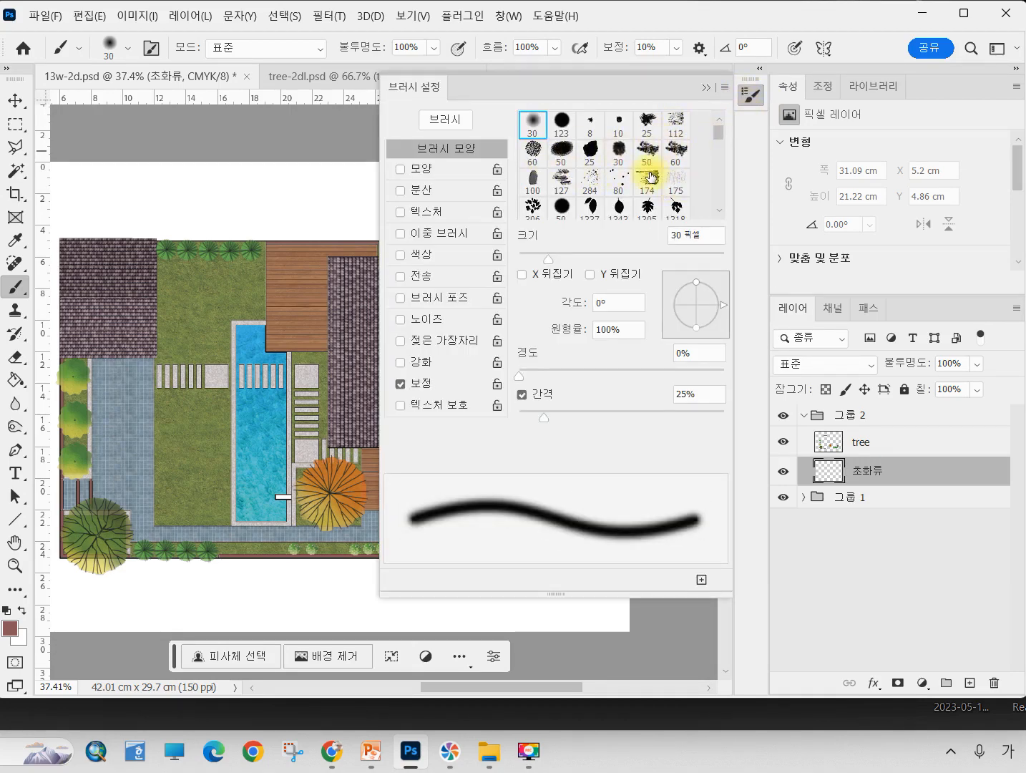
{"action": "left_click", "coordinate": [591, 187]}
{"action": "scroll", "coordinate": [572, 190], "scroll_direction": "down", "scroll_amount": 1}
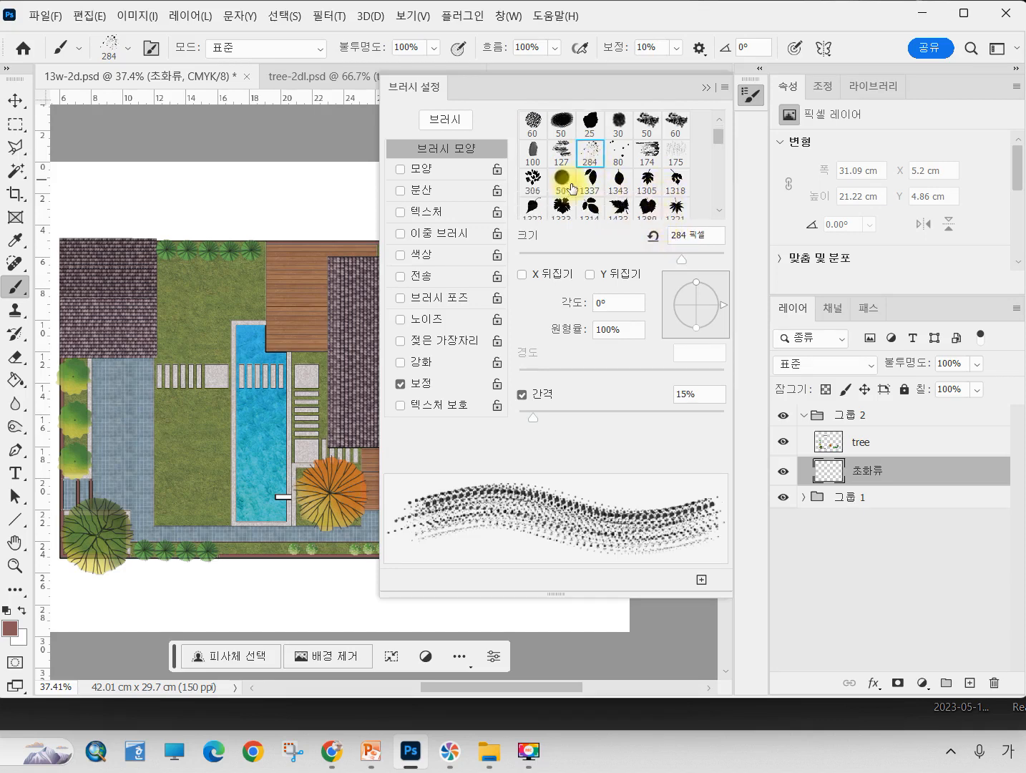
{"action": "scroll", "coordinate": [589, 180], "scroll_direction": "down", "scroll_amount": 5}
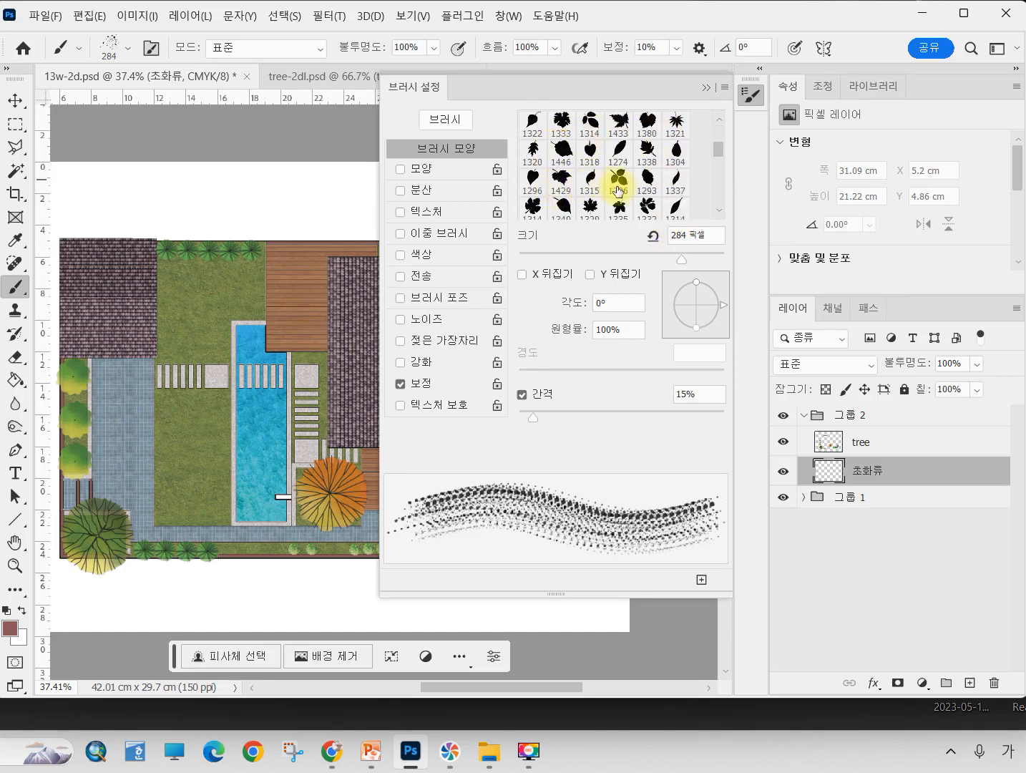
{"action": "scroll", "coordinate": [601, 193], "scroll_direction": "down", "scroll_amount": 2}
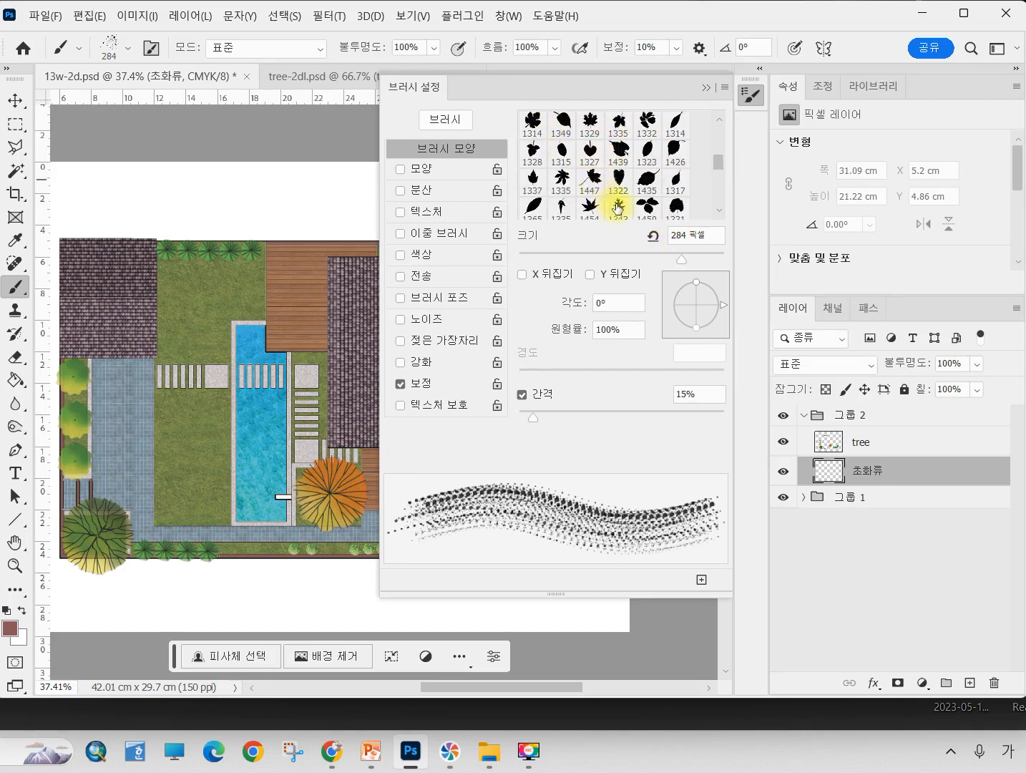
{"action": "scroll", "coordinate": [617, 208], "scroll_direction": "down", "scroll_amount": 2}
{"action": "scroll", "coordinate": [646, 205], "scroll_direction": "down", "scroll_amount": 3}
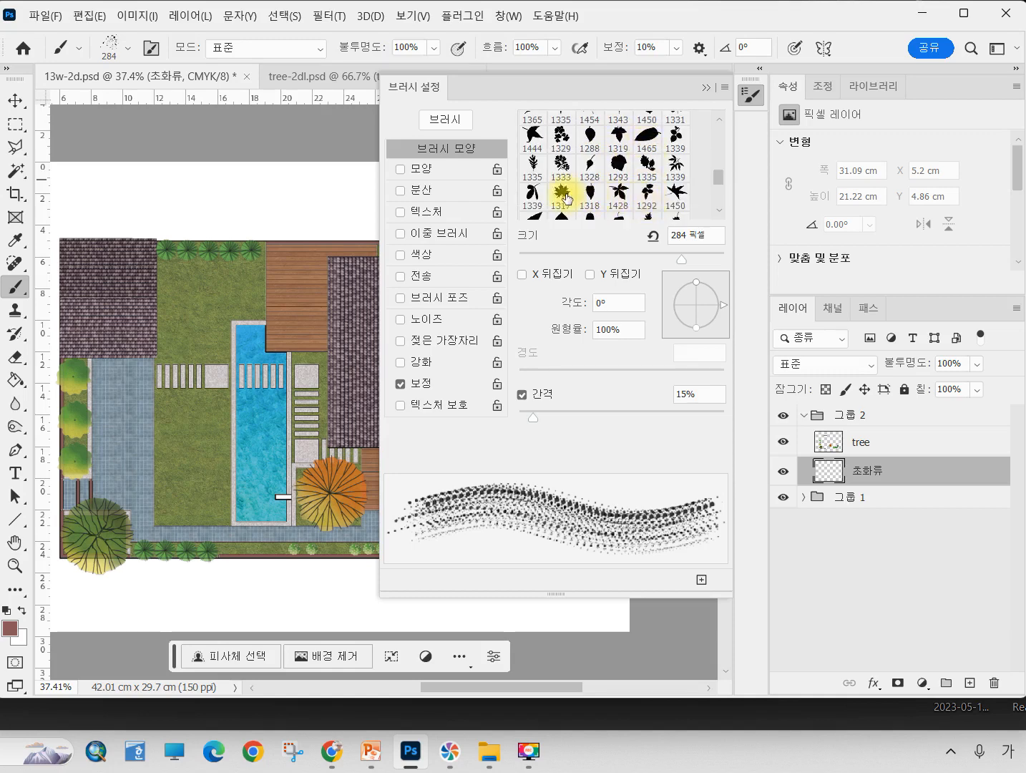
{"action": "scroll", "coordinate": [567, 197], "scroll_direction": "down", "scroll_amount": 1}
{"action": "scroll", "coordinate": [564, 183], "scroll_direction": "down", "scroll_amount": 4}
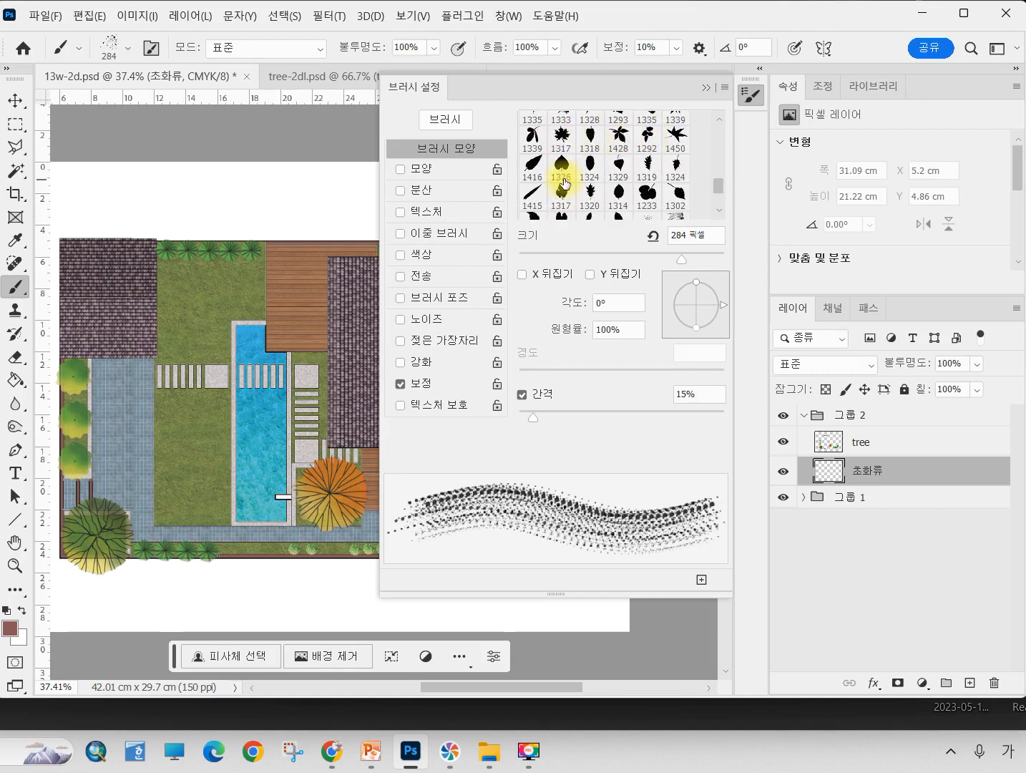
{"action": "left_click", "coordinate": [536, 208]}
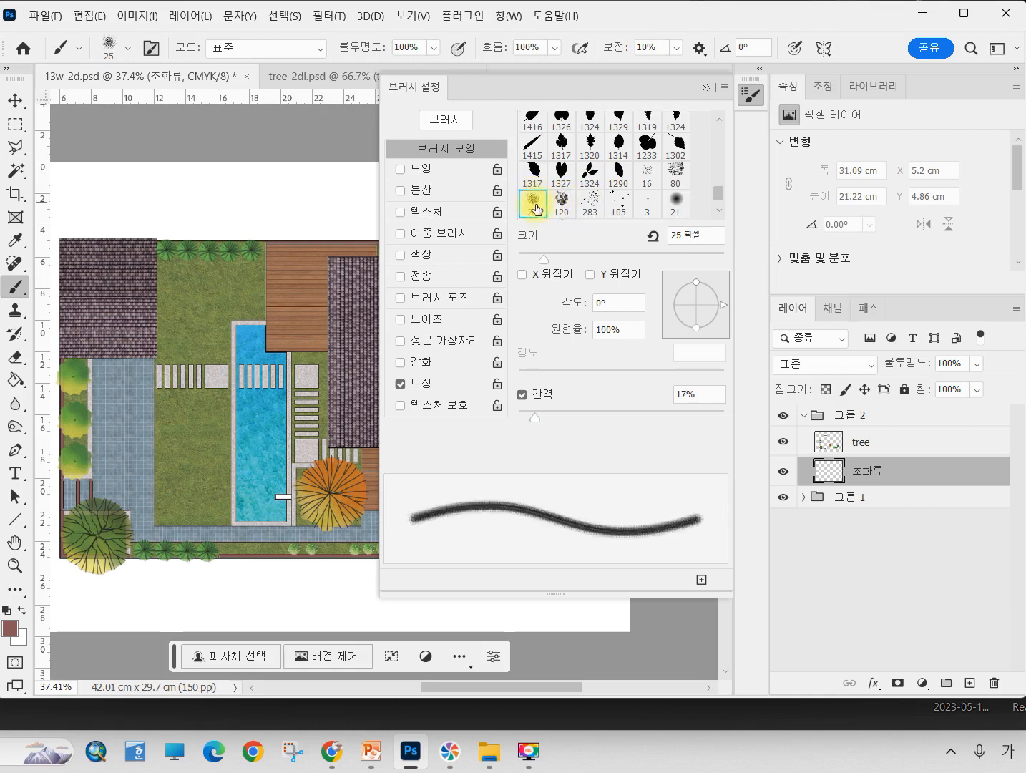
- Keep the speckled 25-pixel brush tip, set its spacing to 1%, turn on the 모양 option and close the brush settings
{"action": "left_click", "coordinate": [591, 201]}
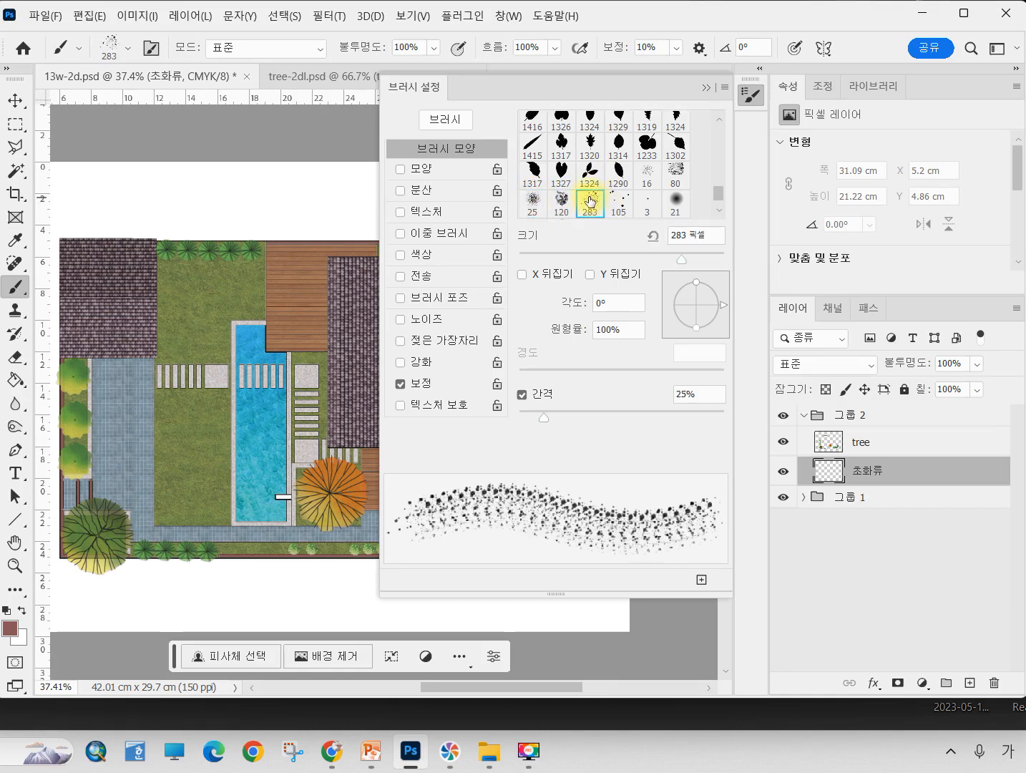
{"action": "left_click", "coordinate": [533, 206]}
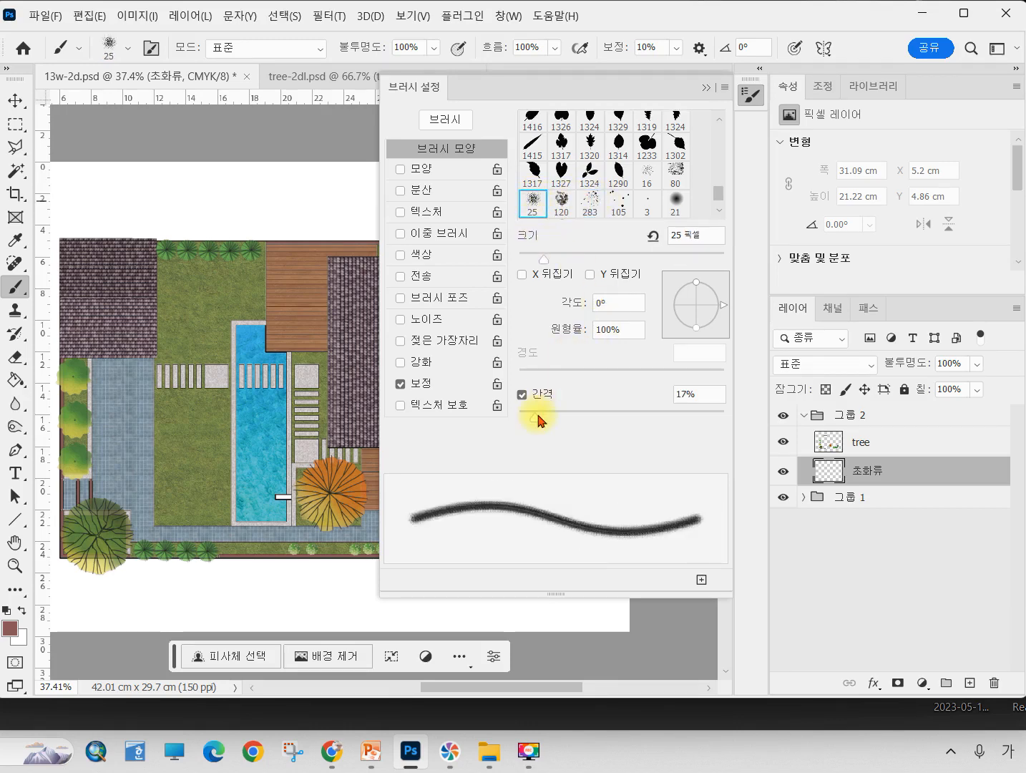
{"action": "left_click_drag", "start_coordinate": [538, 423], "coordinate": [499, 407]}
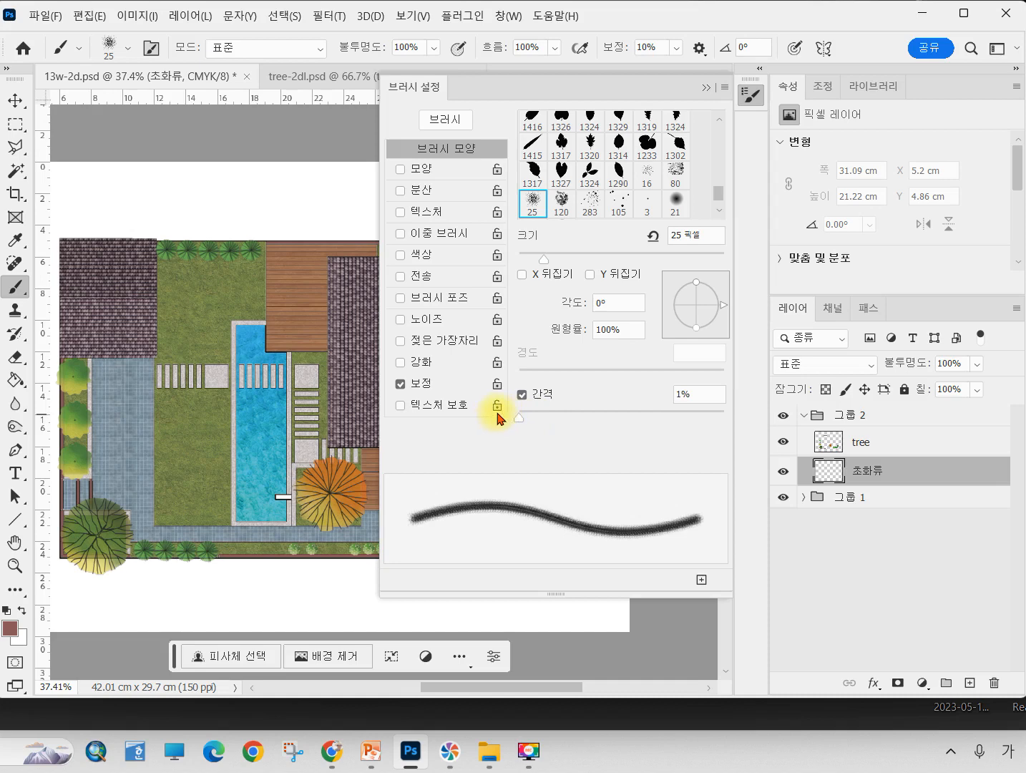
{"action": "left_click", "coordinate": [423, 171]}
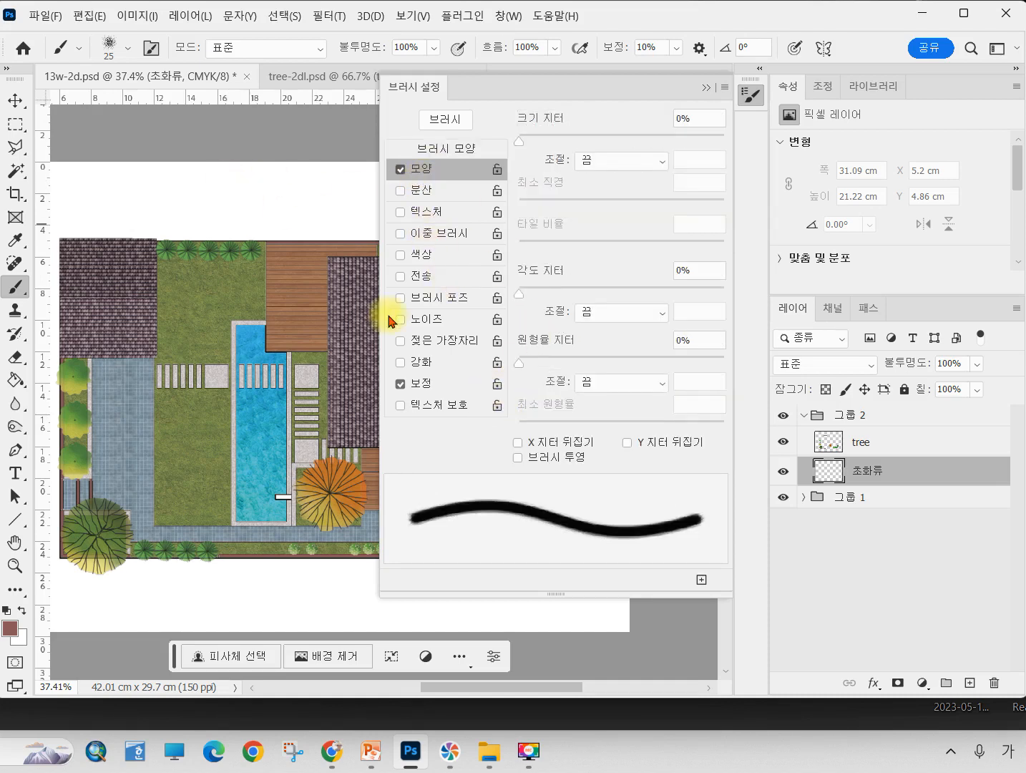
{"action": "left_click", "coordinate": [704, 90]}
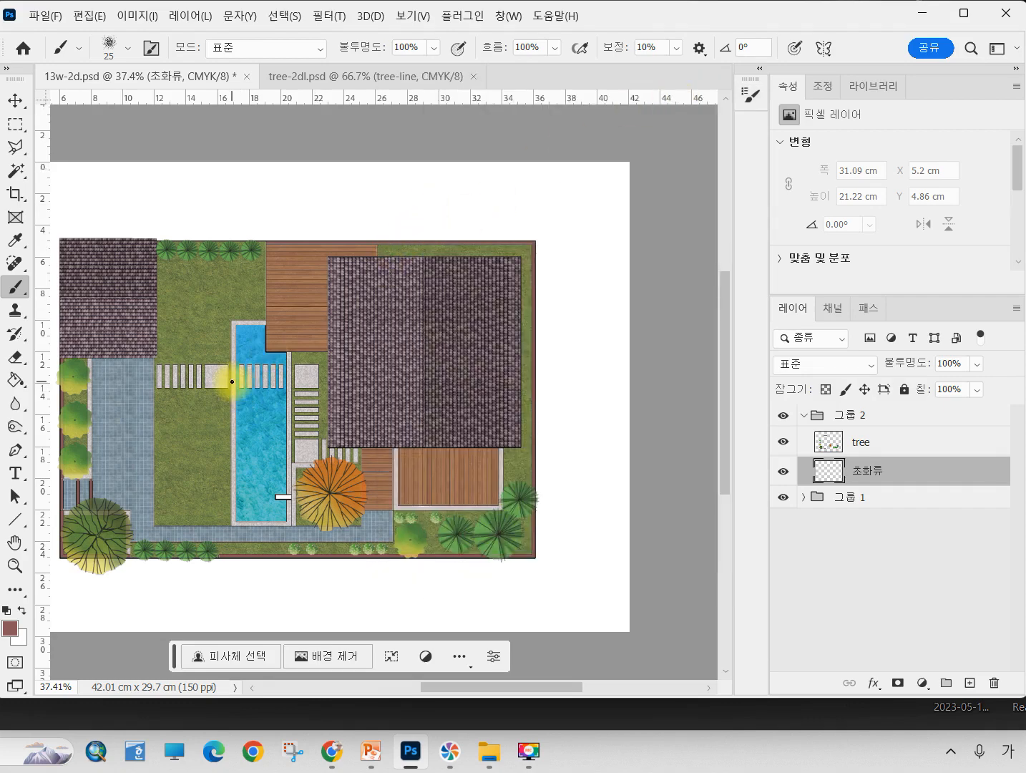
- Enlarge the brush to 90 pixels
{"action": "key", "text": "bracketright"}
{"action": "key", "text": "bracketright"}
{"action": "key", "text": "bracketright"}
{"action": "key", "text": "bracketright"}
{"action": "key", "text": "bracketright"}
{"action": "key", "text": "bracketright"}
{"action": "key", "text": "bracketright"}
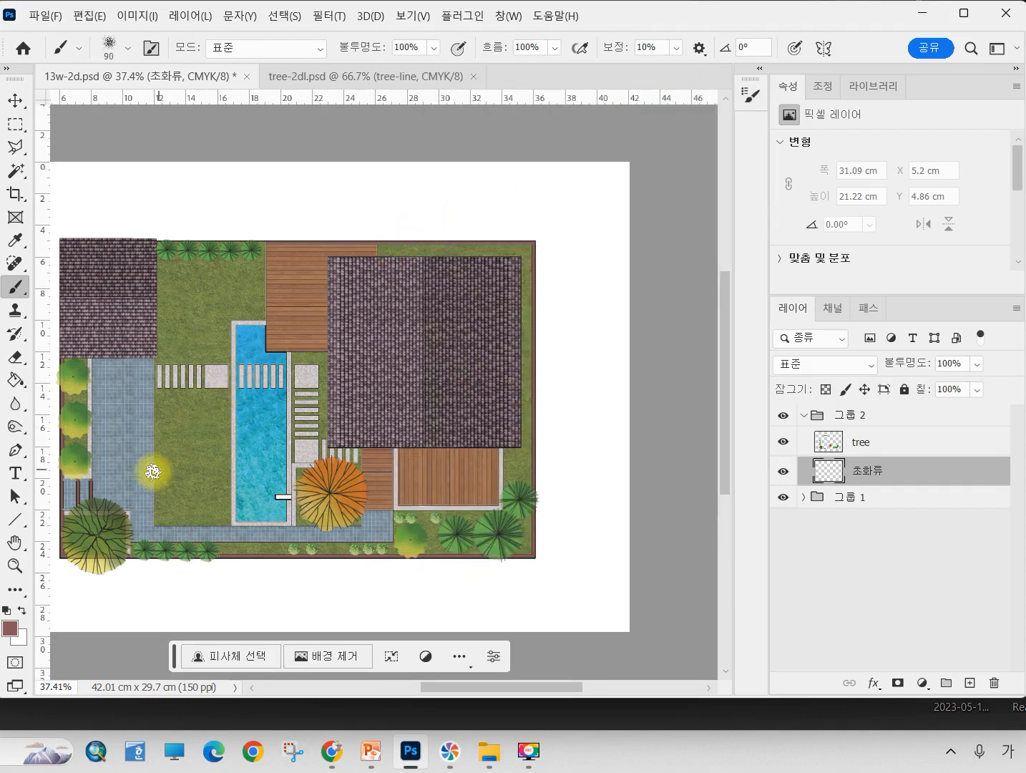
- Set the foreground colour to bright pink f05ddd and return to the Brush tool
{"action": "left_click", "coordinate": [9, 629]}
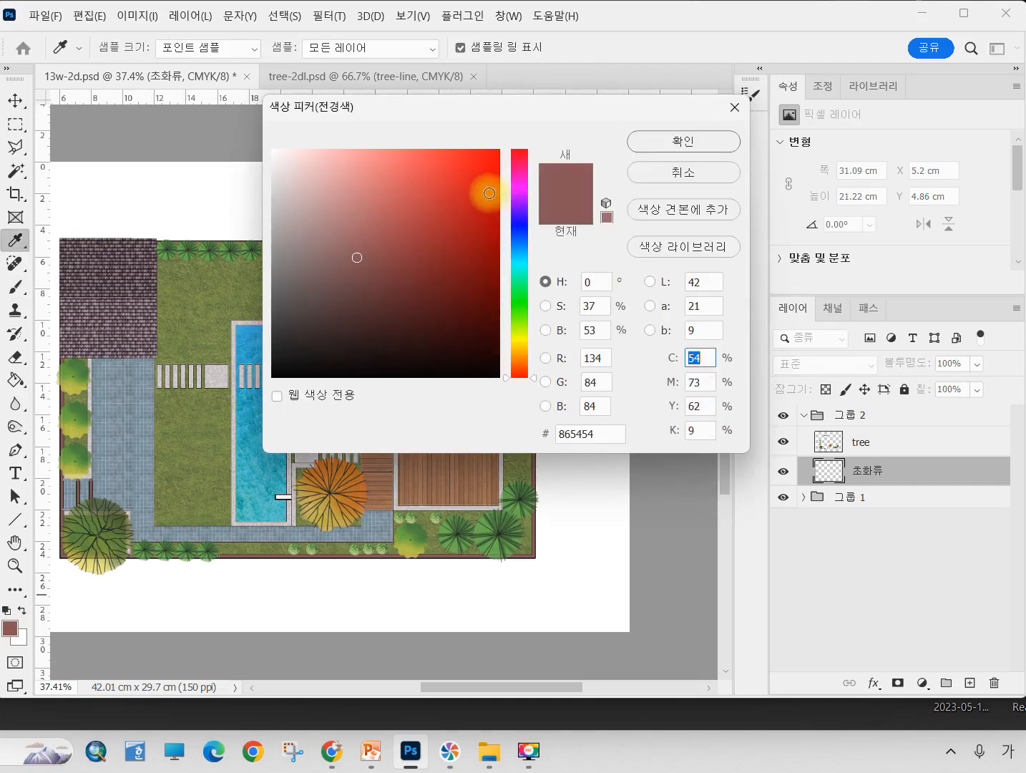
{"action": "left_click", "coordinate": [512, 331]}
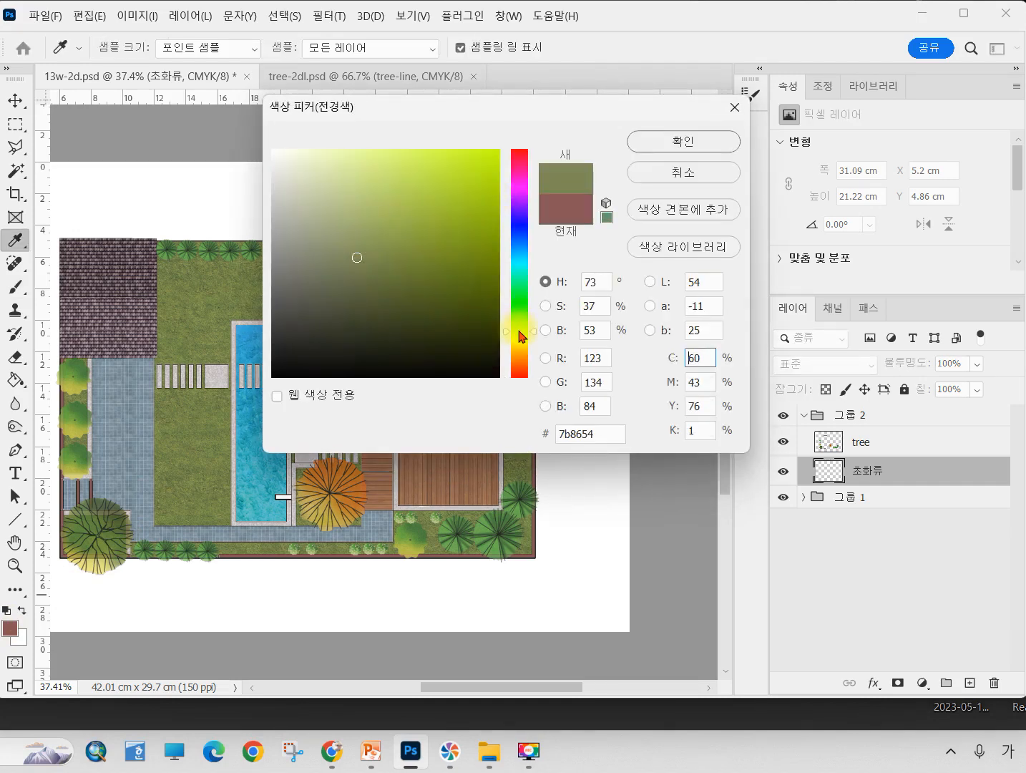
{"action": "left_click", "coordinate": [512, 183]}
{"action": "left_click", "coordinate": [412, 163]}
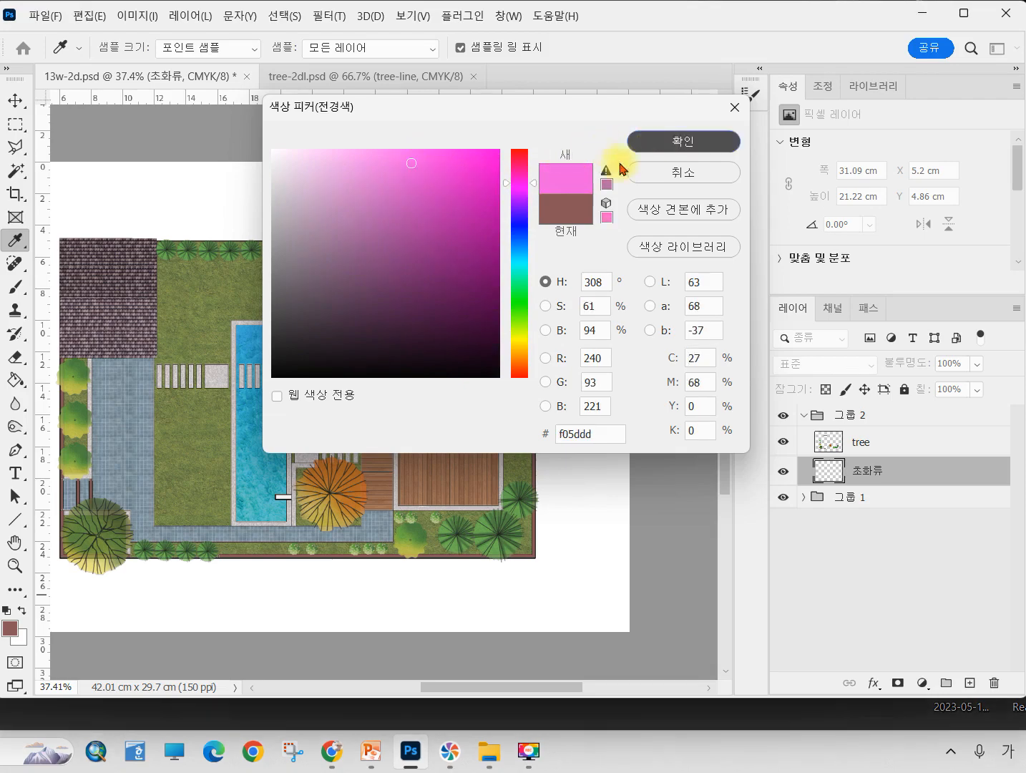
{"action": "left_click", "coordinate": [644, 143]}
{"action": "key", "text": "b"}
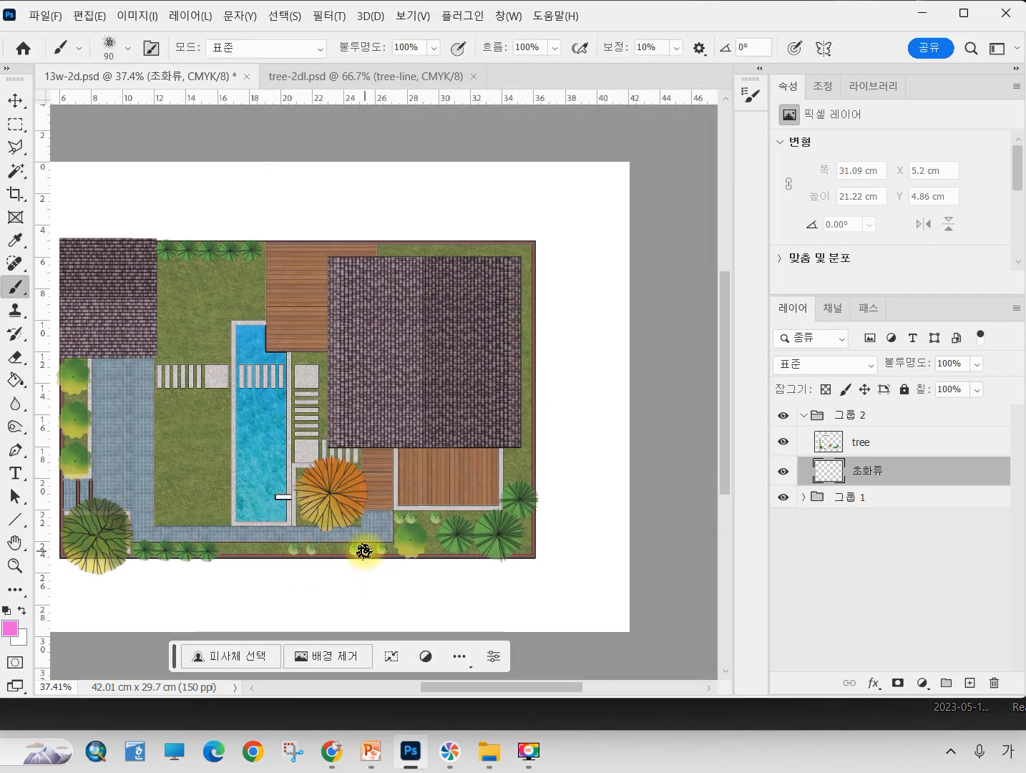
- Reduce the brush to 60 pixels and paint pink flowers on the lower lawn strip below the pool
{"action": "key", "text": "bracketleft"}
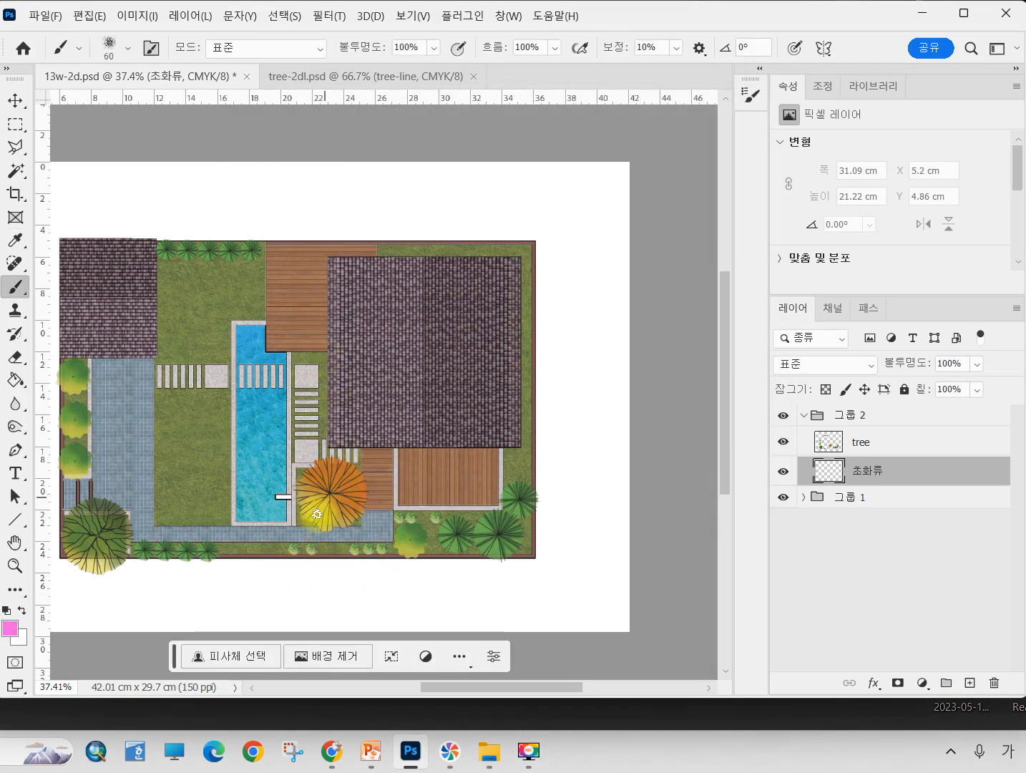
{"action": "left_click", "coordinate": [278, 549]}
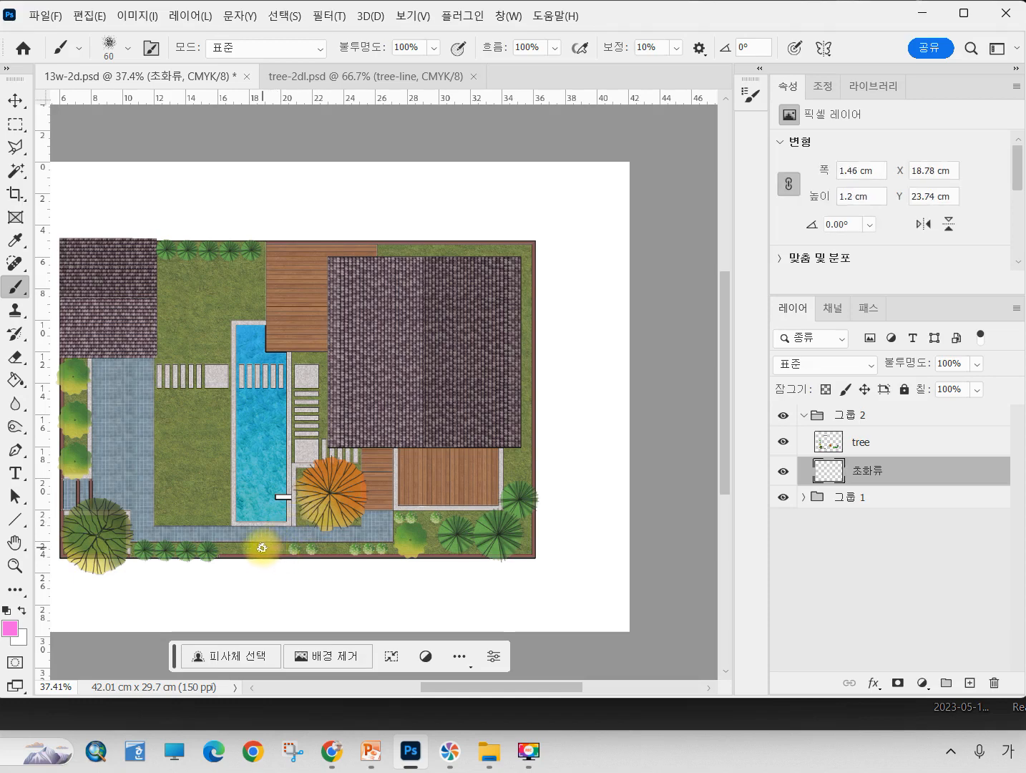
{"action": "left_click_drag", "start_coordinate": [262, 548], "coordinate": [238, 550]}
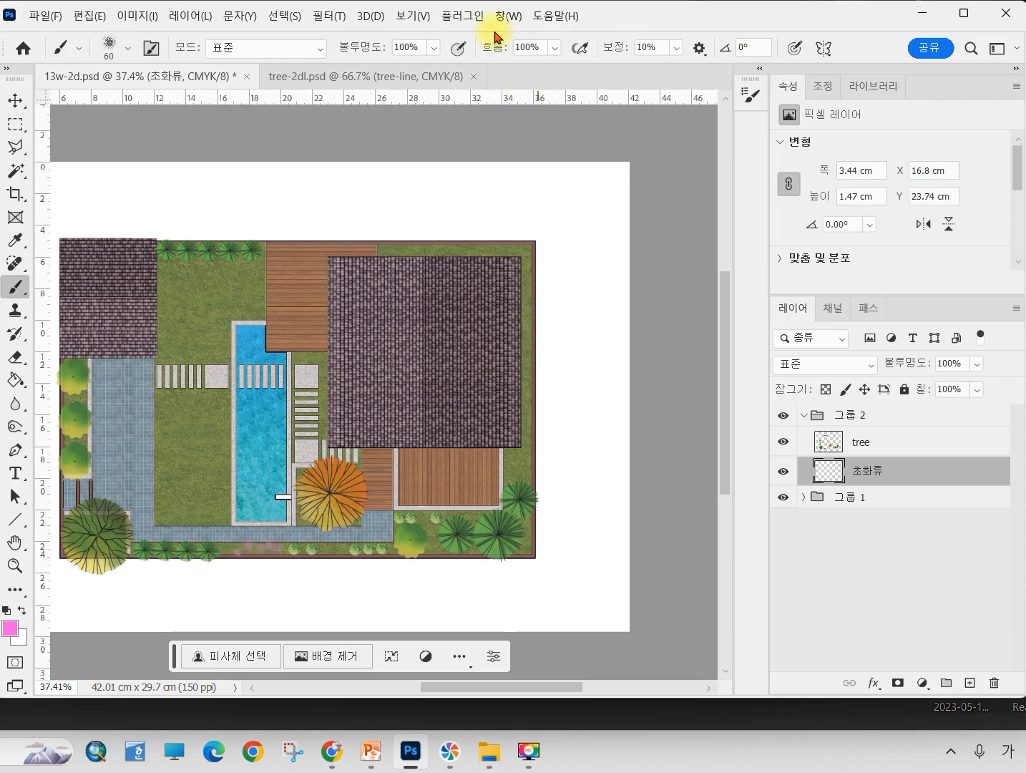
- Show the colour (색상) panel in the workspace
{"action": "left_click", "coordinate": [423, 18]}
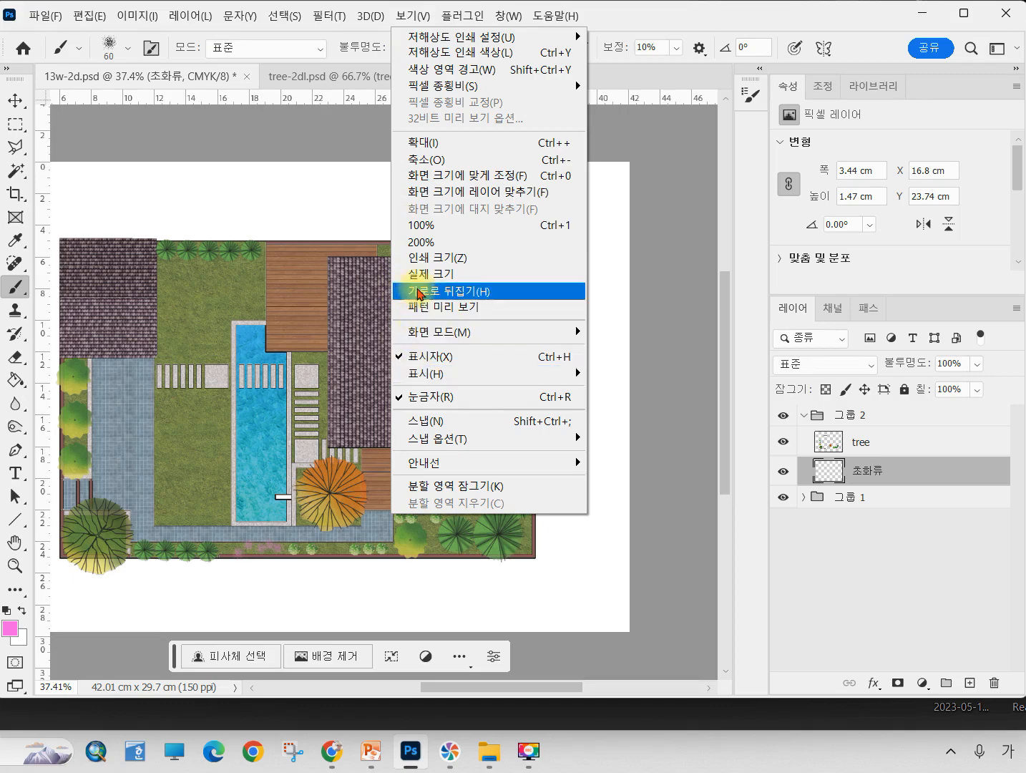
{"action": "mouse_move", "coordinate": [456, 6]}
{"action": "mouse_move", "coordinate": [505, 17]}
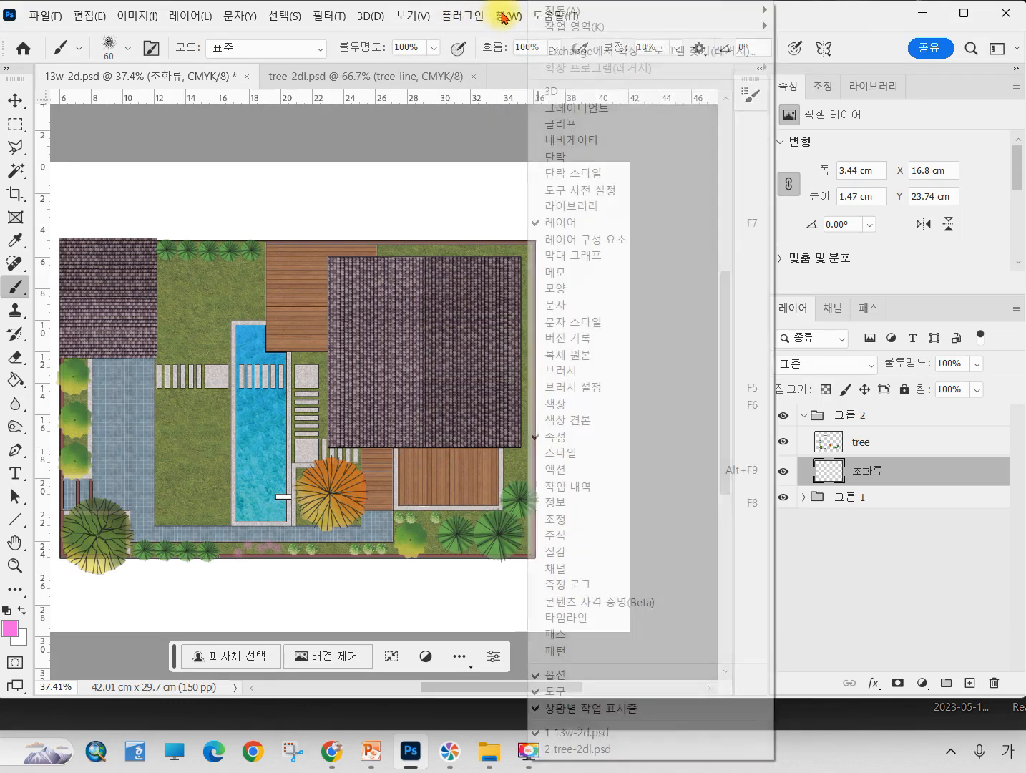
{"action": "left_click", "coordinate": [567, 403]}
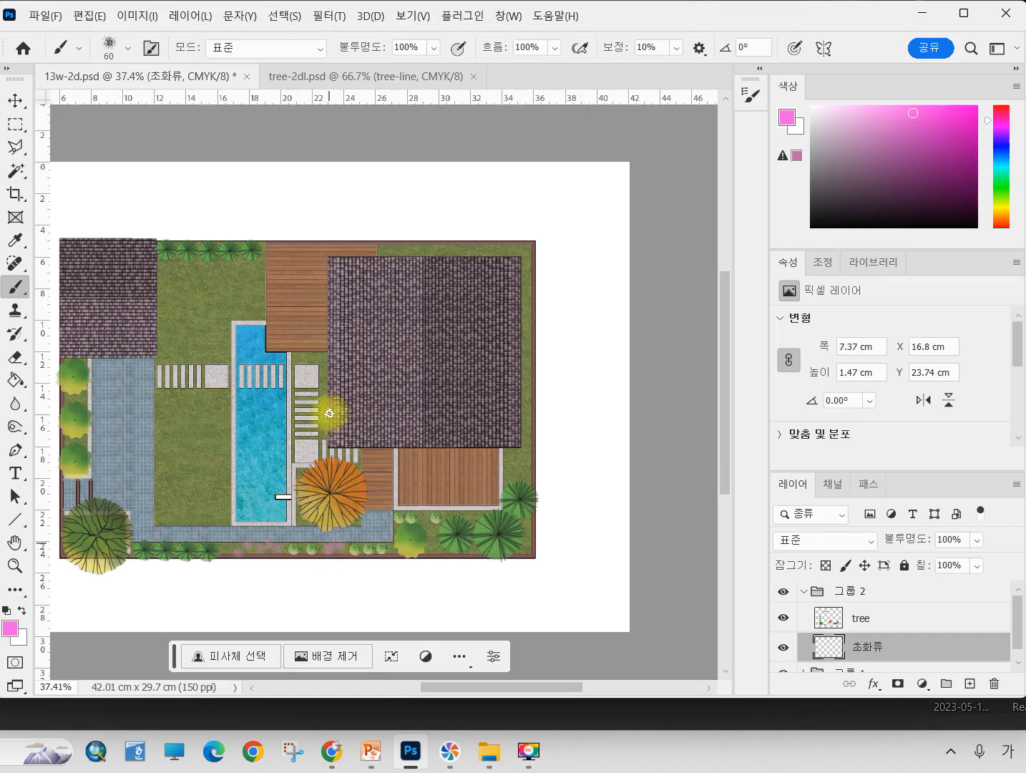
- Paint flowers in pink, pale pink and pale yellow between the stepping stones and the large roof and in the lower planting beds
{"action": "left_click_drag", "start_coordinate": [323, 361], "coordinate": [324, 372]}
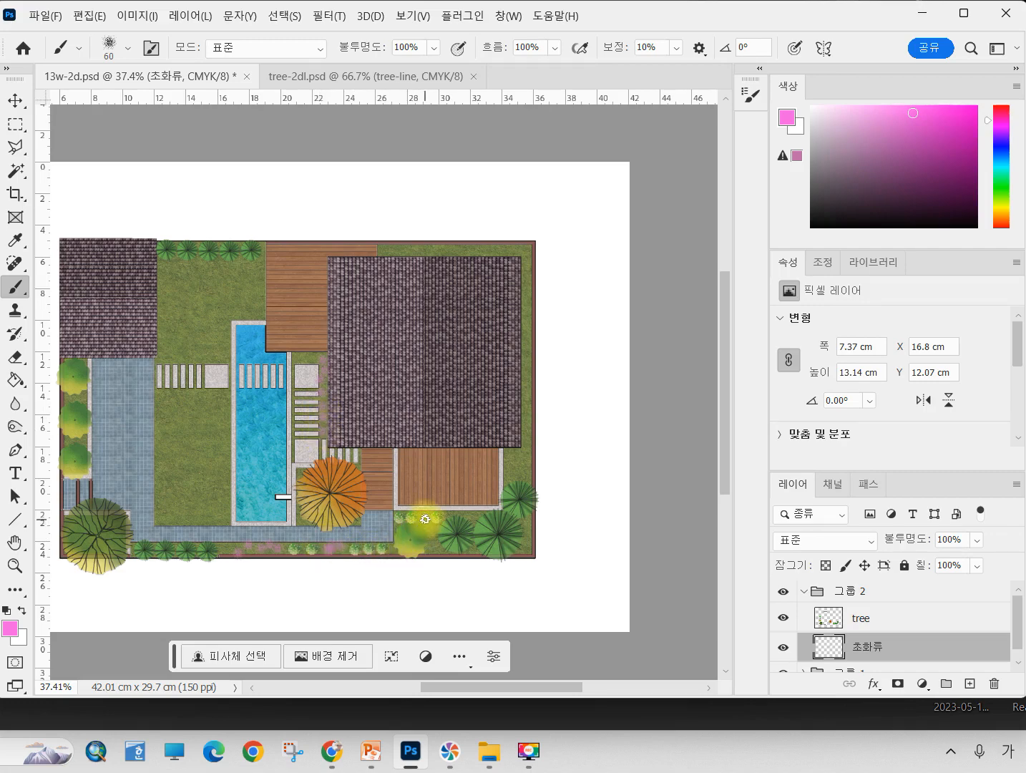
{"action": "left_click", "coordinate": [226, 547]}
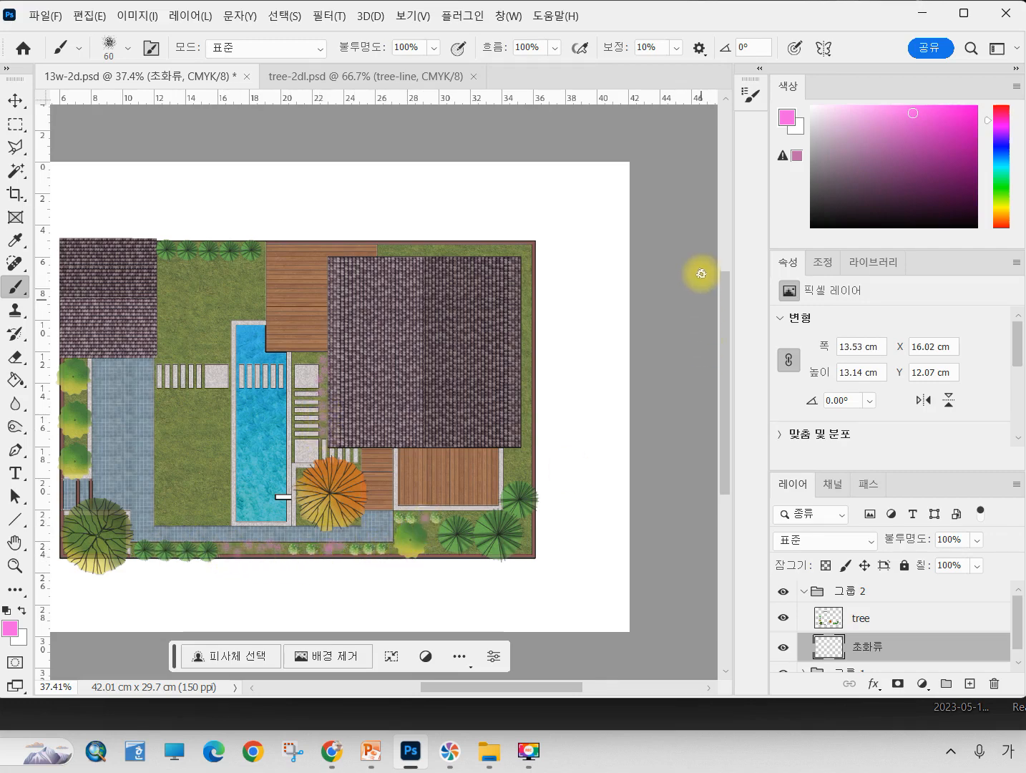
{"action": "left_click_drag", "start_coordinate": [835, 115], "coordinate": [859, 122]}
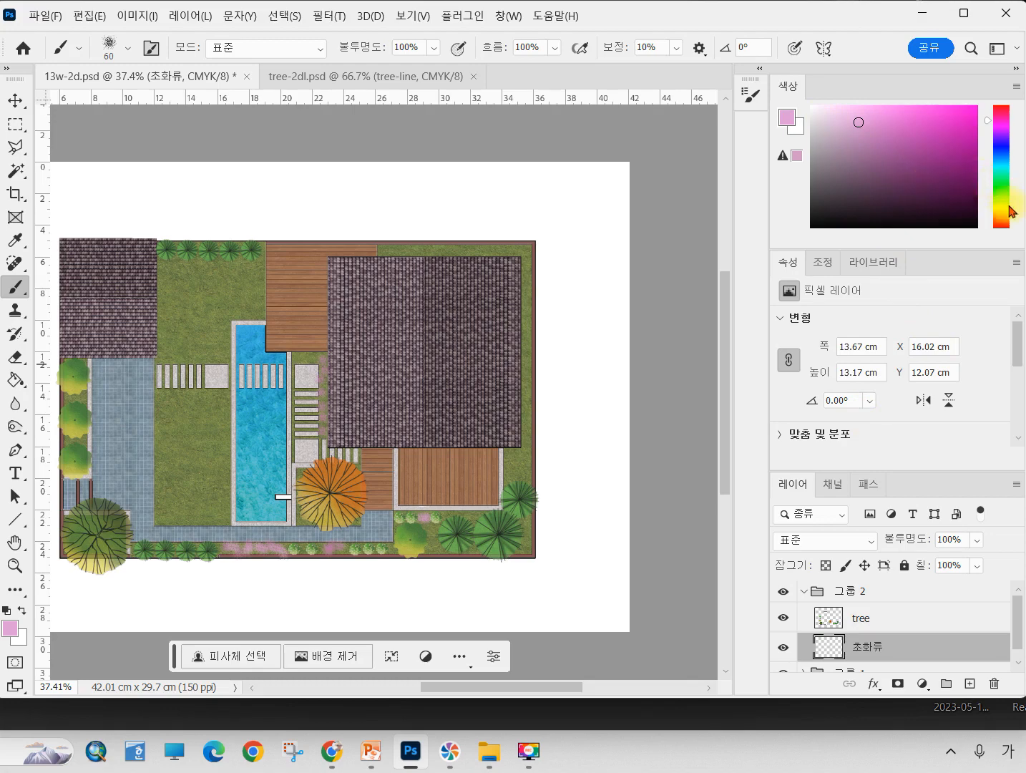
{"action": "left_click", "coordinate": [1001, 209]}
{"action": "left_click", "coordinate": [889, 116]}
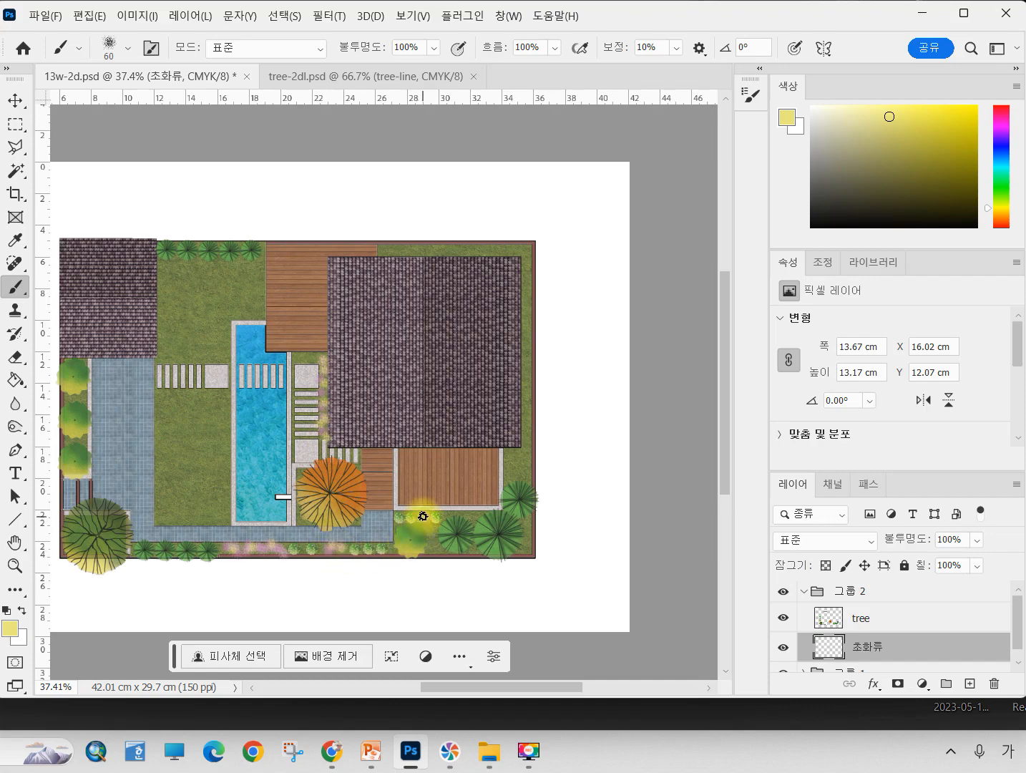
- Trim the flower paint spilling over the lower boundary wall, the large roof and the lower deck's edge with rectangular selections, and deselect
{"action": "left_click", "coordinate": [15, 124]}
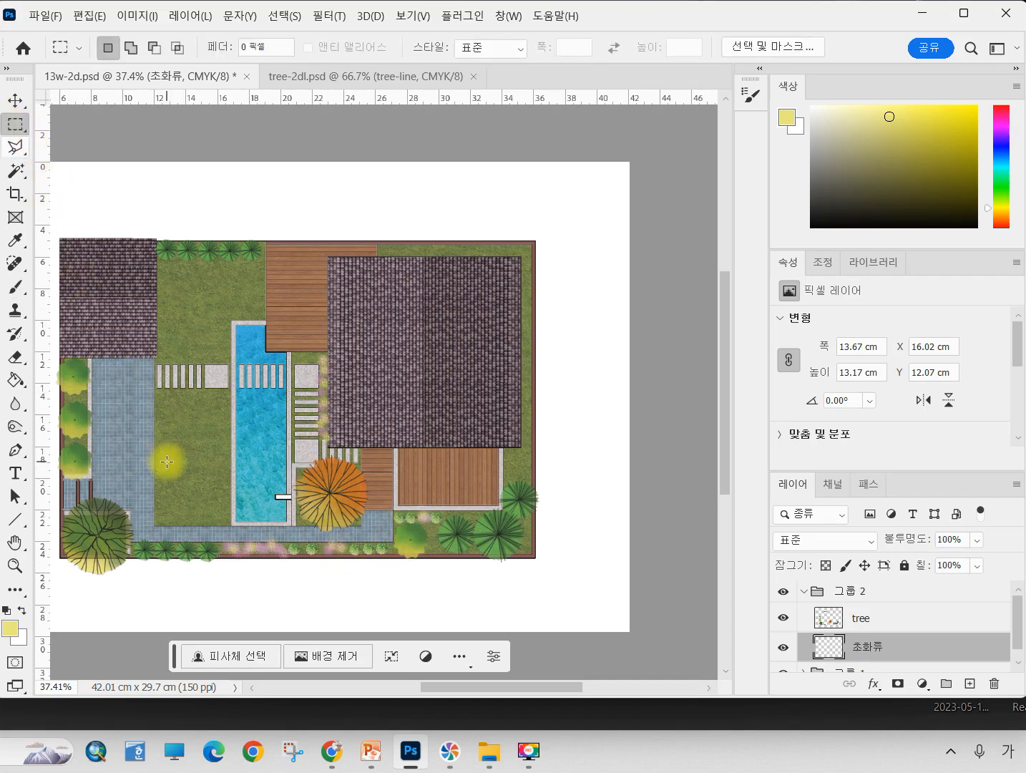
{"action": "left_click_drag", "start_coordinate": [222, 554], "coordinate": [299, 565]}
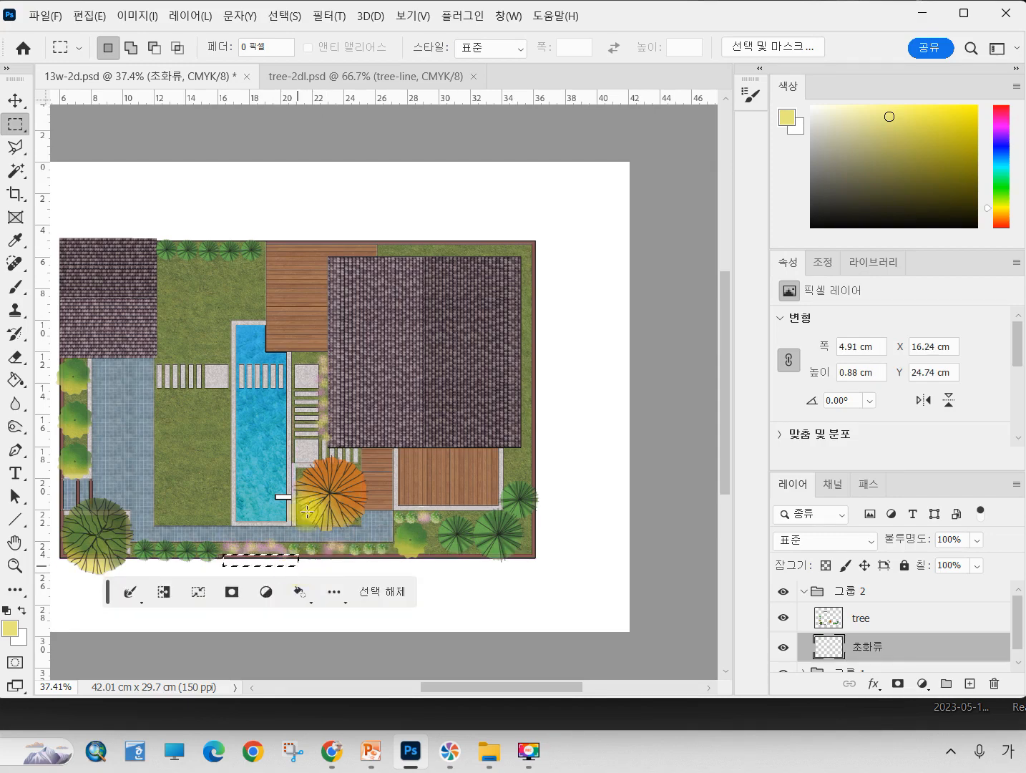
{"action": "left_click_drag", "start_coordinate": [329, 349], "coordinate": [352, 452]}
{"action": "key", "text": "Left"}
{"action": "key", "text": "Left"}
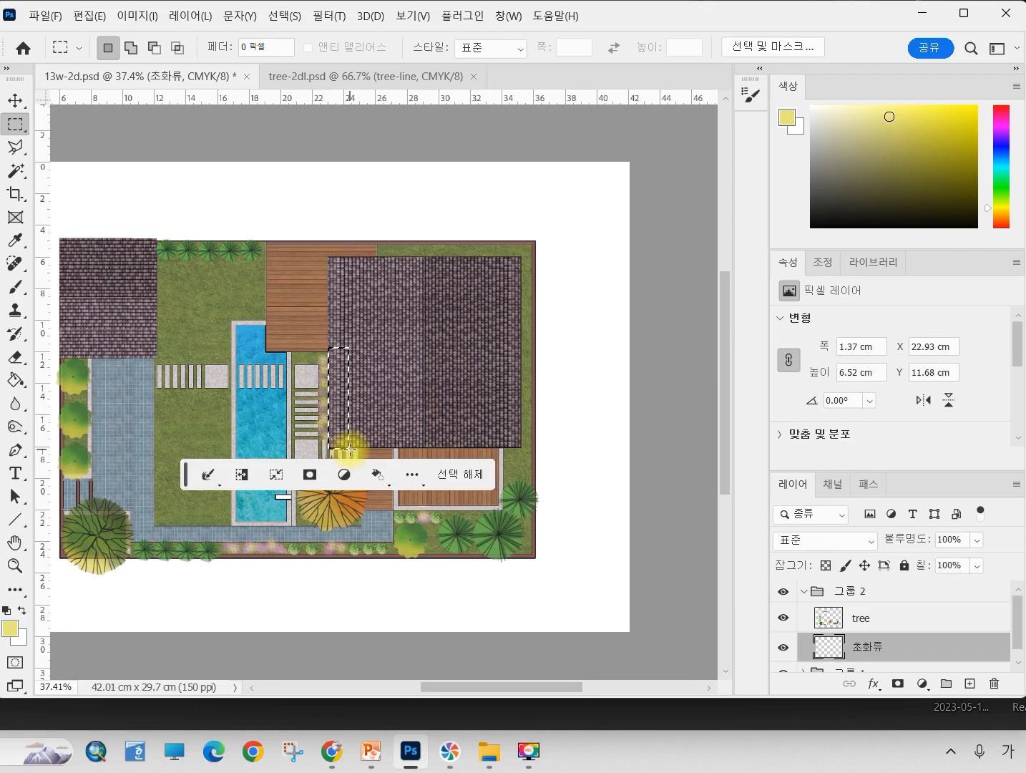
{"action": "left_click_drag", "start_coordinate": [398, 503], "coordinate": [456, 515]}
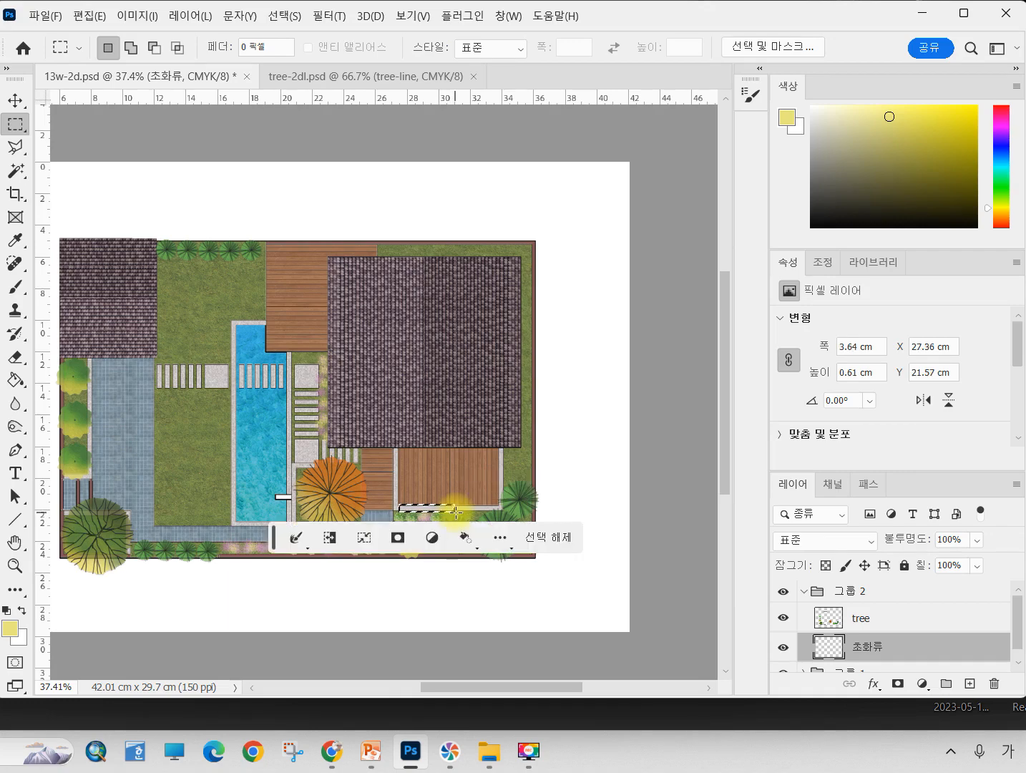
{"action": "left_click", "coordinate": [456, 512]}
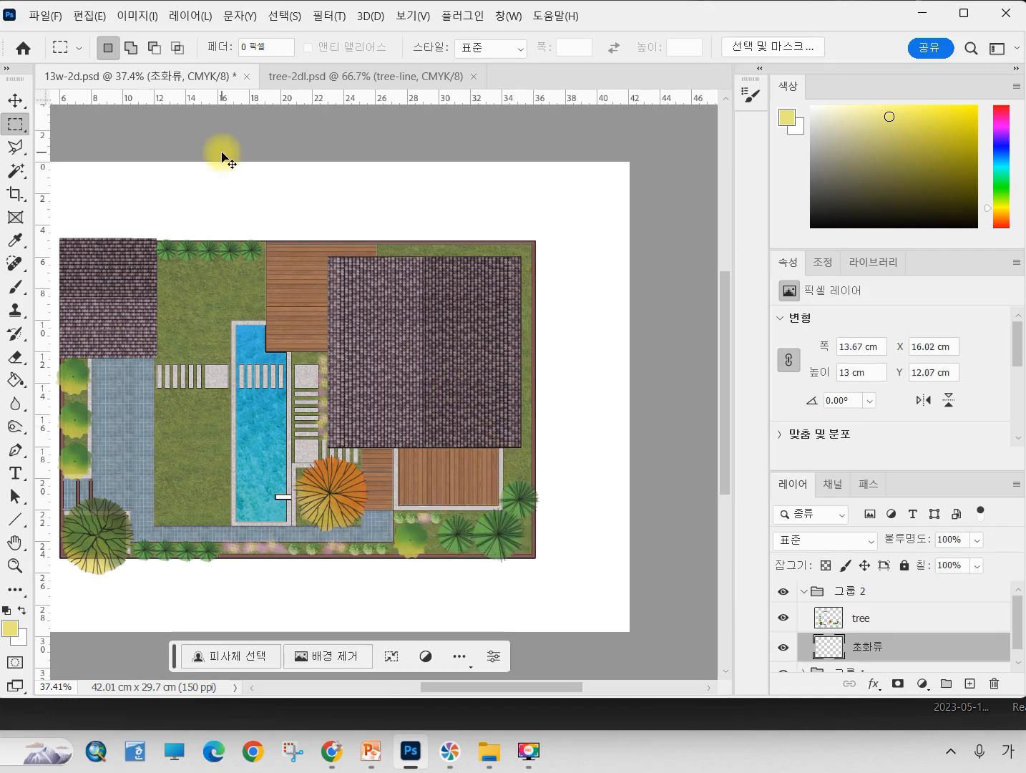
- Open the daisy photo 구절초.PNG from the source folder
{"action": "left_click", "coordinate": [32, 11]}
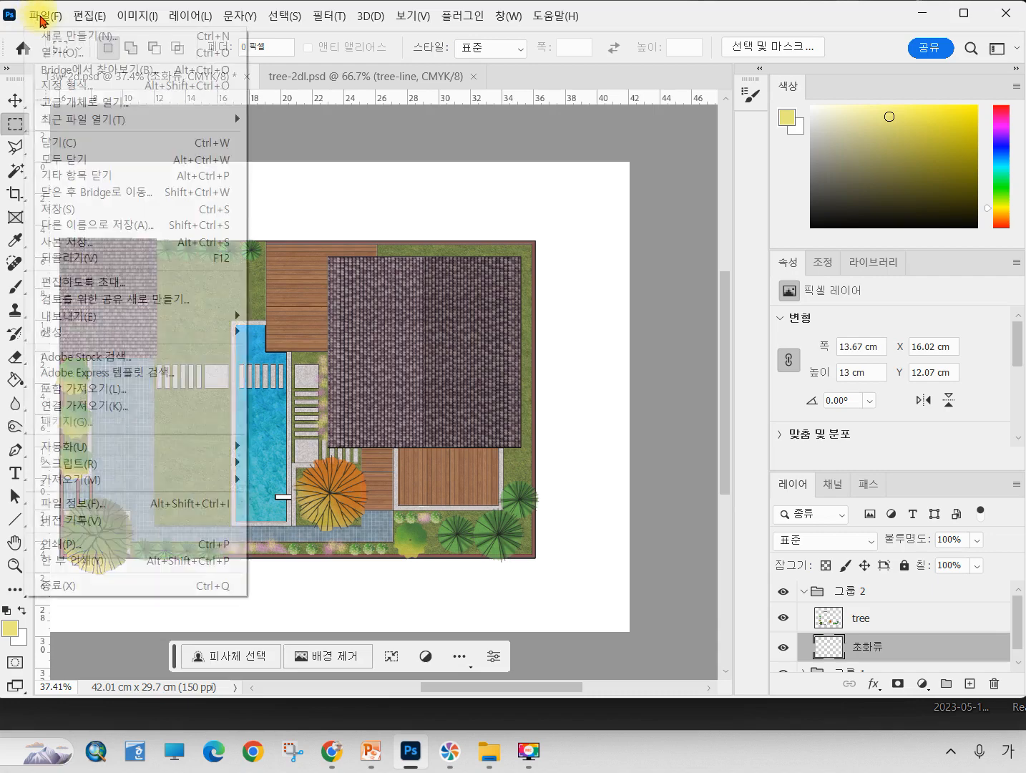
{"action": "left_click", "coordinate": [82, 59]}
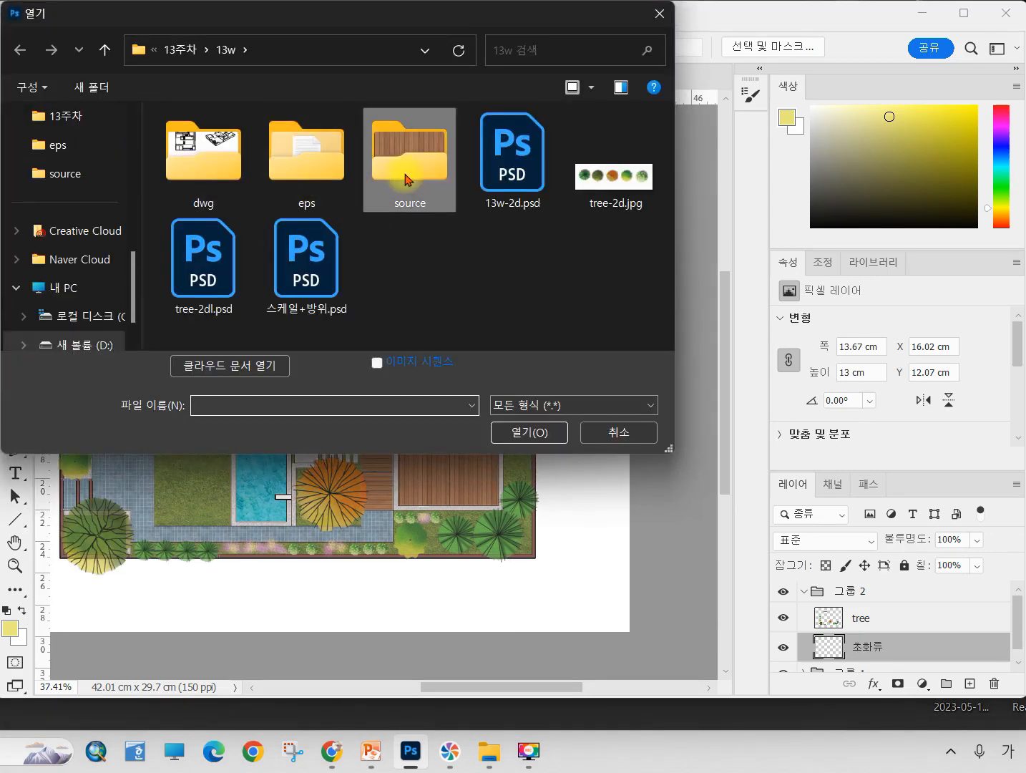
{"action": "double_click", "coordinate": [401, 184]}
{"action": "left_click", "coordinate": [208, 262]}
{"action": "left_click", "coordinate": [538, 435]}
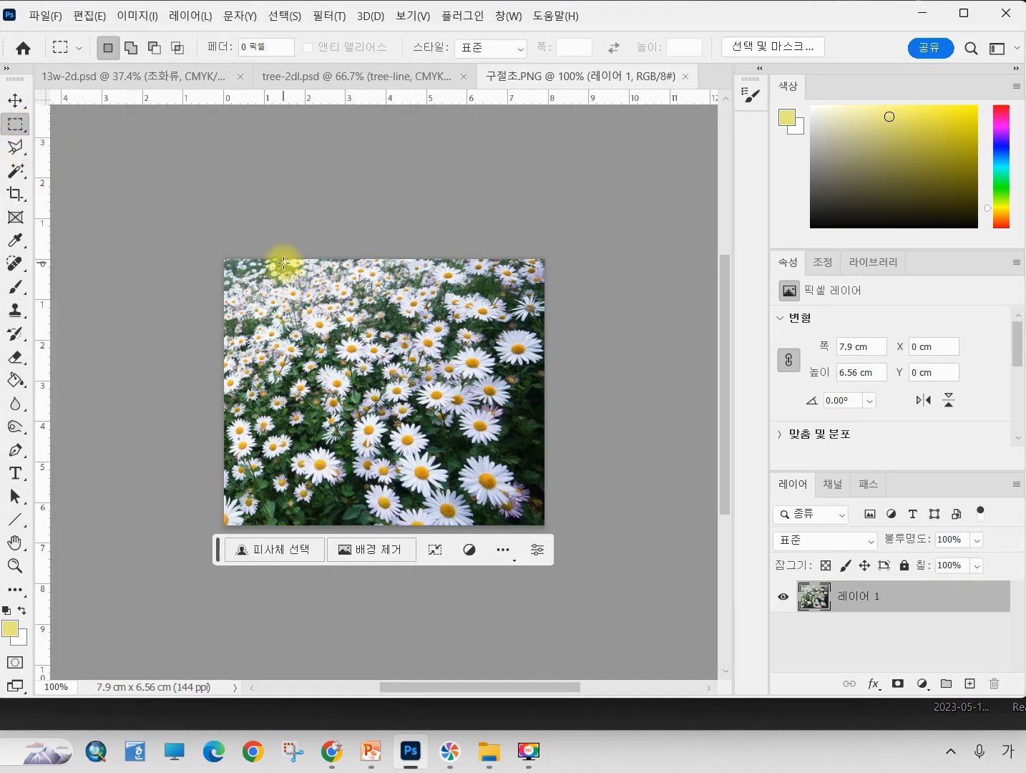
- Copy a rectangle of about 5.2 × 4.5 cm with the larger daisies from the photo and paste it into 13w-2d.psd
{"action": "left_click_drag", "start_coordinate": [284, 260], "coordinate": [392, 348]}
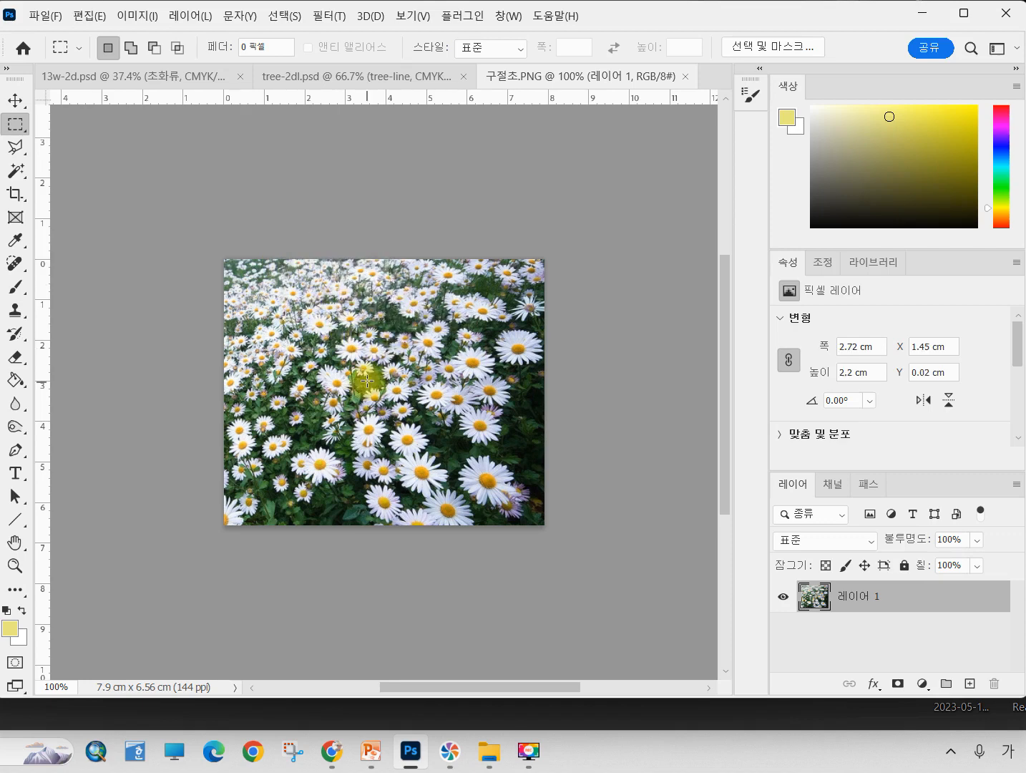
{"action": "left_click", "coordinate": [314, 335]}
{"action": "left_click_drag", "start_coordinate": [306, 333], "coordinate": [516, 515]}
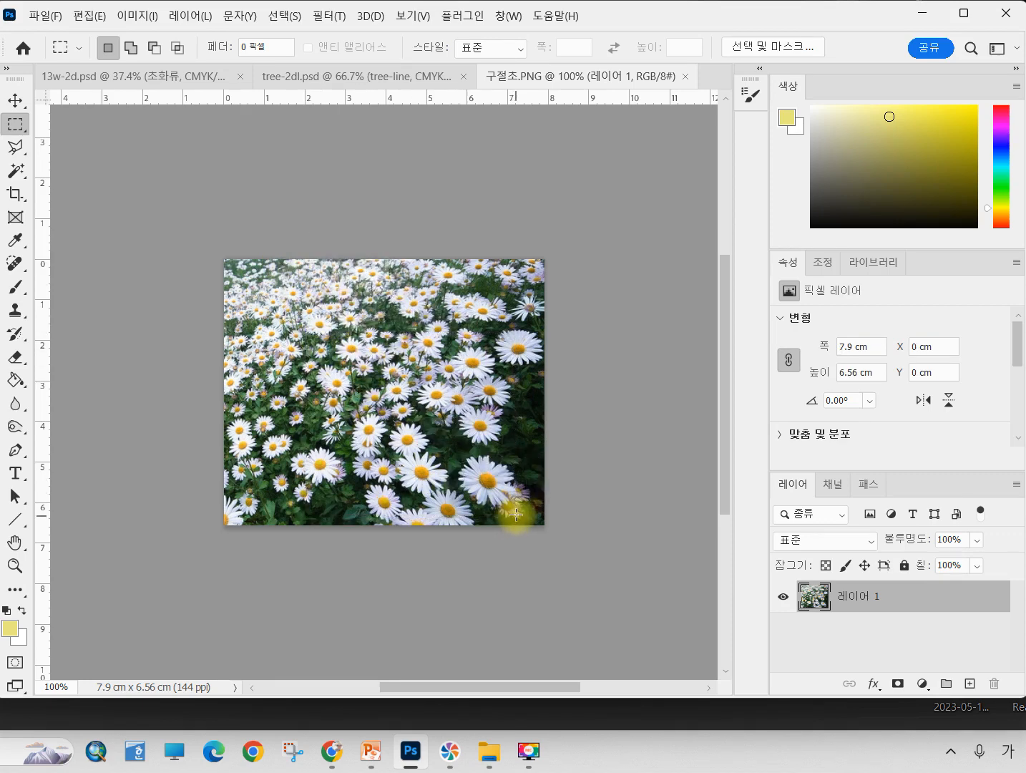
{"action": "left_click", "coordinate": [65, 79]}
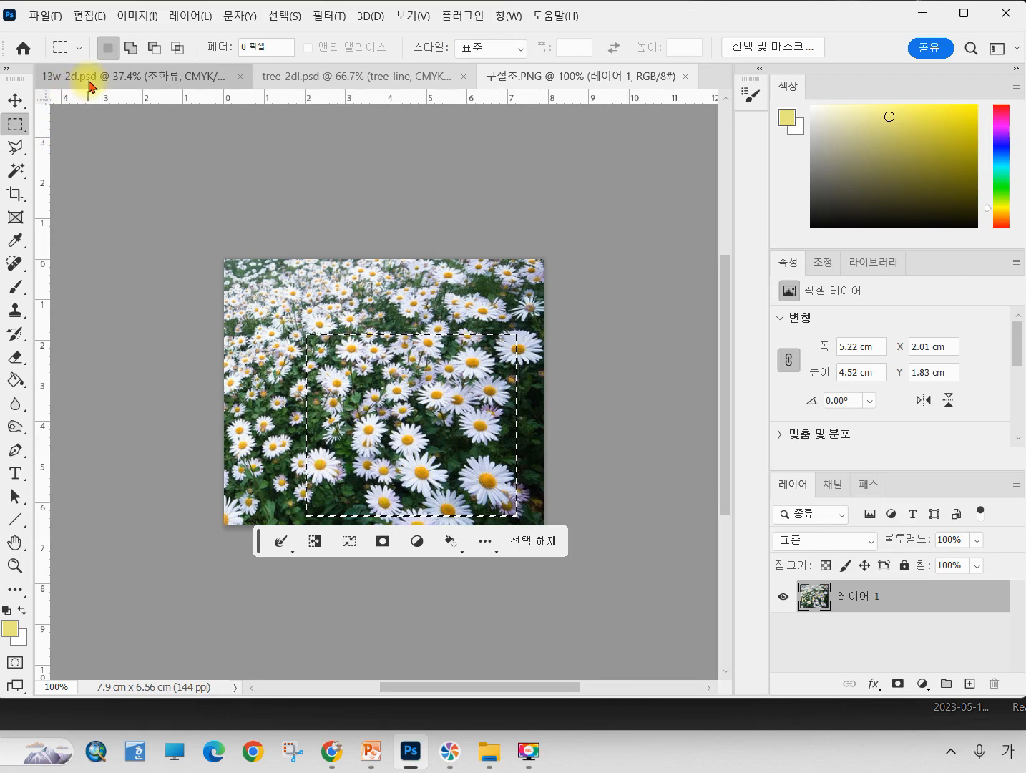
{"action": "key", "text": "ctrl+v"}
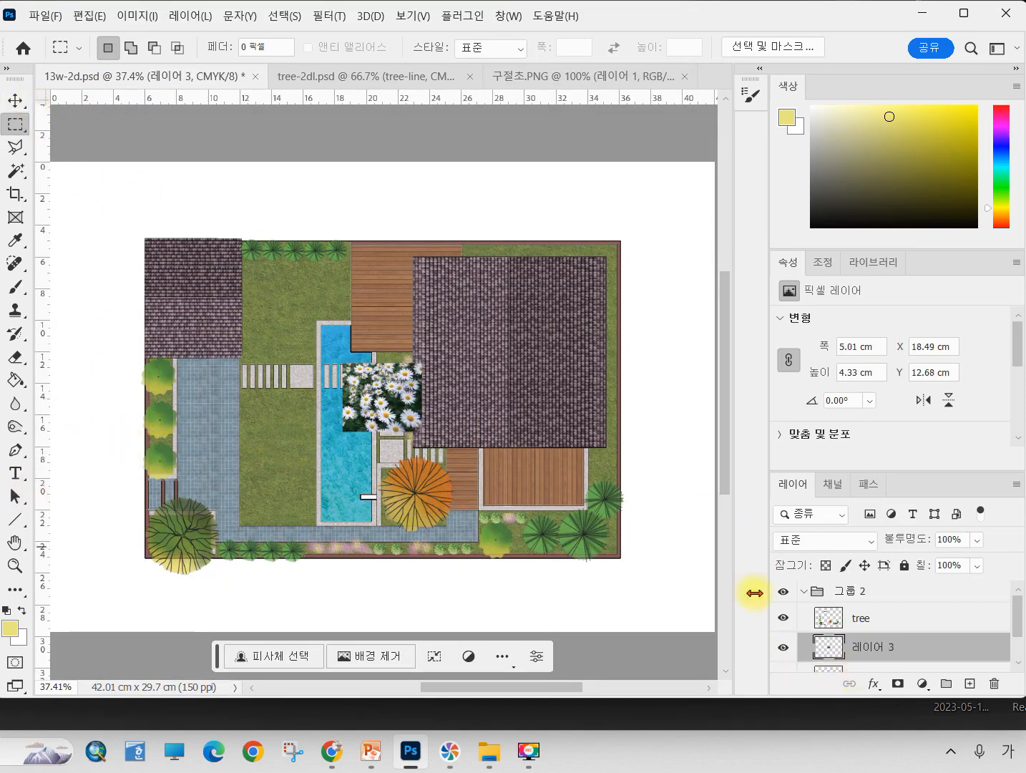
- Move the pasted daisy image to the blank margin left of the plan's lower-left tree and activate the Clone Stamp tool
{"action": "left_click", "coordinate": [16, 100]}
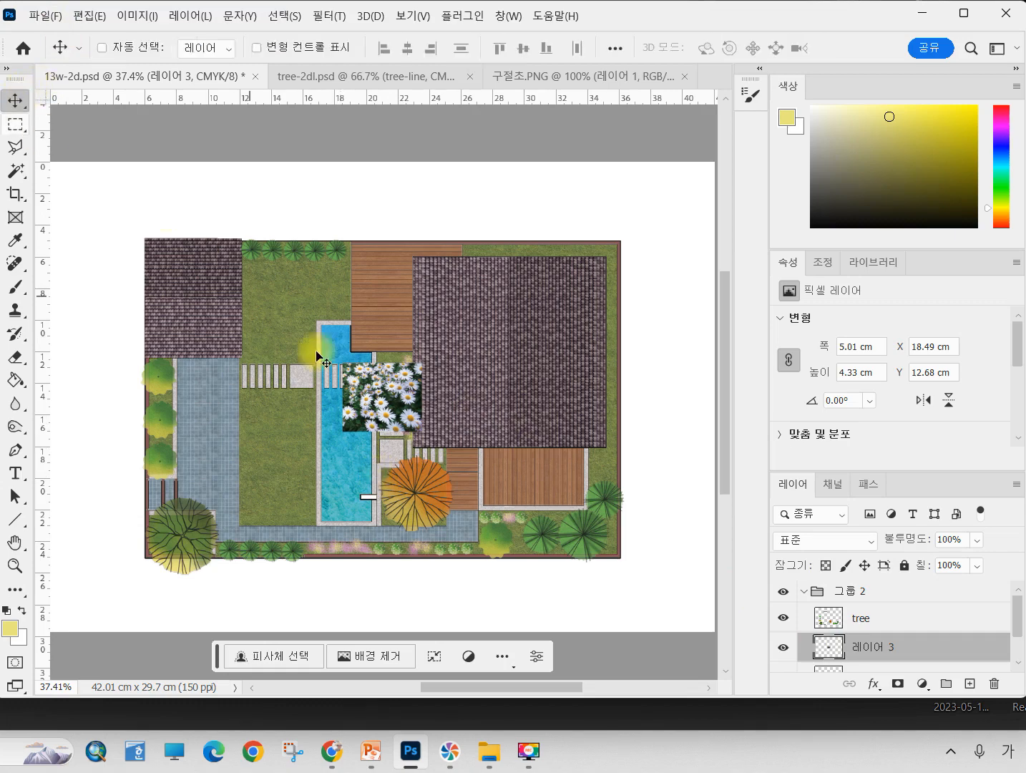
{"action": "left_click_drag", "start_coordinate": [382, 409], "coordinate": [99, 504]}
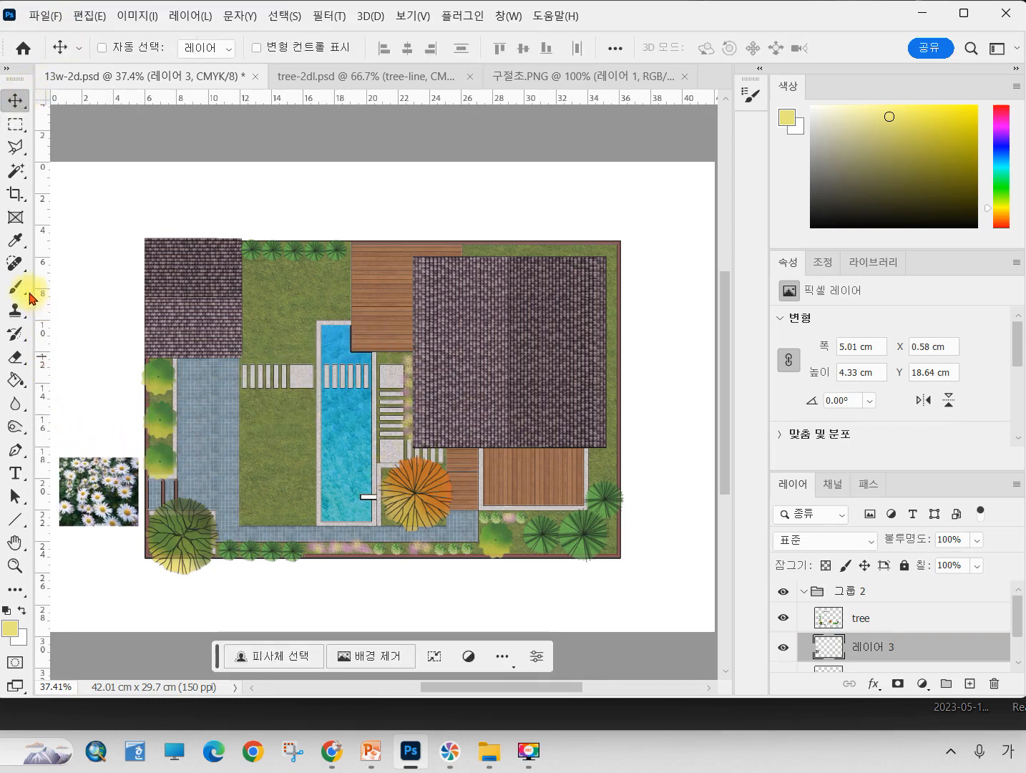
{"action": "left_click", "coordinate": [16, 310]}
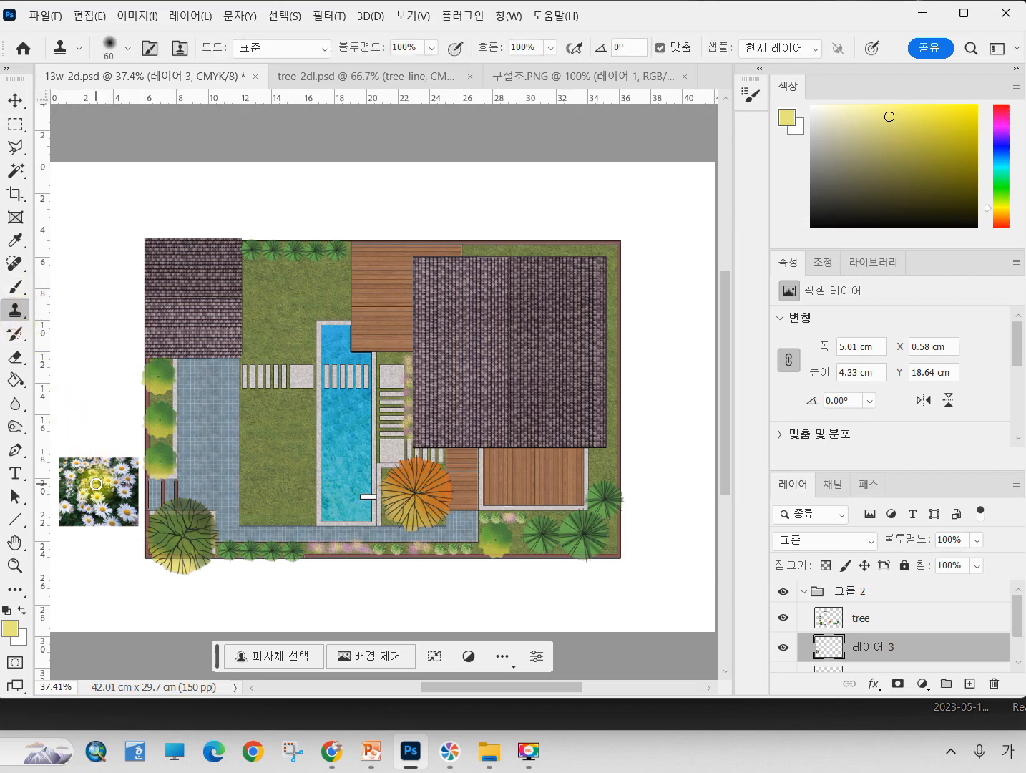
- Sample the pasted daisies with the Clone Stamp and paint them between the round shrub and the palms in the lower-right planting bed
{"action": "left_click_drag", "start_coordinate": [100, 486], "coordinate": [103, 480]}
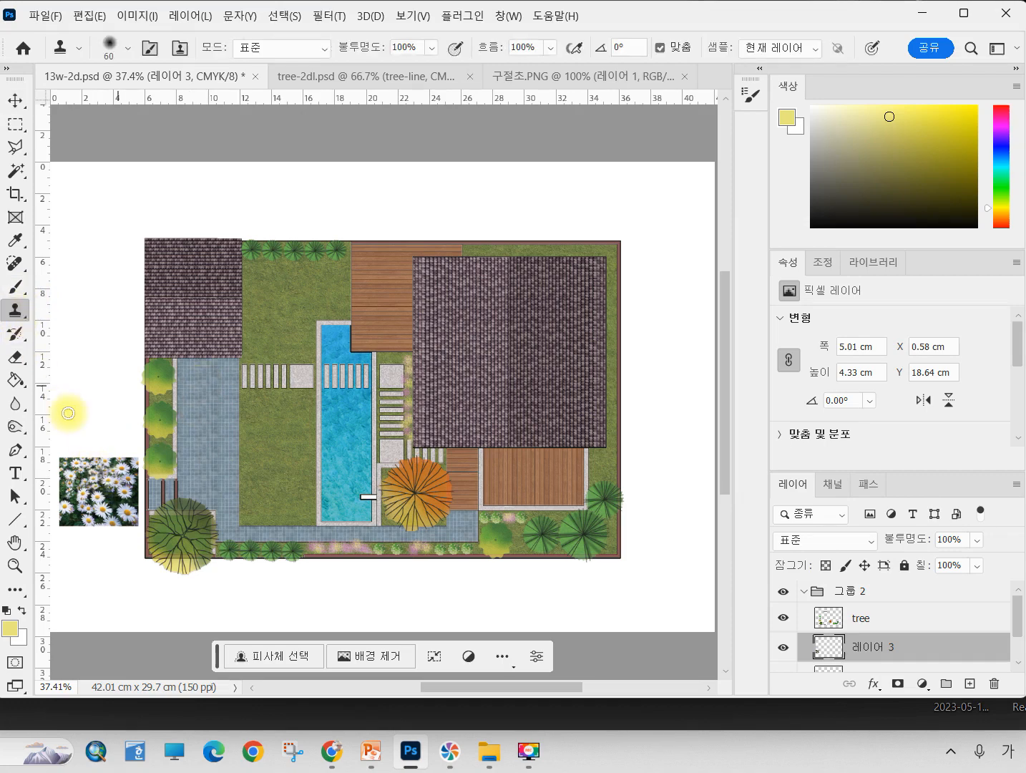
{"action": "right_click", "coordinate": [20, 320]}
{"action": "left_click", "coordinate": [19, 322]}
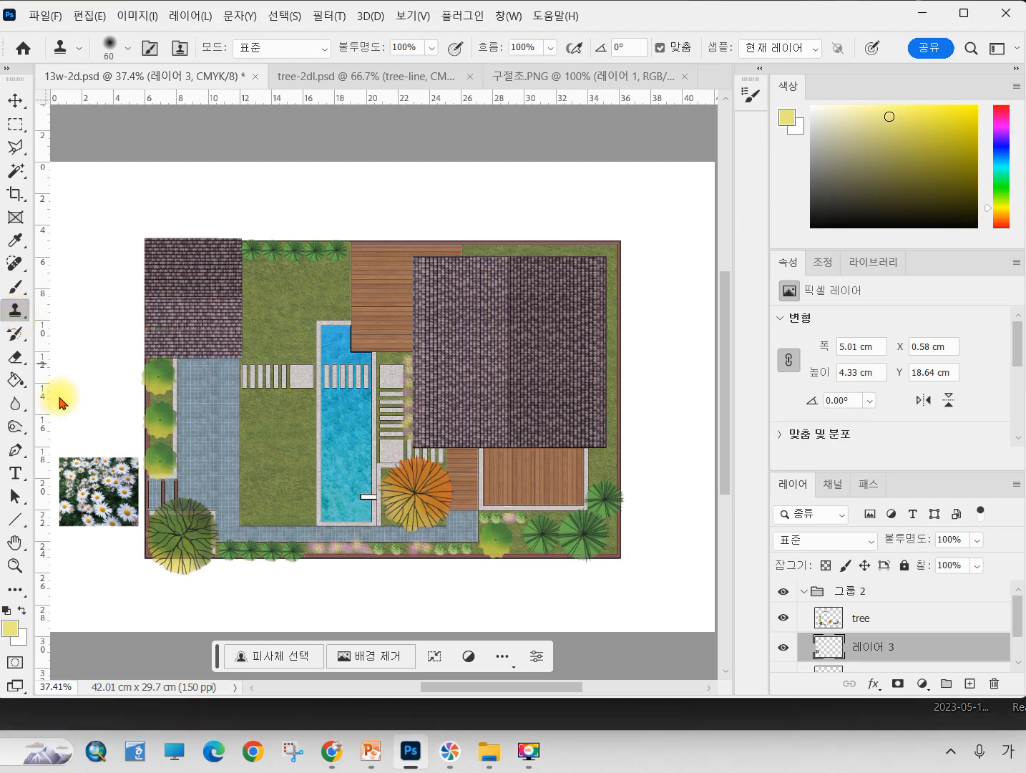
{"action": "left_click", "coordinate": [98, 485], "text": "alt"}
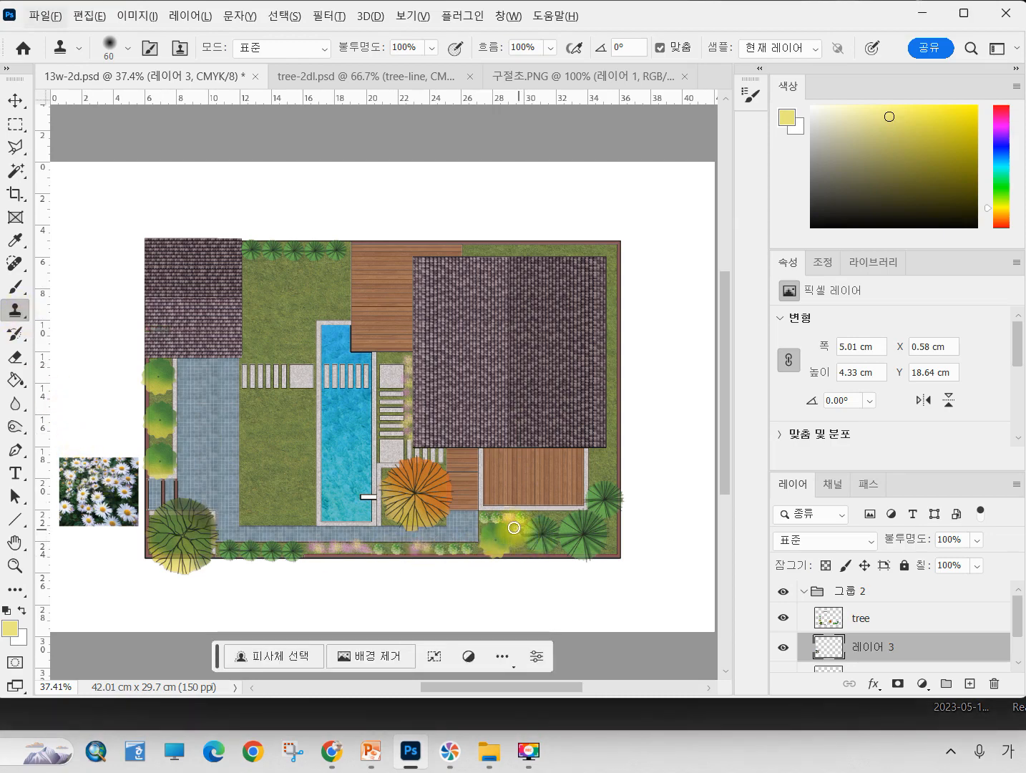
{"action": "mouse_move", "coordinate": [516, 531]}
{"action": "left_mouse_down"}
{"action": "mouse_move", "coordinate": [522, 547]}
{"action": "mouse_move", "coordinate": [532, 518]}
{"action": "left_mouse_up"}
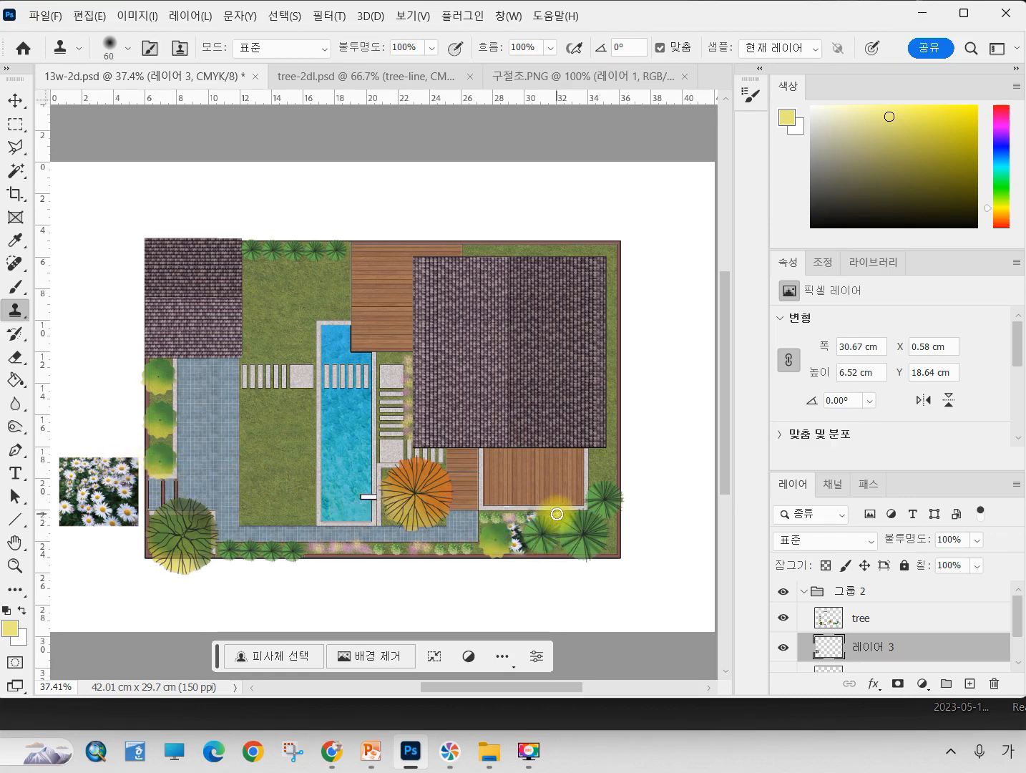
{"action": "mouse_move", "coordinate": [552, 513]}
{"action": "left_mouse_down"}
{"action": "mouse_move", "coordinate": [561, 553]}
{"action": "mouse_move", "coordinate": [577, 517]}
{"action": "mouse_move", "coordinate": [569, 511]}
{"action": "mouse_move", "coordinate": [480, 543]}
{"action": "left_mouse_up"}
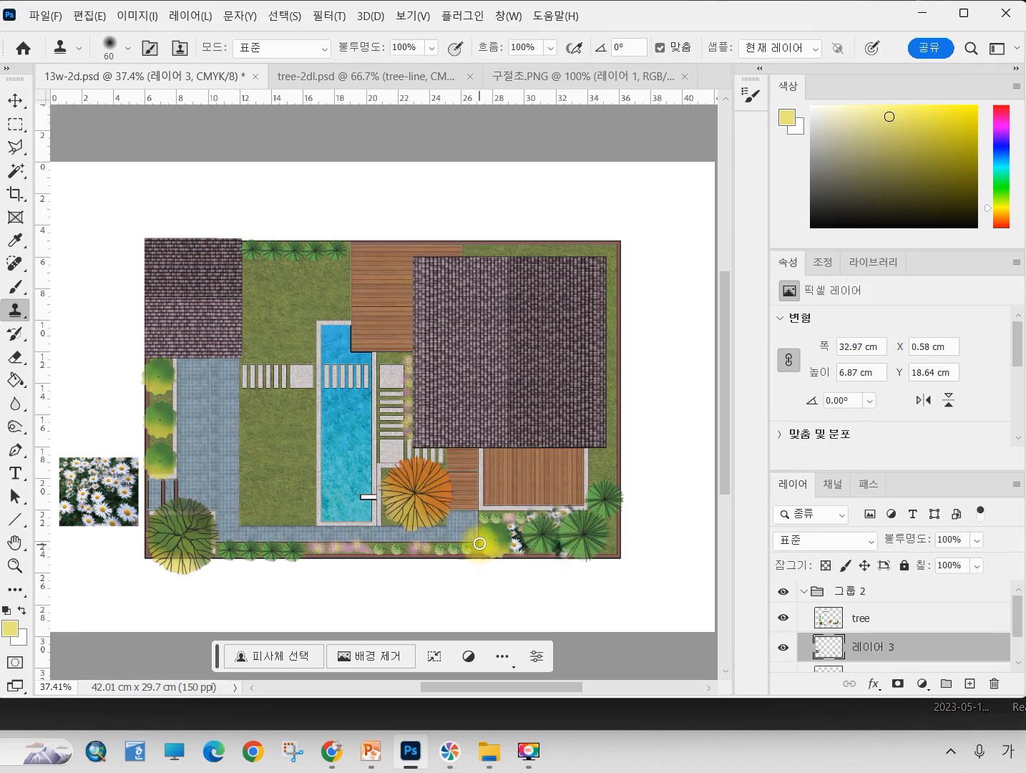
- Resample the daisies and clone-stamp more around the orange tree's base, below the lower deck and along the lower-right bed's edges
{"action": "left_click", "coordinate": [122, 484], "text": "alt"}
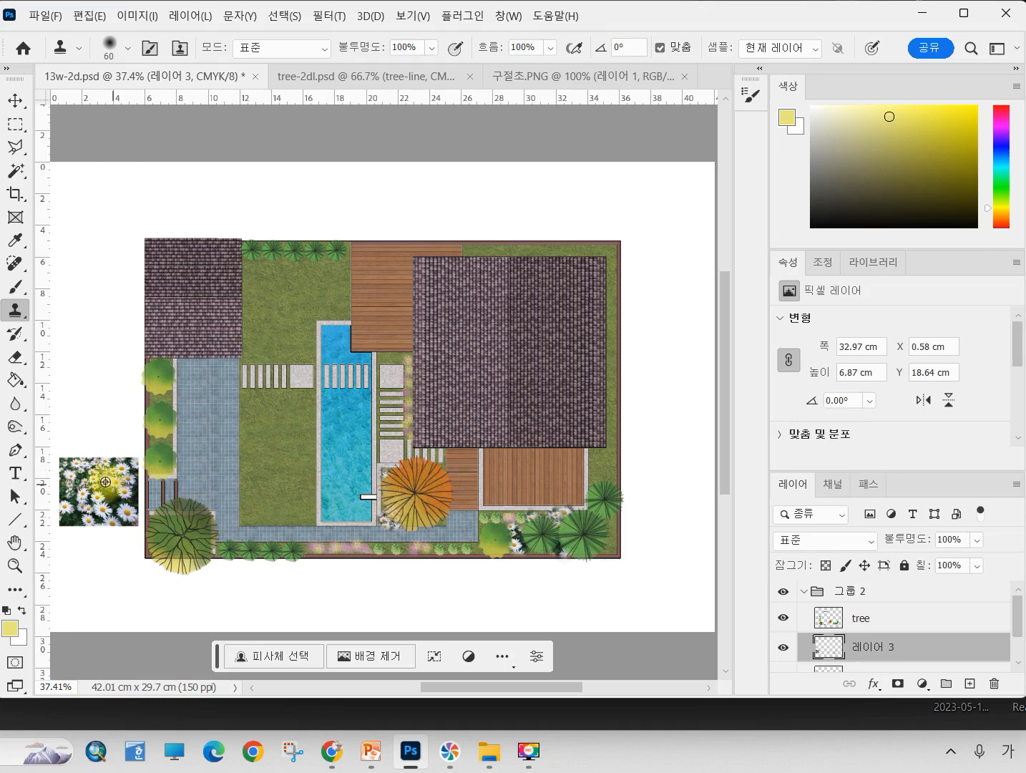
{"action": "mouse_move", "coordinate": [486, 526]}
{"action": "left_mouse_down"}
{"action": "mouse_move", "coordinate": [504, 518]}
{"action": "mouse_move", "coordinate": [522, 541]}
{"action": "mouse_move", "coordinate": [548, 550]}
{"action": "left_mouse_up"}
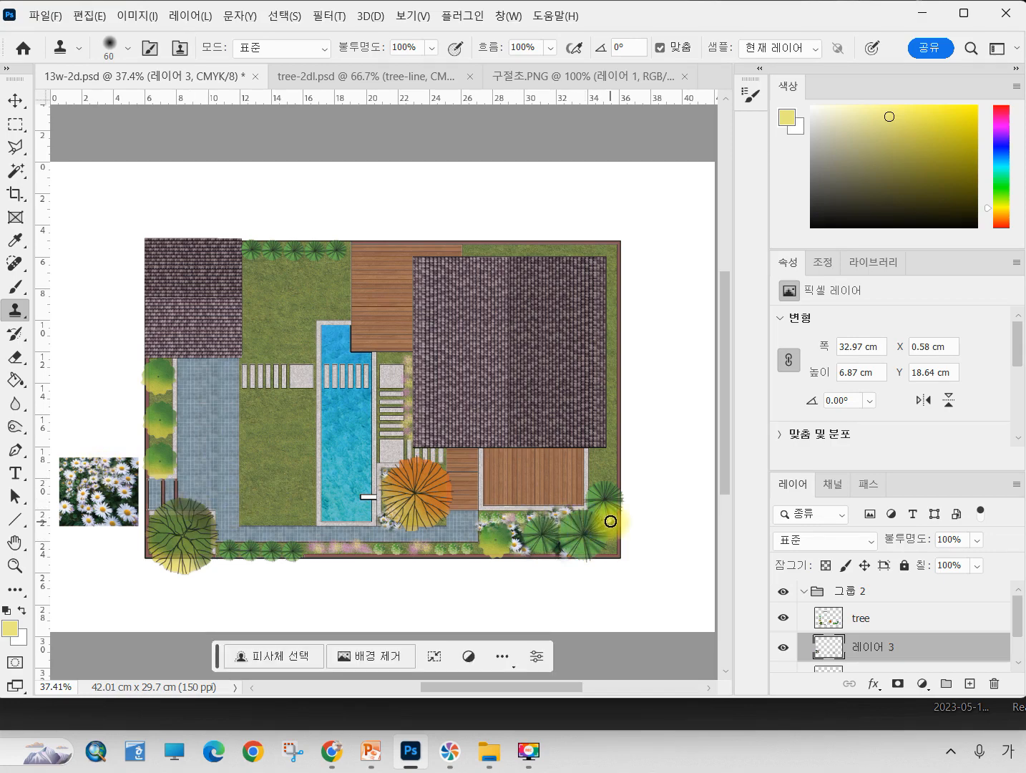
{"action": "mouse_move", "coordinate": [607, 517]}
{"action": "left_mouse_down"}
{"action": "mouse_move", "coordinate": [605, 552]}
{"action": "mouse_move", "coordinate": [615, 528]}
{"action": "left_mouse_up"}
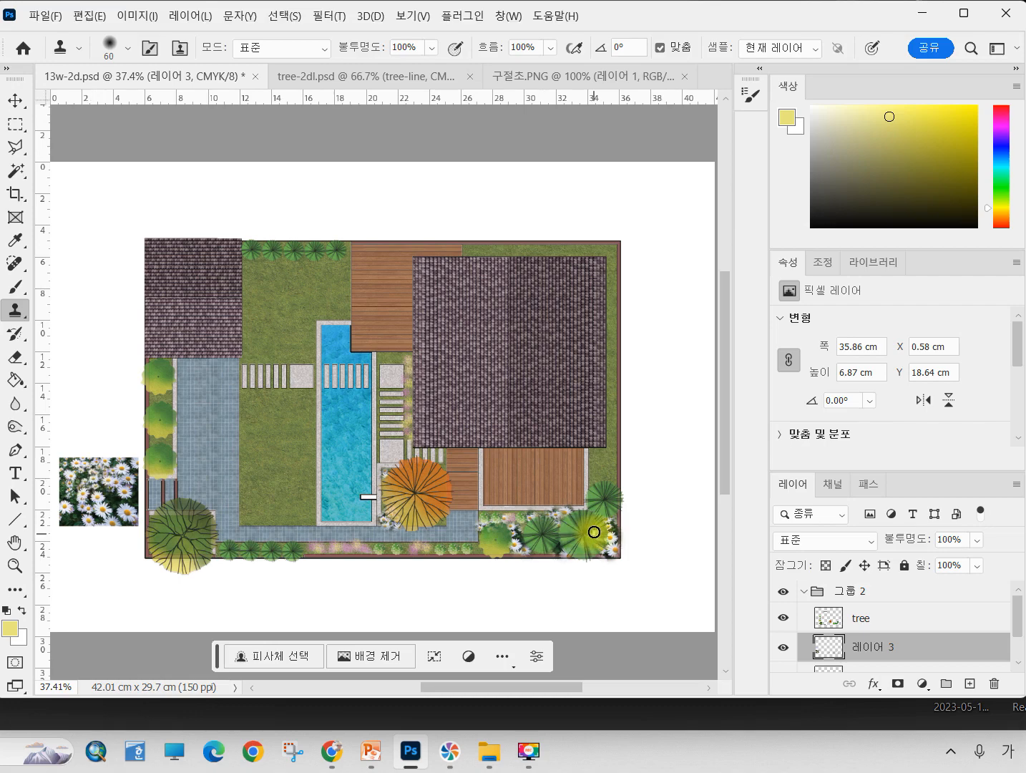
{"action": "left_click", "coordinate": [476, 555]}
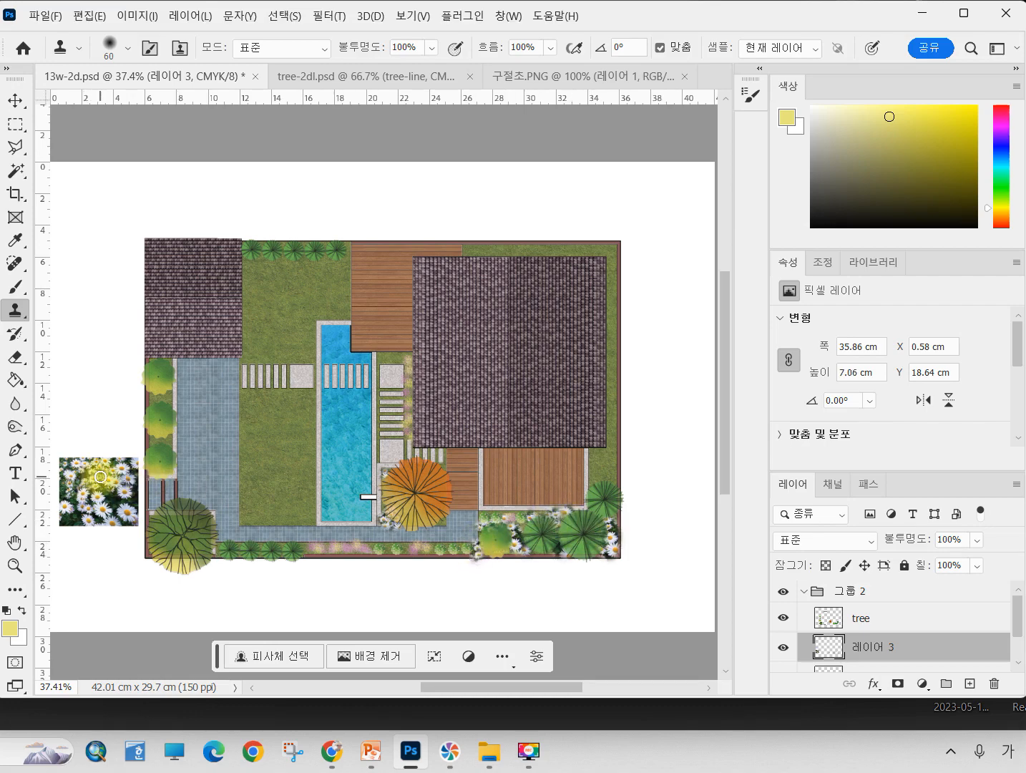
{"action": "left_click", "coordinate": [103, 481], "text": "alt"}
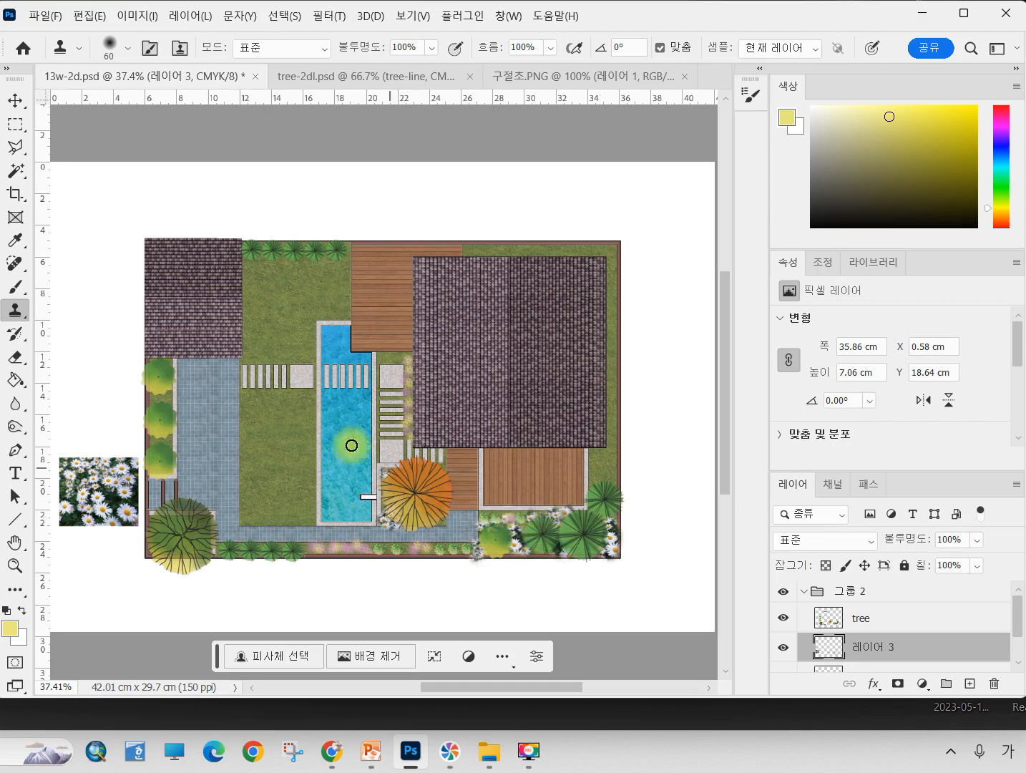
- Trim the daisies spilling over the lower wall, the right wall and the lower deck's edge with rectangular selections, and deselect
{"action": "left_click", "coordinate": [16, 124]}
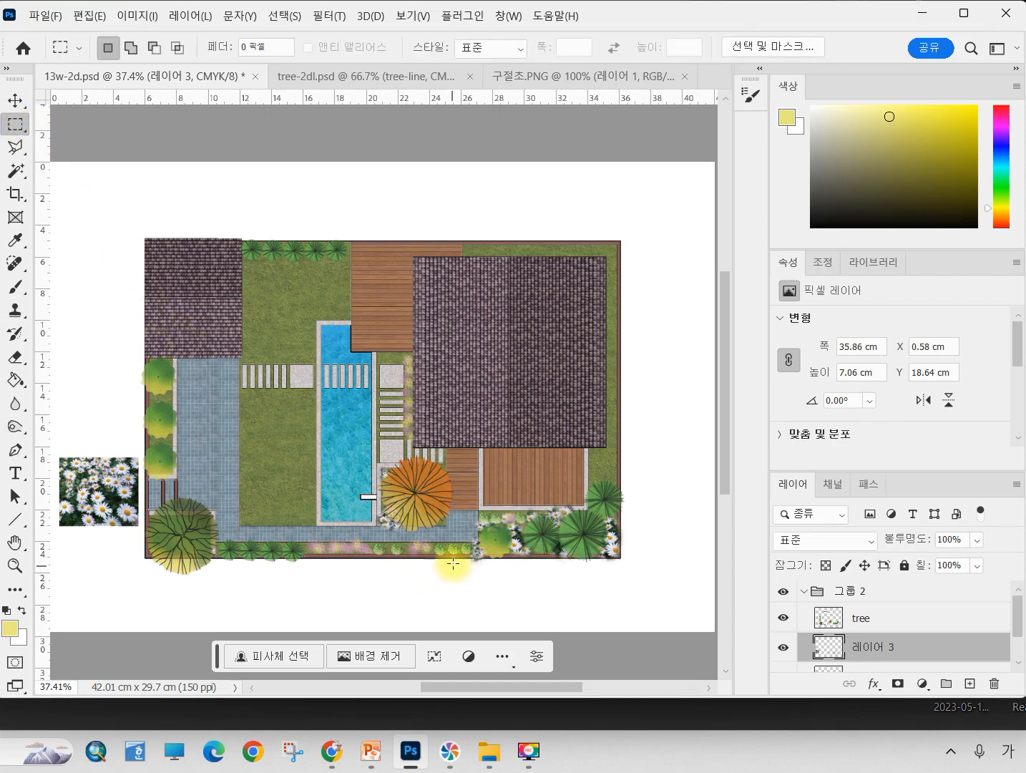
{"action": "left_click_drag", "start_coordinate": [459, 558], "coordinate": [631, 577]}
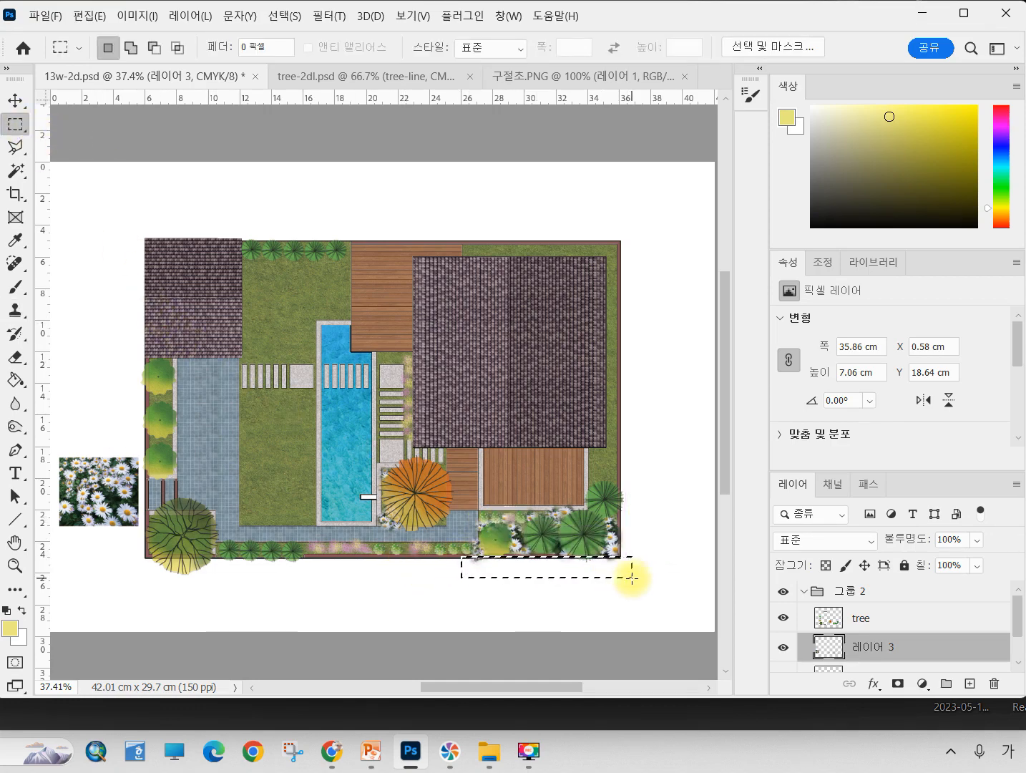
{"action": "left_click", "coordinate": [622, 486]}
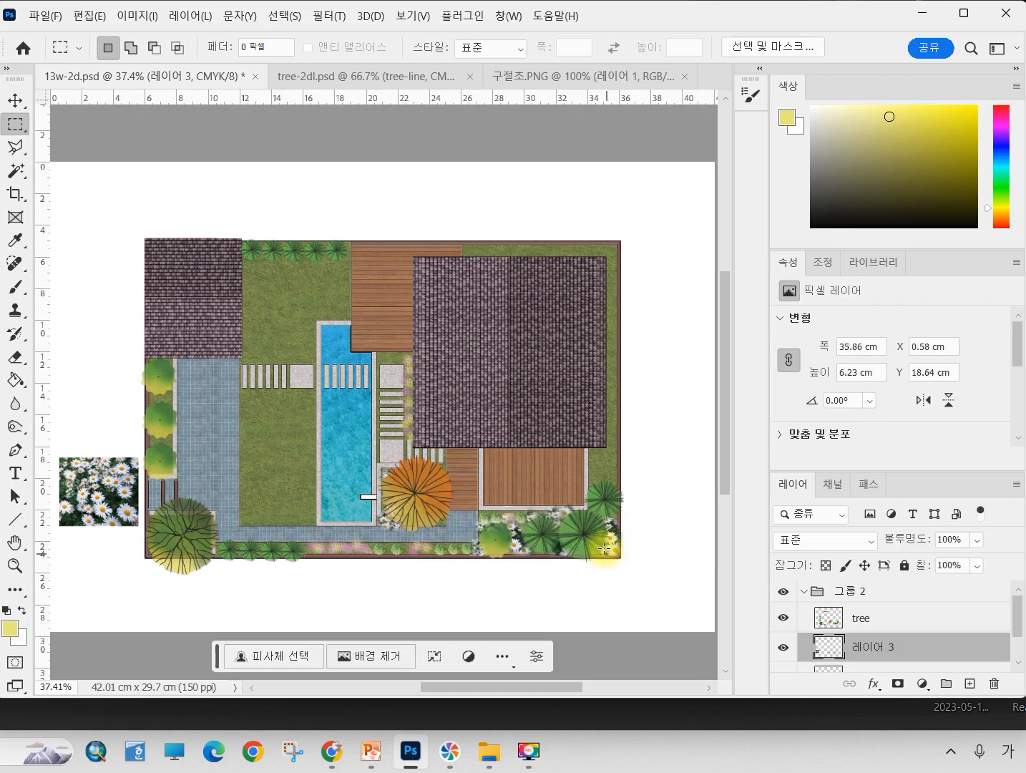
{"action": "left_click_drag", "start_coordinate": [618, 512], "coordinate": [641, 588]}
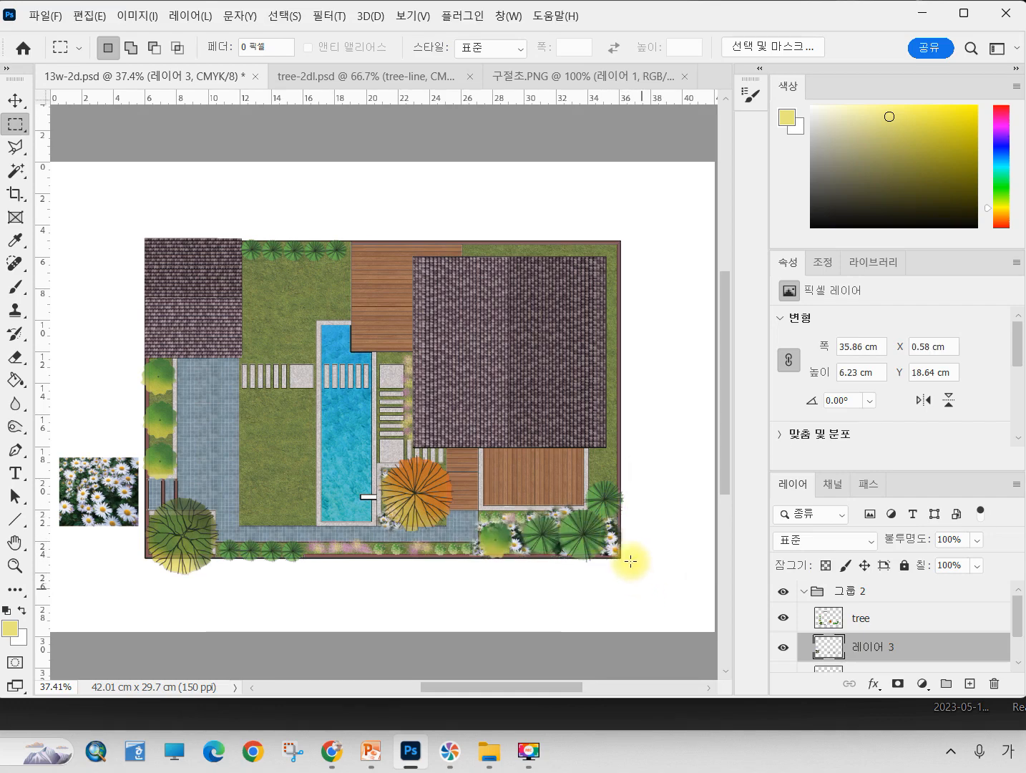
{"action": "left_click_drag", "start_coordinate": [617, 511], "coordinate": [638, 593]}
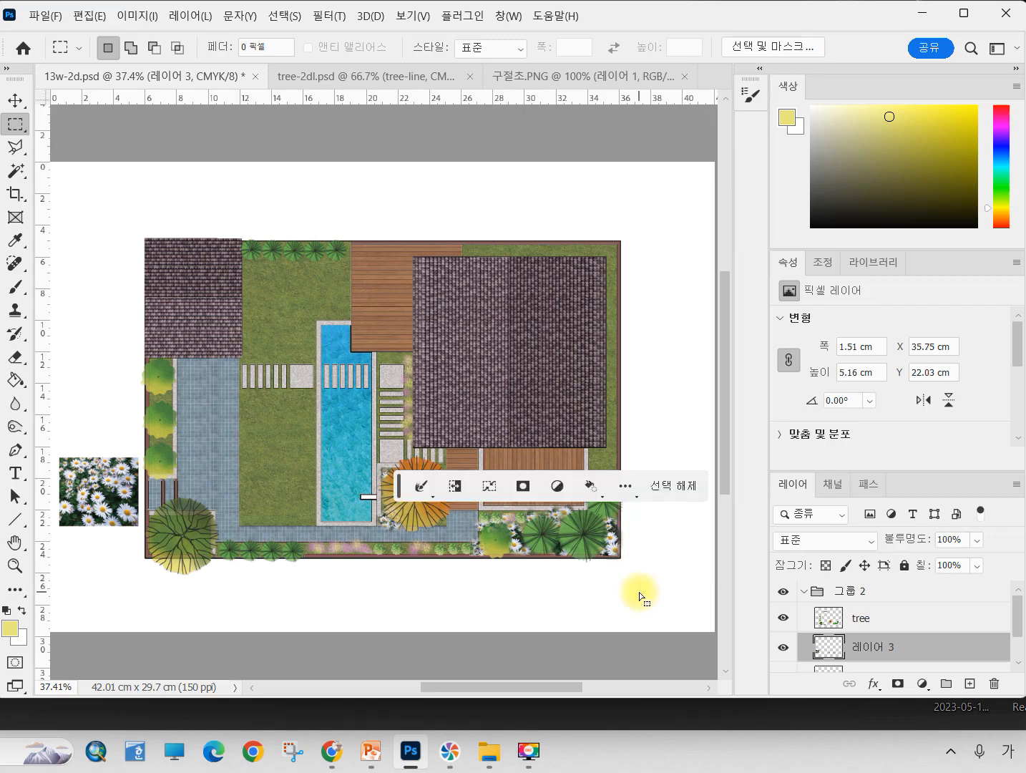
{"action": "left_click", "coordinate": [505, 513]}
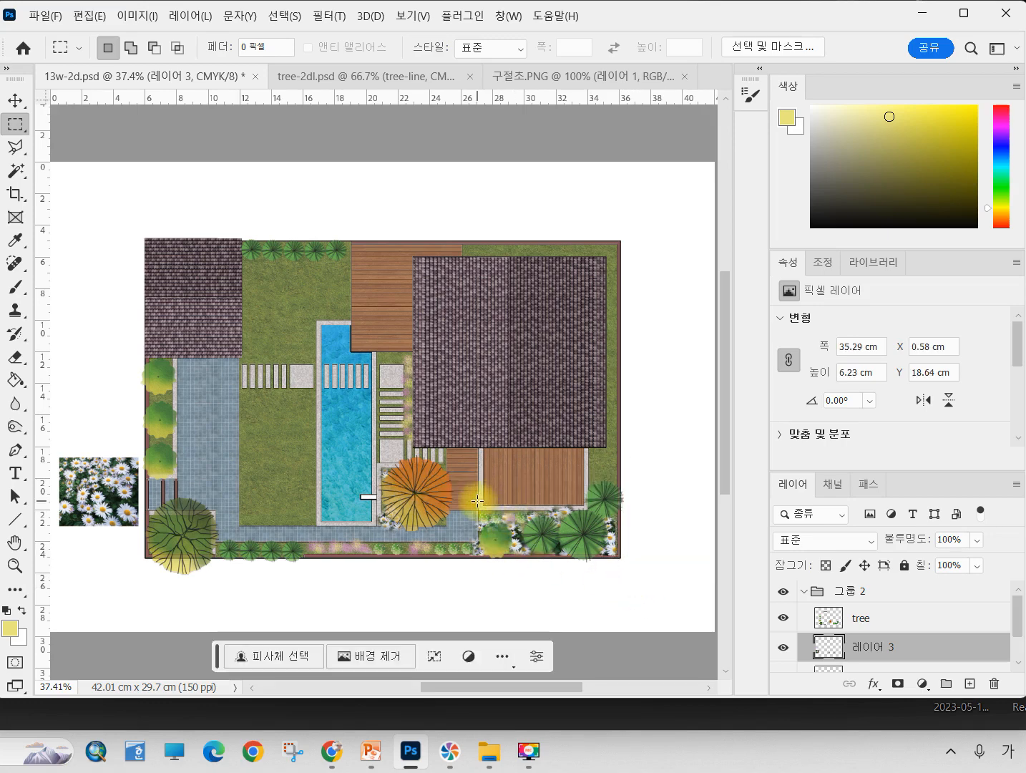
{"action": "left_click_drag", "start_coordinate": [478, 501], "coordinate": [592, 515]}
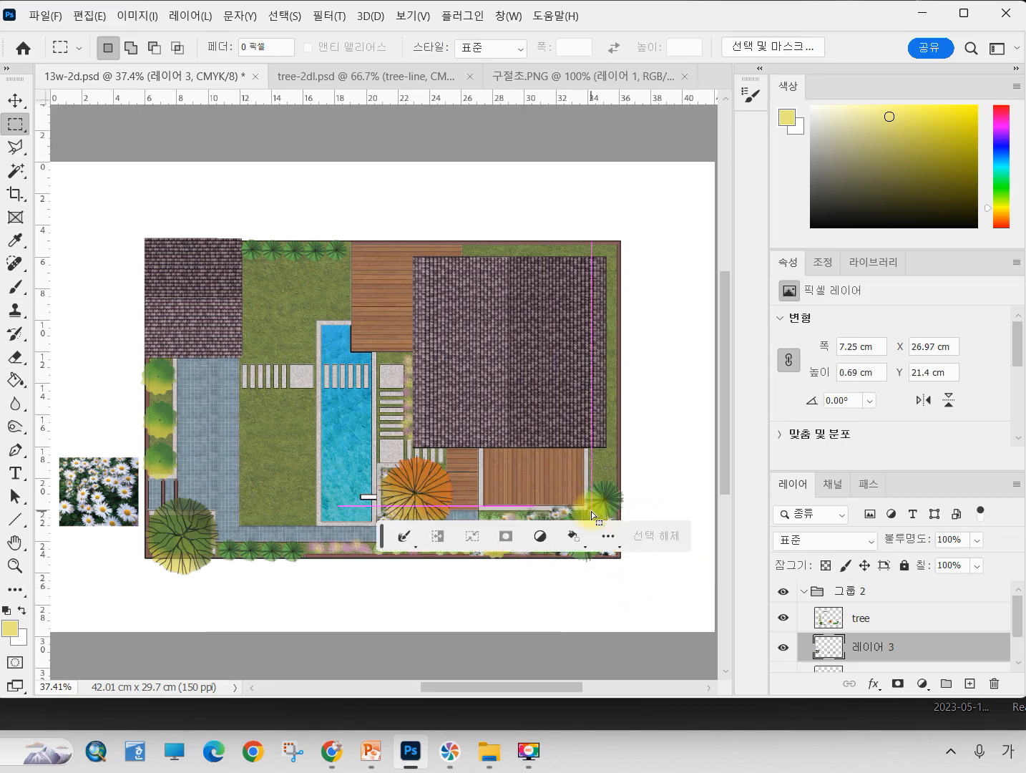
{"action": "left_click", "coordinate": [607, 461]}
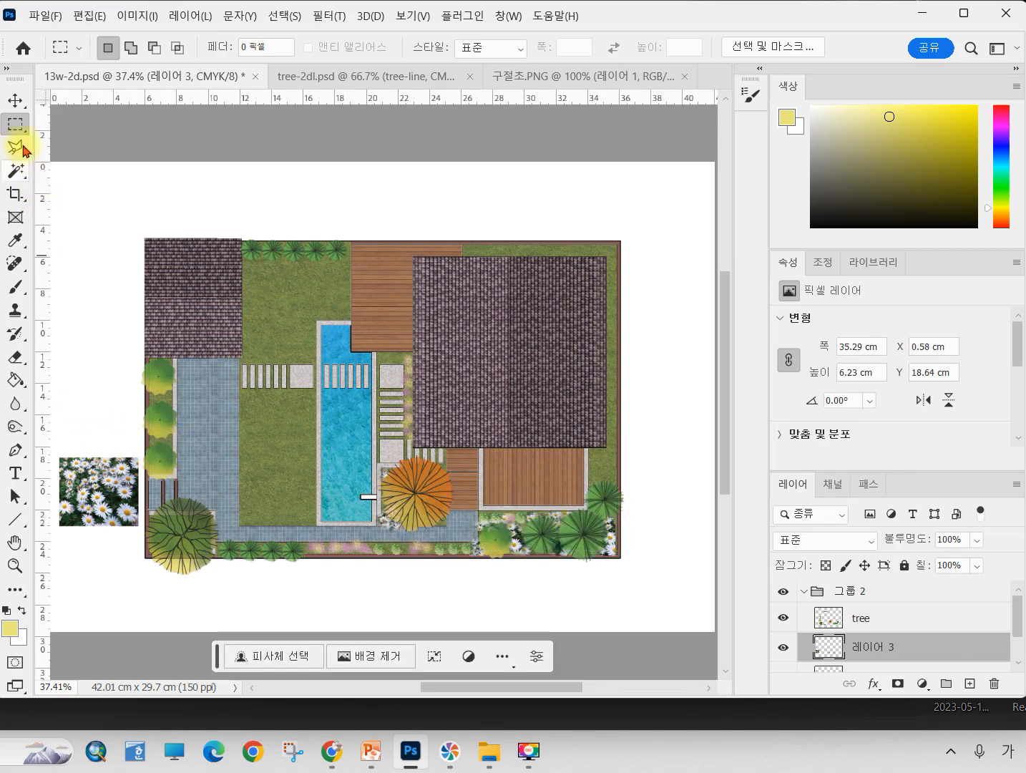
- Delete the pasted daisy source image from the blank margin beside the plan, deselect, and activate the Move tool
{"action": "left_click_drag", "start_coordinate": [52, 442], "coordinate": [156, 551]}
{"action": "key", "text": "Delete"}
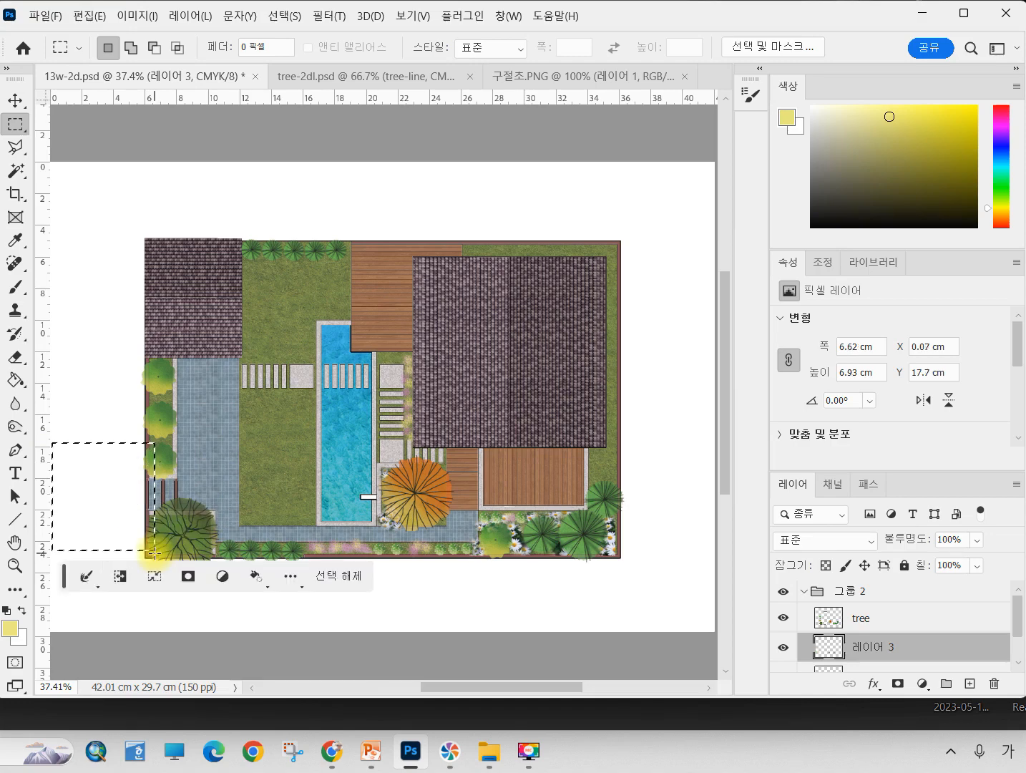
{"action": "left_click", "coordinate": [154, 554]}
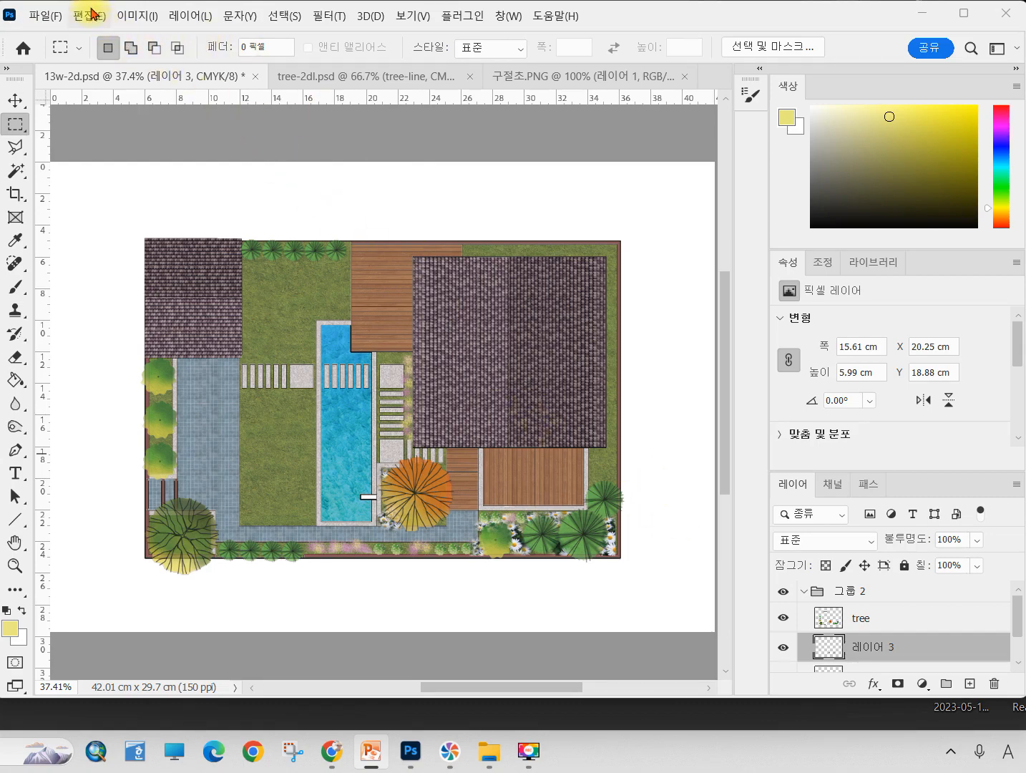
{"action": "left_click", "coordinate": [15, 103]}
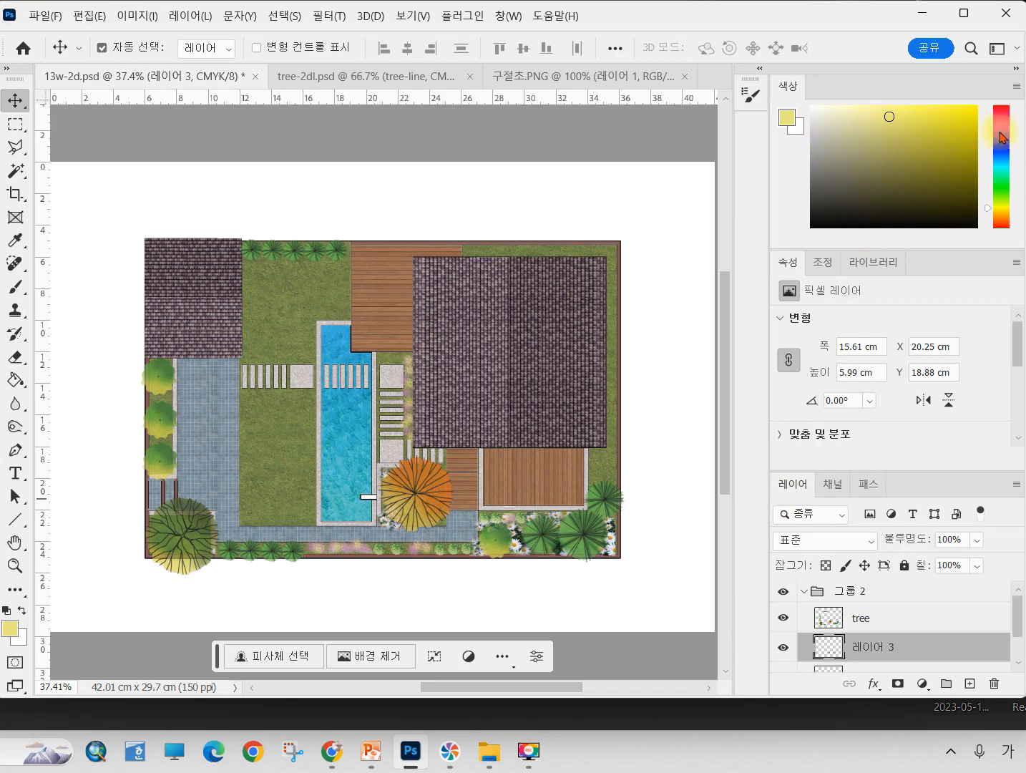
- Collapse the panels to icons, show and hide the Layers panel from there, and restore the expanded panels
{"action": "left_click", "coordinate": [1015, 68]}
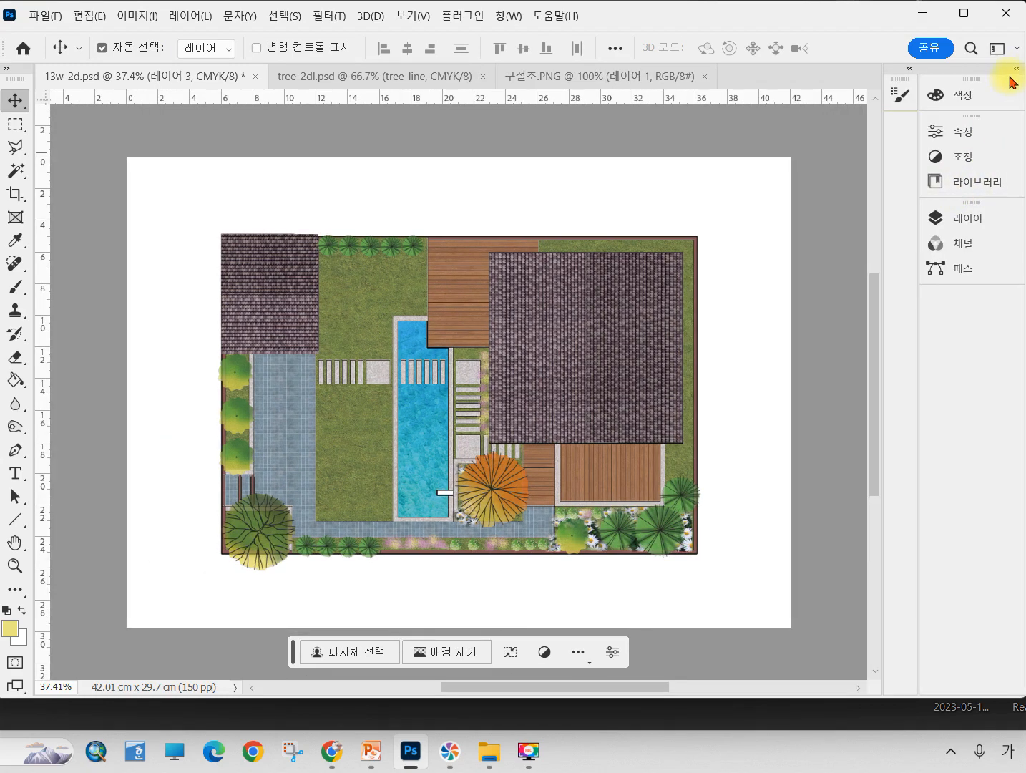
{"action": "left_click", "coordinate": [966, 218]}
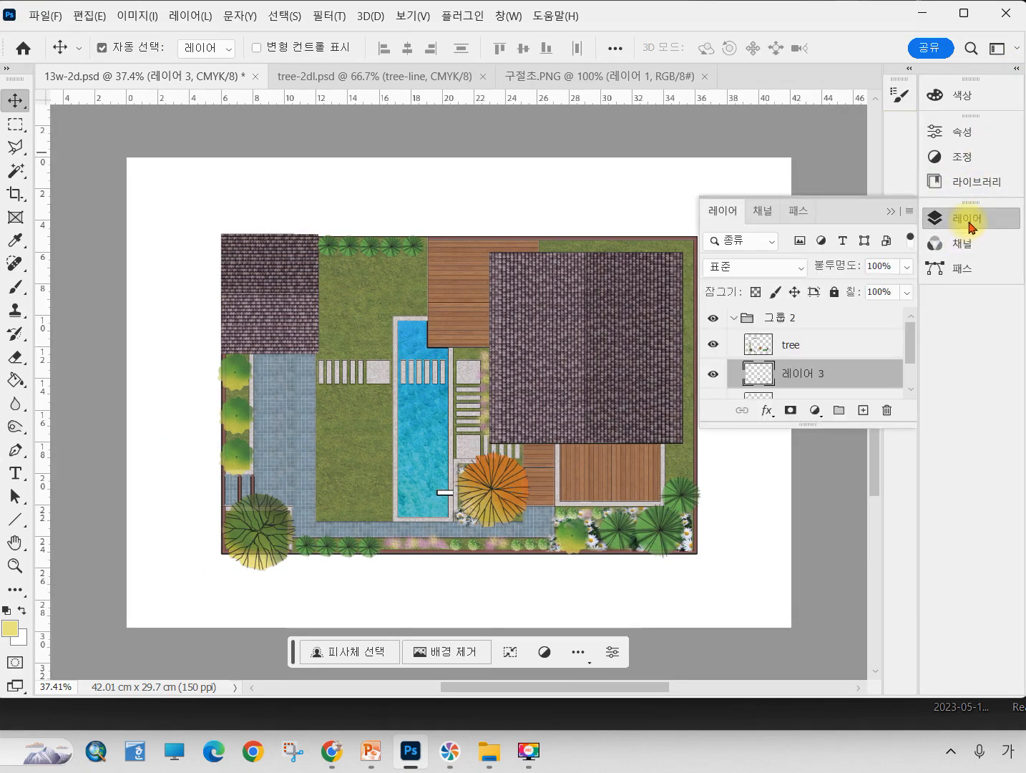
{"action": "left_click", "coordinate": [890, 211]}
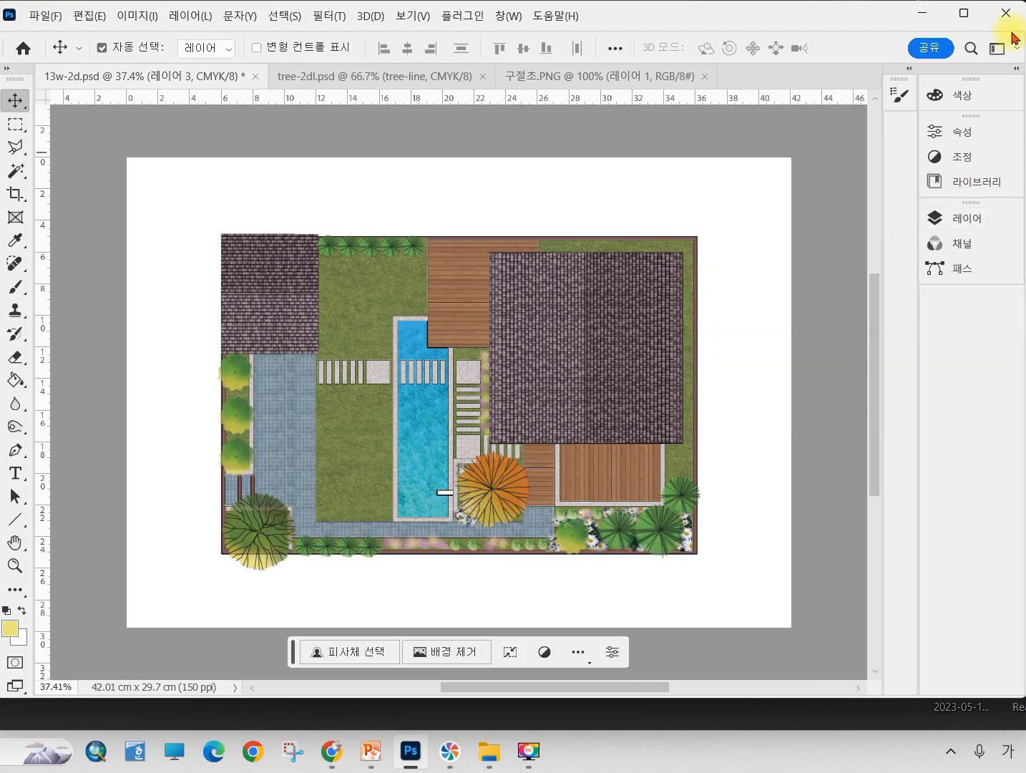
{"action": "left_click", "coordinate": [971, 221]}
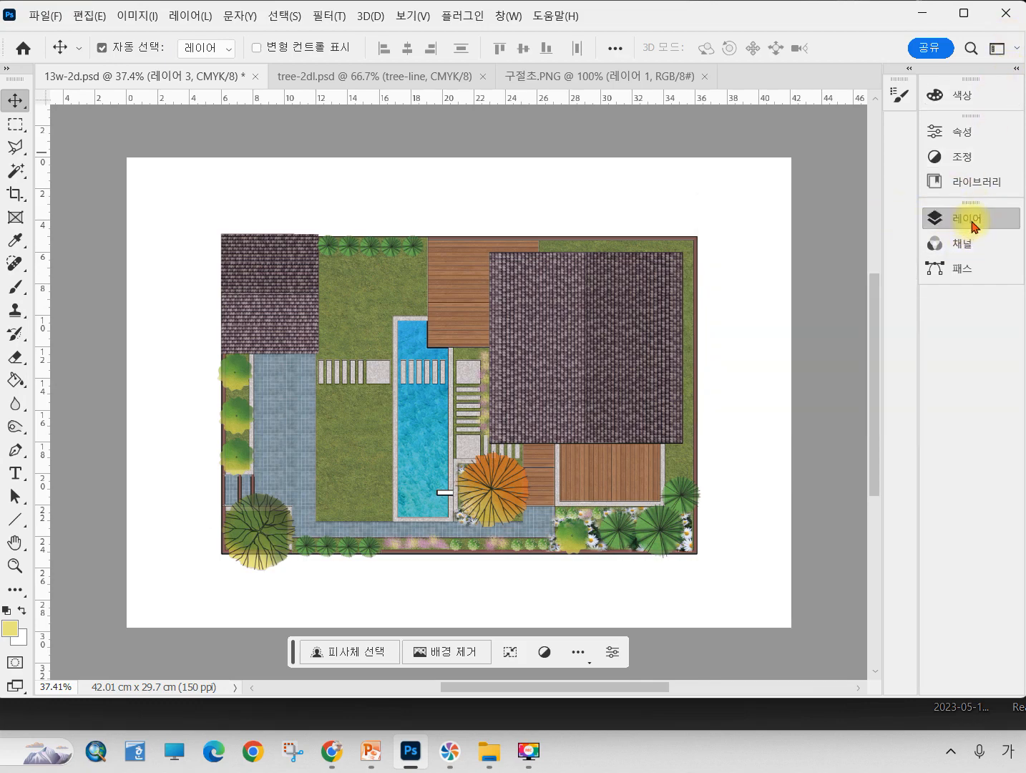
{"action": "left_click", "coordinate": [970, 221]}
{"action": "left_click", "coordinate": [961, 222]}
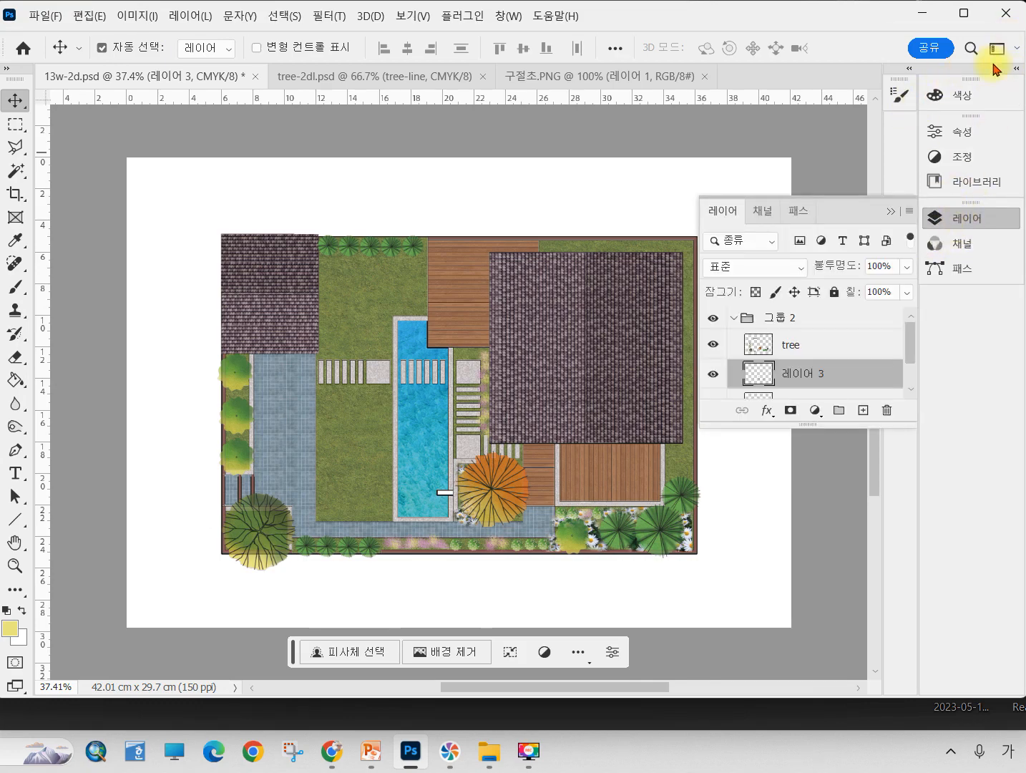
{"action": "left_click", "coordinate": [1014, 70]}
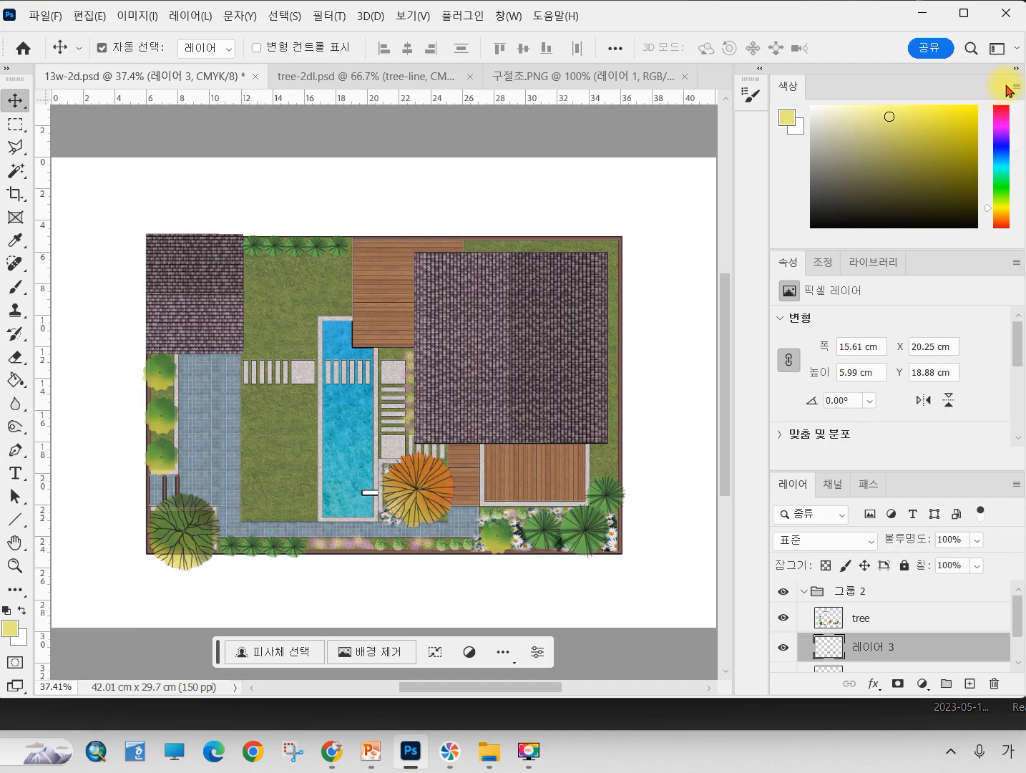
- Close the Color, Properties, Adjustments and Libraries panels so that the Layers panel fills the dock
{"action": "left_click", "coordinate": [1015, 101]}
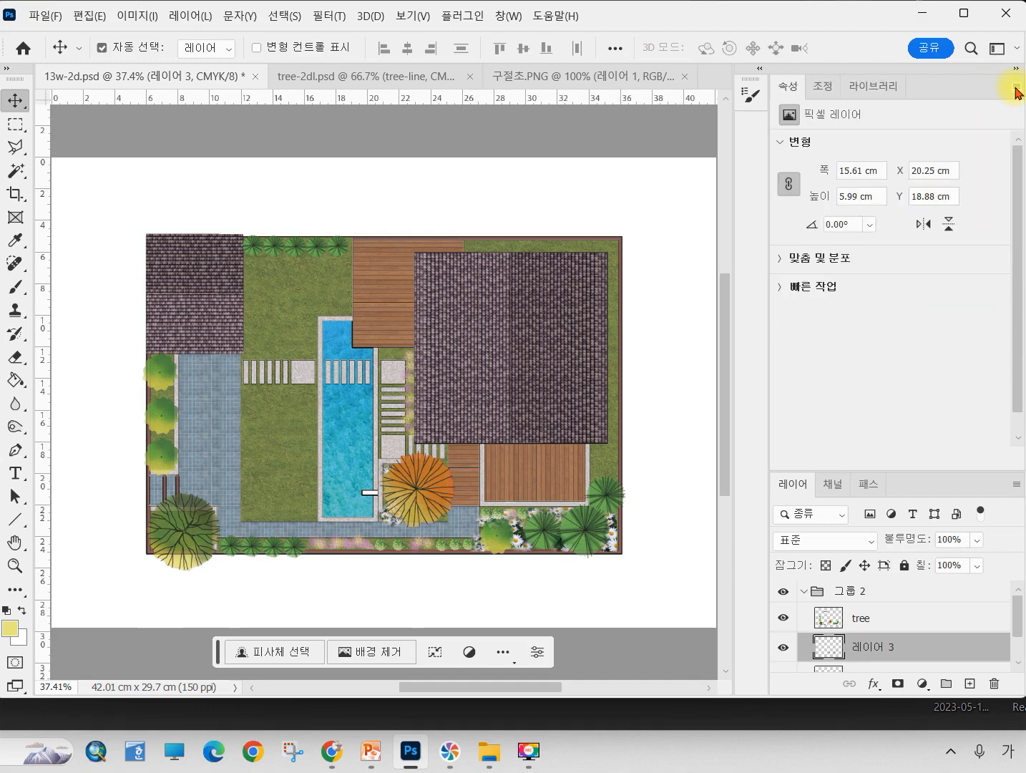
{"action": "left_click", "coordinate": [1019, 99]}
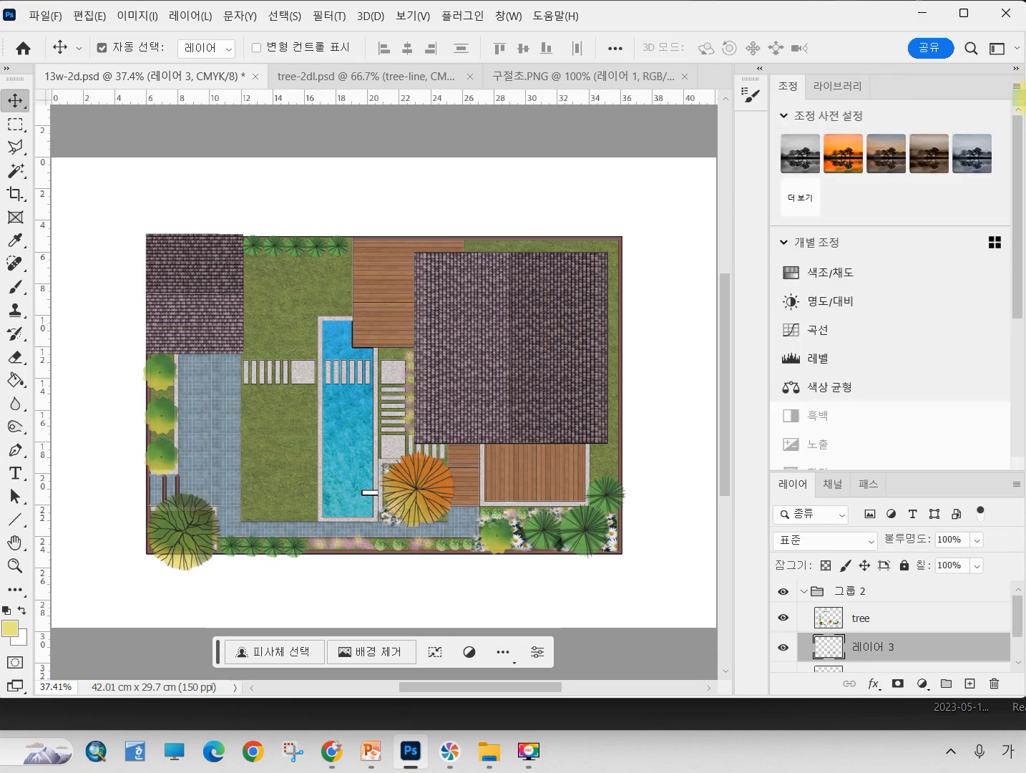
{"action": "left_click", "coordinate": [1019, 92]}
{"action": "left_click", "coordinate": [1017, 91]}
{"action": "left_click", "coordinate": [1017, 91]}
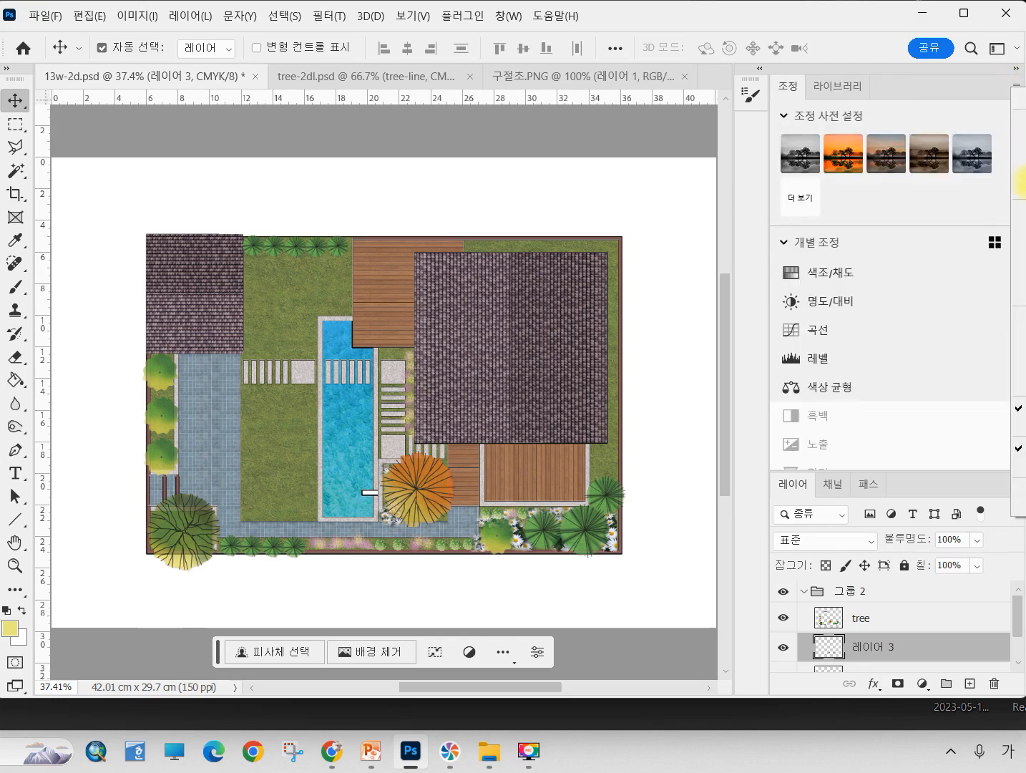
{"action": "left_click", "coordinate": [1018, 489]}
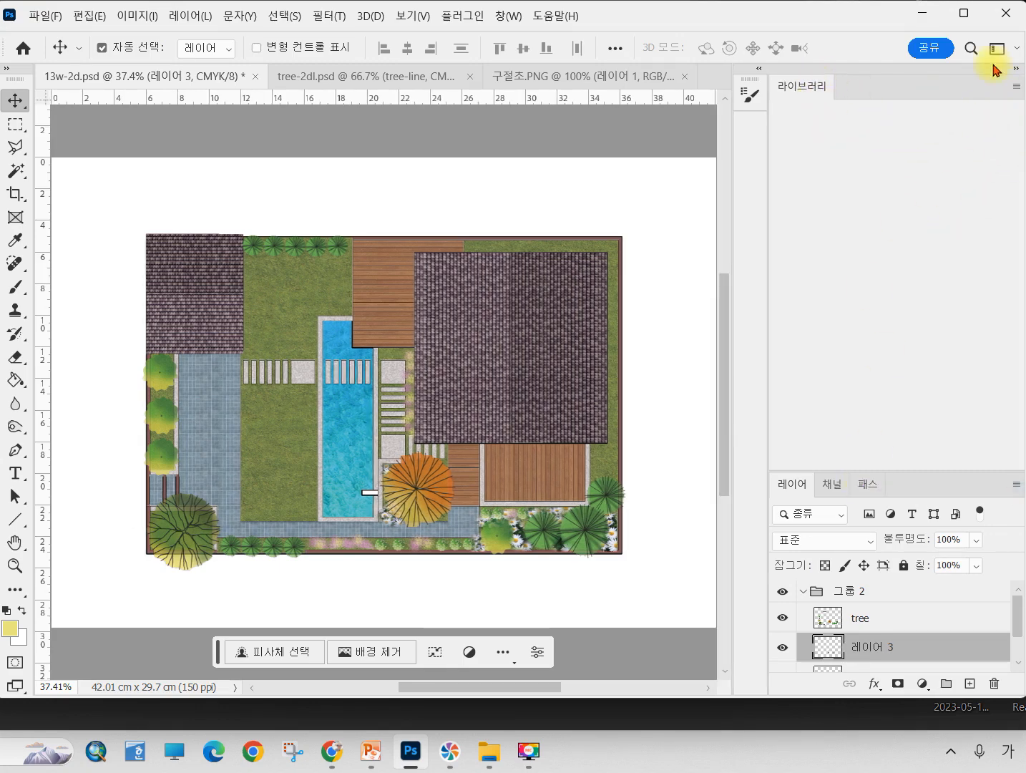
{"action": "left_click", "coordinate": [1020, 99]}
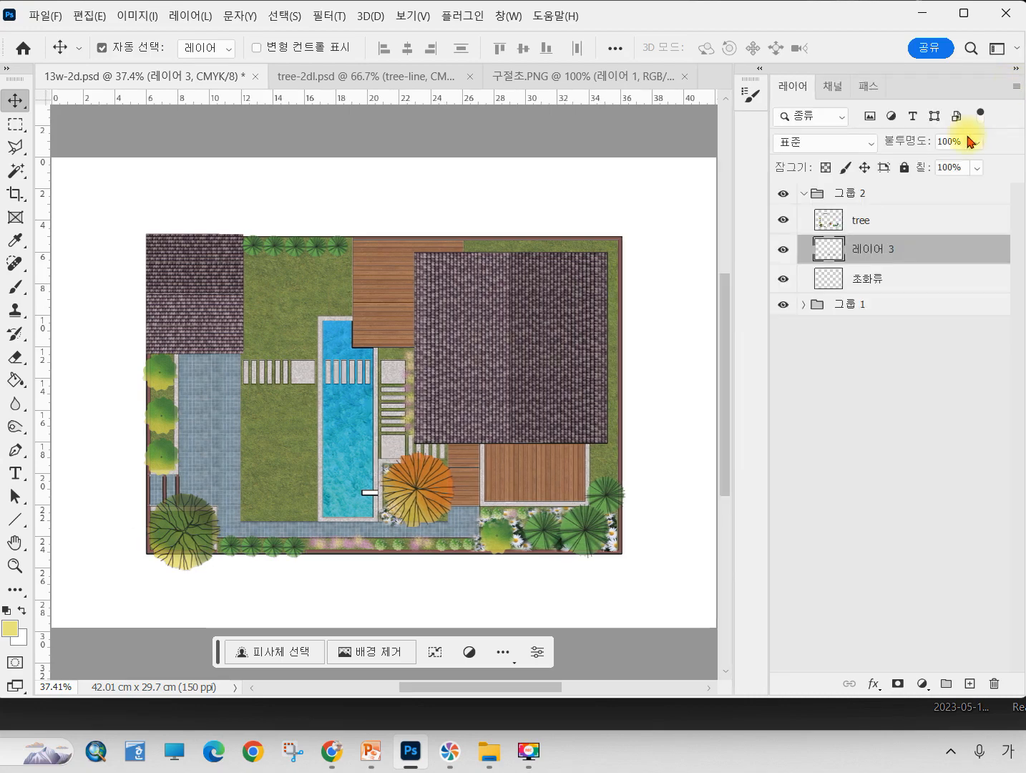
- Open the layer style of the 지붕 roof layer in 그룹 1 and enable a drop shadow
{"action": "left_click", "coordinate": [804, 305]}
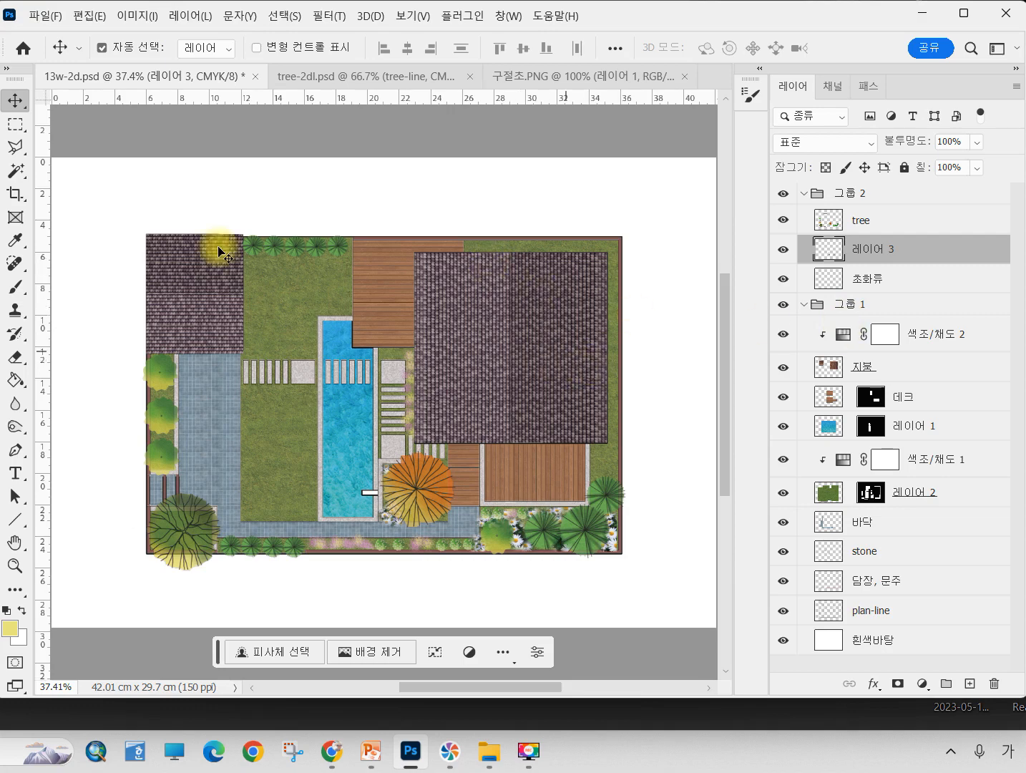
{"action": "left_click", "coordinate": [517, 301]}
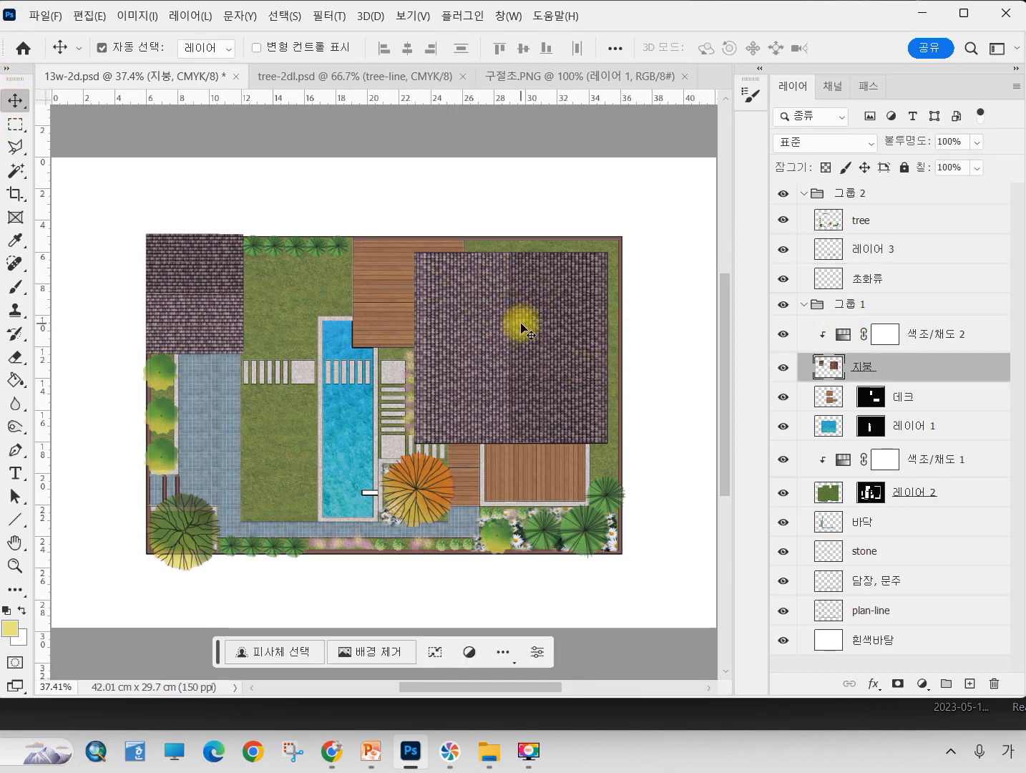
{"action": "double_click", "coordinate": [904, 371]}
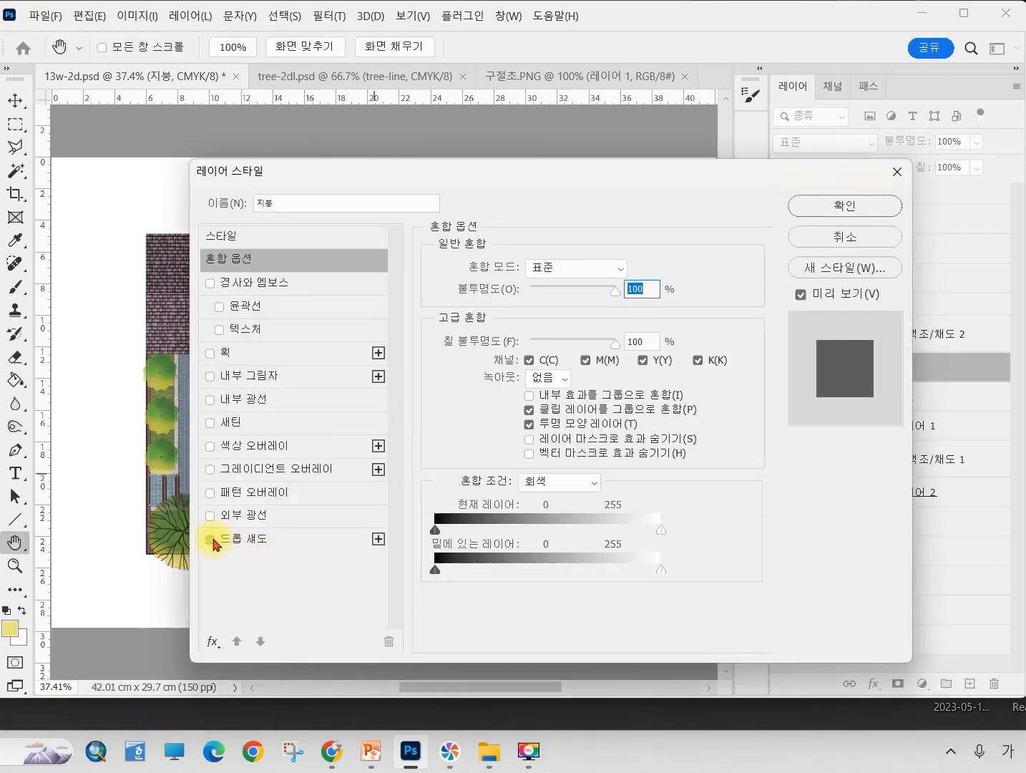
{"action": "left_click", "coordinate": [212, 541]}
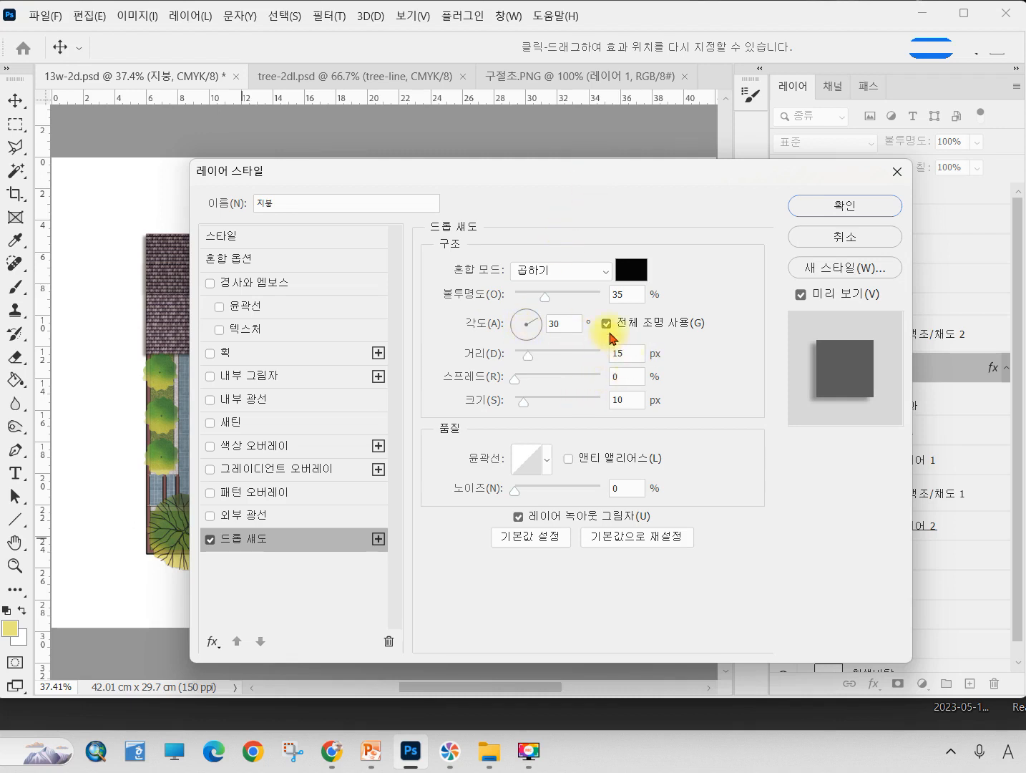
- Try to set the roof shadow's opacity to -45 and its angle to 35 degrees
{"action": "left_click_drag", "start_coordinate": [630, 298], "coordinate": [577, 302]}
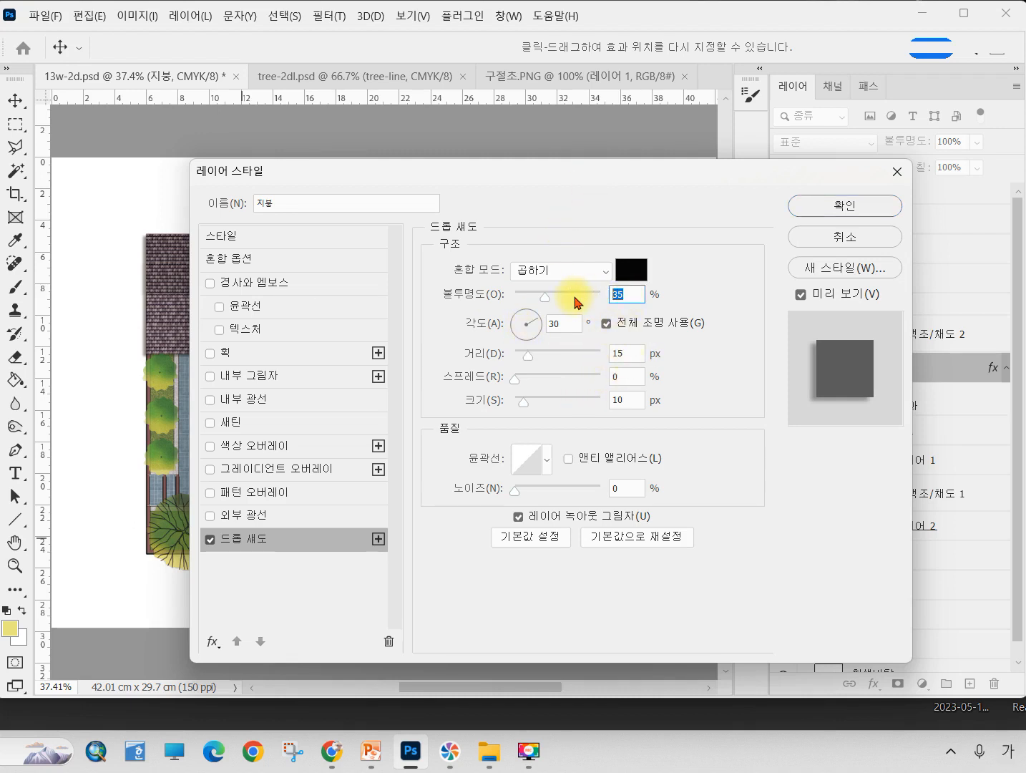
{"action": "type", "text": "-4"}
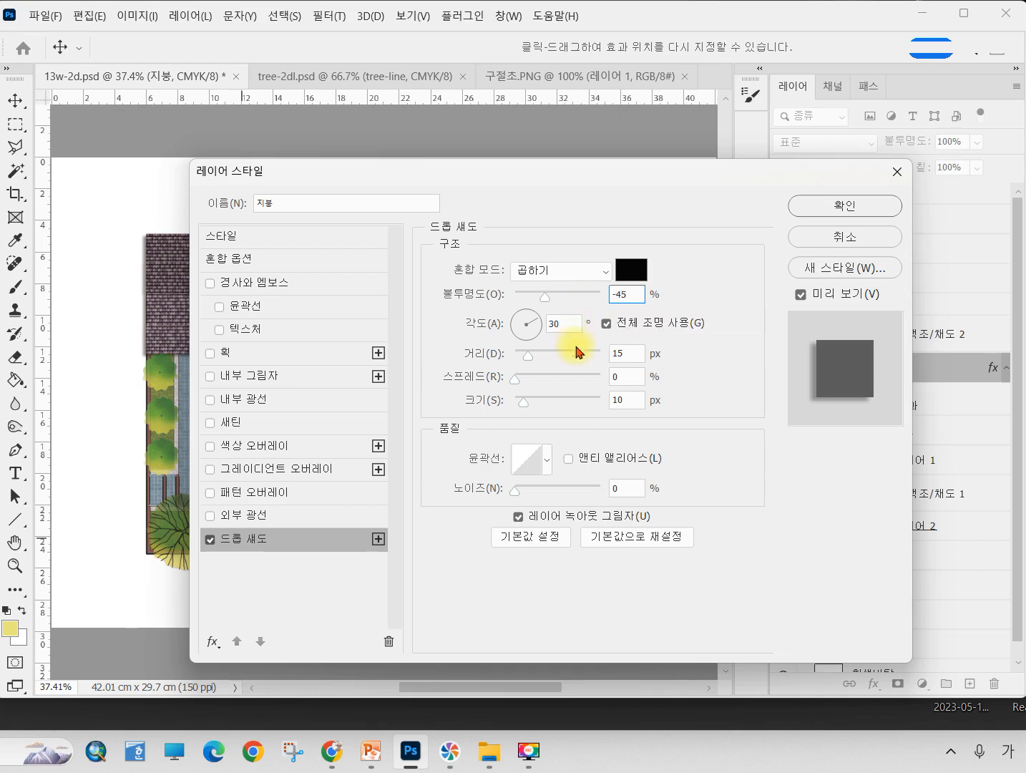
{"action": "left_click", "coordinate": [632, 376]}
{"action": "left_click", "coordinate": [557, 283]}
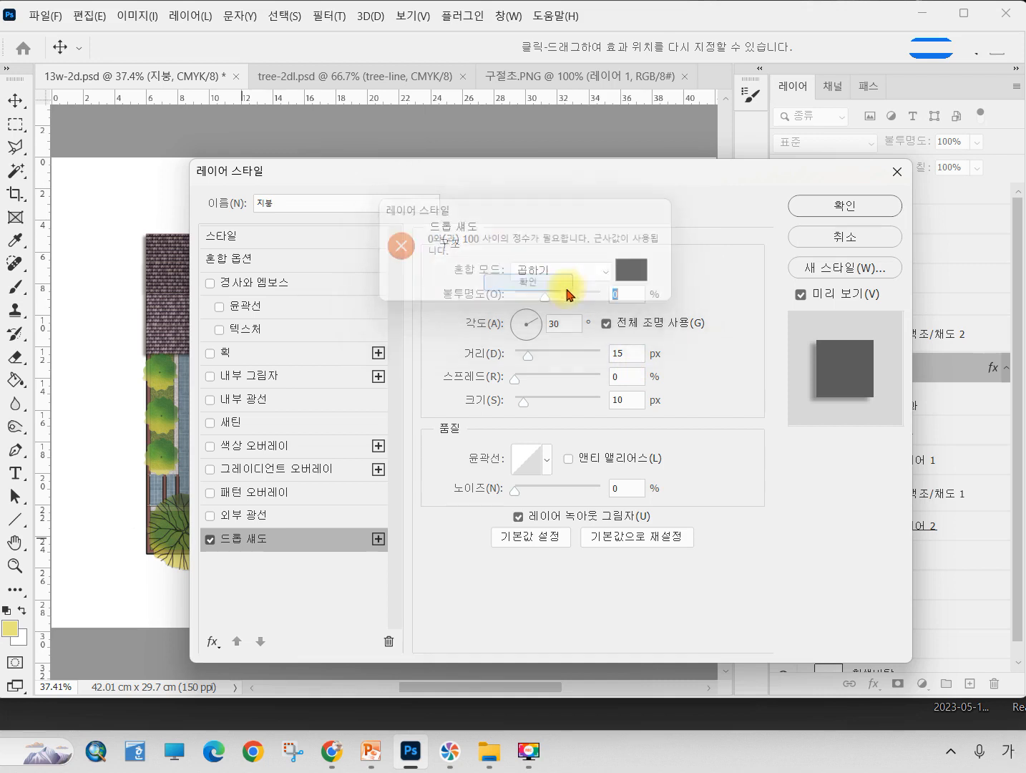
{"action": "left_click", "coordinate": [565, 325]}
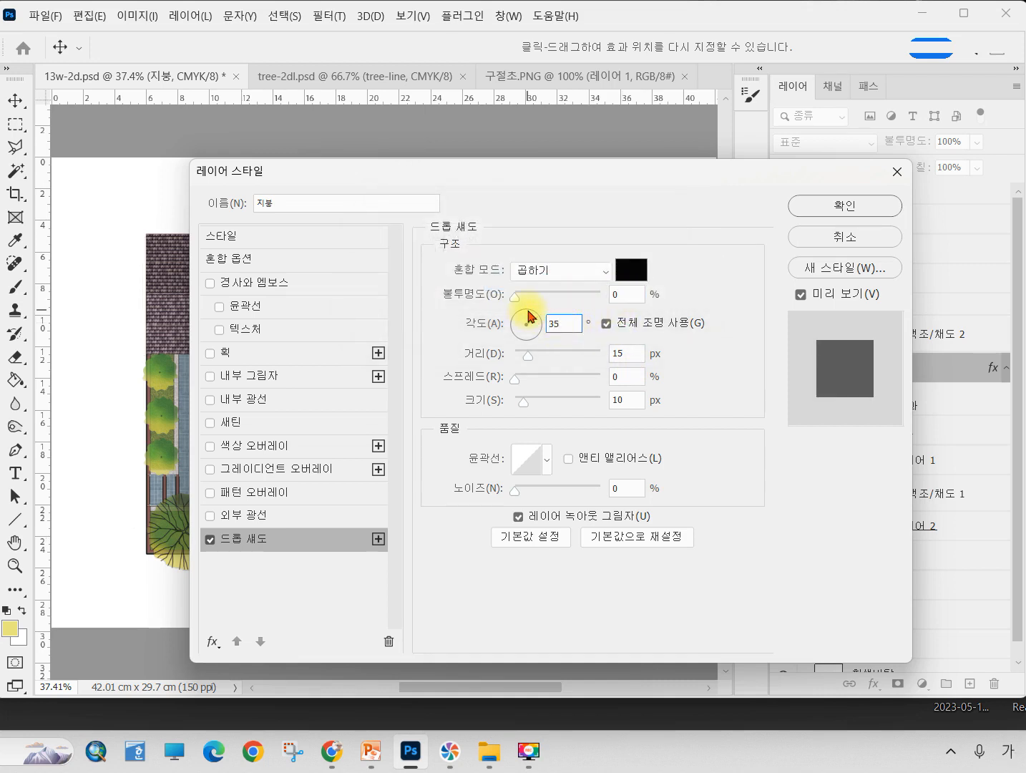
{"action": "type", "text": "35"}
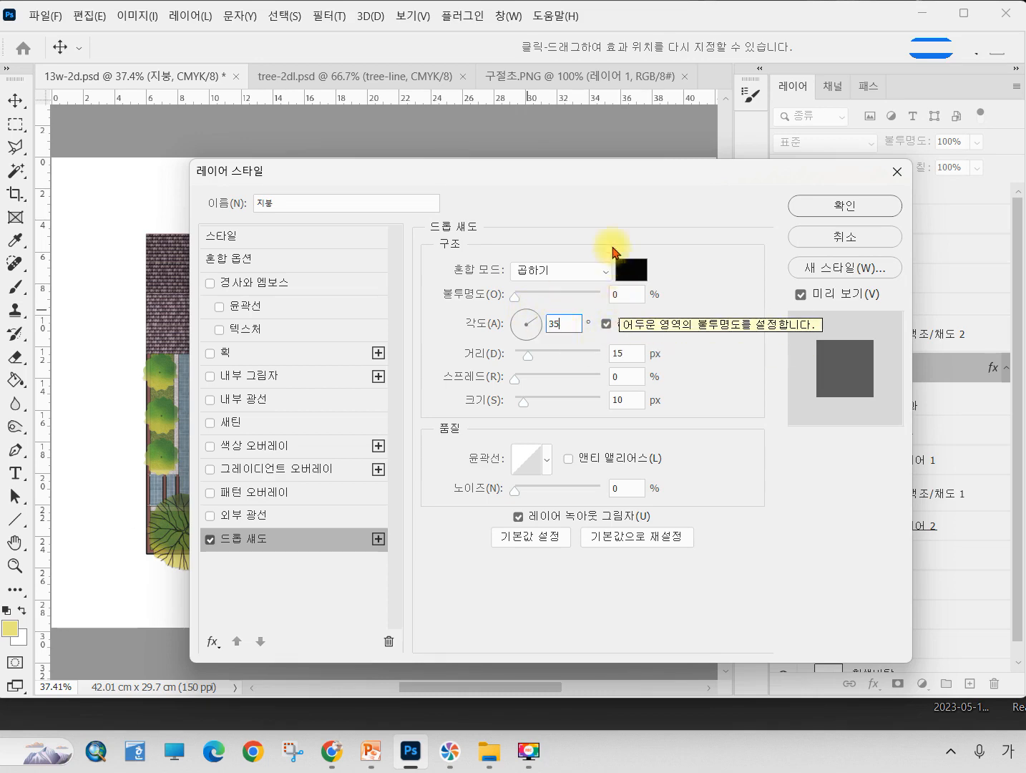
- Move the layer style dialog clear of the plan and set the shadow's angle to -45 degrees, distance to 30 px and size to 20 px
{"action": "left_click_drag", "start_coordinate": [609, 176], "coordinate": [553, 476]}
{"action": "left_click_drag", "start_coordinate": [513, 603], "coordinate": [476, 595]}
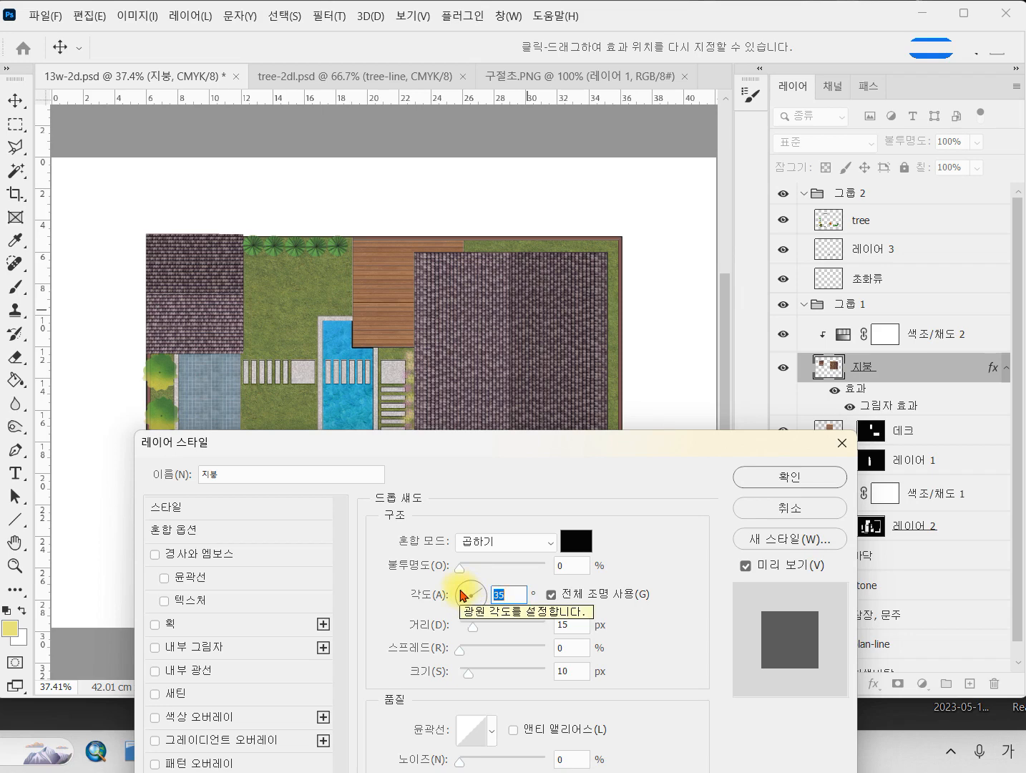
{"action": "type", "text": "-4"}
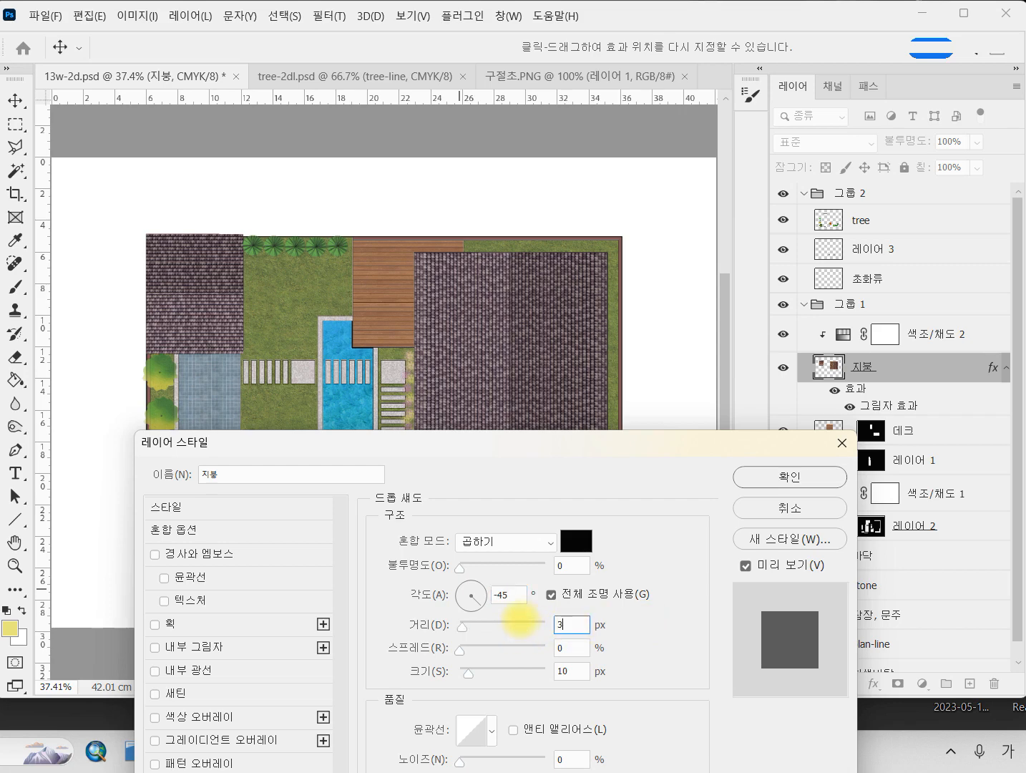
{"action": "left_click", "coordinate": [572, 672]}
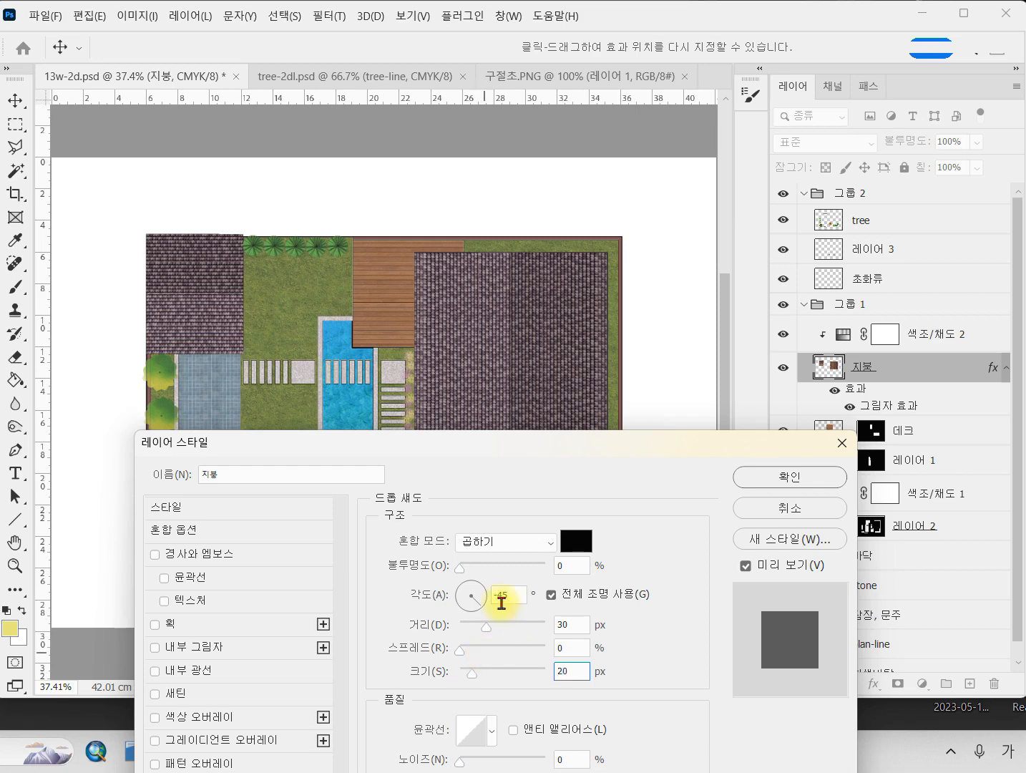
- Set the roof shadow's opacity to 60% and its angle to -150 degrees, check it on the plan, and apply the layer style
{"action": "left_click_drag", "start_coordinate": [596, 463], "coordinate": [986, 306]}
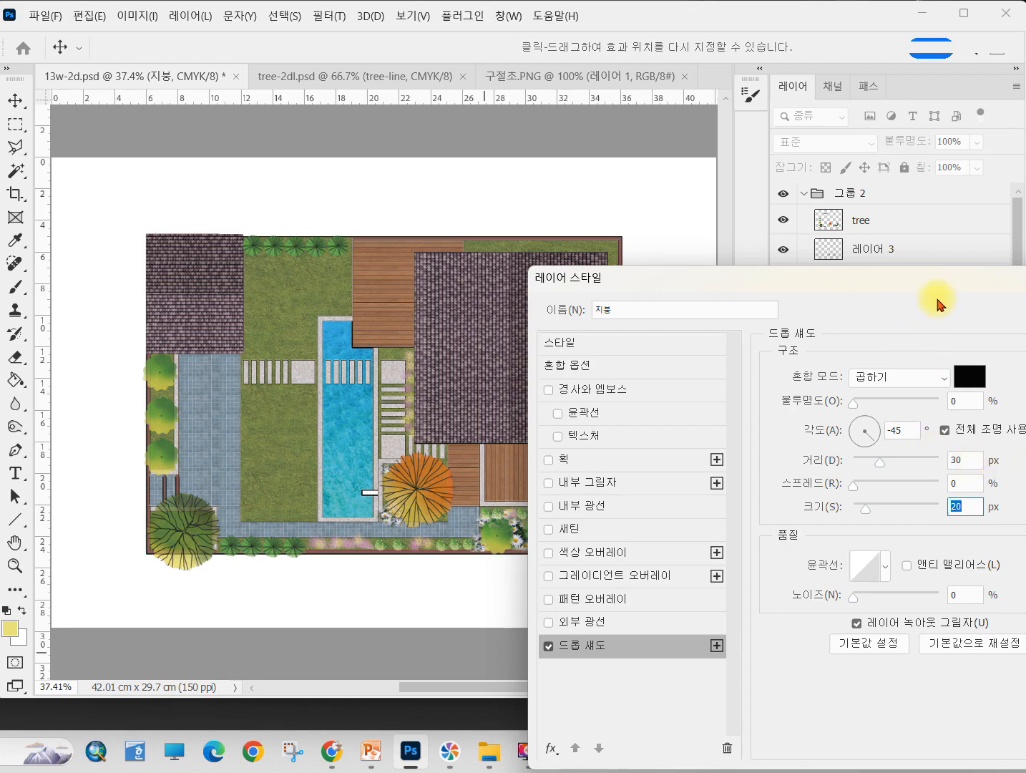
{"action": "left_click_drag", "start_coordinate": [939, 304], "coordinate": [786, 195]}
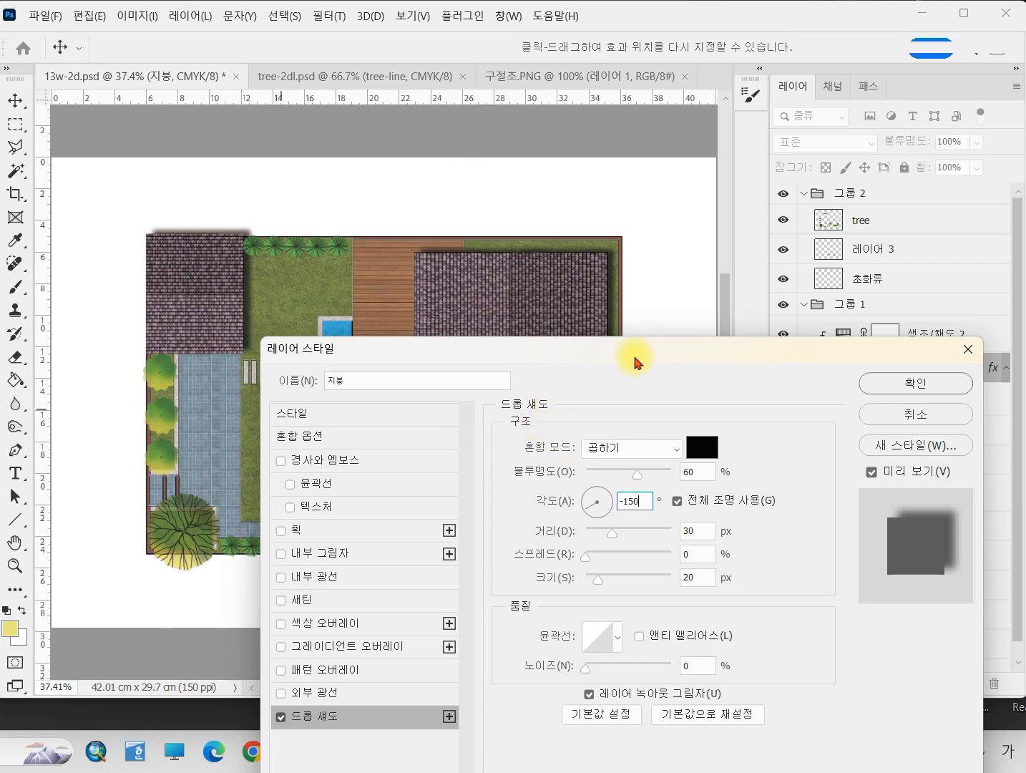
{"action": "left_click_drag", "start_coordinate": [635, 361], "coordinate": [798, 337]}
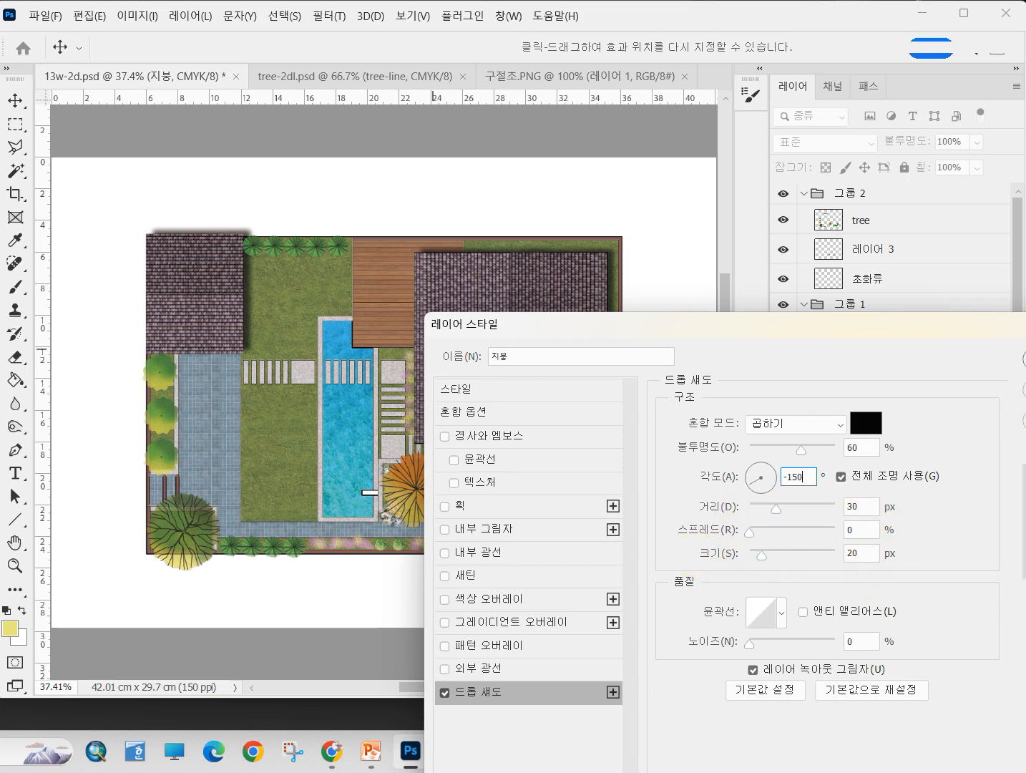
{"action": "left_click_drag", "start_coordinate": [909, 326], "coordinate": [722, 299]}
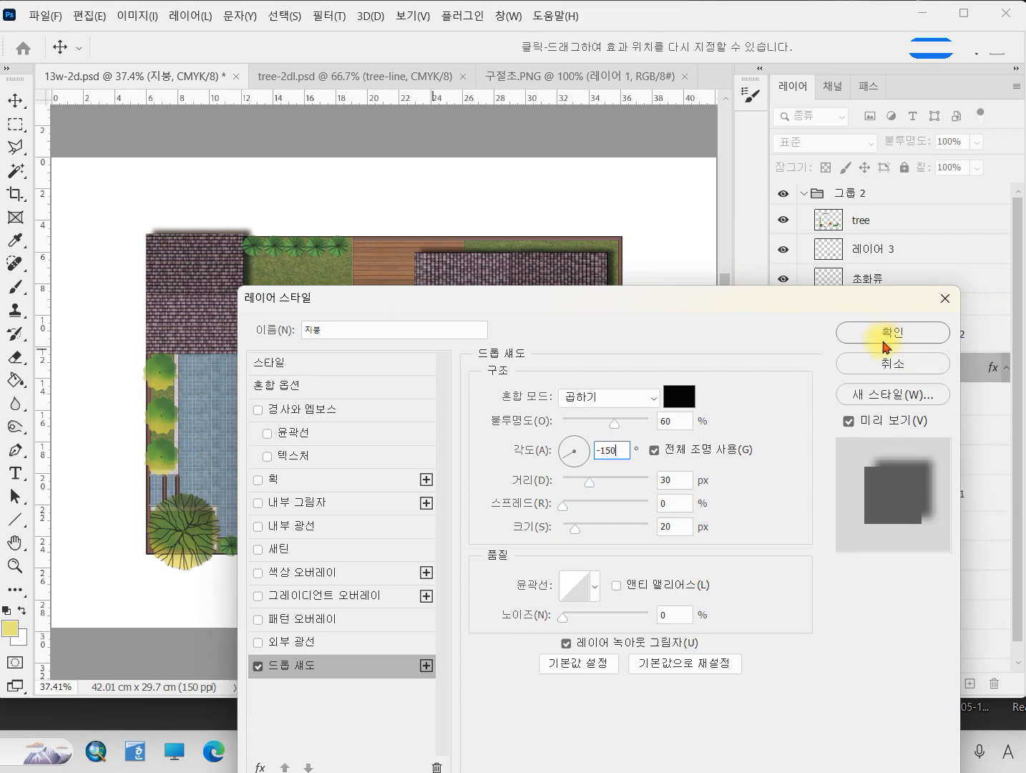
{"action": "left_click", "coordinate": [887, 342]}
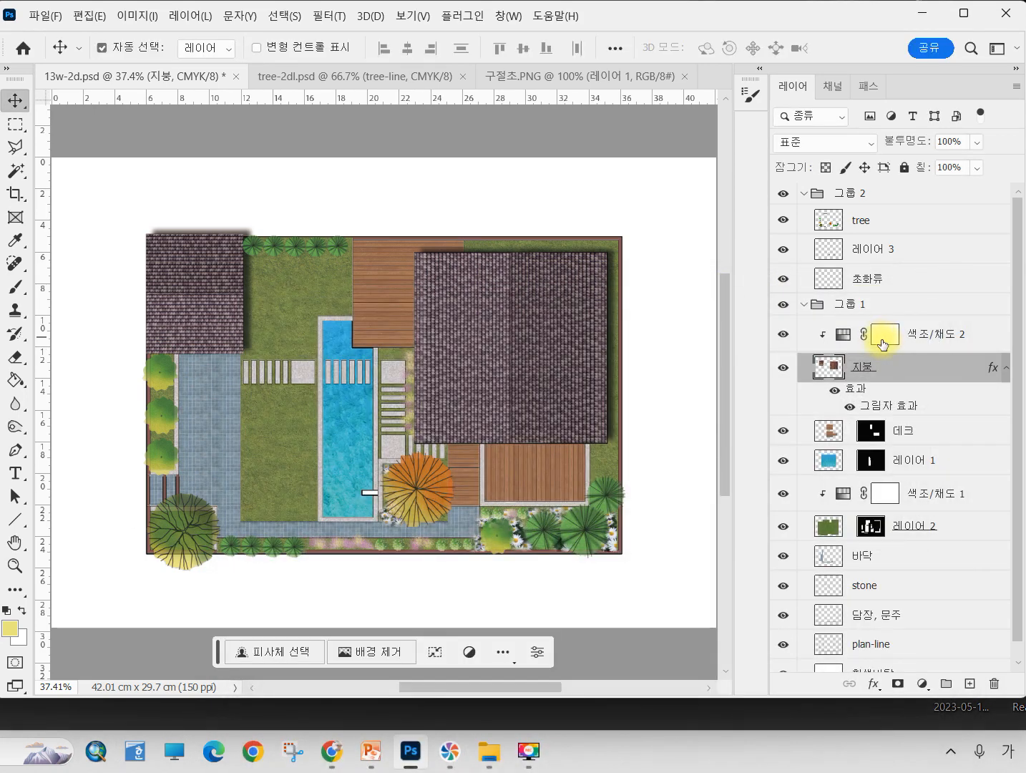
- Activate the Paint Bucket tool, then add a new layer above the roof layer and move it to the top of 그룹 1
{"action": "key", "text": "g"}
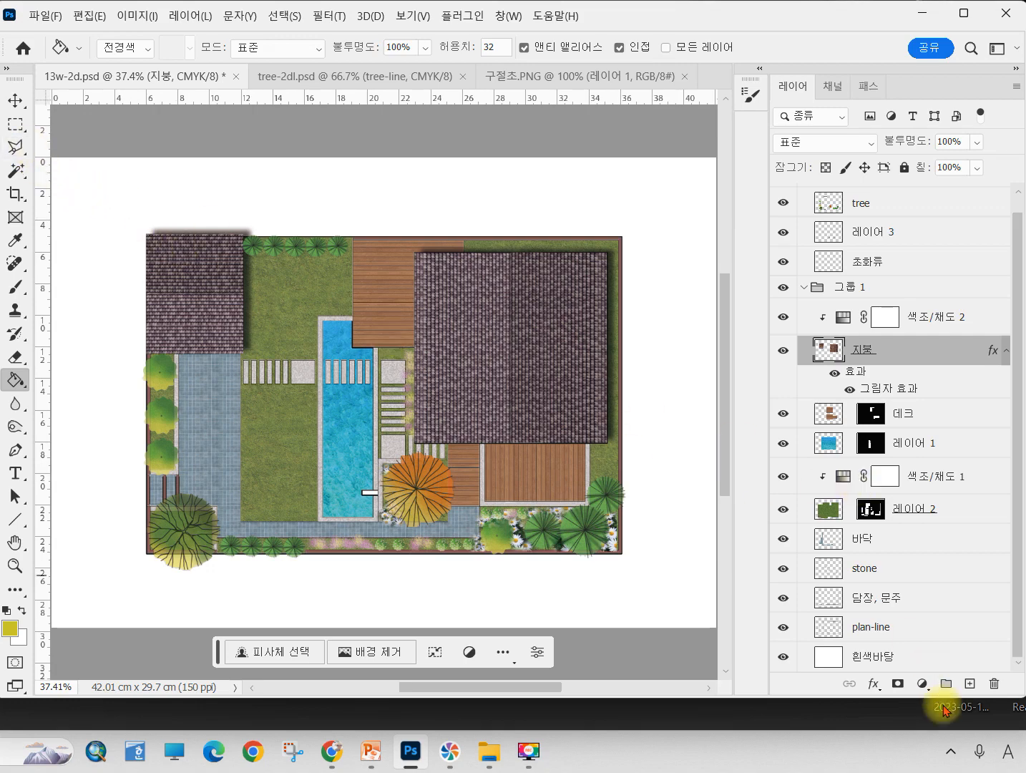
{"action": "left_click", "coordinate": [969, 684]}
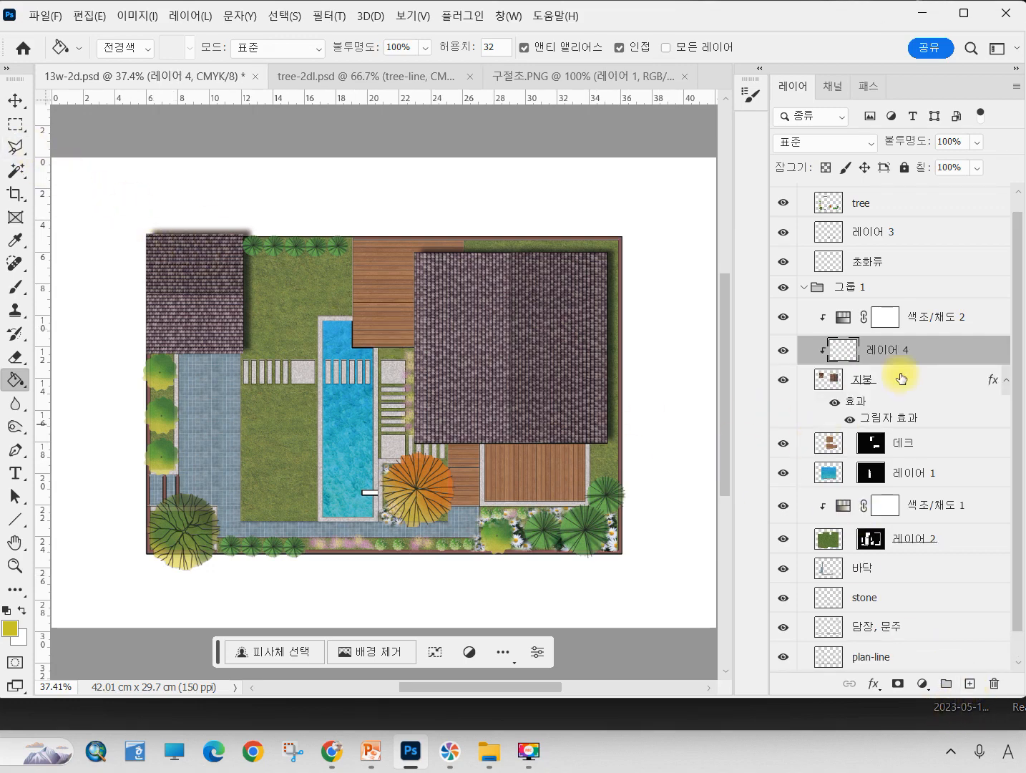
{"action": "left_click_drag", "start_coordinate": [880, 349], "coordinate": [867, 296]}
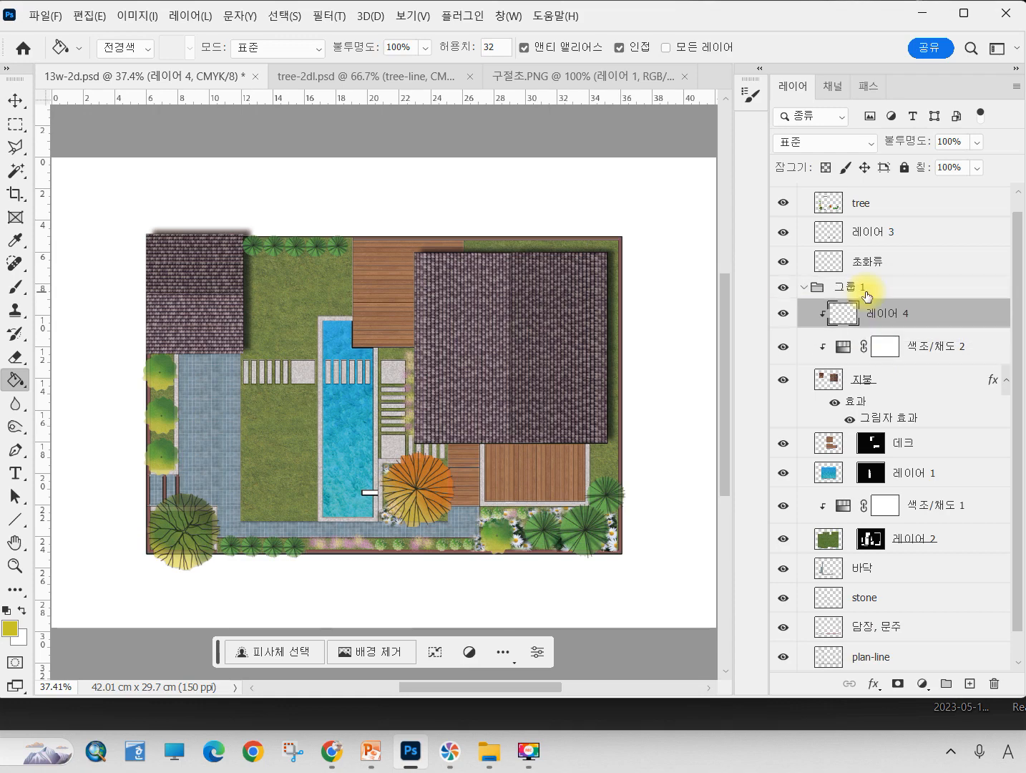
{"action": "right_click", "coordinate": [865, 319]}
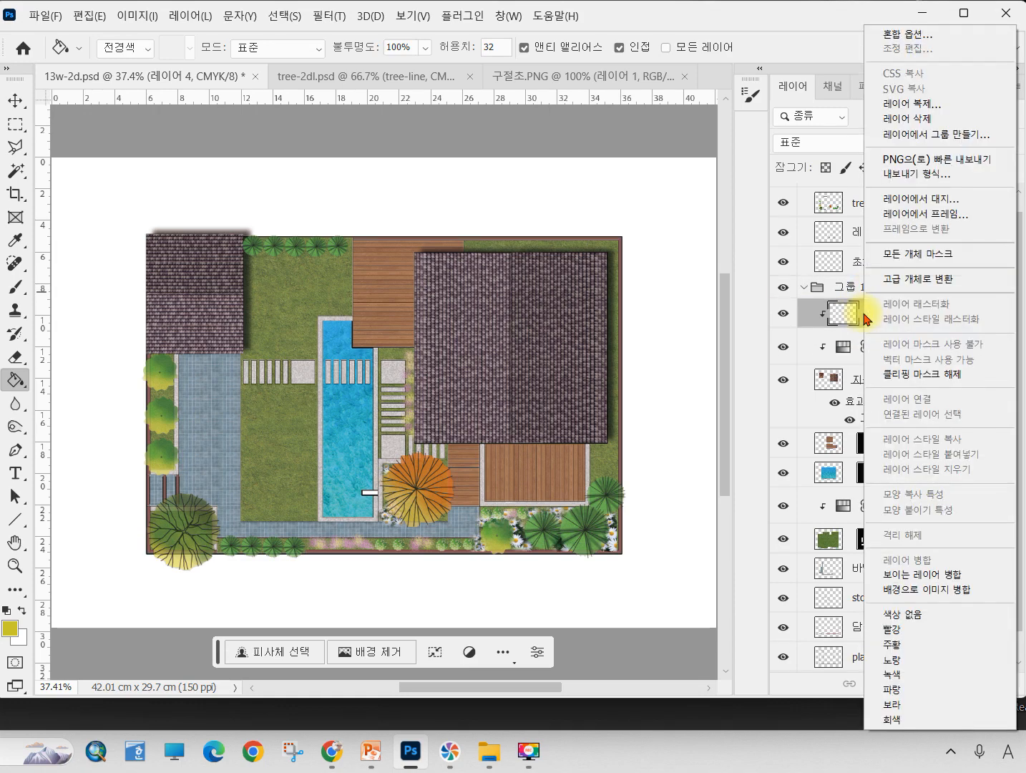
{"action": "left_click", "coordinate": [907, 104]}
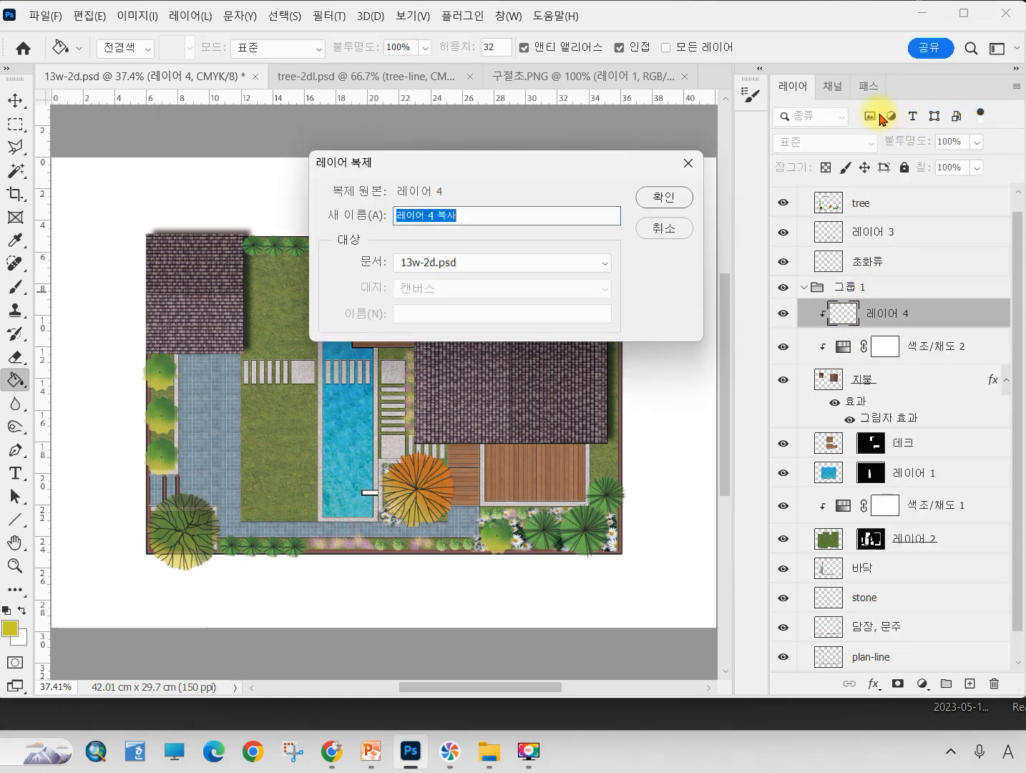
{"action": "left_click", "coordinate": [671, 231]}
- Delete the empty clipped layer 레이어 4 from 그룹 1
{"action": "right_click", "coordinate": [907, 314]}
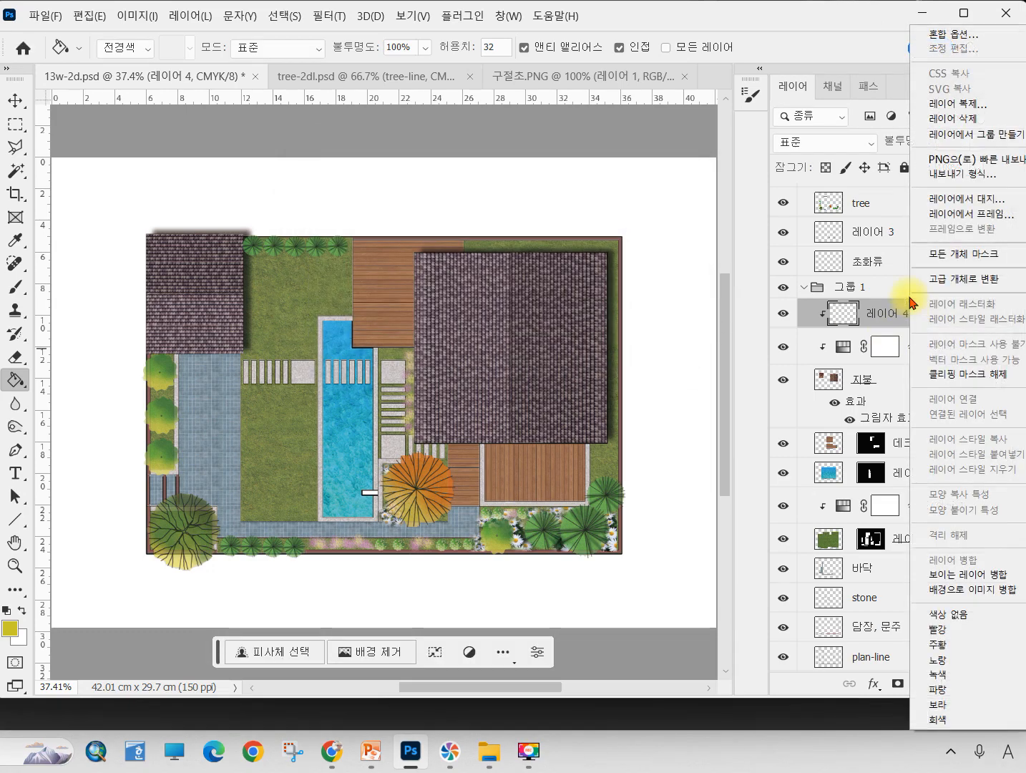
{"action": "left_click", "coordinate": [975, 125]}
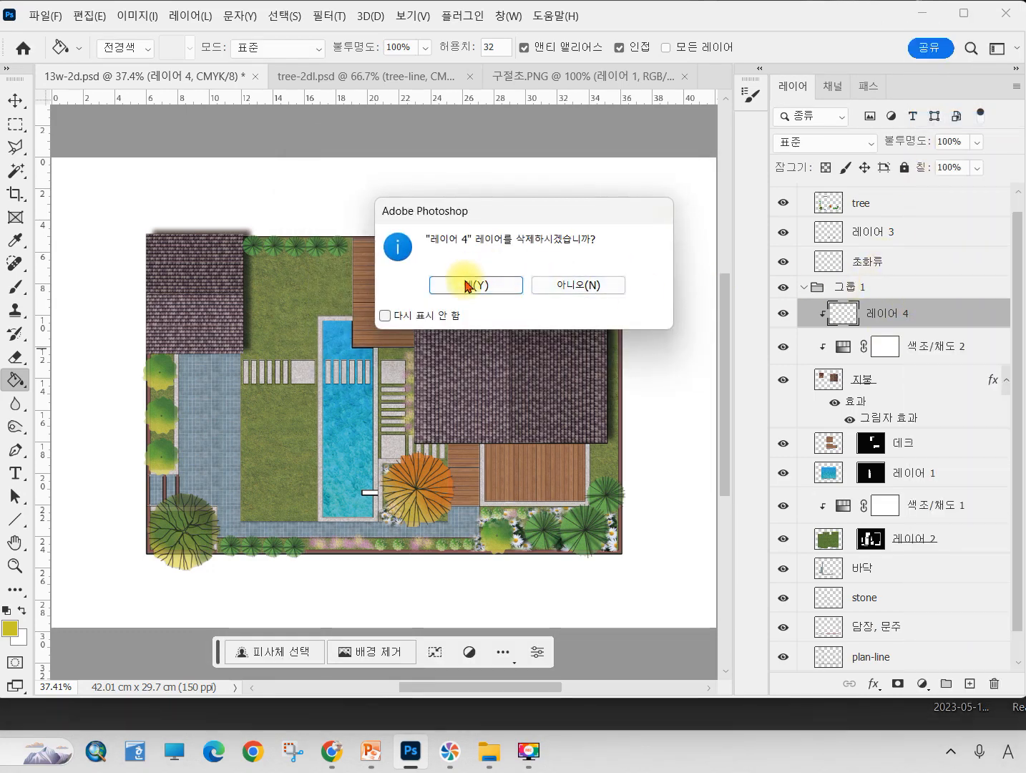
{"action": "left_click", "coordinate": [469, 282]}
- Select the 그룹 1 layer group and dismiss its list of commands
{"action": "left_click", "coordinate": [842, 287]}
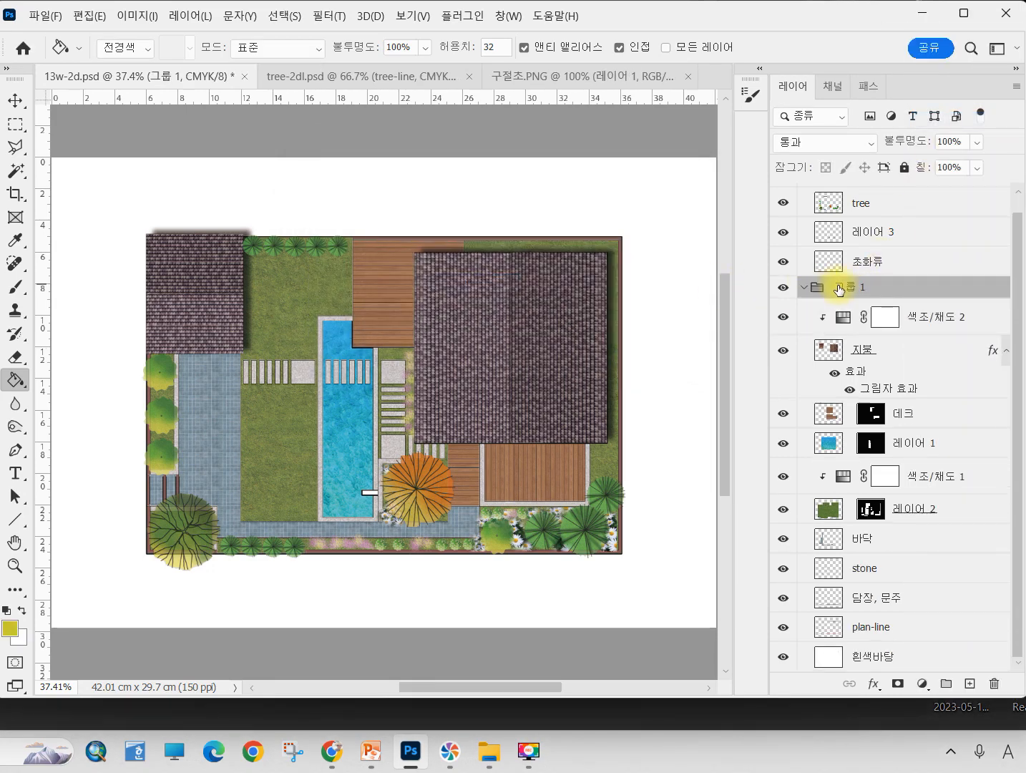
{"action": "right_click", "coordinate": [841, 289]}
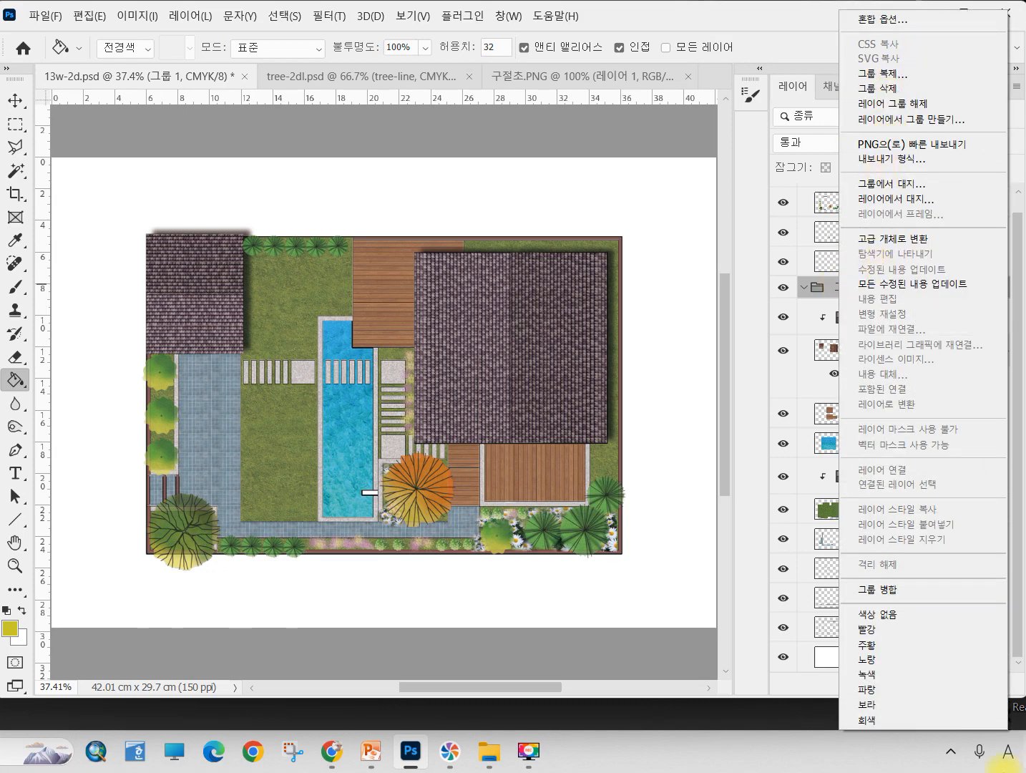
{"action": "left_click", "coordinate": [1020, 733]}
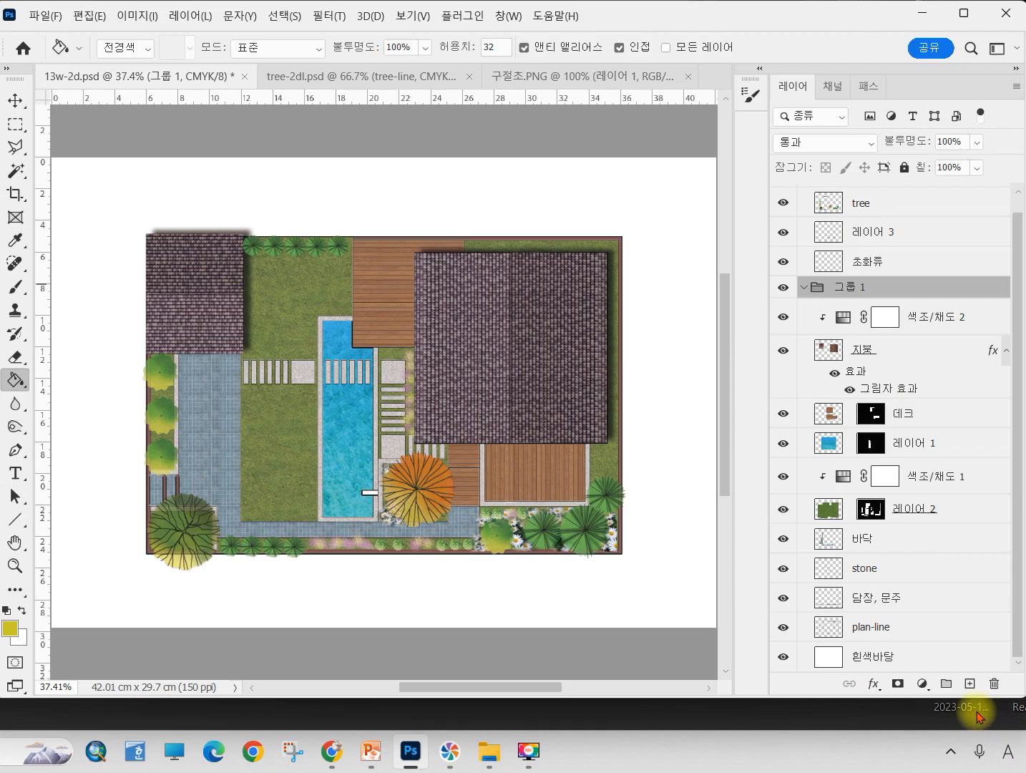